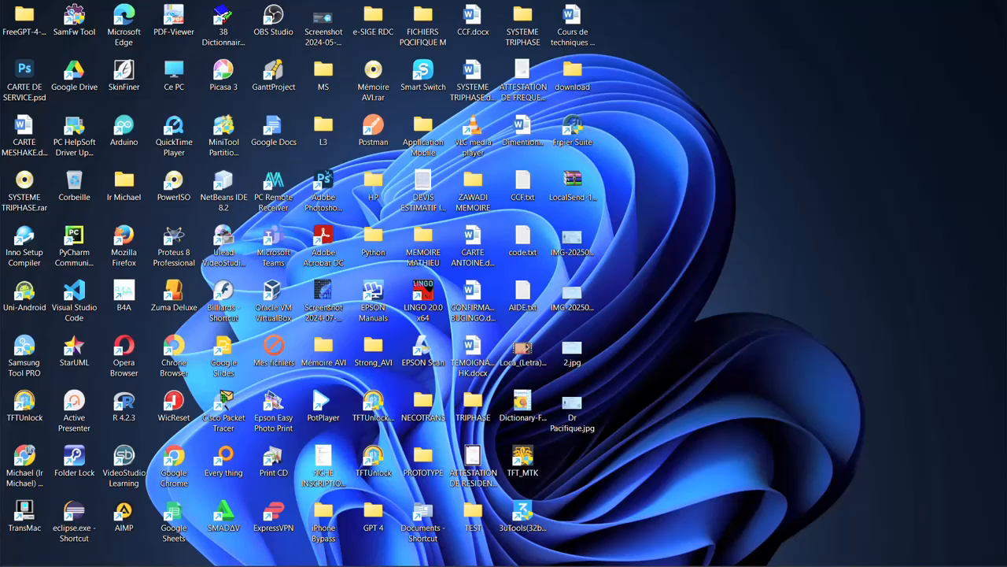
- Launch XAMPP Control Panel and start the Apache and MySQL modules
mouse_move(362, 553)
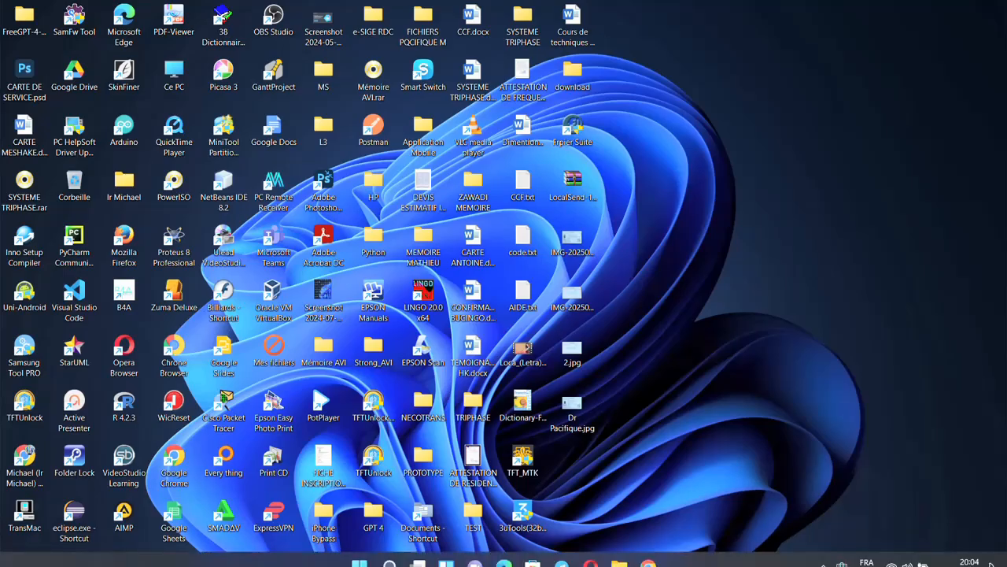
left_click(359, 551)
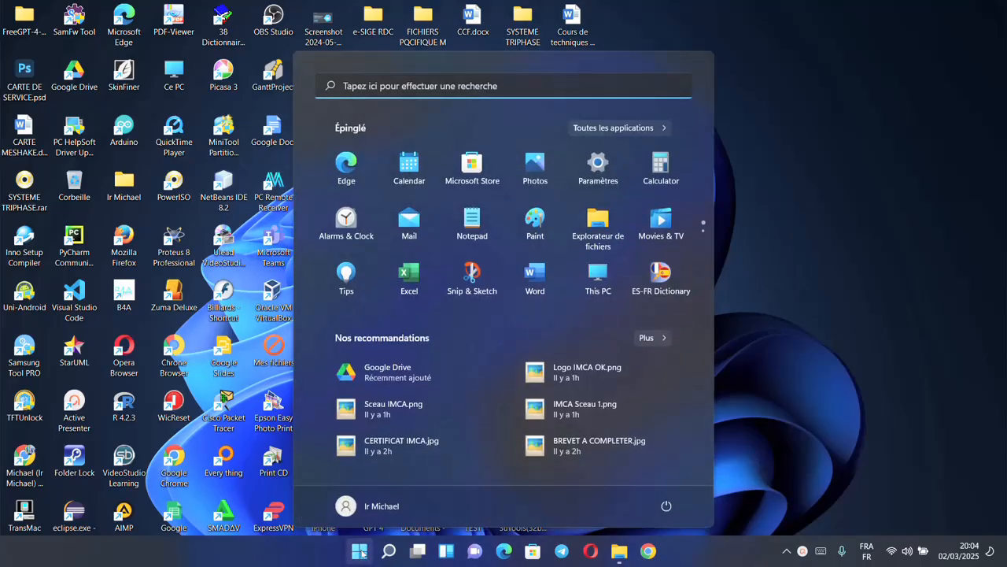
type("s")
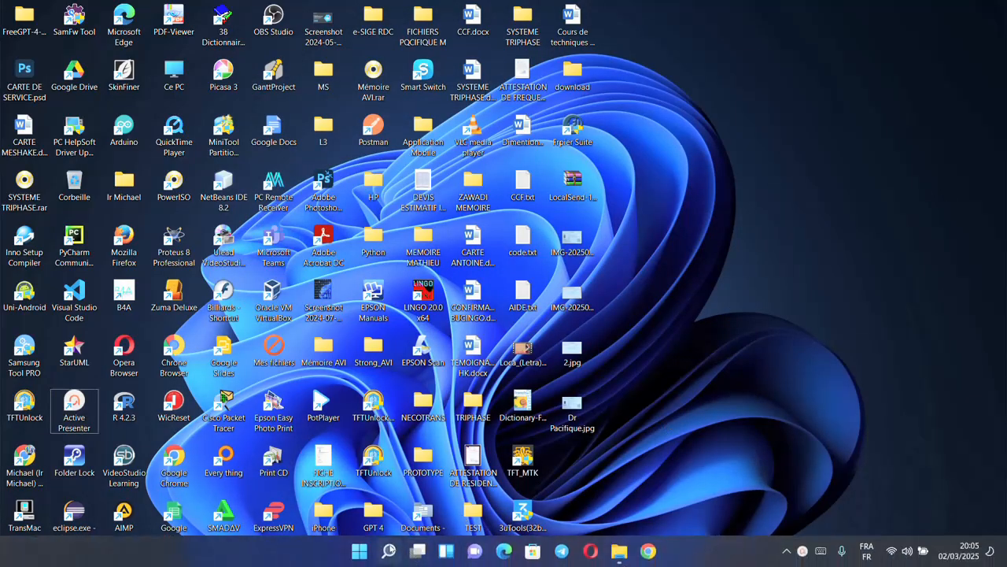
left_click(360, 551)
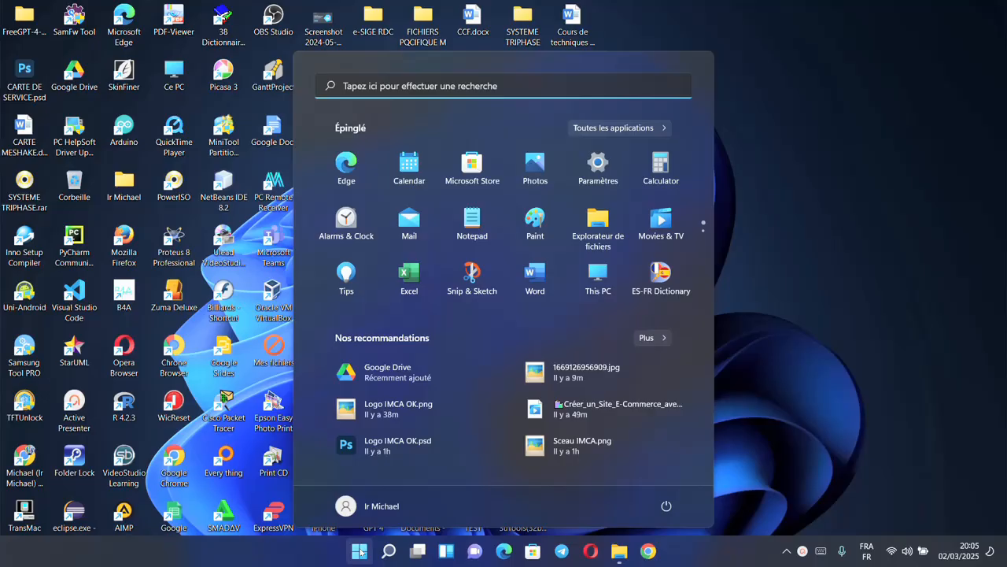
type("xa")
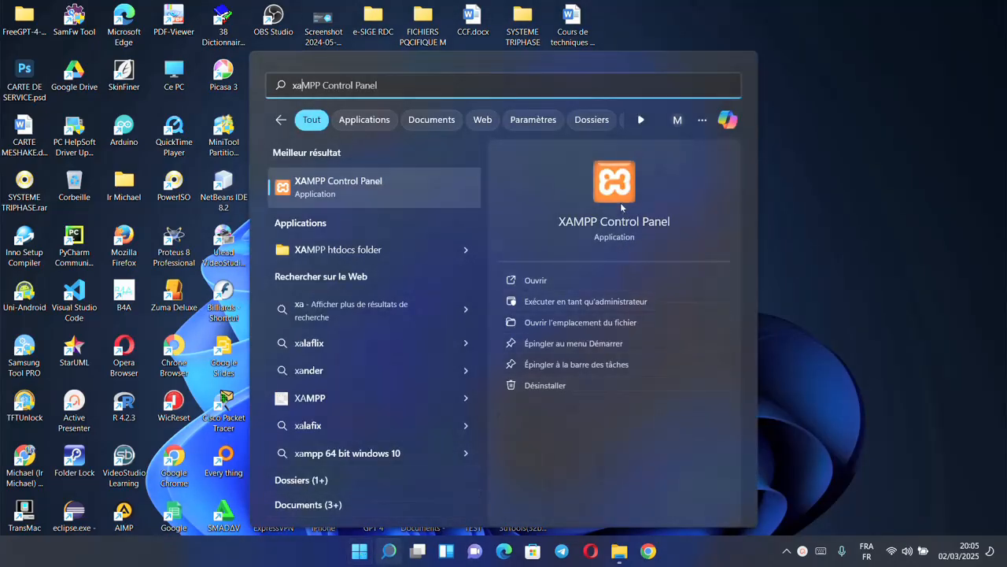
left_click(622, 206)
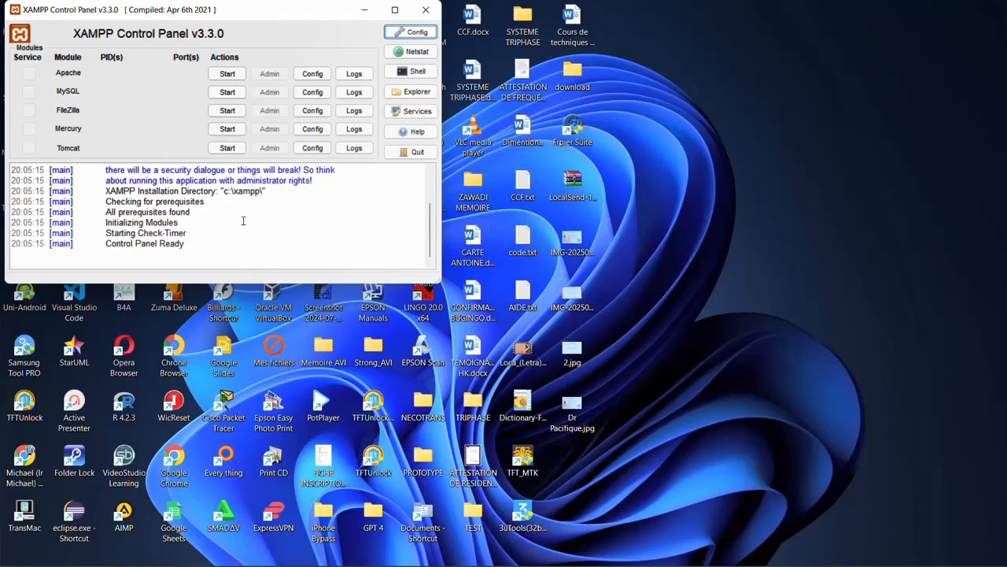
left_click(227, 74)
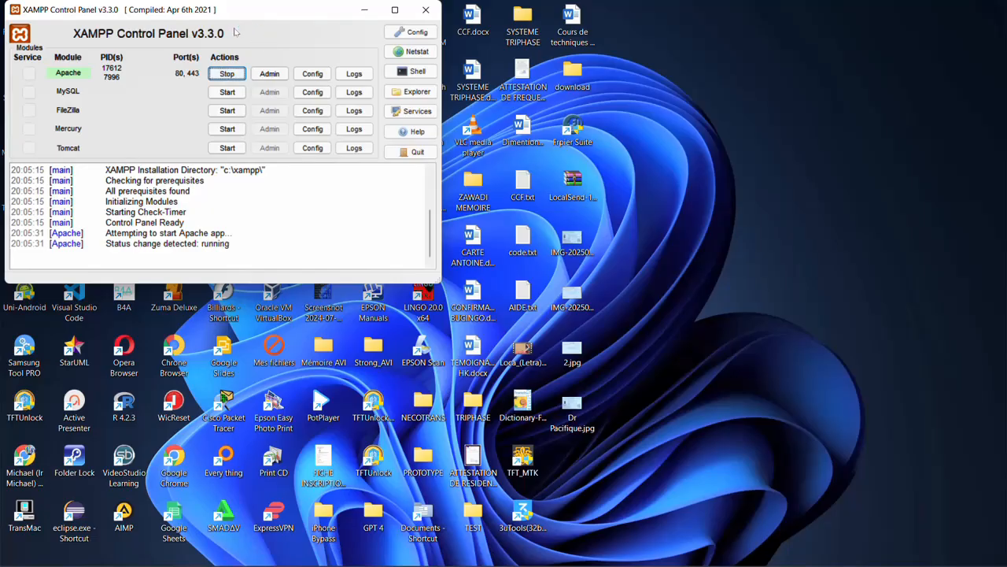
left_click(230, 92)
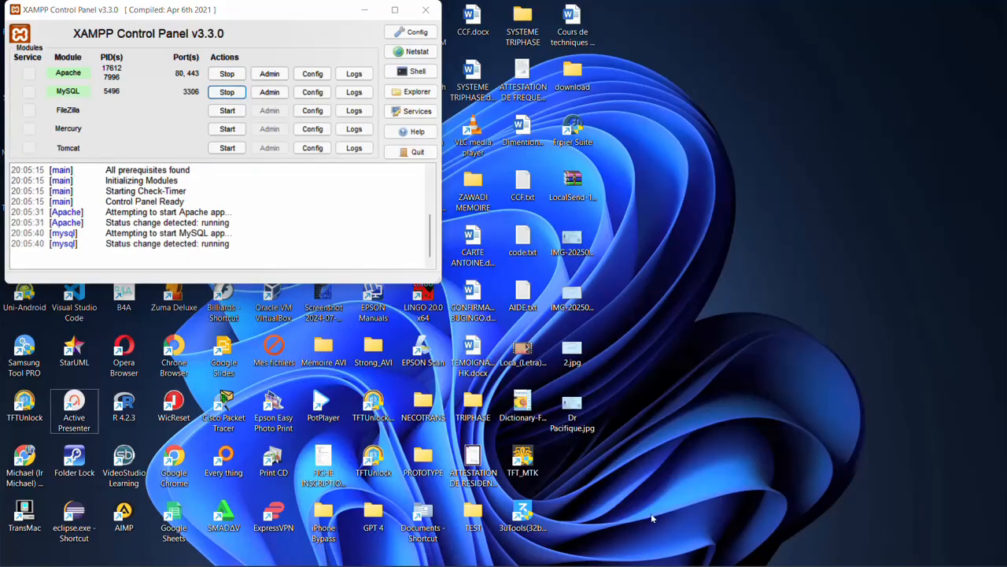
- Switch to Google Chrome with the third listed profile, load localhost/site_wordpress and dismiss the translation prompt
left_click(636, 553)
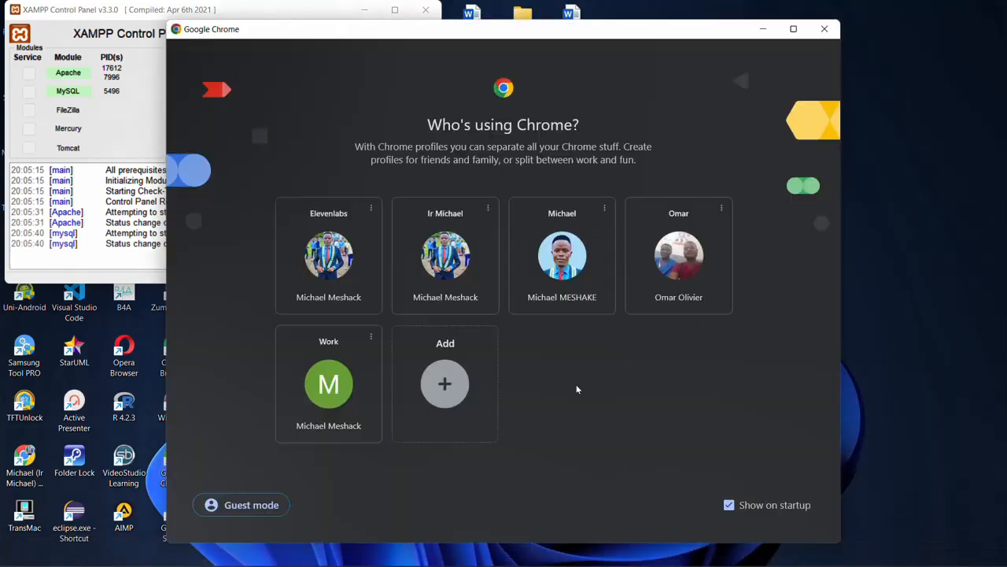
left_click(562, 256)
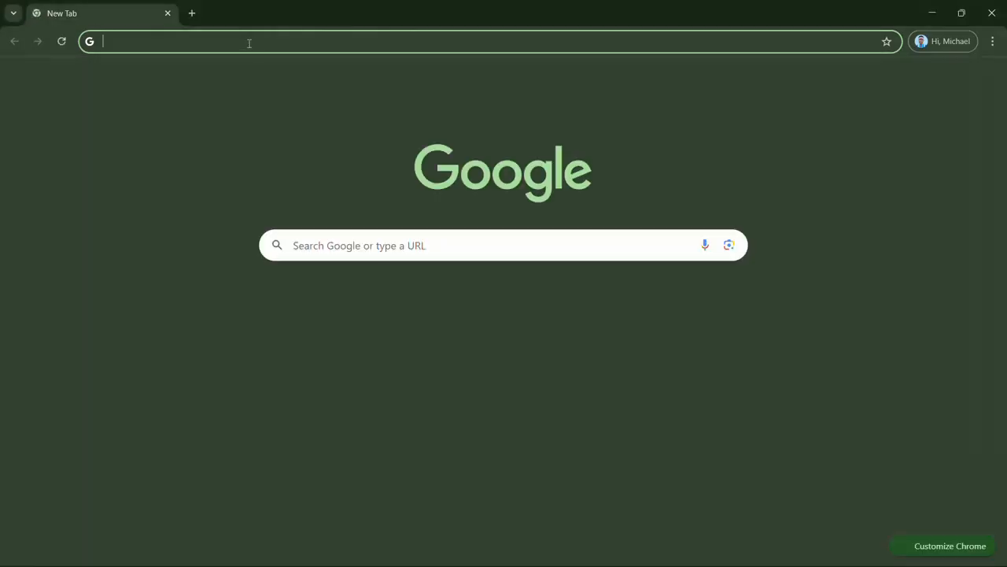
left_click(248, 43)
type("lo")
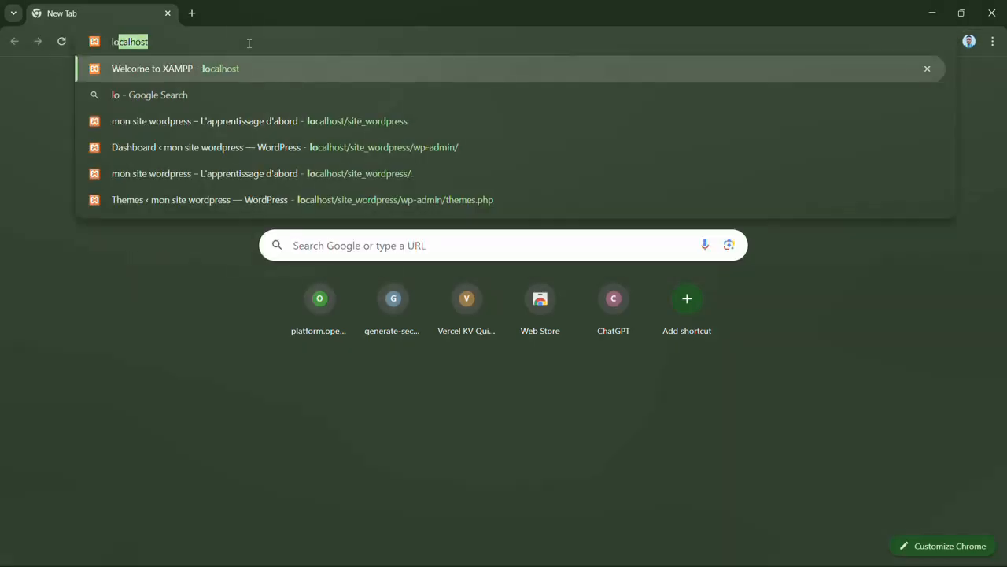
type("cal")
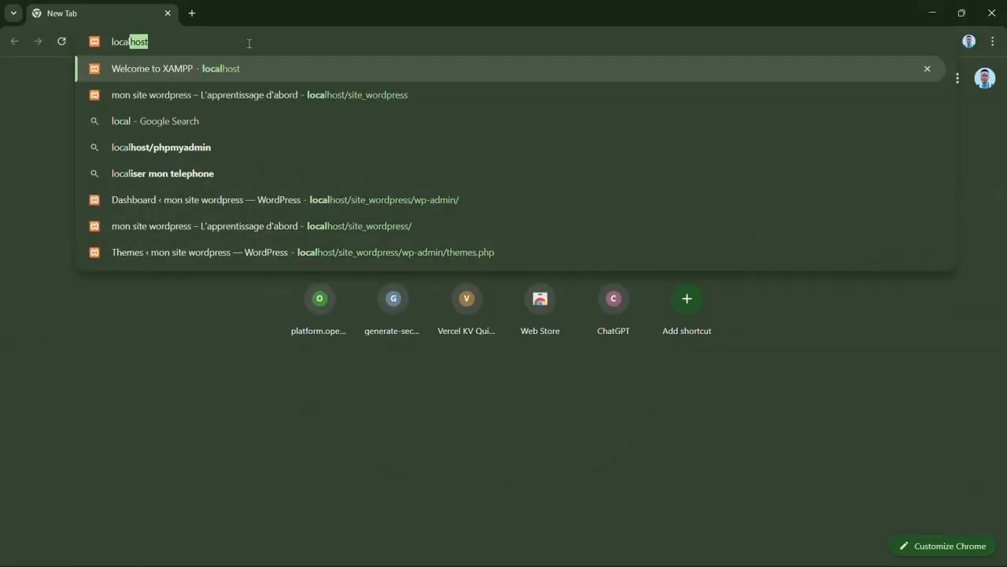
type("ho")
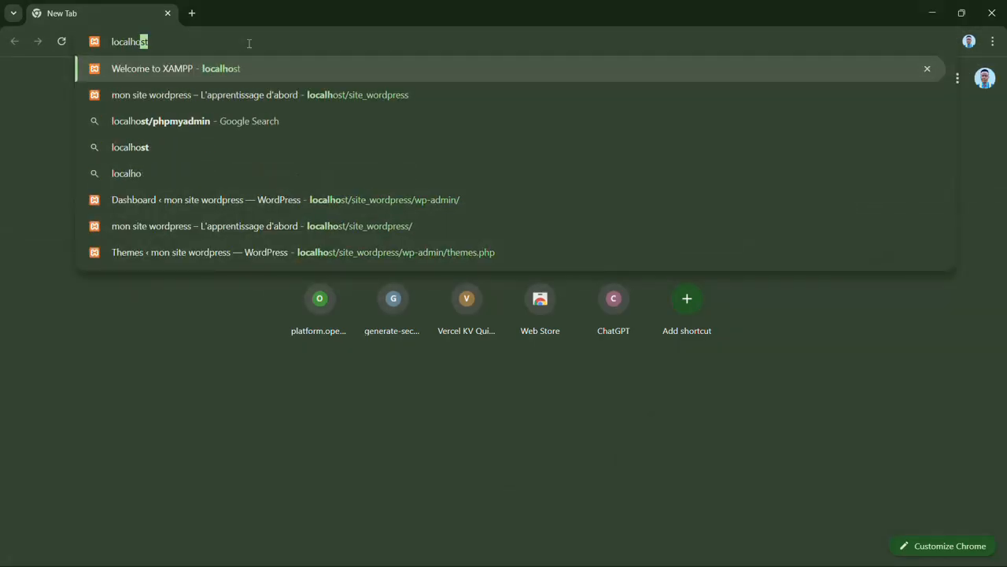
type("st/")
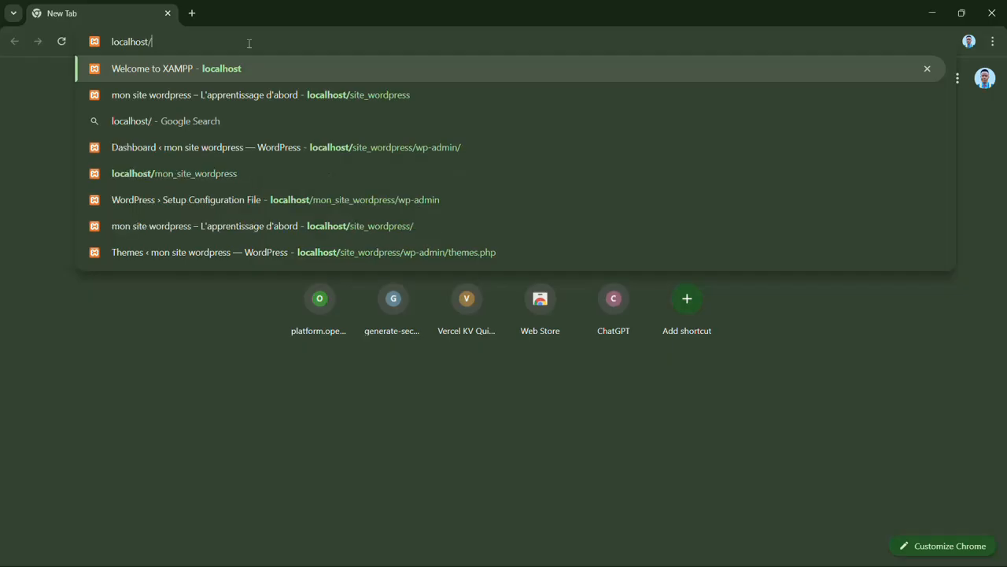
type("sit")
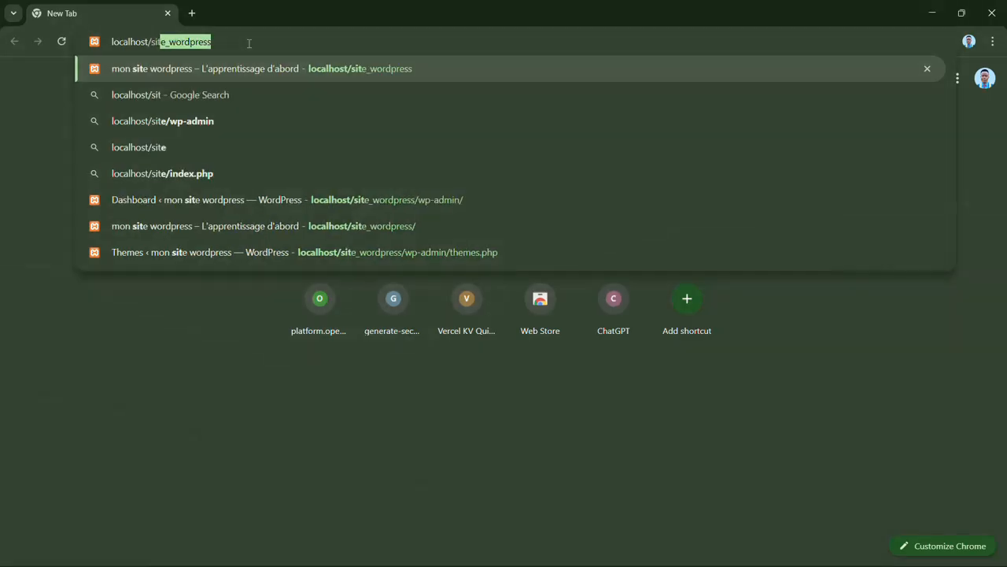
key("Right")
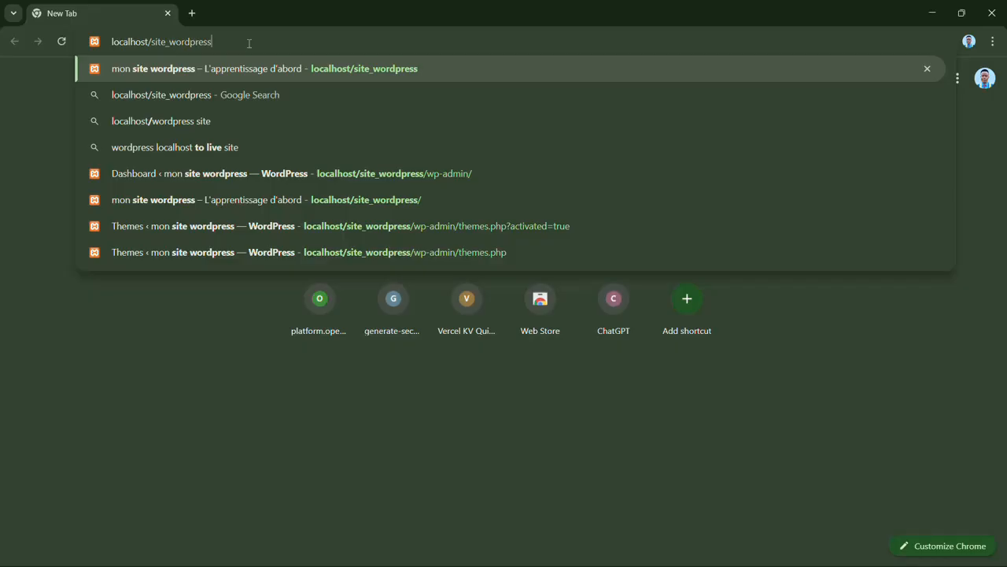
key("Return")
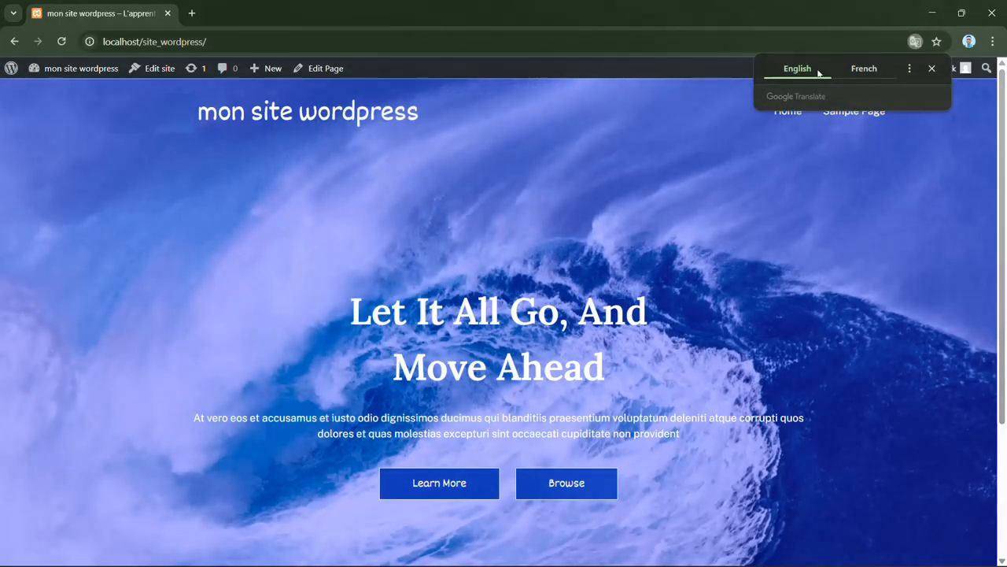
left_click(932, 68)
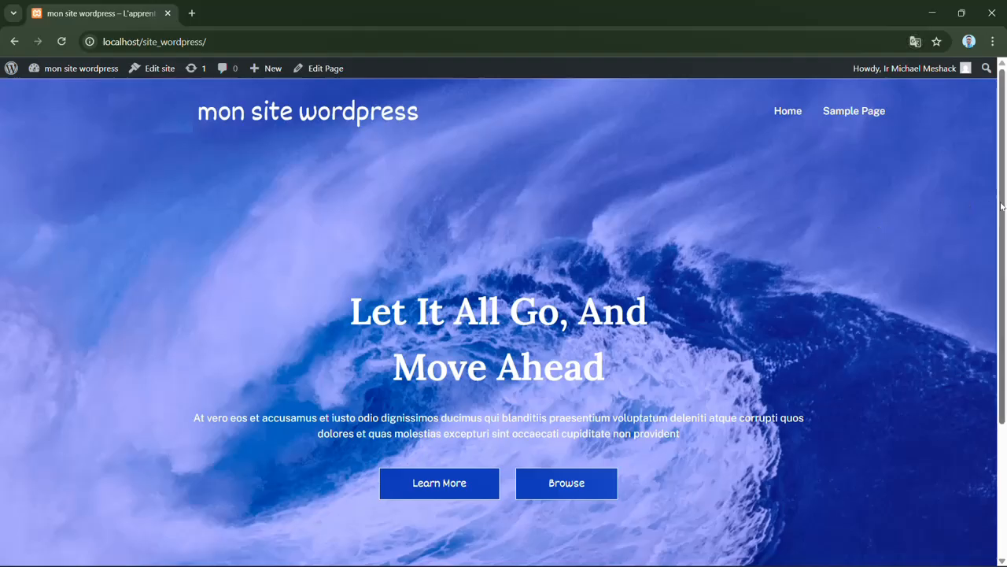
- Examine the WordPress site's home page from the header down to the footer
left_click_drag(1002, 206, 1003, 353)
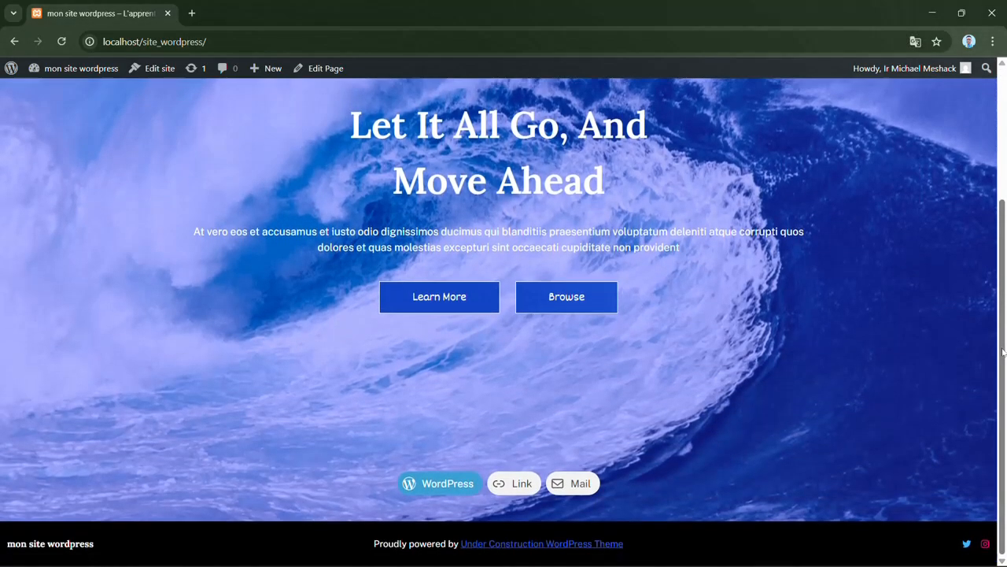
scroll(804, 350, "up", 3)
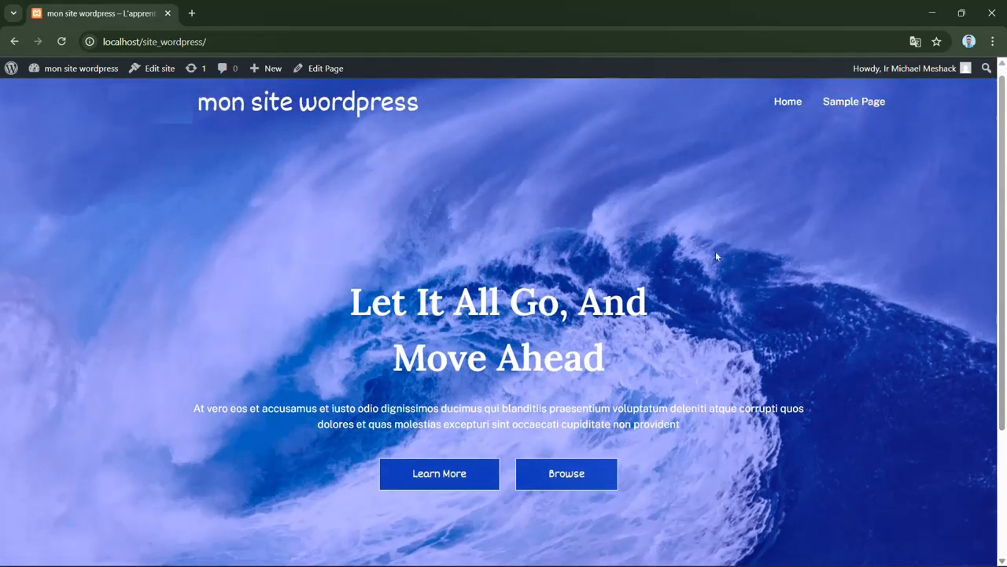
left_click_drag(1002, 203, 1006, 352)
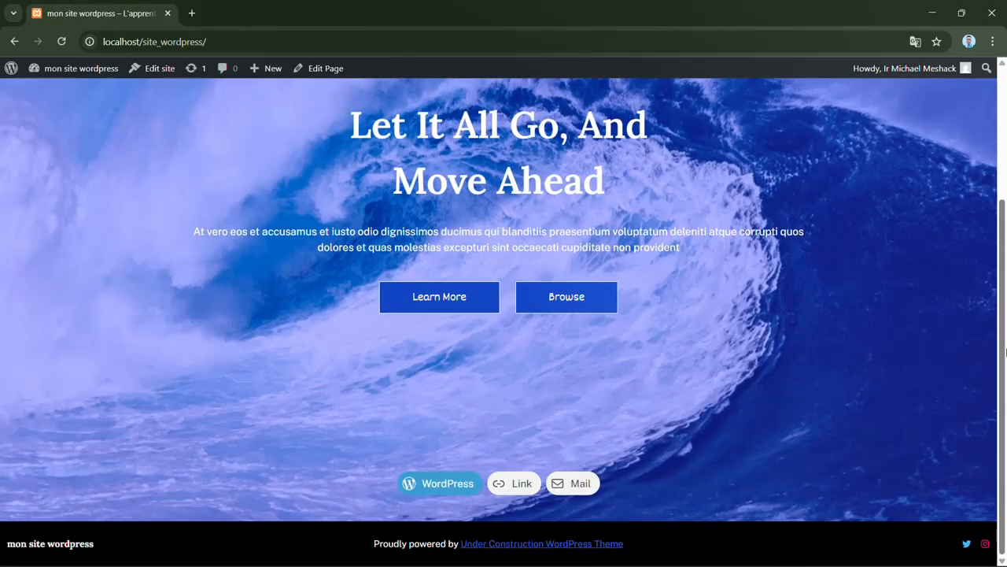
left_click_drag(1006, 352, 1006, 207)
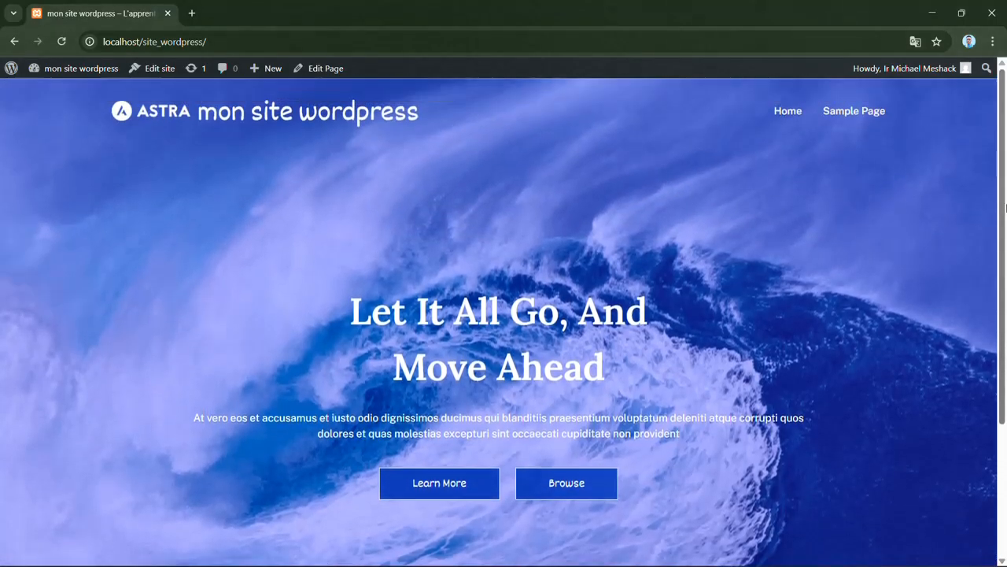
left_click_drag(1005, 263, 1005, 406)
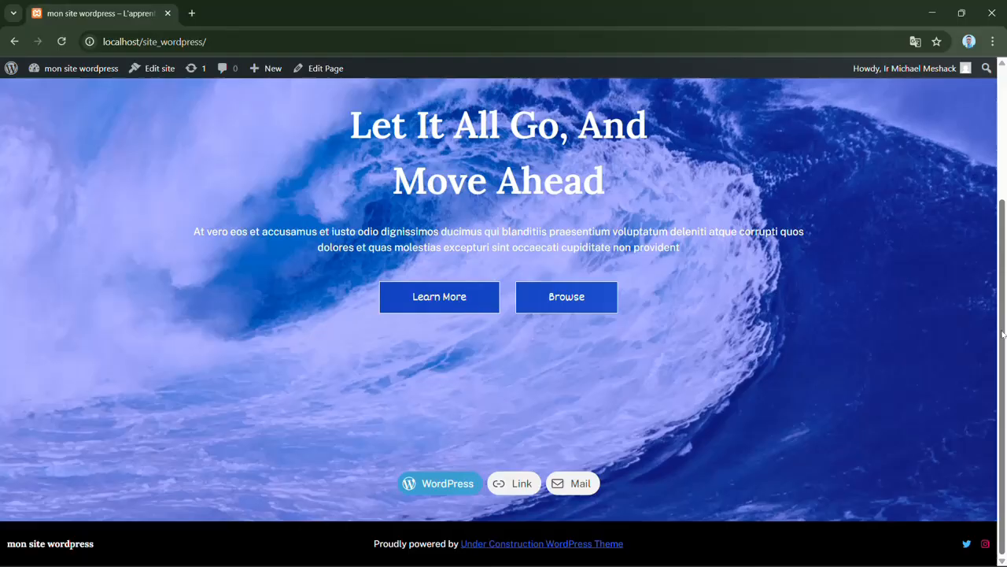
left_click_drag(1005, 338, 1006, 172)
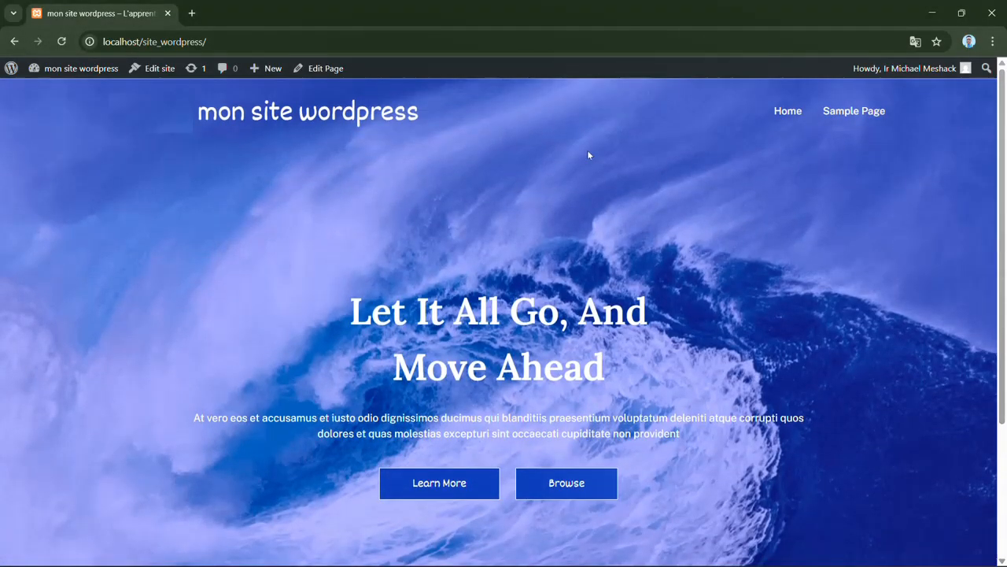
- Go to the site's theme management in the WordPress dashboard and activate the Astra theme
mouse_move(97, 76)
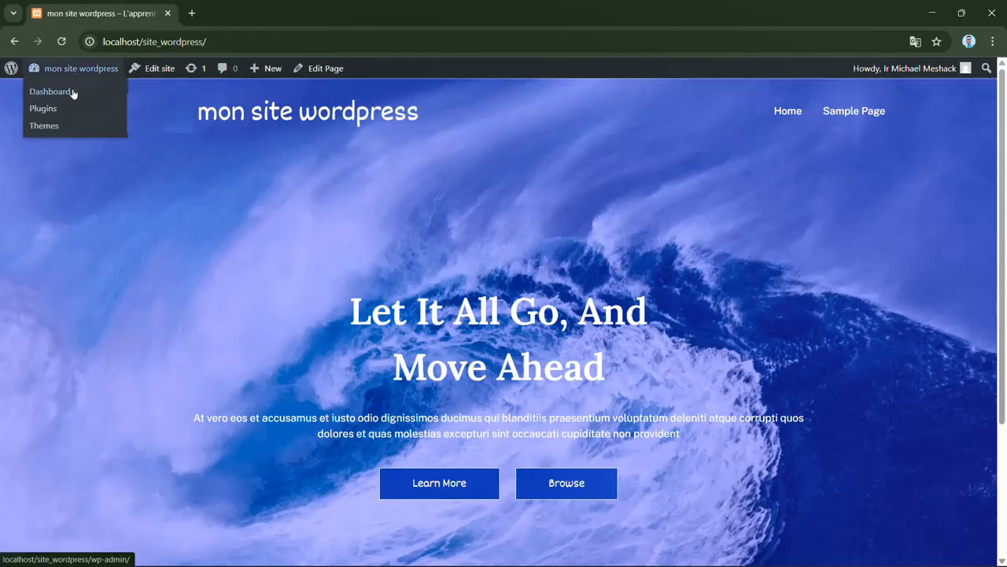
left_click(72, 92)
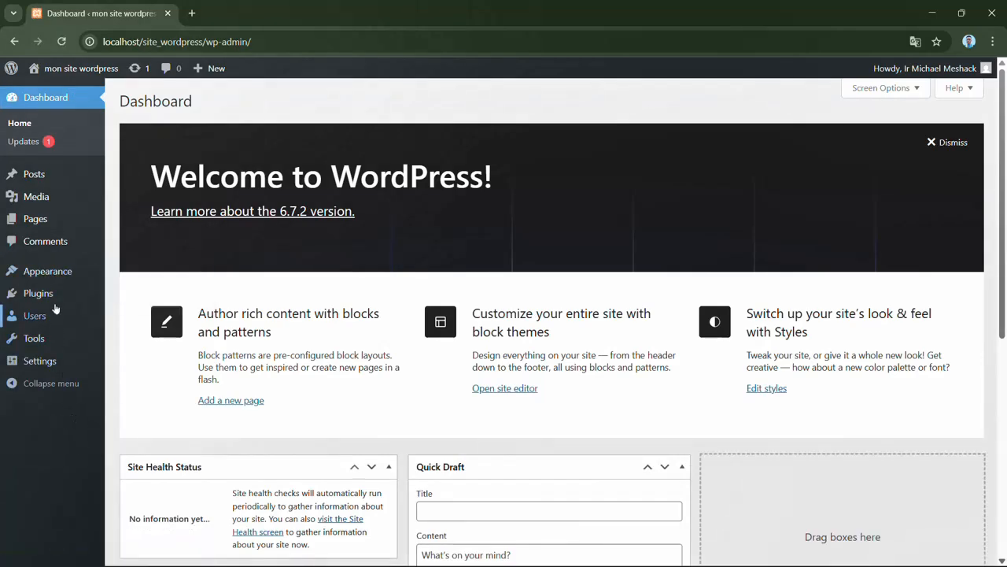
mouse_move(57, 273)
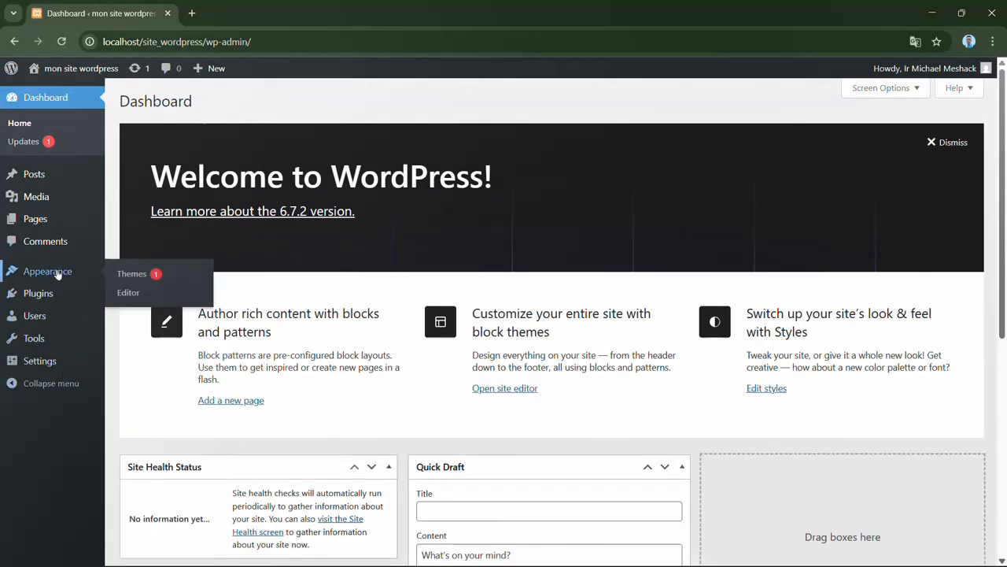
left_click(148, 278)
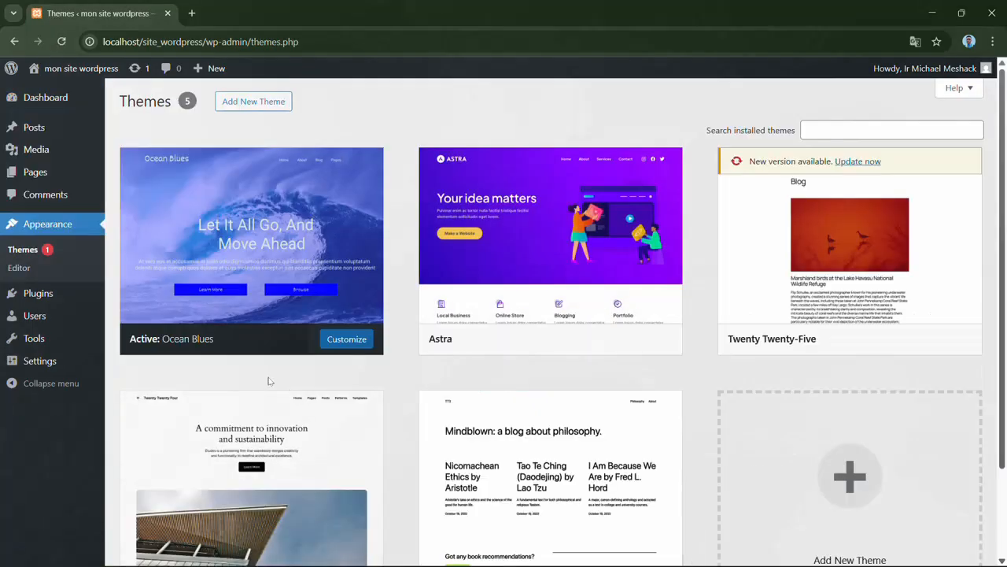
mouse_move(510, 193)
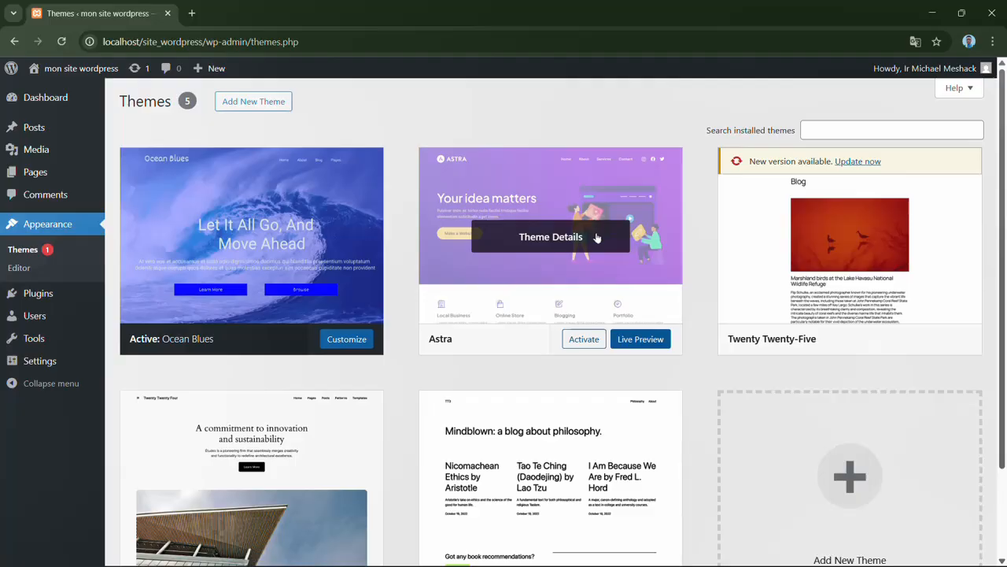
left_click(584, 342)
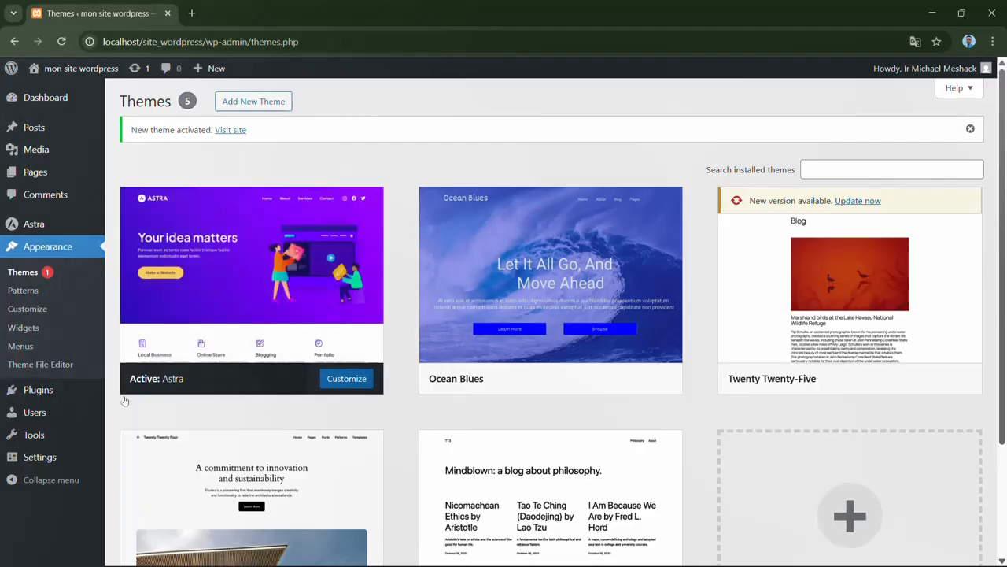
- Go to the page for adding new plugins and activate the Akismet Anti-spam: Spam Protection plugin
mouse_move(99, 394)
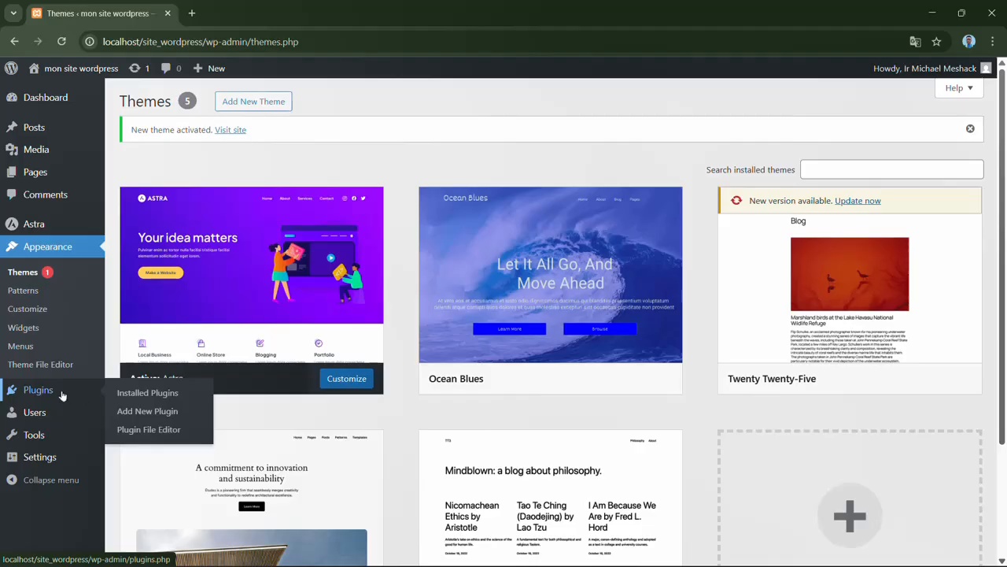
left_click(62, 394)
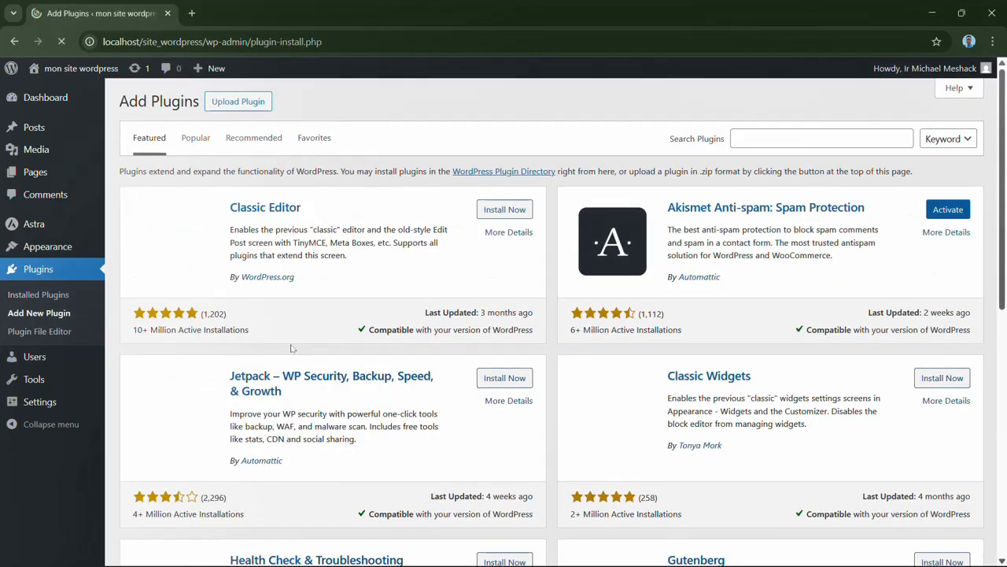
left_click(103, 314)
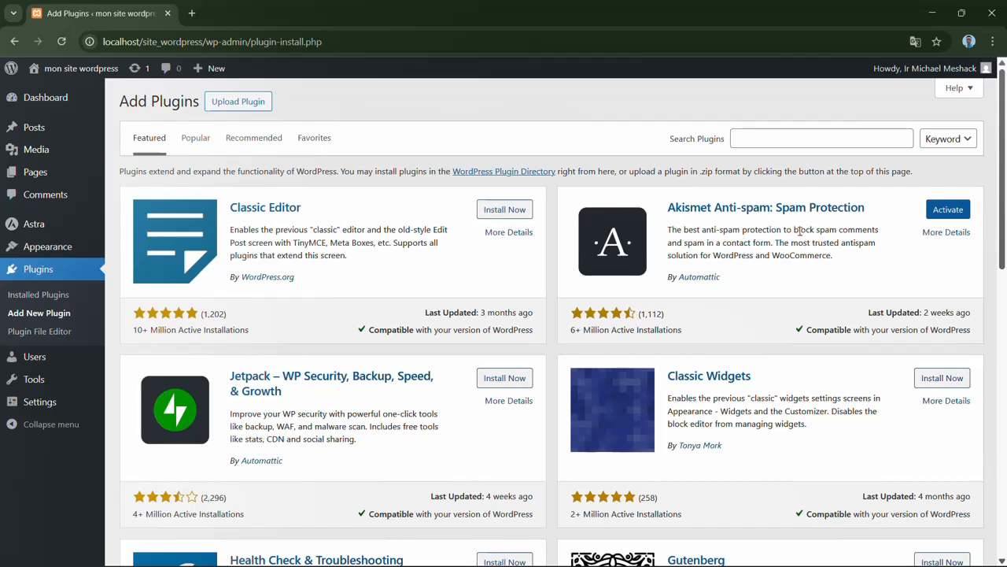
left_click(959, 213)
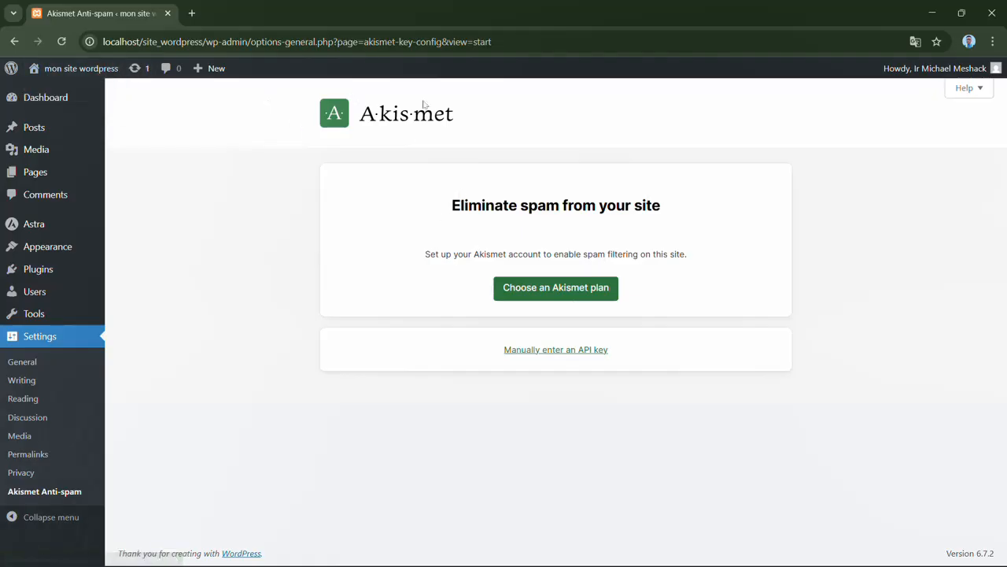
mouse_move(99, 102)
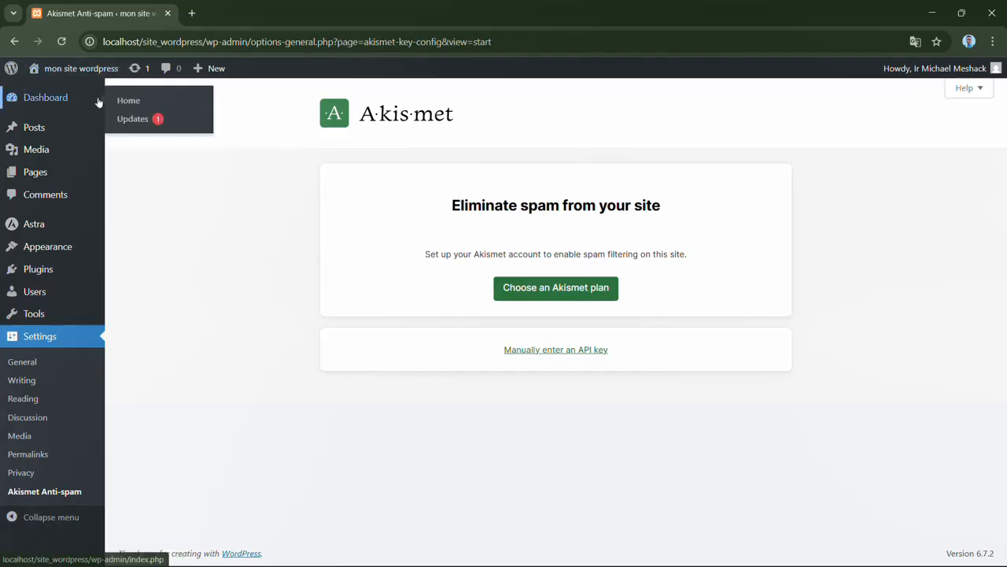
- Return to the page for adding plugins and search for "Really simple SSL"
left_click(17, 41)
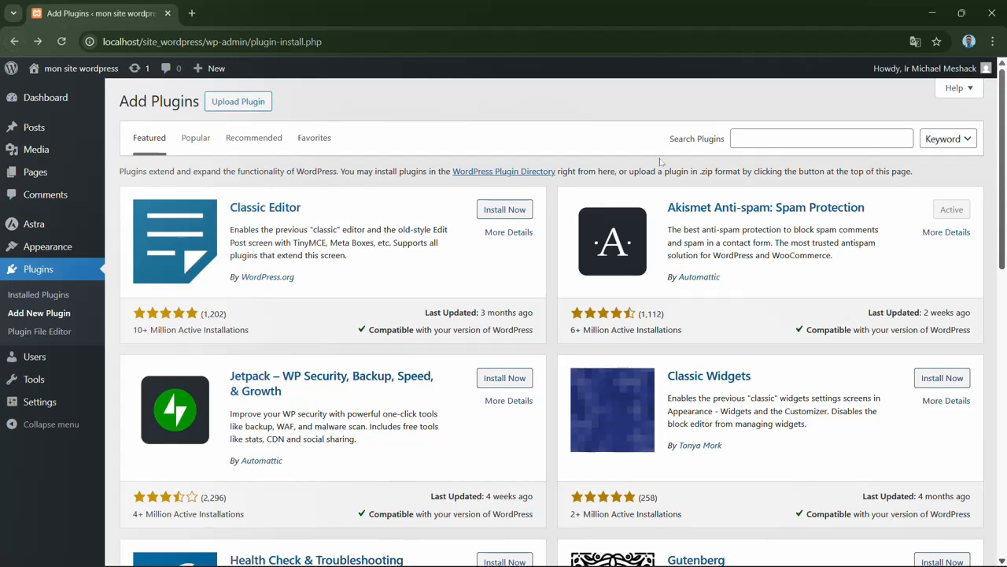
left_click(794, 140)
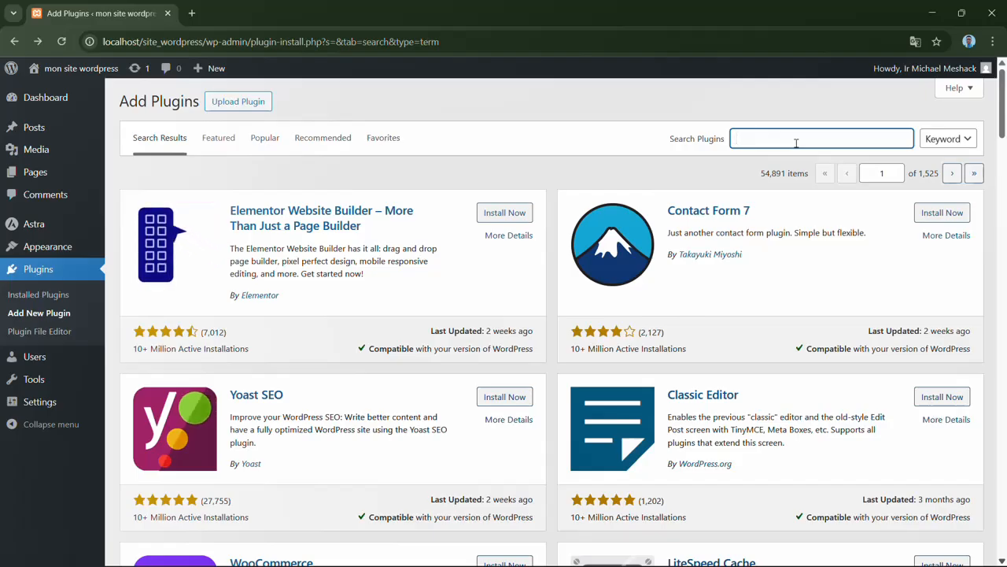
type("Rea")
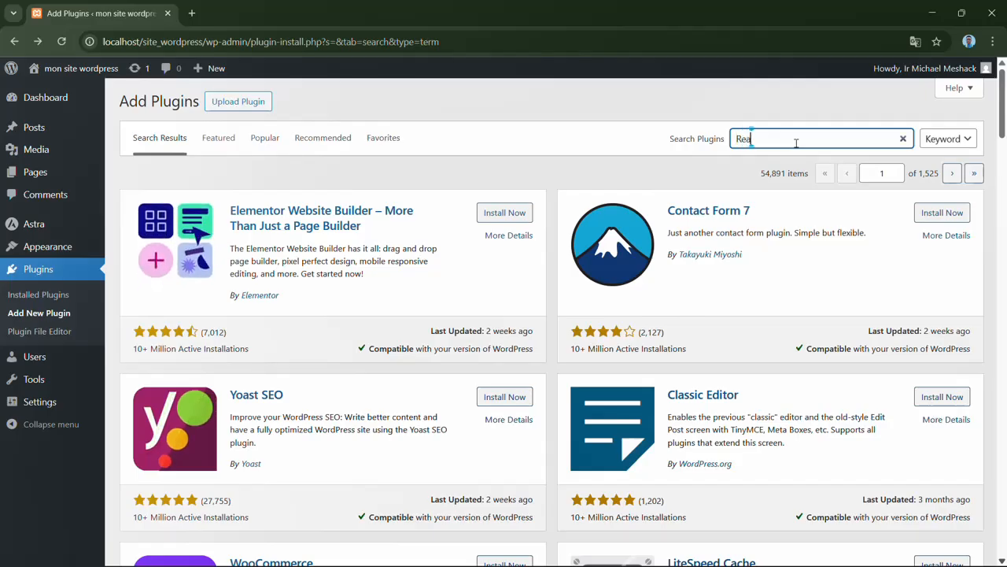
type("lly")
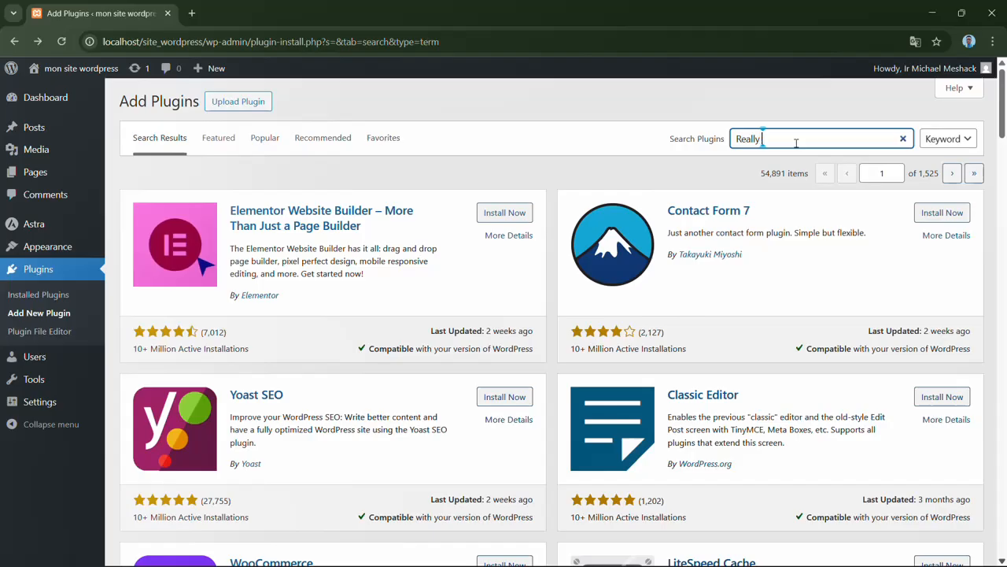
type(" simple")
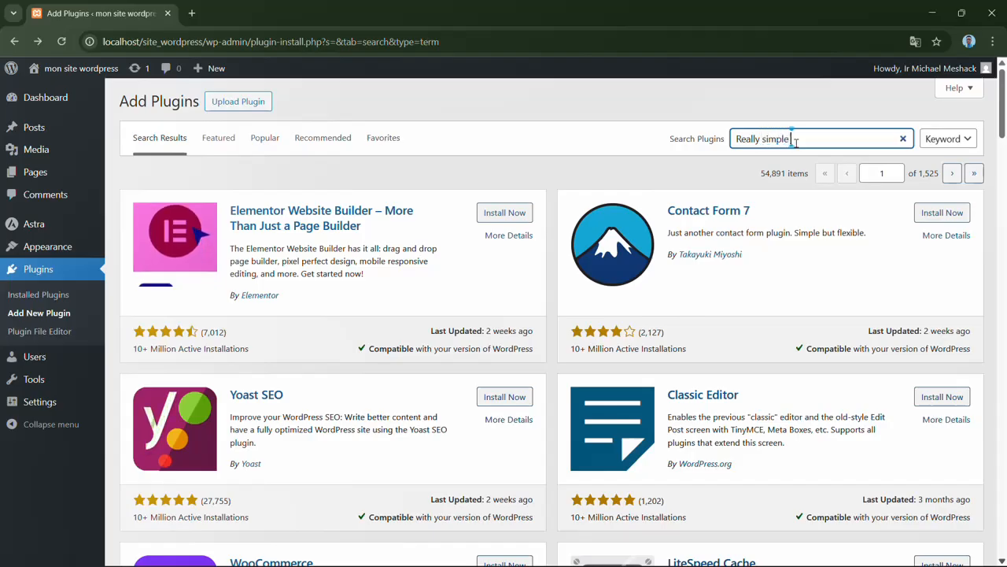
type(" SSL")
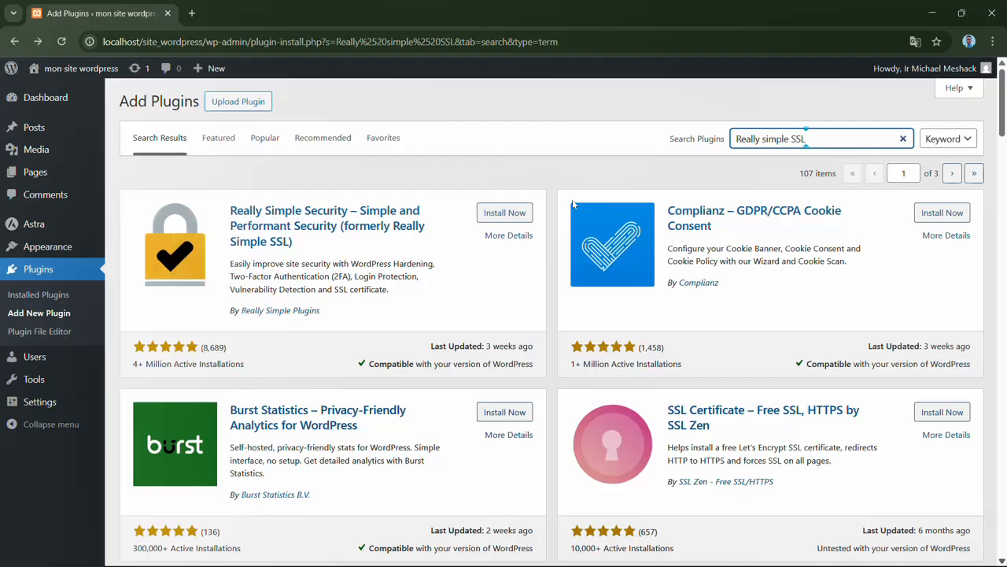
- Replace the plugin search term with "Classic Editor"
key("BackSpace")
key("BackSpace")
key("BackSpace")
key("BackSpace")
key("BackSpace")
key("BackSpace")
key("BackSpace")
key("BackSpace")
key("BackSpace")
key("BackSpace")
key("BackSpace")
key("BackSpace")
key("BackSpace")
key("BackSpace")
key("BackSpace")
key("BackSpace")
key("BackSpace")
type("Classic Editor")
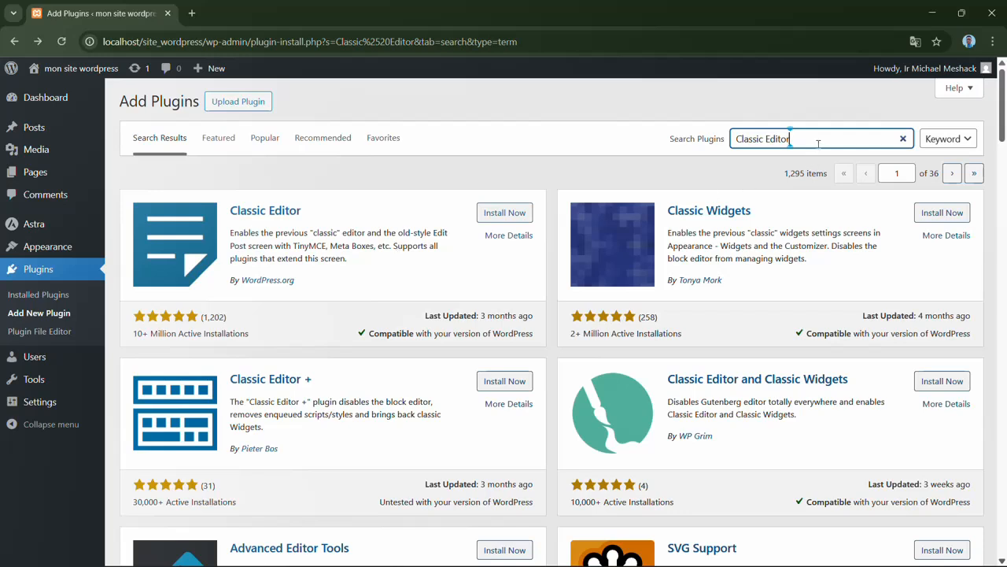
- Clear the plugin search and look for "Yoast SEO" instead
key("BackSpace")
key("BackSpace")
key("BackSpace")
key("BackSpace")
key("BackSpace")
key("BackSpace")
key("BackSpace")
key("BackSpace")
key("BackSpace")
key("BackSpace")
key("BackSpace")
key("BackSpace")
key("BackSpace")
key("BackSpace")
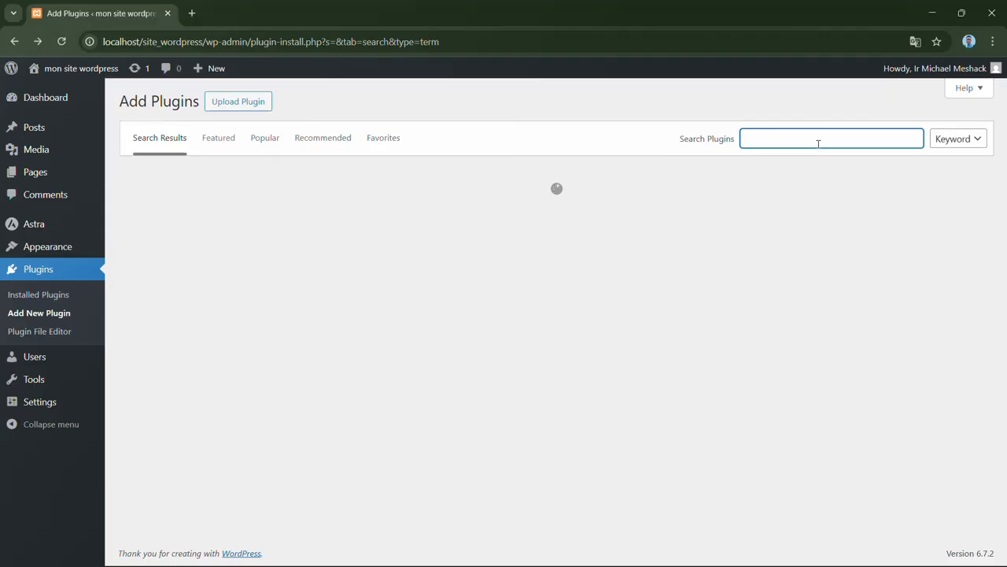
type("Yoast")
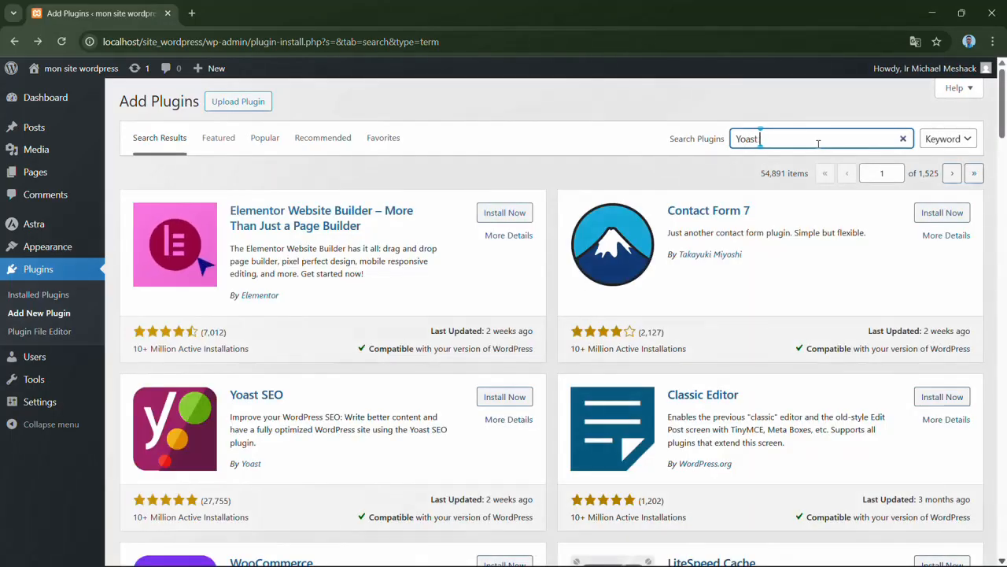
type(" SEO")
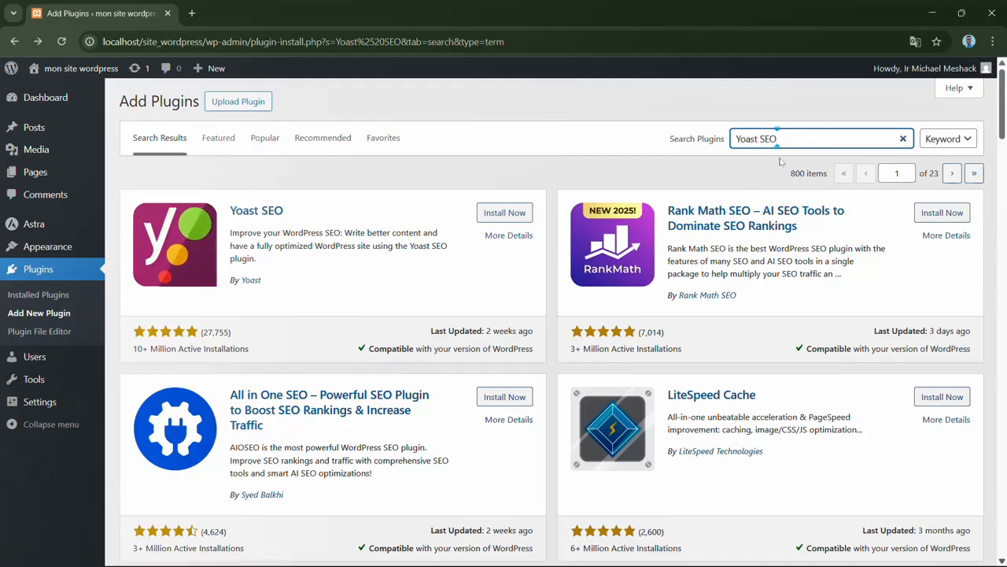
- Search the plugin directory for "UpdraftPlus WordPress" in place of the current term
key("BackSpace")
key("BackSpace")
key("BackSpace")
key("BackSpace")
key("BackSpace")
key("BackSpace")
key("BackSpace")
key("BackSpace")
key("BackSpace")
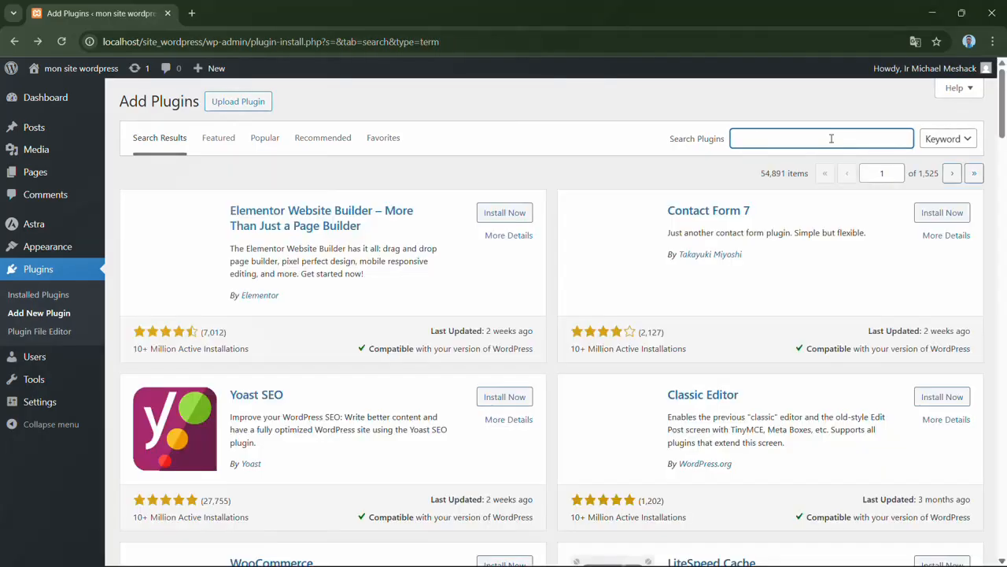
type("Updraft")
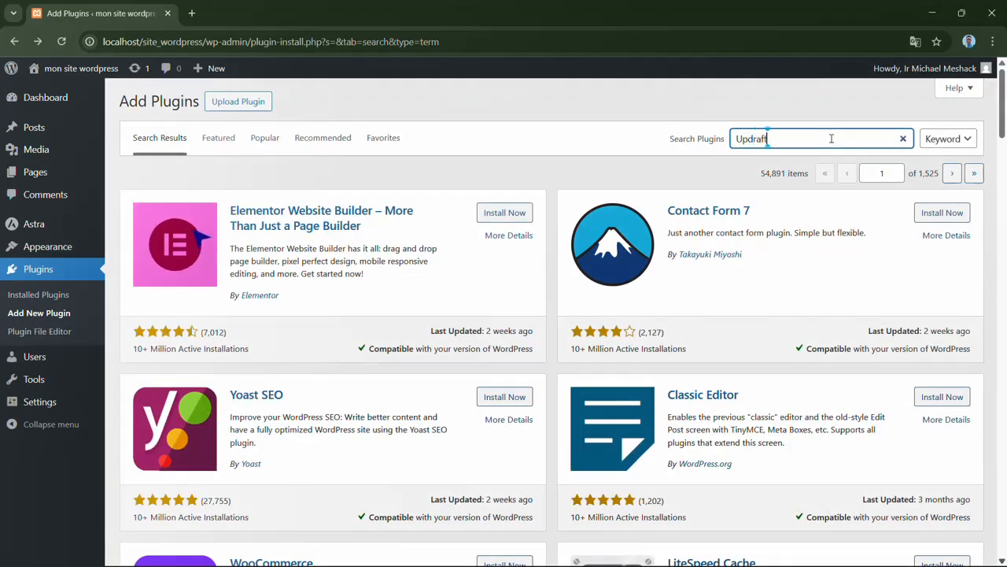
type("Plus Word")
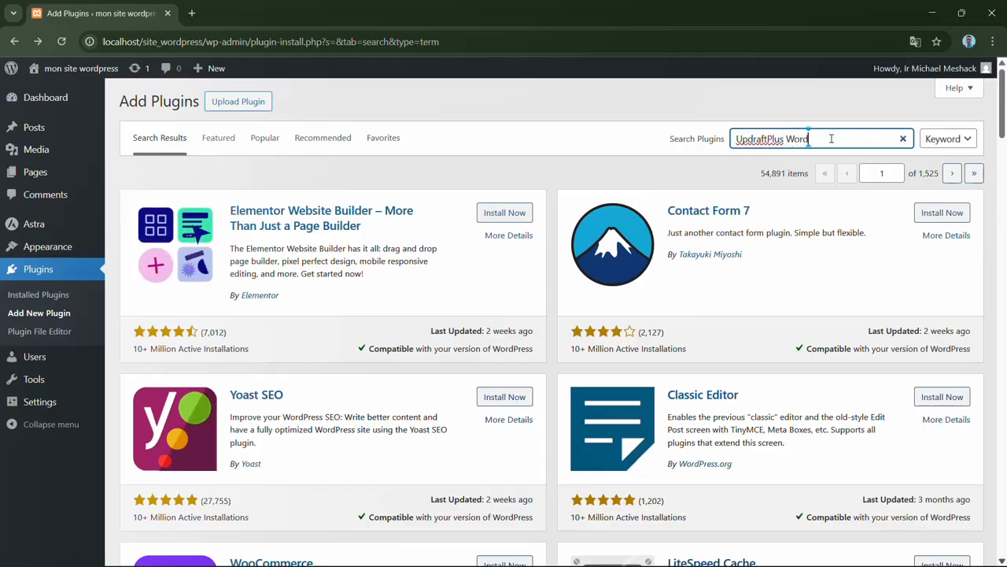
type("Press")
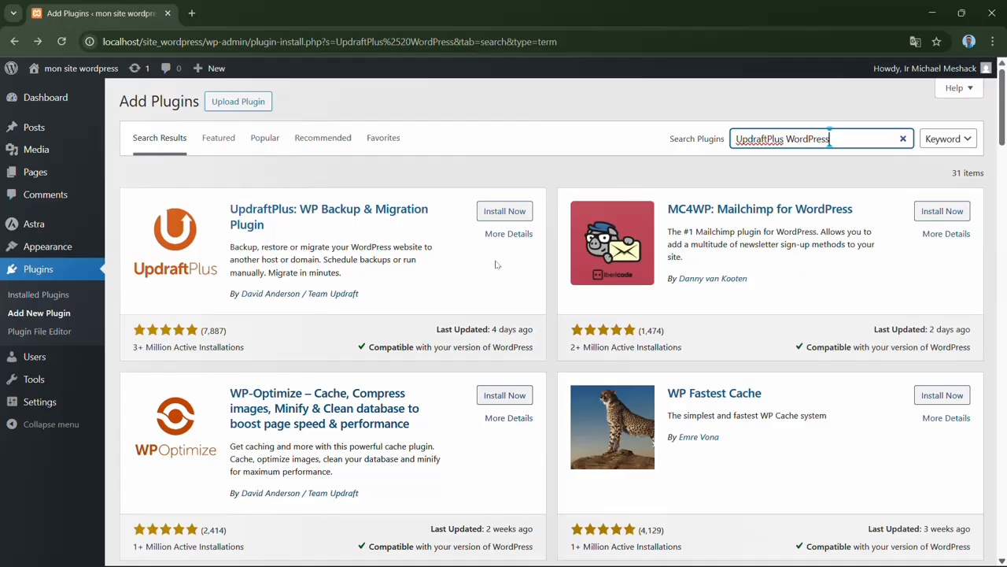
- Change the plugin search to "Wpvivid"
key("BackSpace")
key("BackSpace")
key("BackSpace")
key("BackSpace")
key("BackSpace")
key("BackSpace")
key("BackSpace")
key("BackSpace")
key("BackSpace")
key("BackSpace")
key("BackSpace")
key("BackSpace")
key("BackSpace")
key("BackSpace")
key("BackSpace")
key("BackSpace")
key("BackSpace")
key("BackSpace")
key("BackSpace")
key("BackSpace")
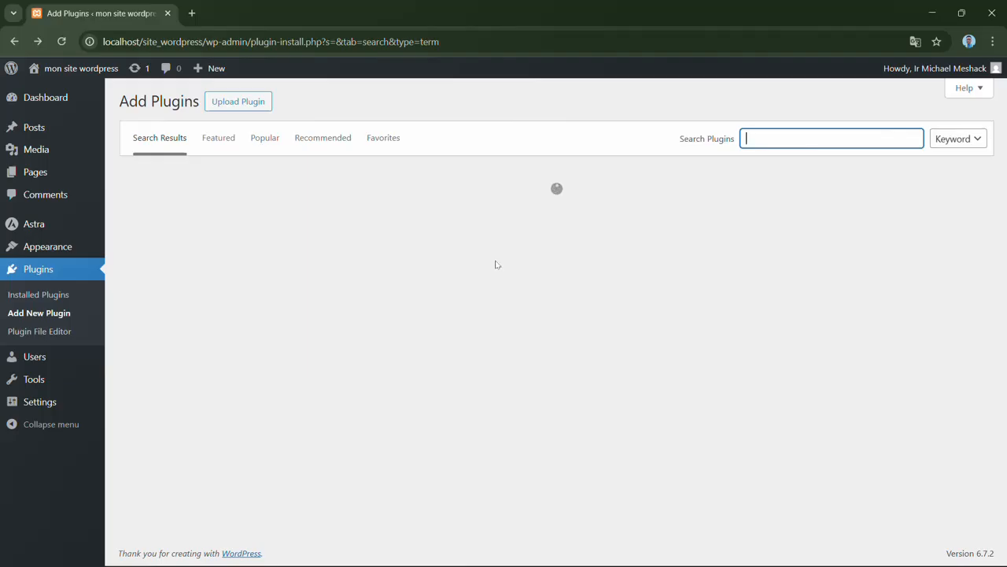
type("Wp")
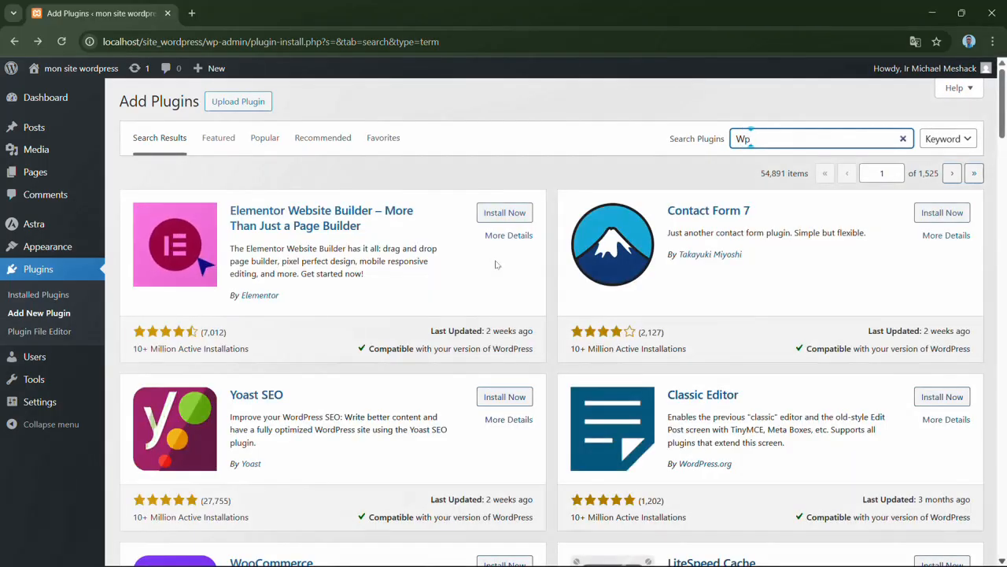
type("vivi")
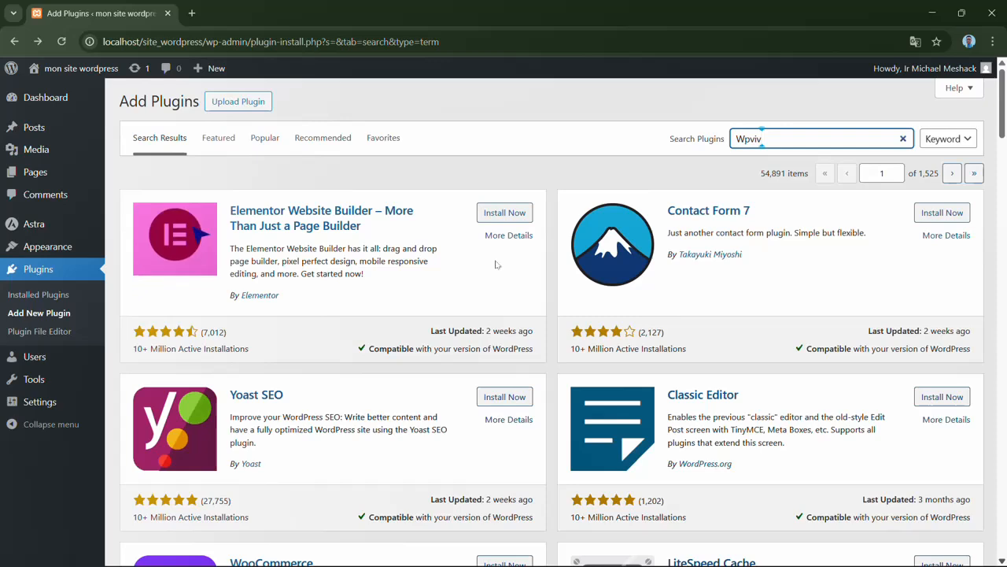
type("d")
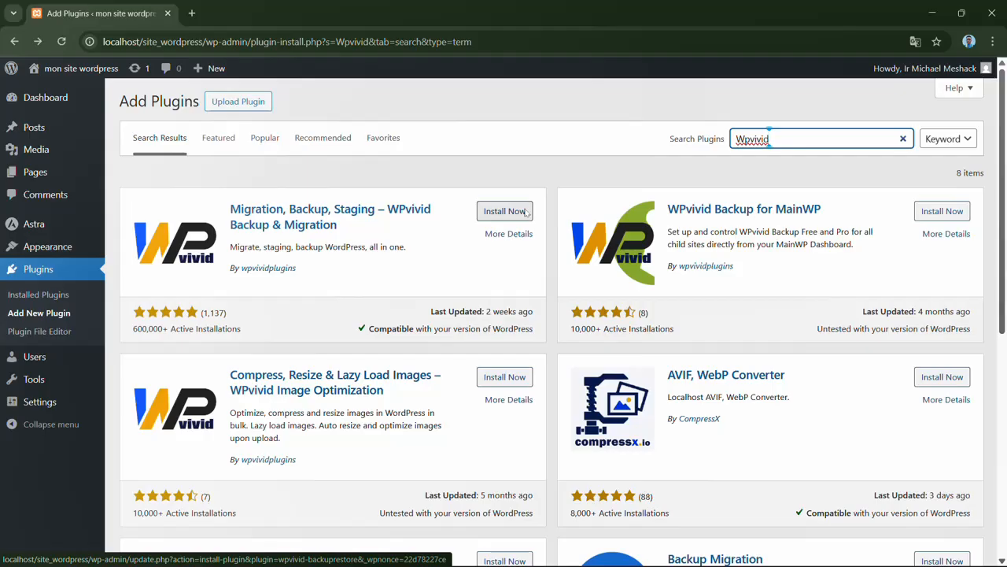
- Clear the plugin search and visit the site's home page from the dashboard
key("BackSpace")
key("BackSpace")
key("BackSpace")
key("BackSpace")
key("BackSpace")
key("BackSpace")
key("BackSpace")
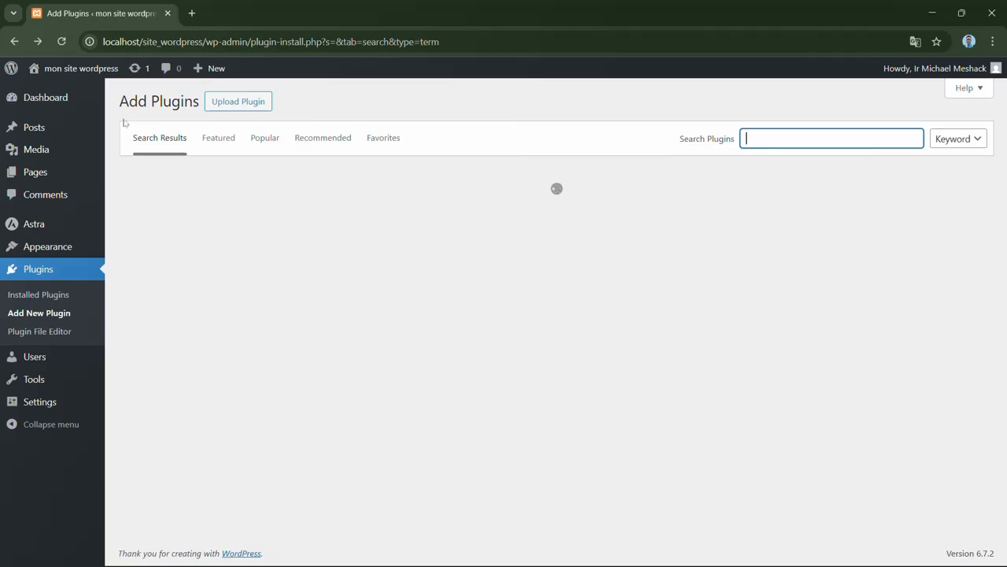
mouse_move(87, 70)
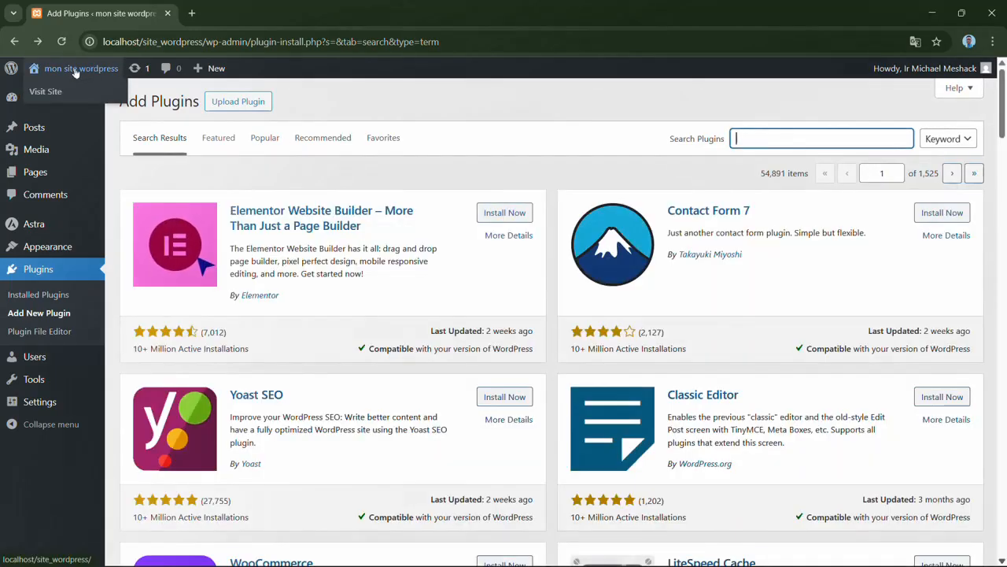
left_click(75, 70)
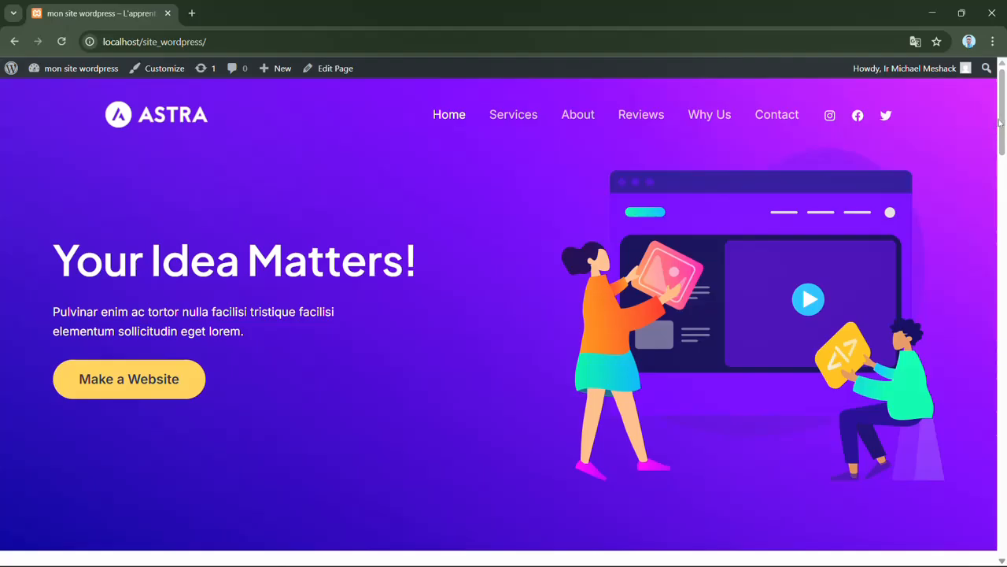
mouse_move(1002, 122)
left_mouse_down()
mouse_move(1002, 218)
mouse_move(1002, 114)
left_mouse_up()
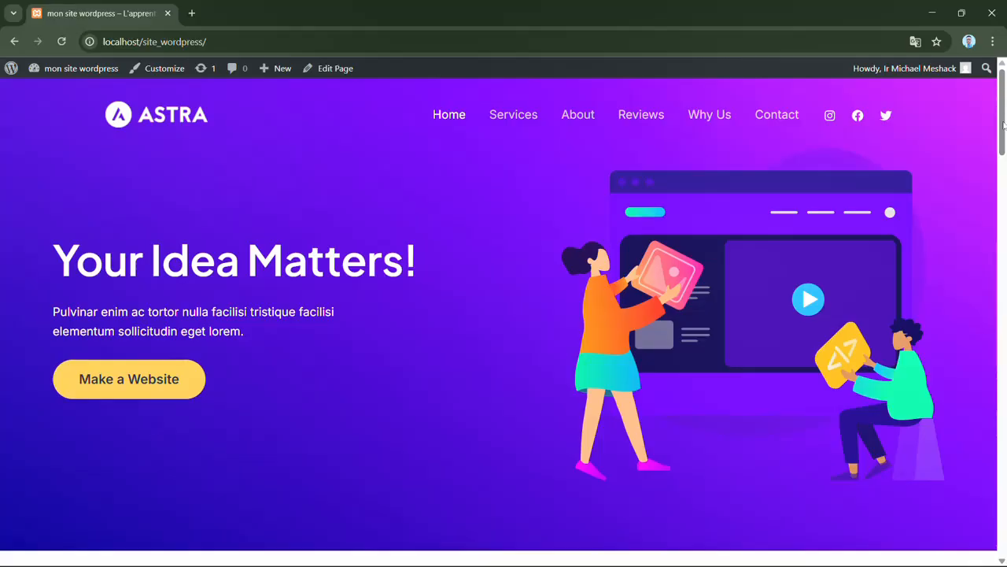
mouse_move(1005, 123)
left_mouse_down()
mouse_move(1005, 453)
mouse_move(1005, 107)
left_mouse_up()
- Open the Customizer for the home page and look through its list of settings sections
left_click(168, 71)
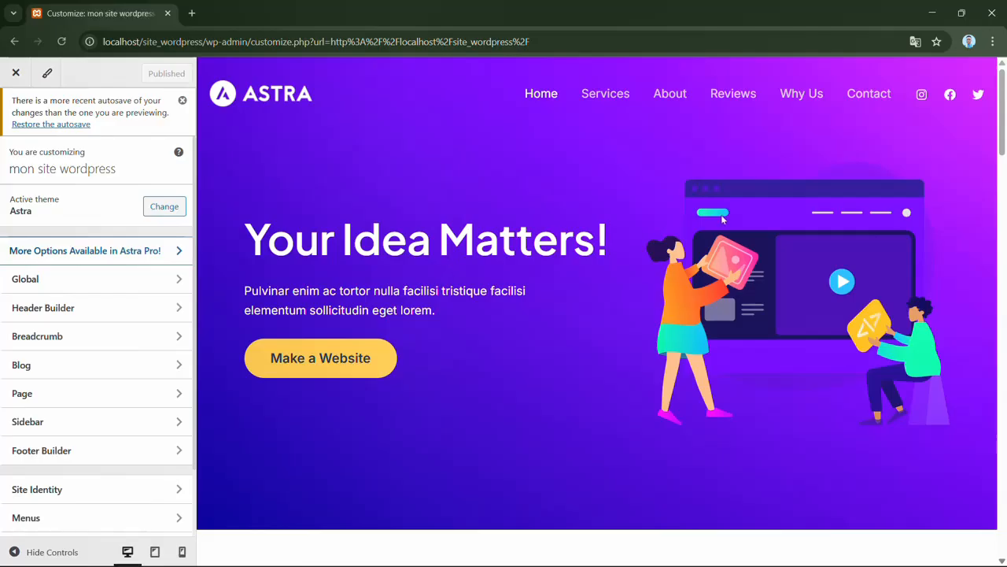
left_click_drag(1003, 123, 1004, 89)
left_click_drag(197, 161, 195, 241)
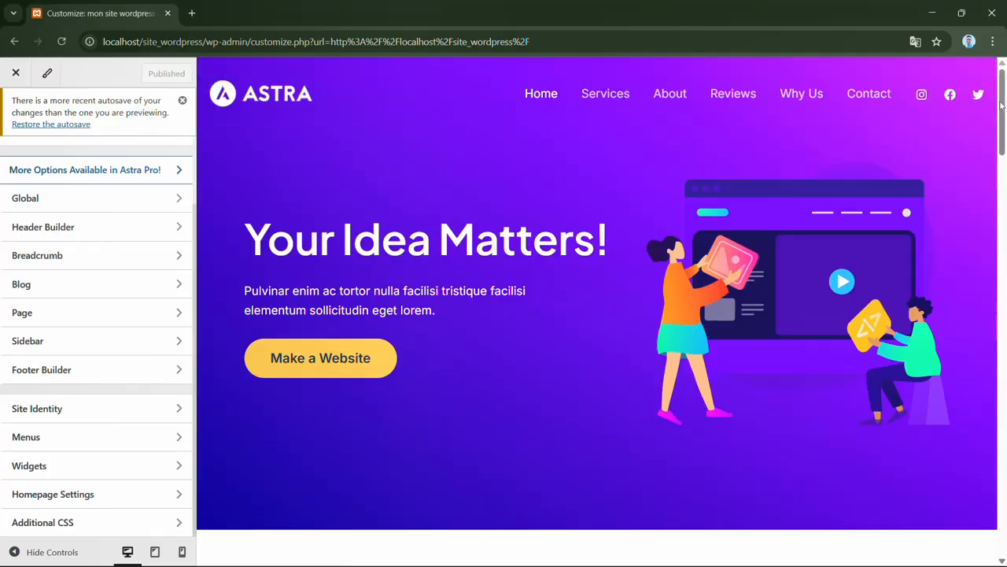
left_click_drag(1002, 105, 1004, 75)
left_click_drag(1004, 116, 1004, 122)
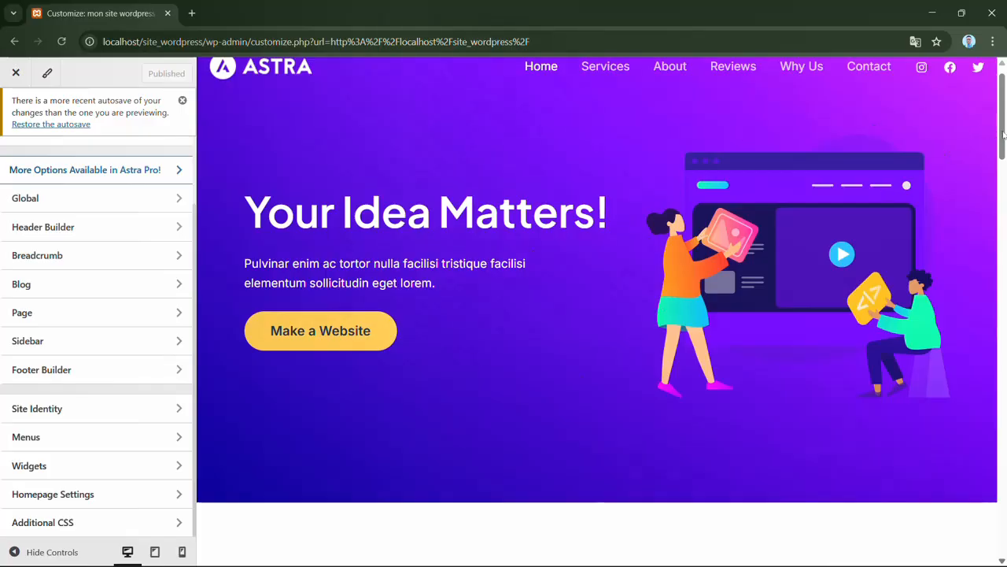
- Examine the home page preview in the Customizer from the hero section down to the footer, and return to the header
left_click_drag(1003, 135, 1005, 189)
scroll(787, 319, "down", 5)
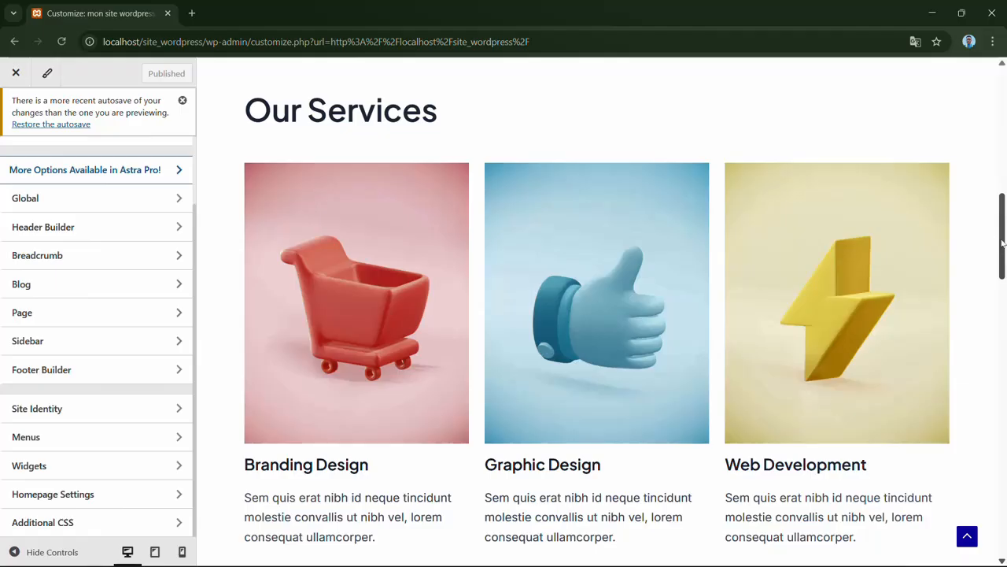
scroll(1003, 236, "down", 5)
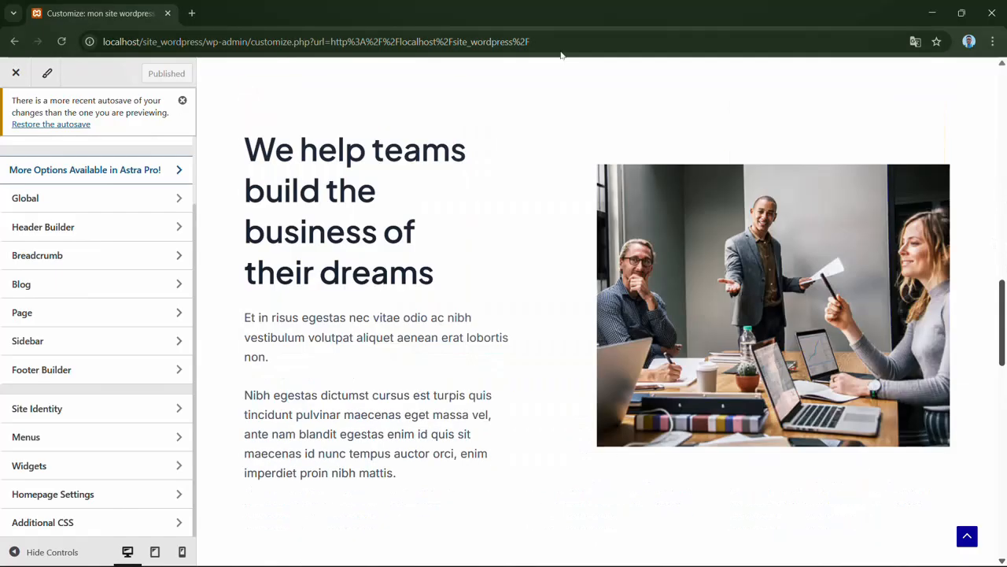
left_click_drag(1005, 312, 1004, 385)
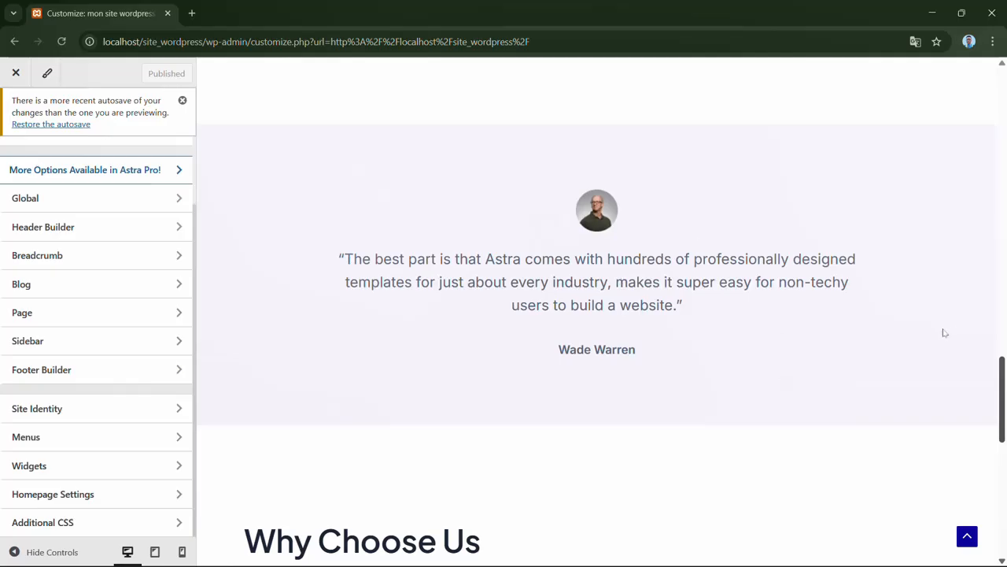
scroll(423, 226, "down", 5)
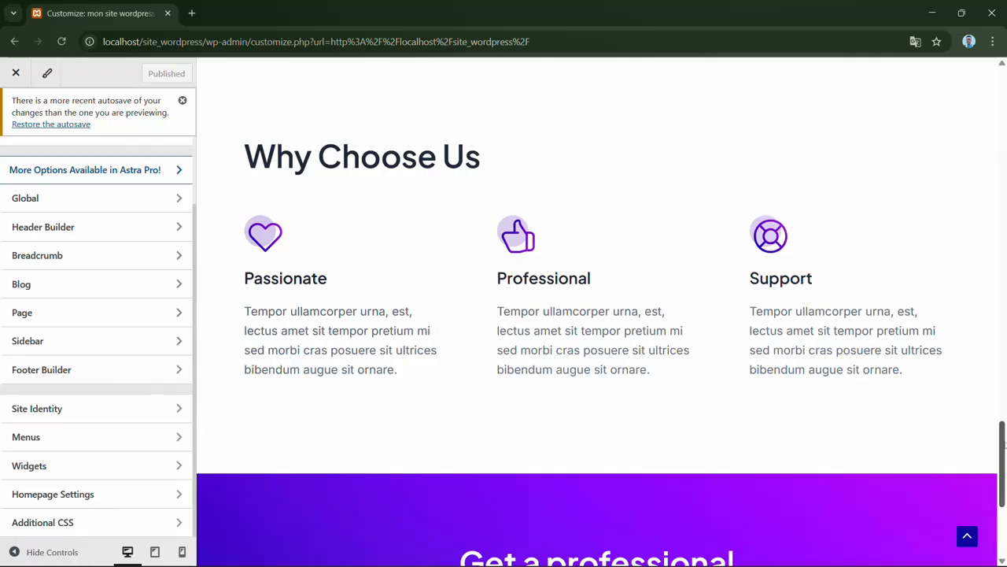
left_click_drag(1006, 443, 1005, 494)
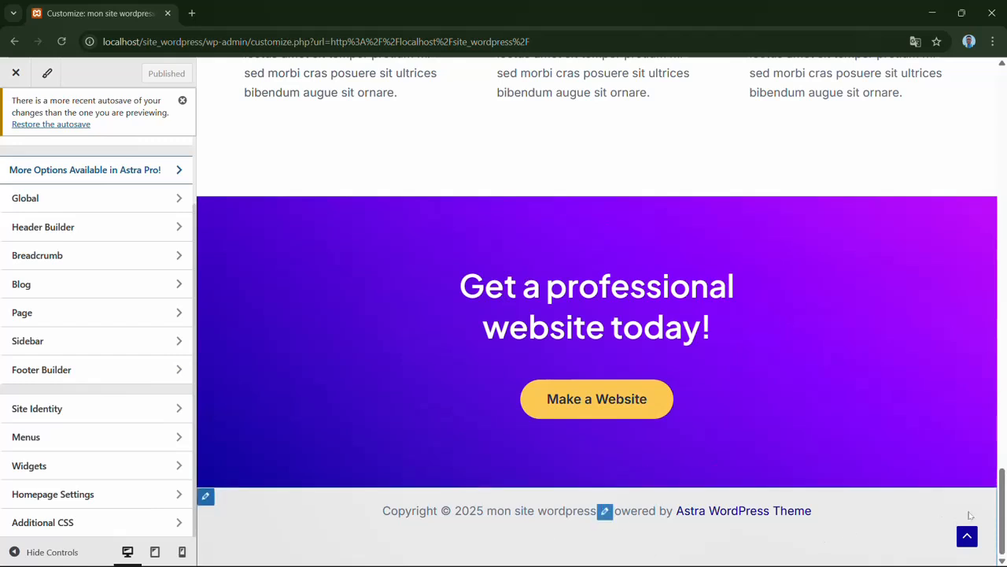
left_click_drag(1005, 515, 1005, 86)
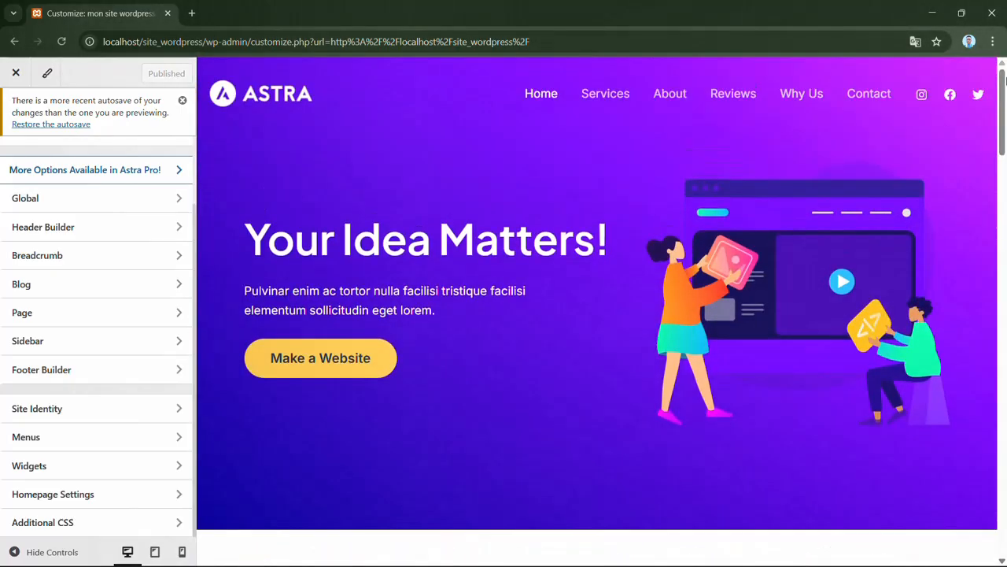
- Test the Services and About links of the preview's header menu, returning to the page's header after each
left_click(606, 94)
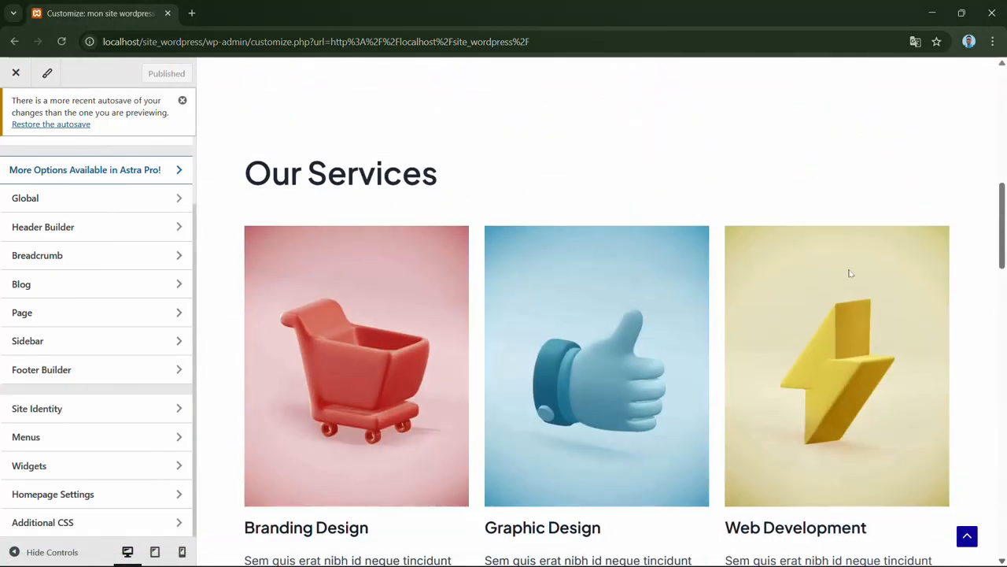
left_click_drag(1003, 190, 1002, 72)
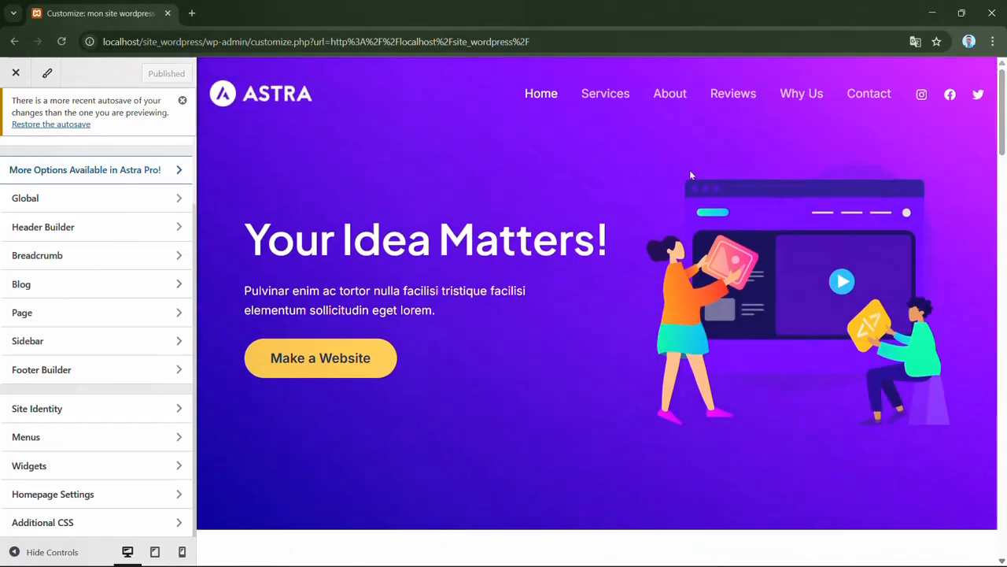
left_click(677, 93)
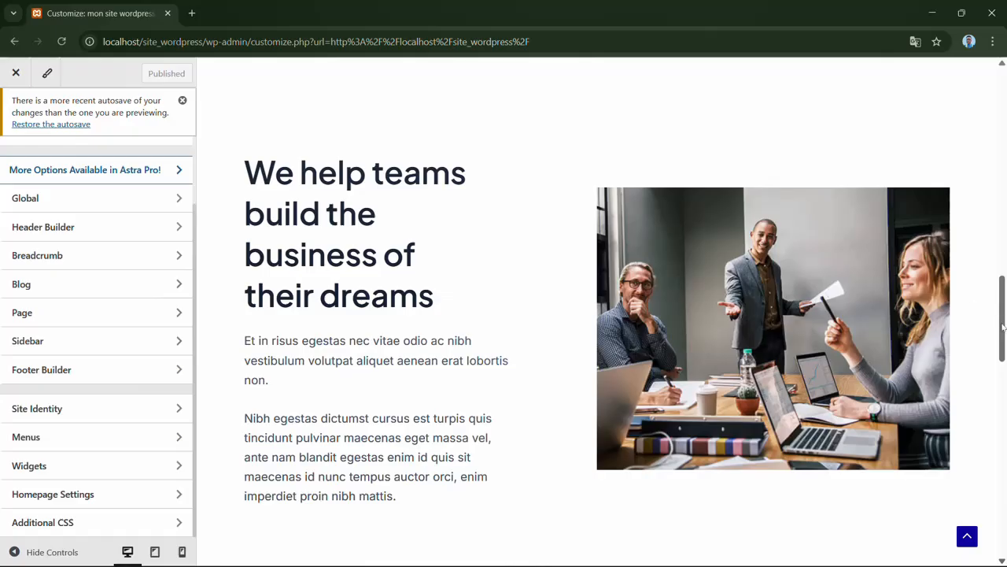
left_click_drag(1005, 305, 990, 153)
scroll(932, 208, "up", 3)
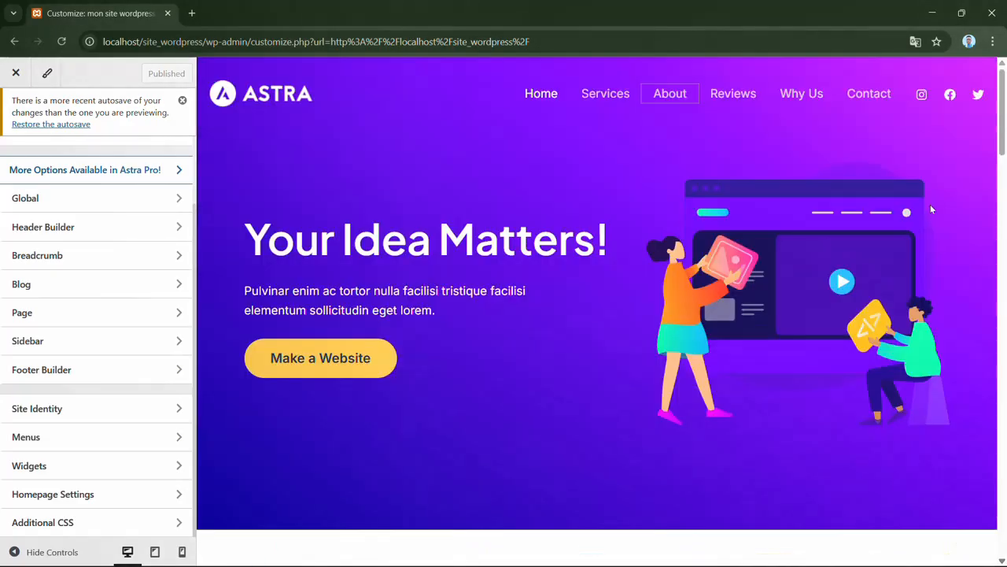
- Test the Contact link of the preview's header menu and return to the page's header
left_click(873, 96)
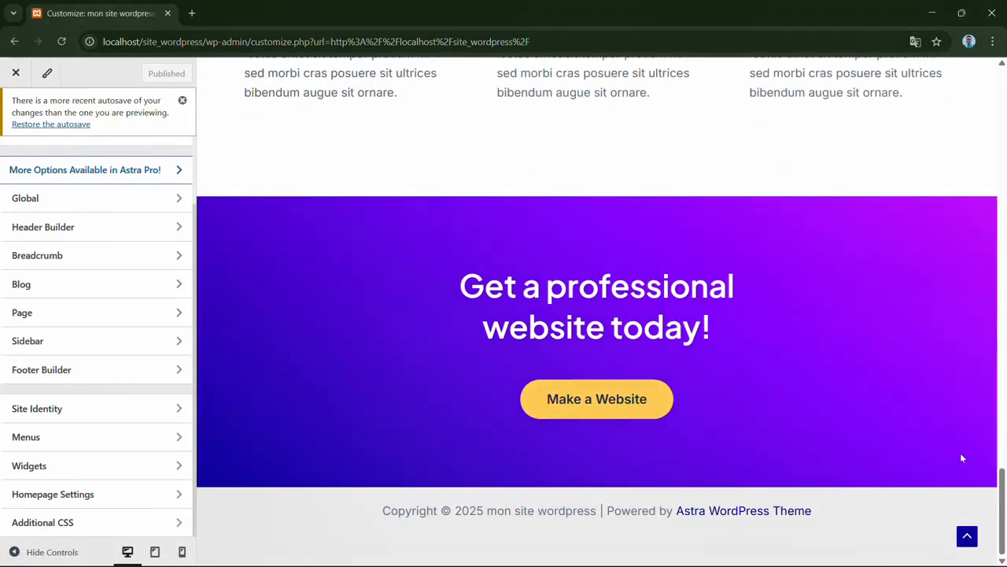
left_click_drag(1004, 495, 1002, 63)
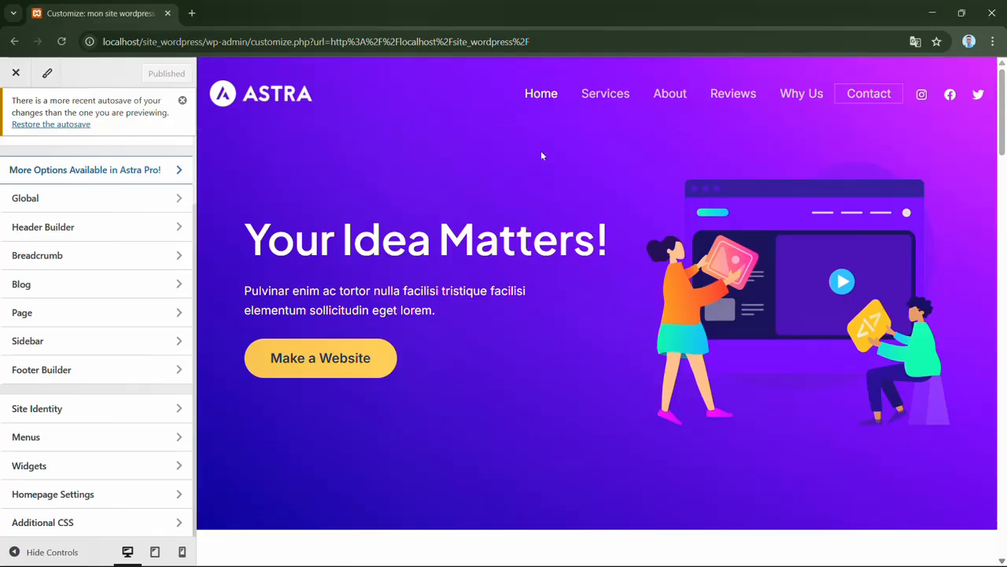
scroll(196, 143, "up", 2)
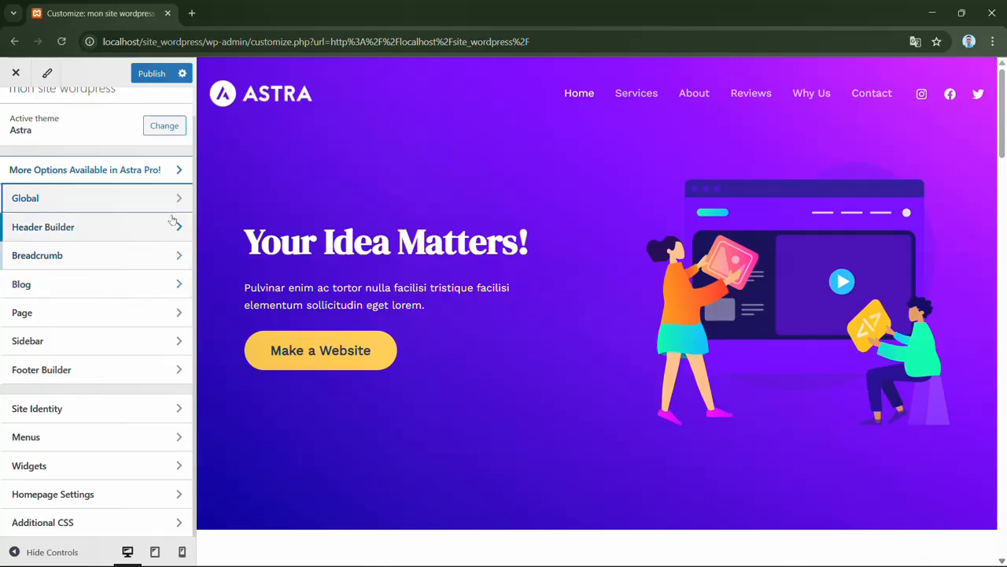
- In the global typography settings, try the Rubik / Karla and Montserrat / Source Sans Pro presets, and apply the second row's first preset
scroll(195, 166, "up", 1)
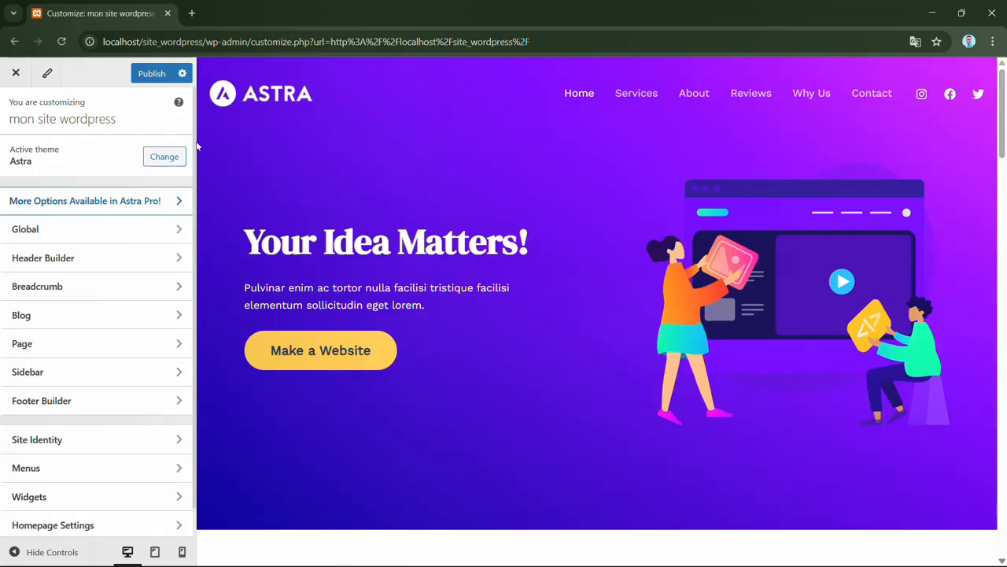
left_click(112, 227)
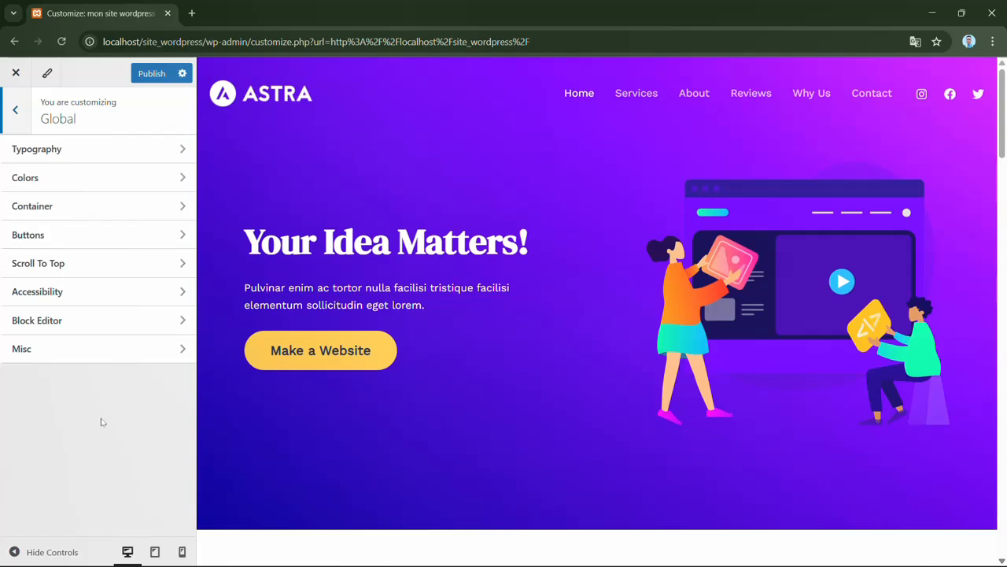
left_click(168, 141)
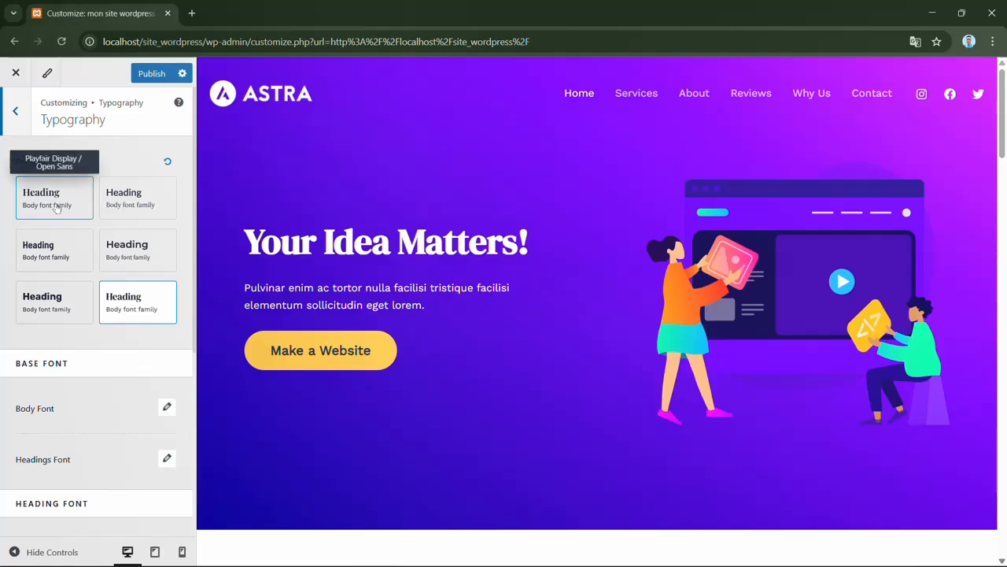
left_click(57, 306)
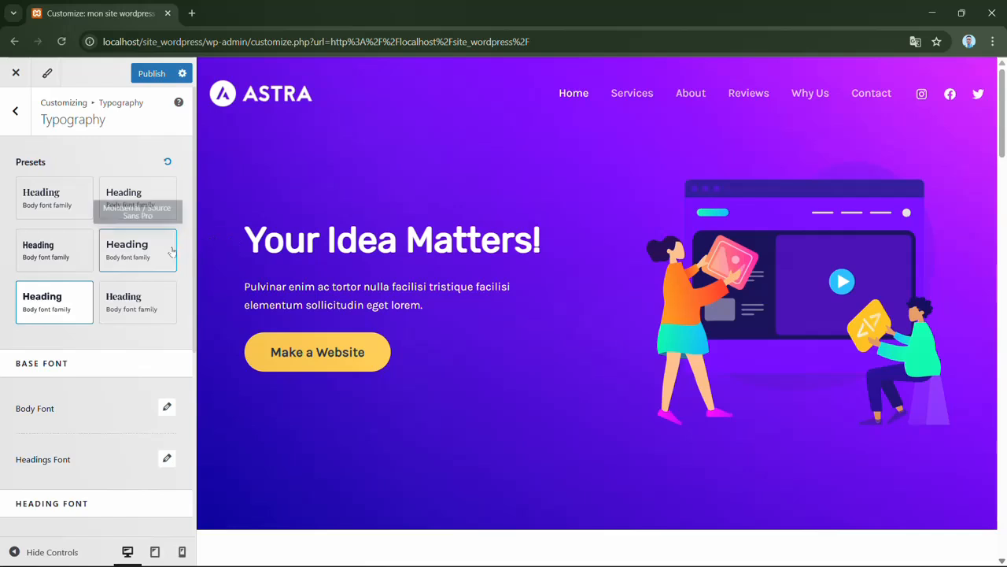
left_click(147, 259)
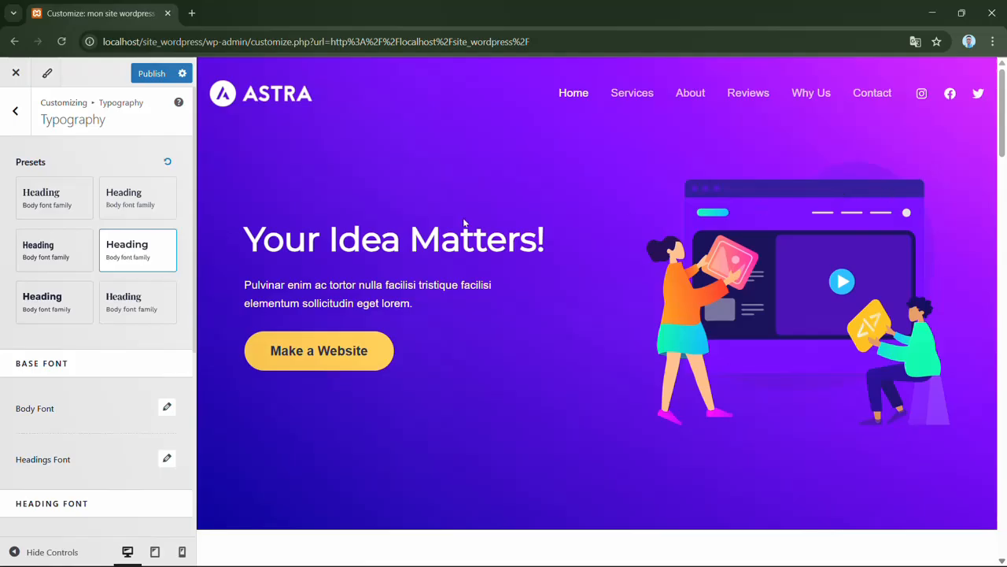
left_click(64, 254)
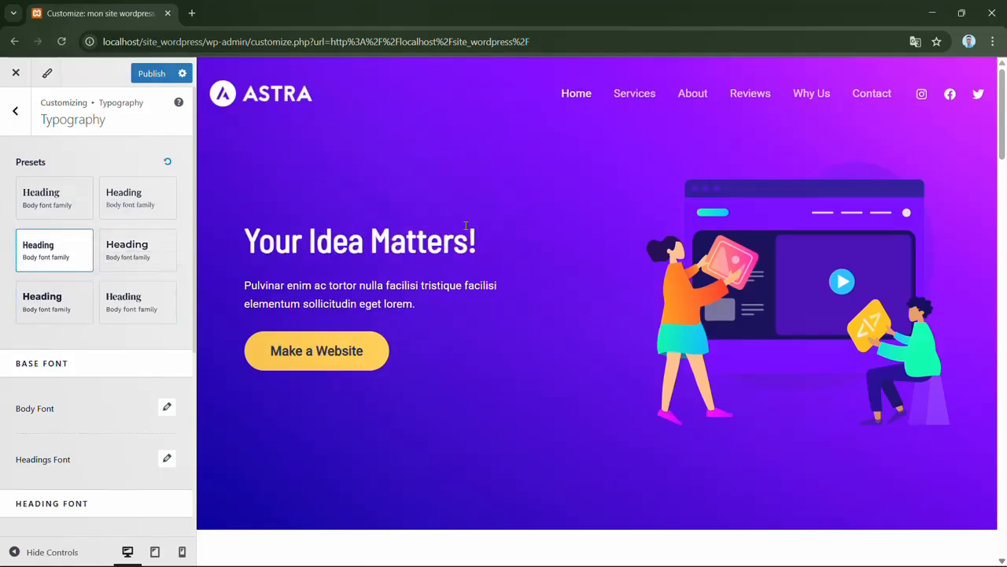
- Look through the base and heading font settings and examine the applied fonts in the preview from header to footer and back
mouse_move(1003, 105)
left_mouse_down()
mouse_move(1005, 360)
mouse_move(1005, 88)
left_mouse_up()
left_click_drag(196, 252, 189, 380)
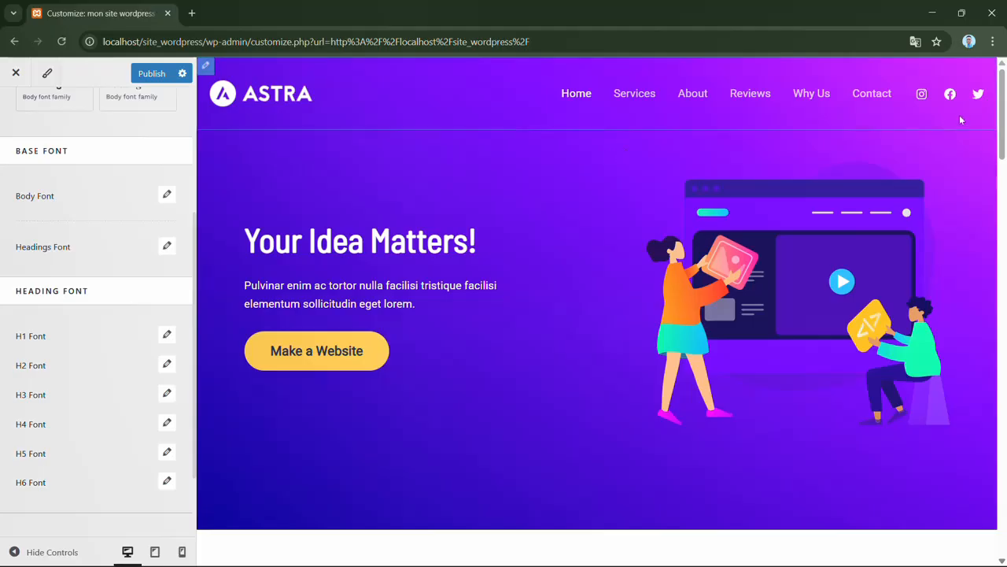
left_click_drag(1004, 120, 989, 106)
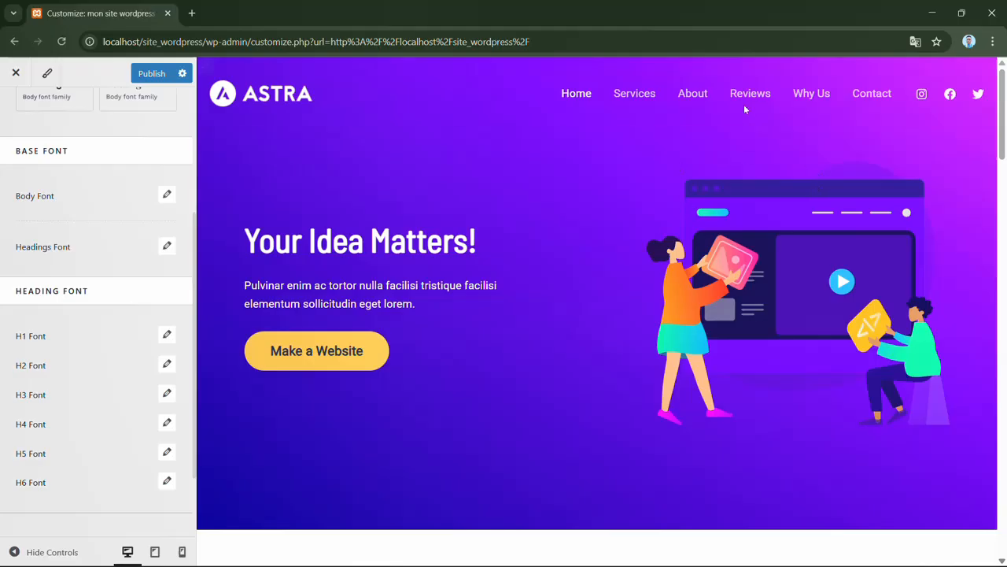
left_click_drag(1003, 116, 994, 511)
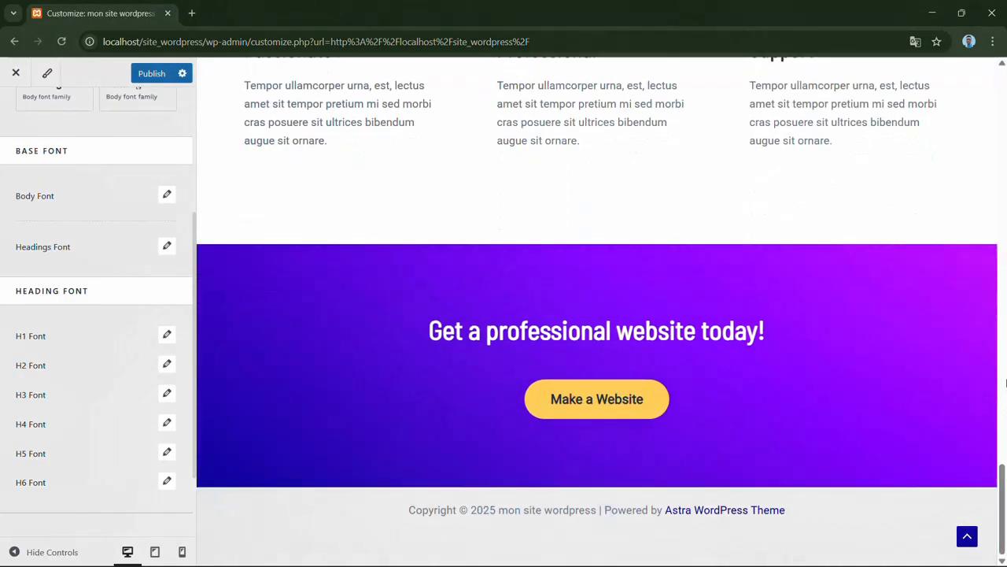
left_click_drag(1002, 474, 1000, 46)
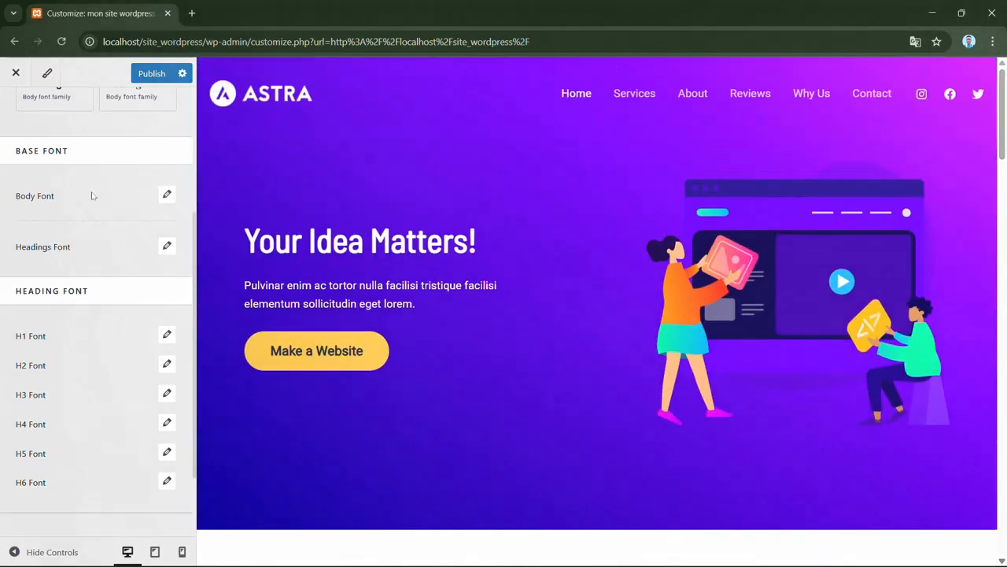
- Try Irish Grover as the body font family and replace it with Inherit
left_click(167, 196)
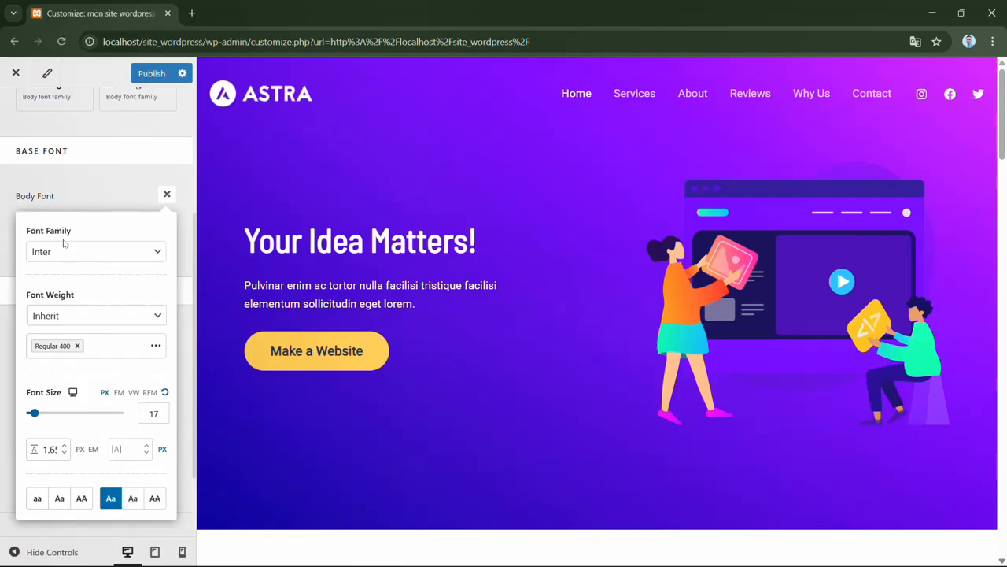
left_click(122, 250)
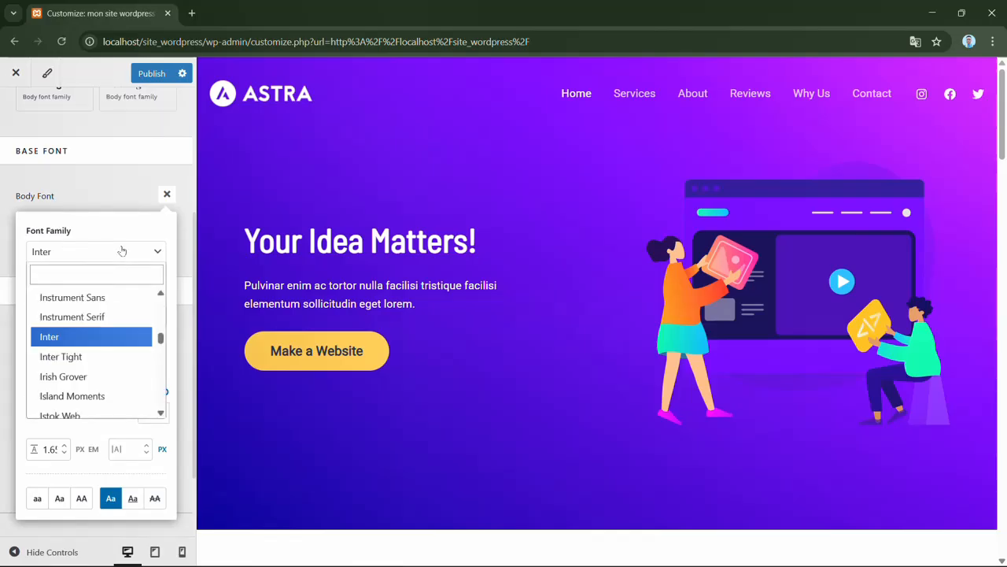
left_click(89, 378)
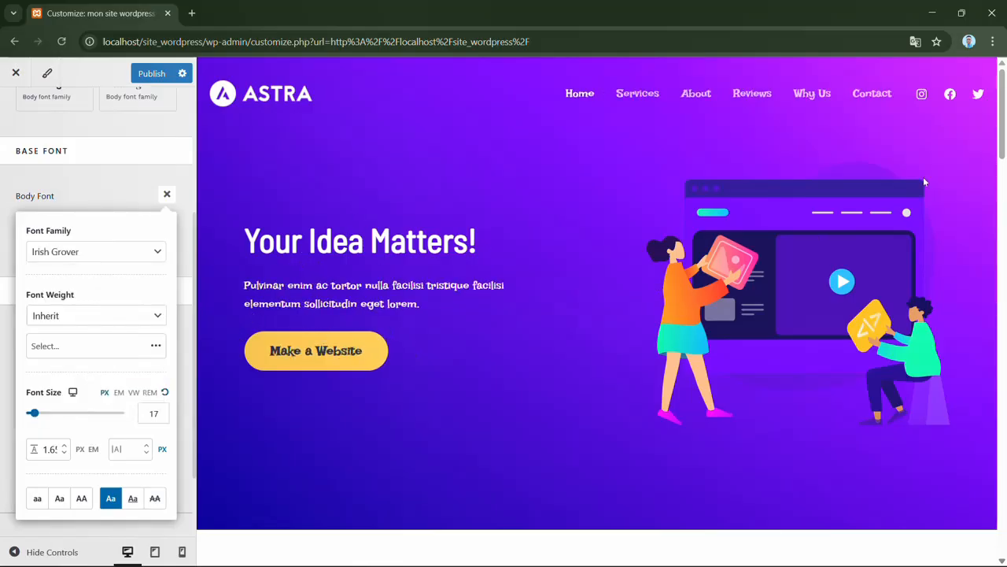
mouse_move(1000, 120)
left_mouse_down()
mouse_move(1004, 192)
mouse_move(1005, 116)
left_mouse_up()
left_click(147, 257)
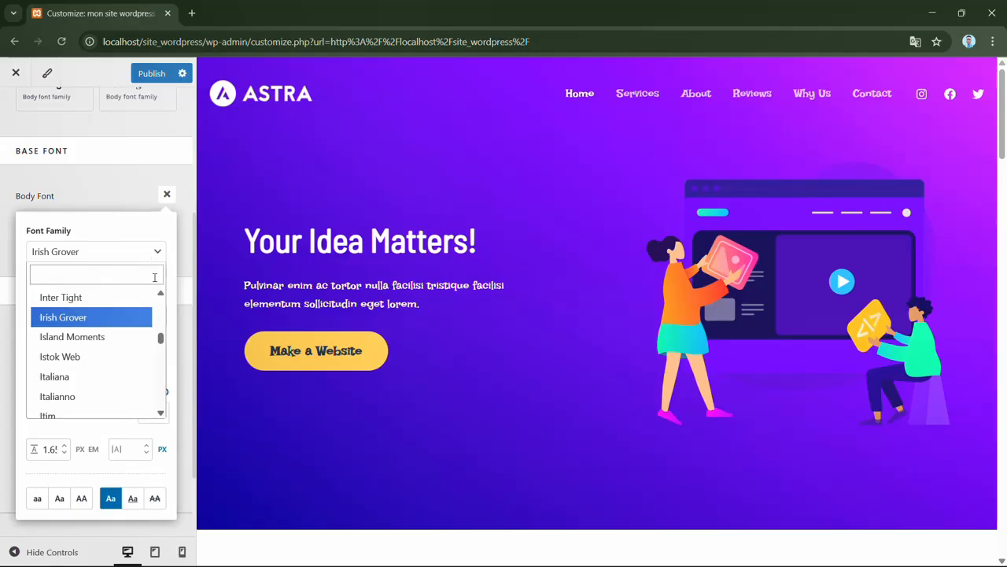
left_click_drag(163, 340, 161, 299)
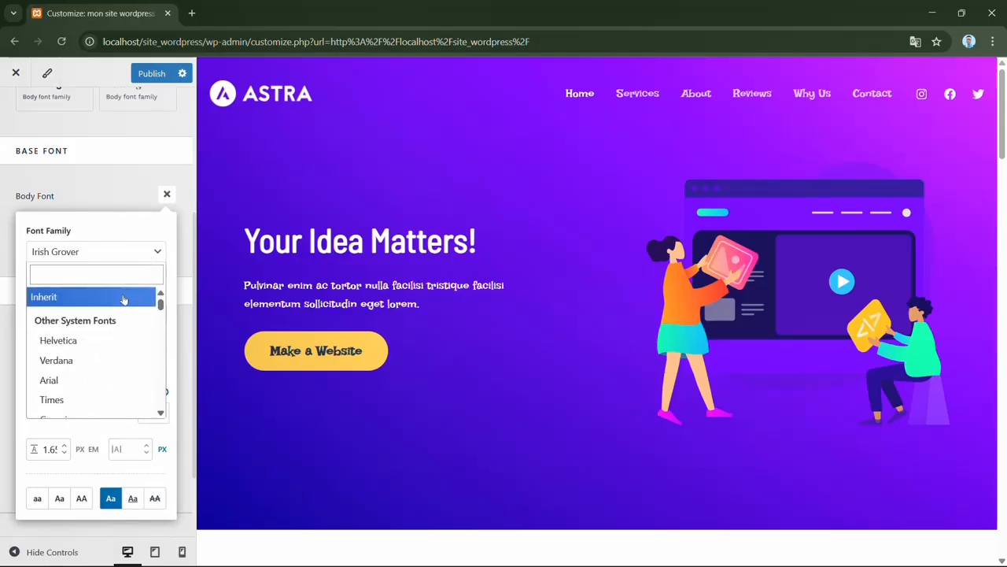
left_click(124, 297)
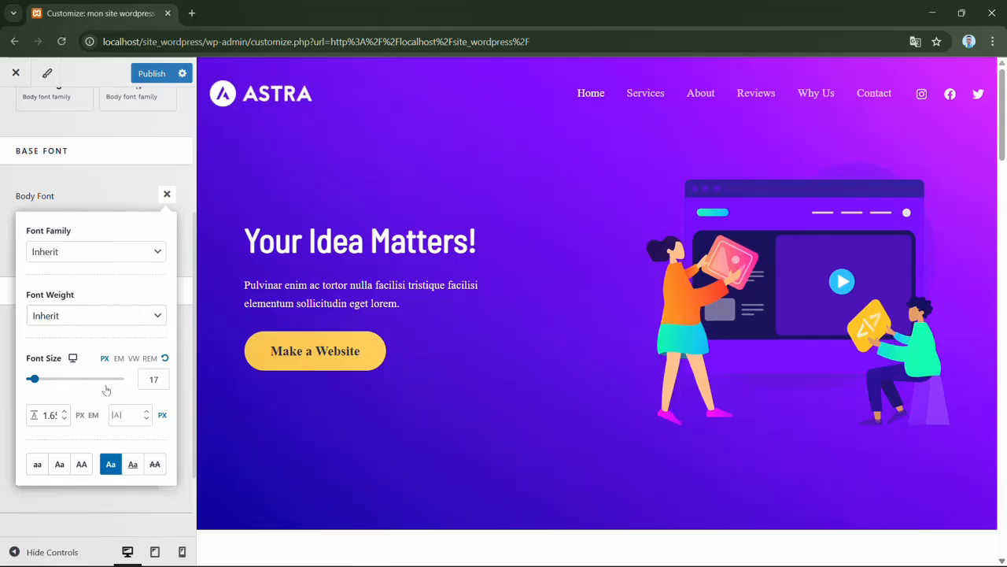
- Set the body font size to 18 px
left_click(35, 380)
left_click_drag(35, 380, 40, 381)
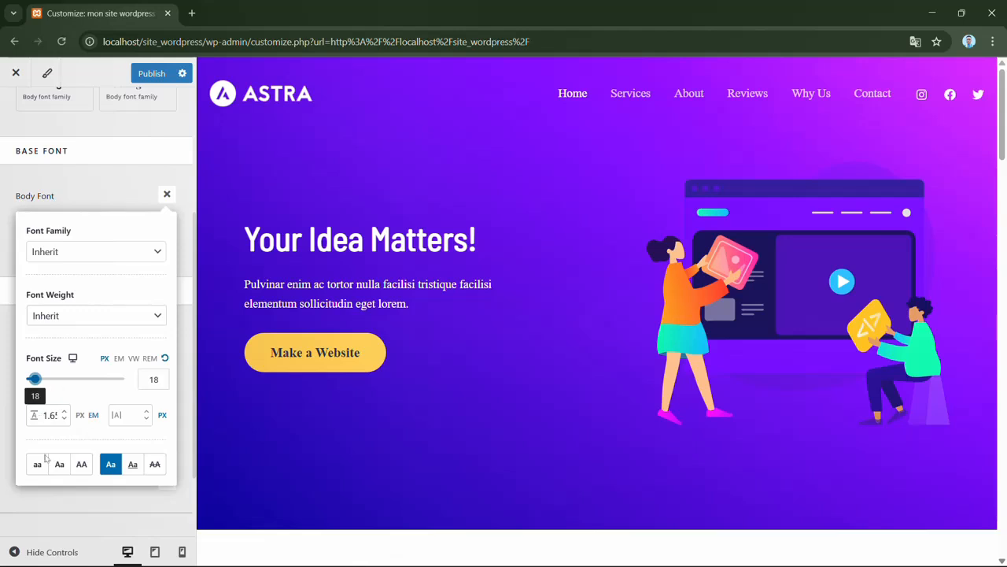
left_click(45, 414)
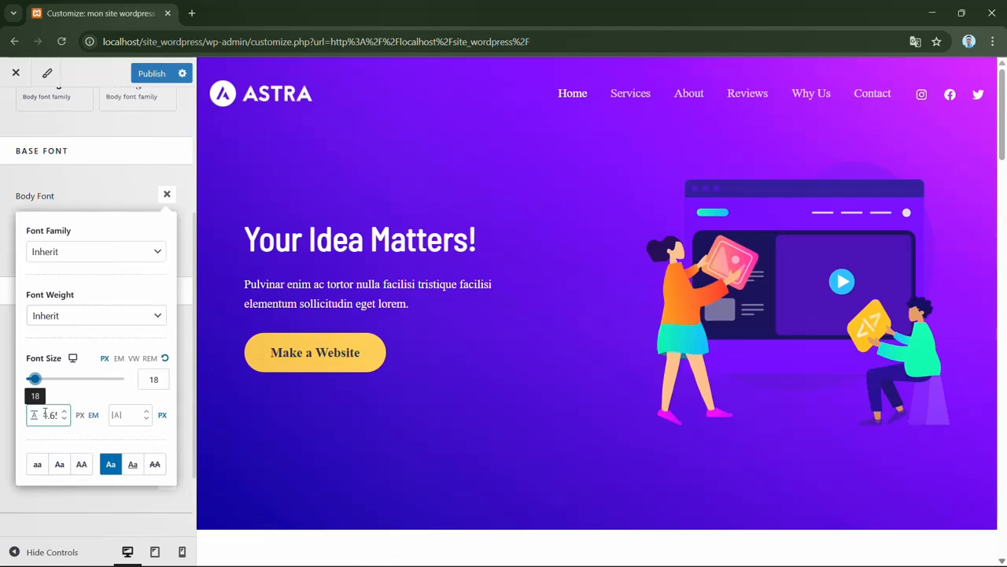
left_click(90, 394)
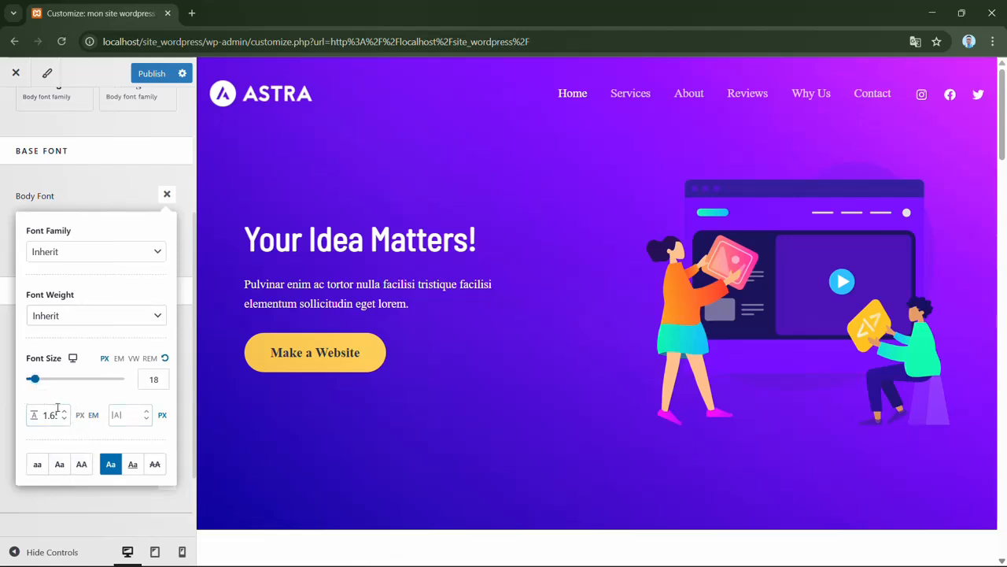
left_click(128, 409)
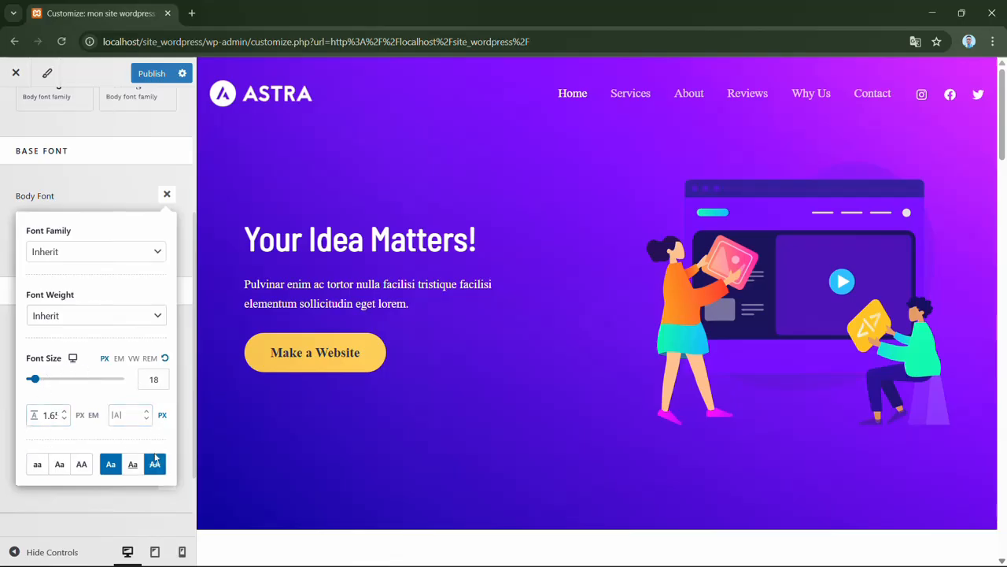
- Try the lowercase, capitalized and uppercase text transforms on the body font, and turn the uppercase transform off
left_click(37, 466)
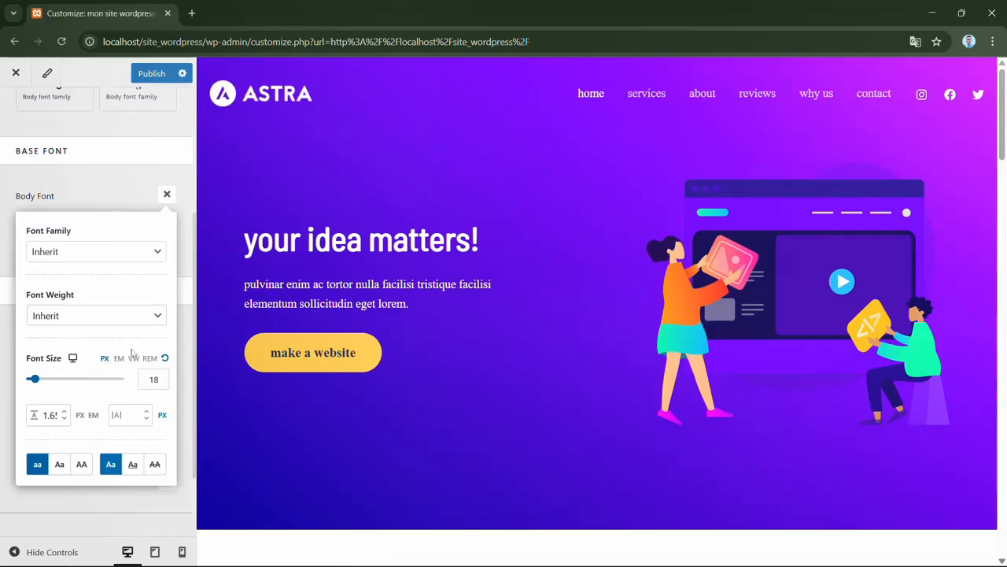
left_click(60, 466)
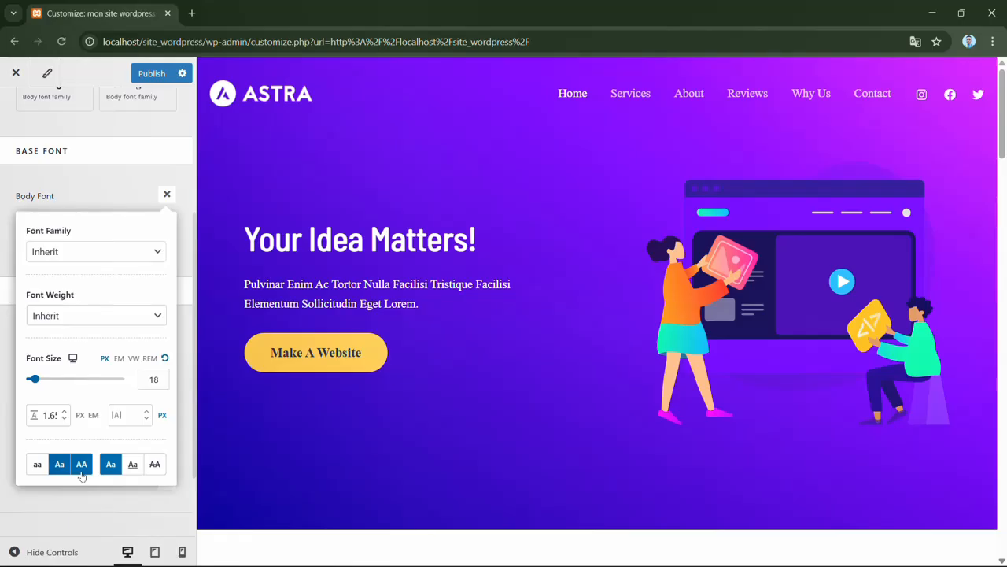
left_click(81, 468)
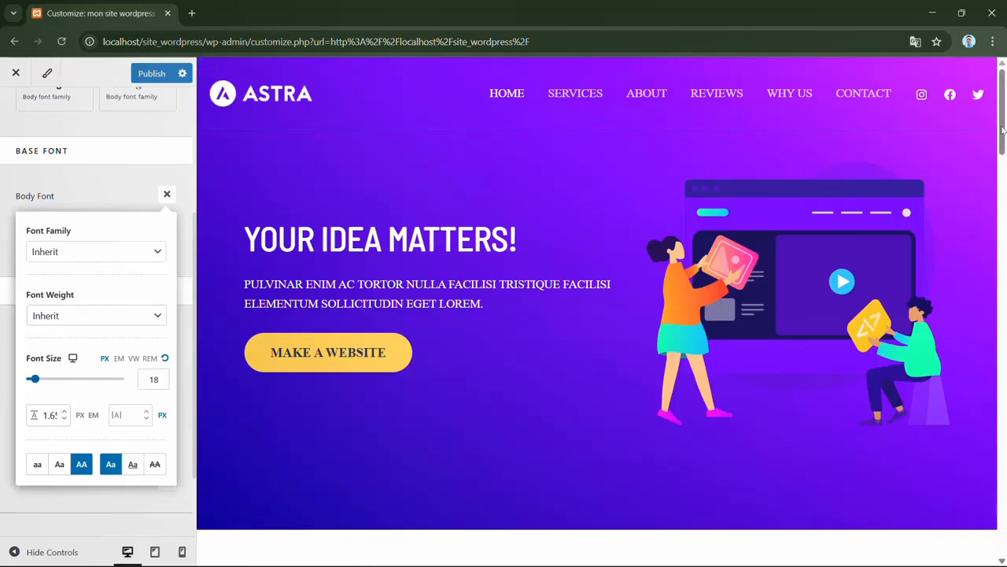
left_click_drag(1001, 129, 980, 135)
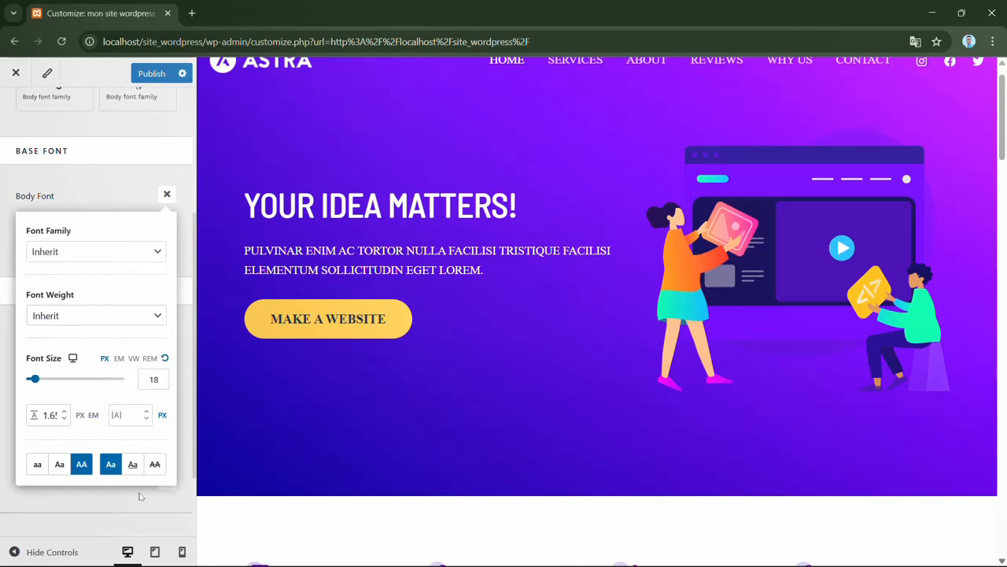
left_click(83, 464)
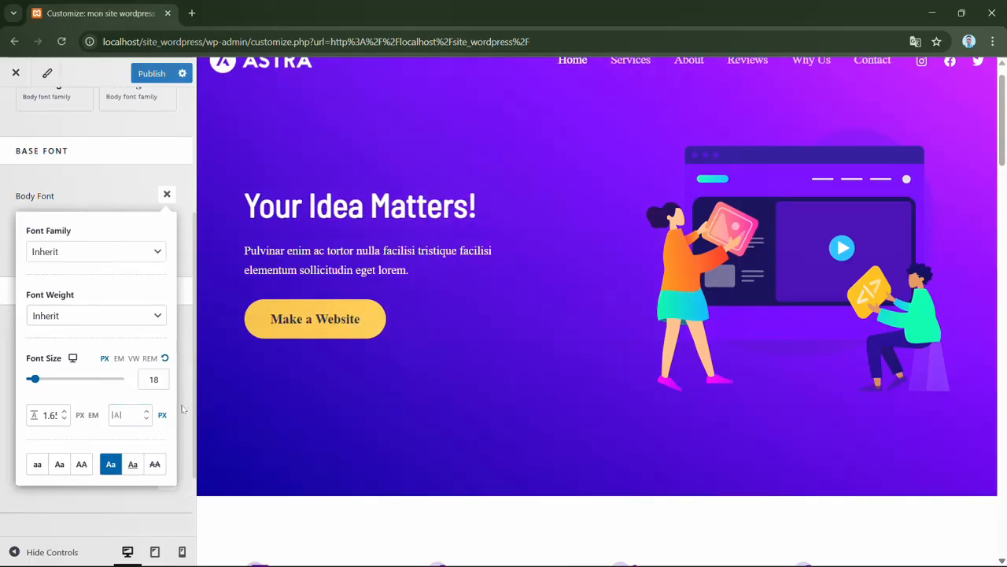
- Try the underline decoration on the body font, restore plain text and close the body font settings
left_click(133, 466)
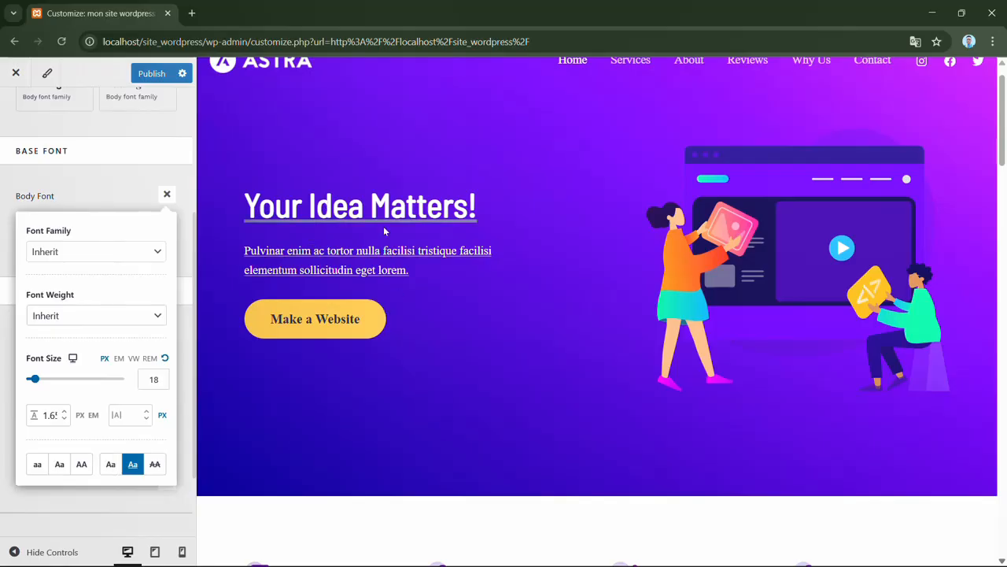
left_click(110, 463)
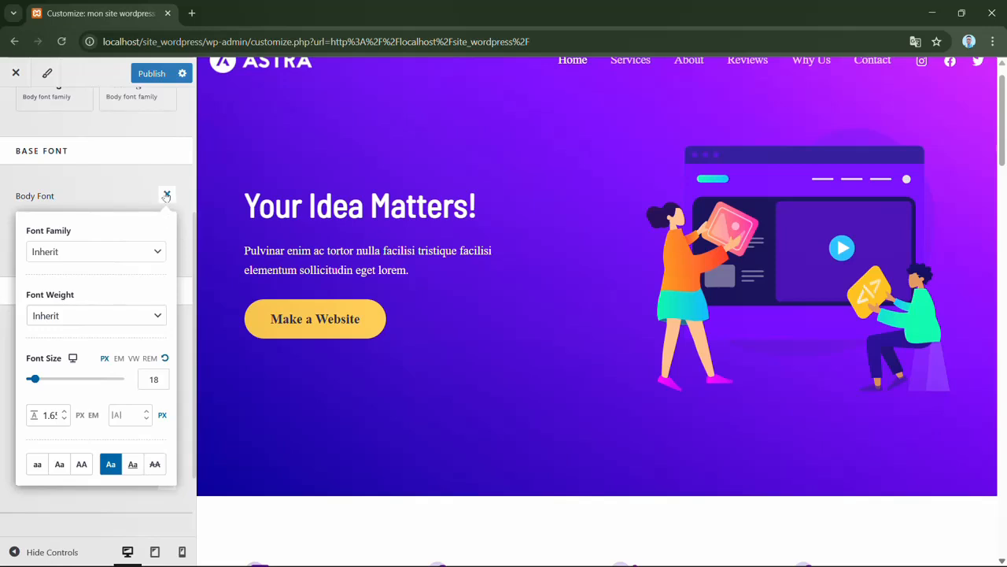
left_click(166, 195)
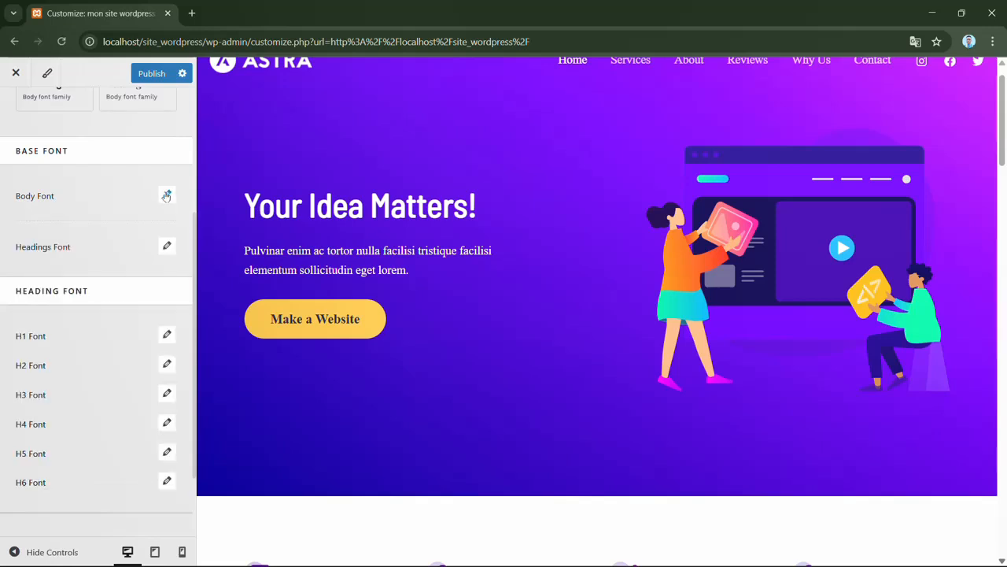
- Set the headings font family to Pompiere and close the headings font settings
left_click(167, 249)
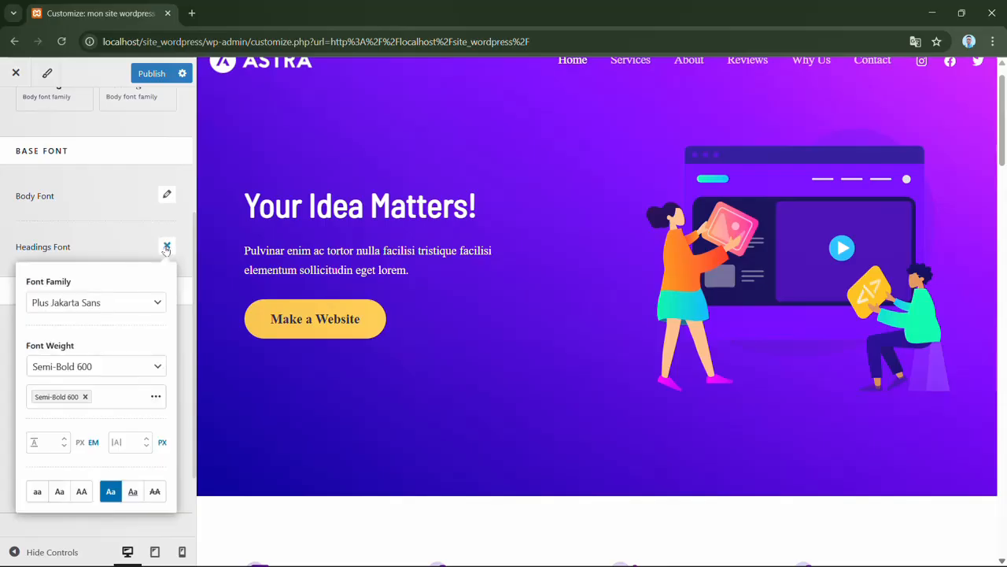
left_click(157, 303)
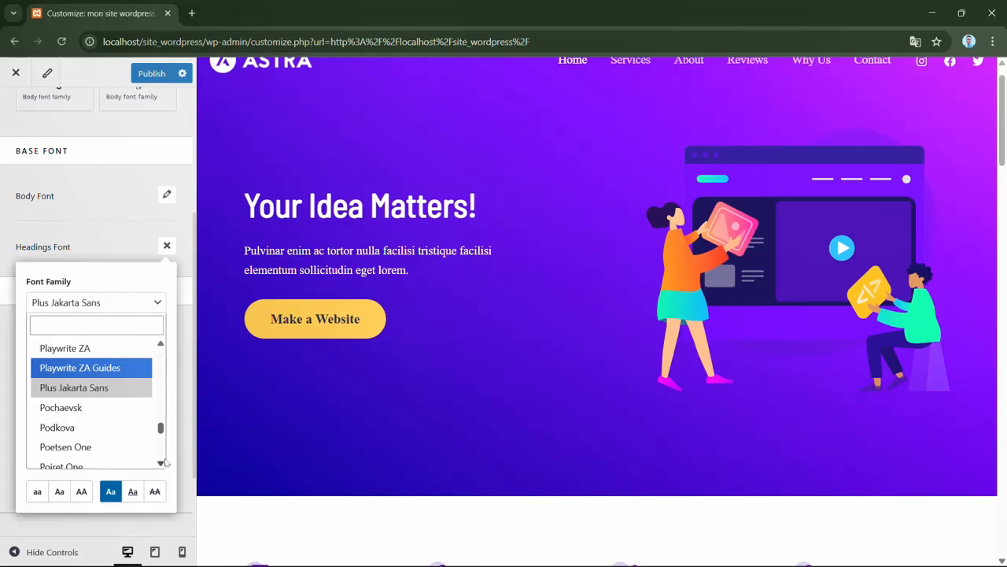
scroll(163, 463, "down", 4)
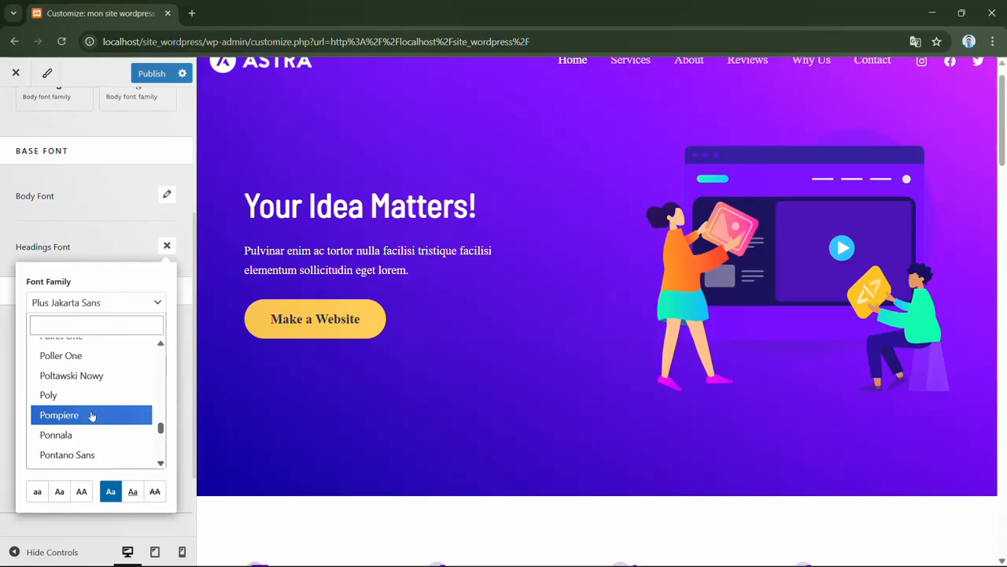
left_click(91, 416)
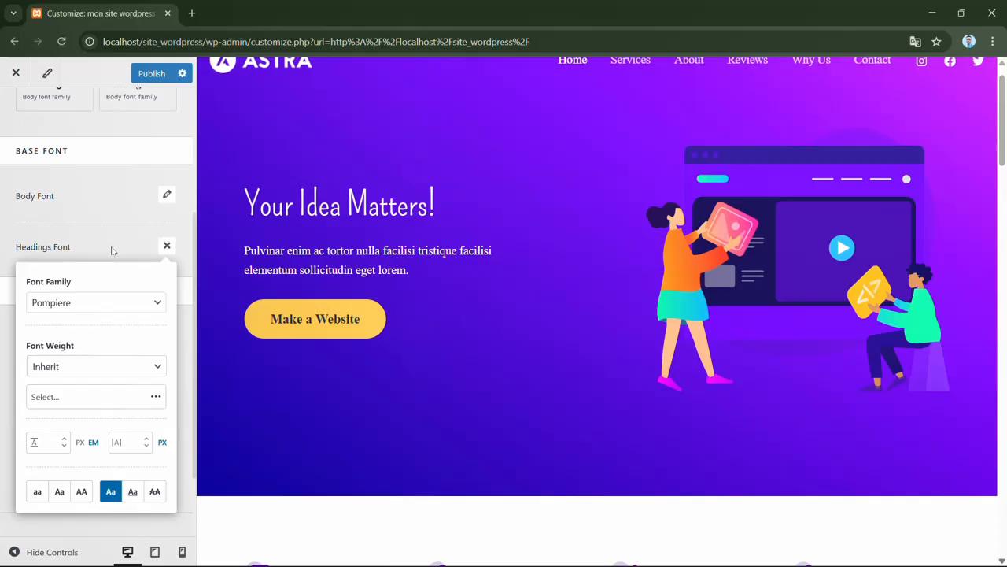
left_click(166, 248)
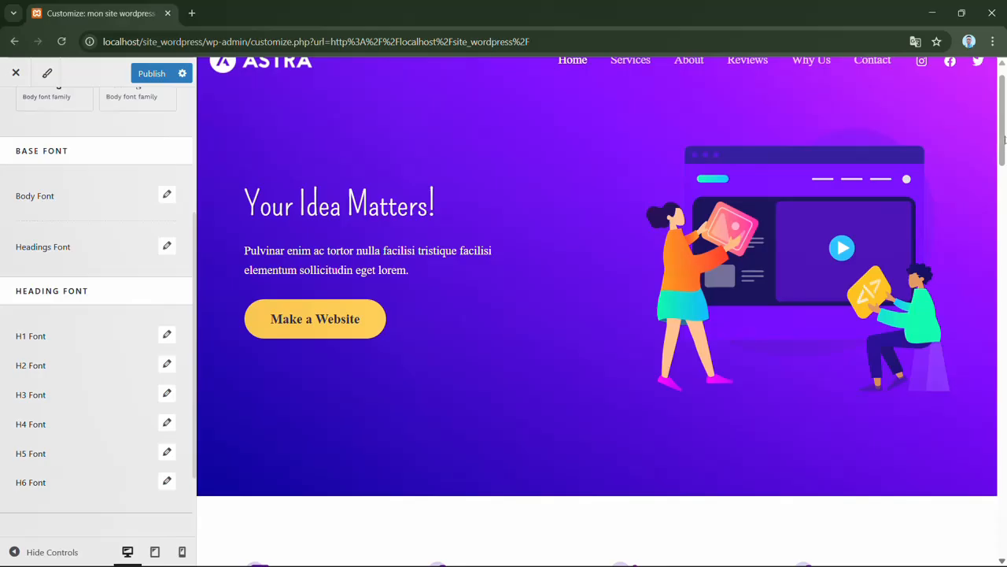
- Set the H1 font family to Verdana and close the H1 font settings
scroll(1003, 140, "up", 1)
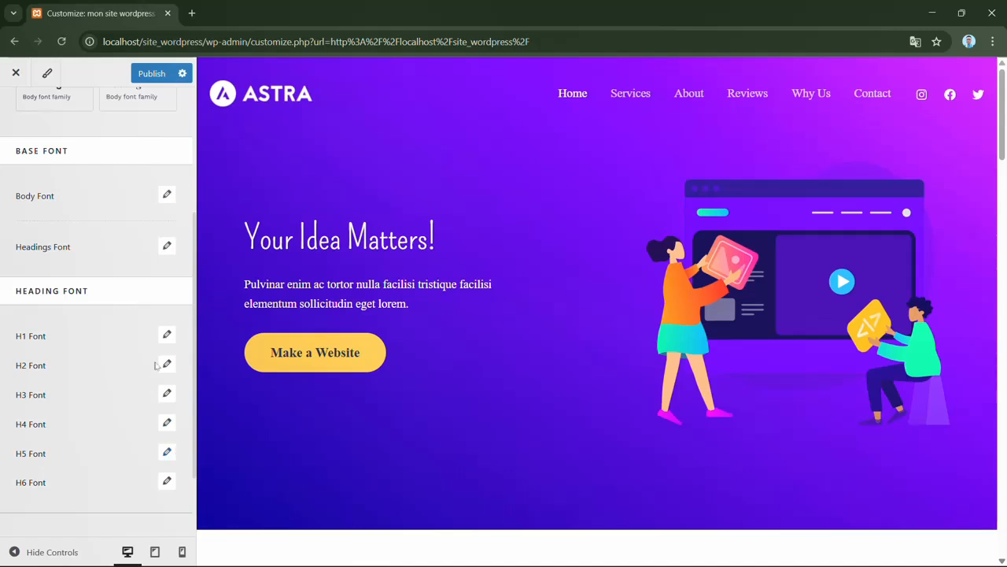
left_click(167, 337)
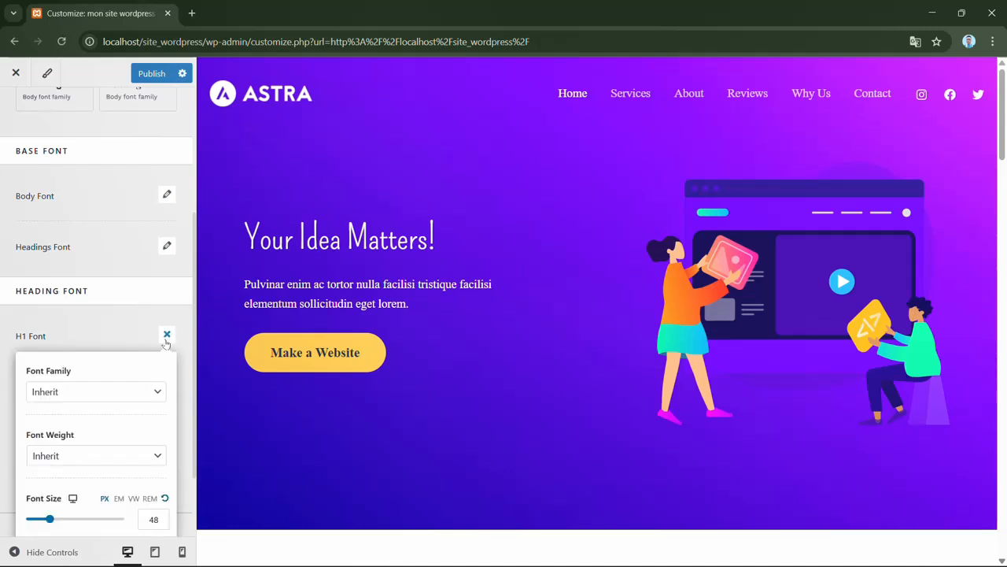
left_click(135, 389)
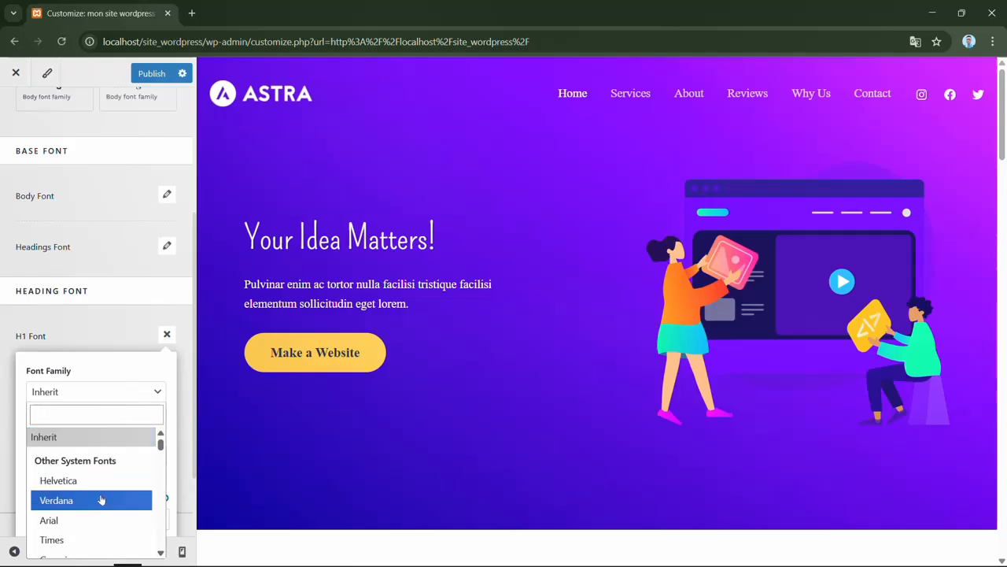
left_click(74, 502)
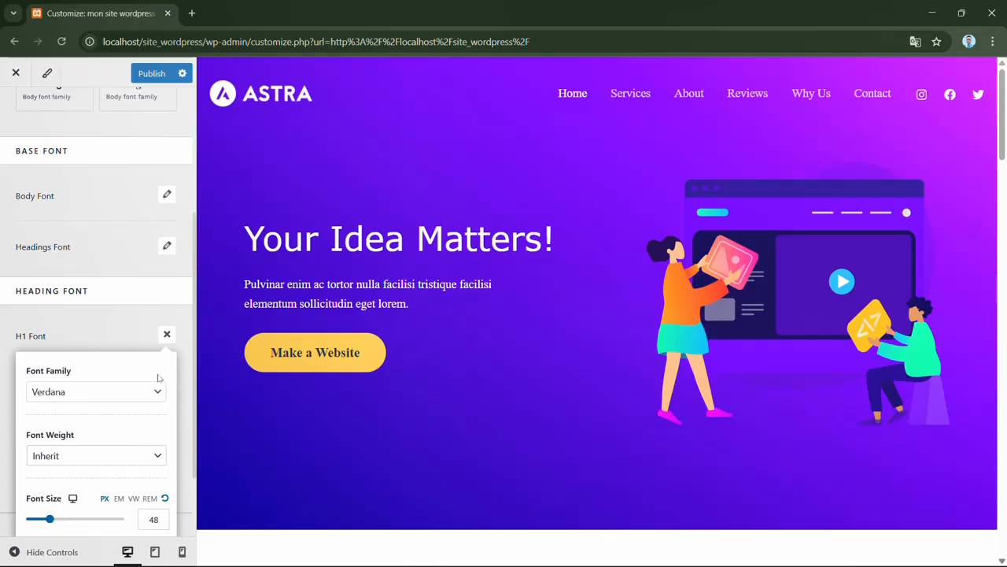
left_click(131, 333)
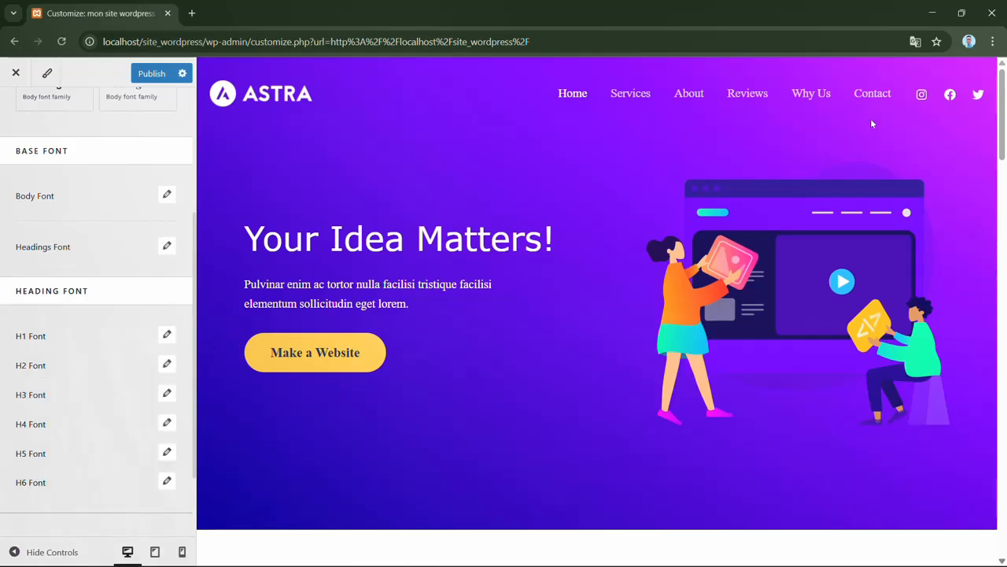
- Set the H2 font family to Times, review the page preview and close the H2 font settings
scroll(1004, 124, "down", 1)
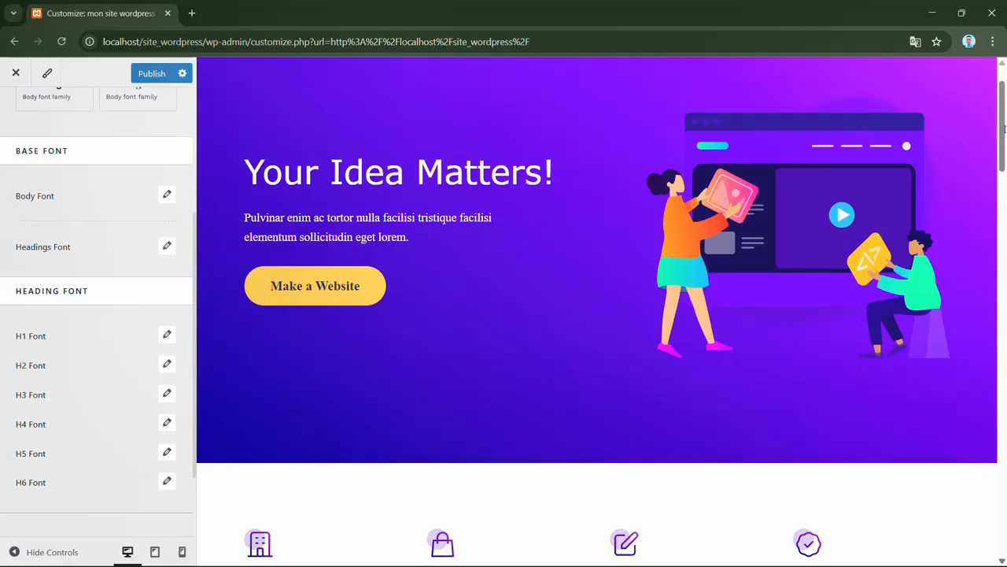
left_click_drag(1004, 124, 1004, 183)
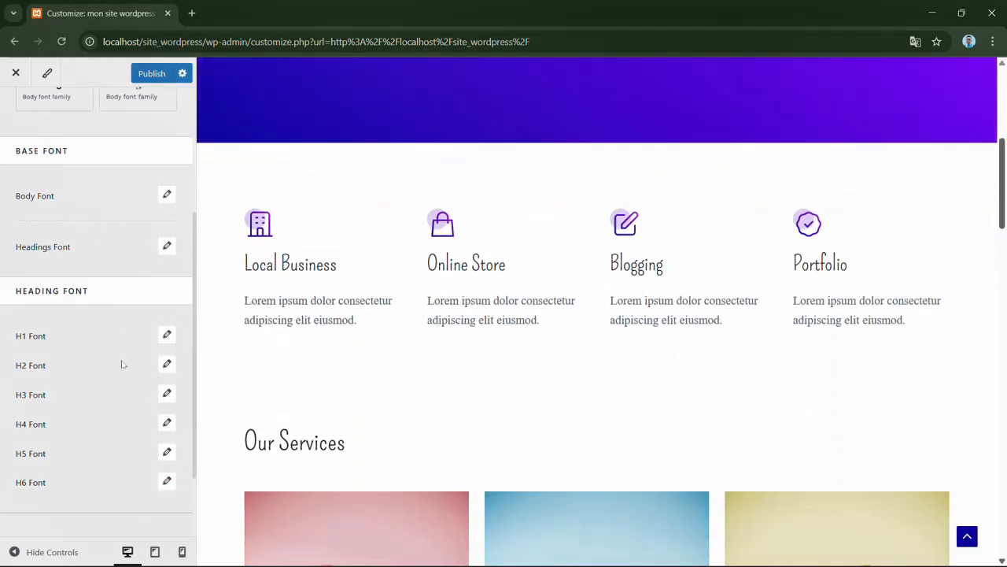
left_click(167, 365)
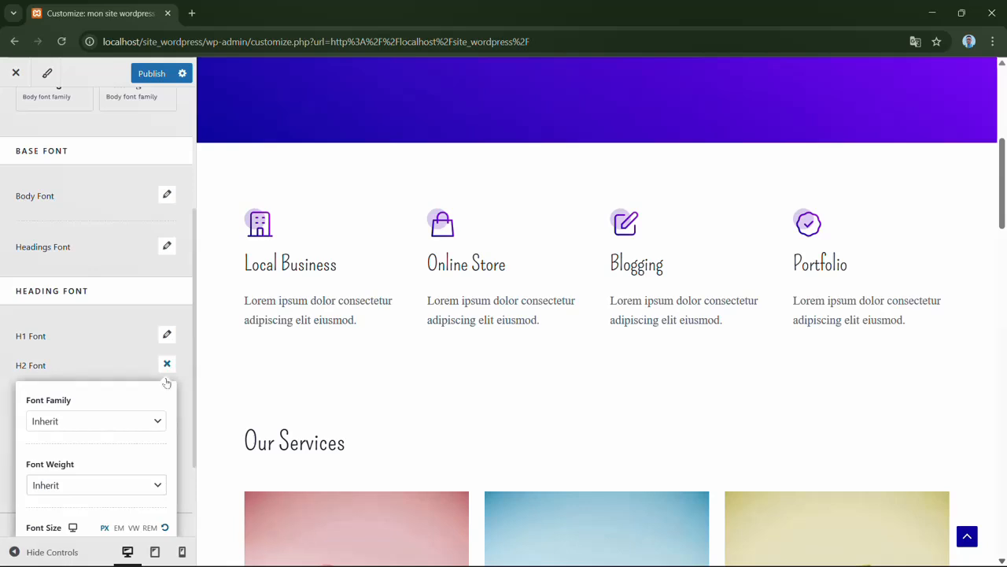
left_click(148, 427)
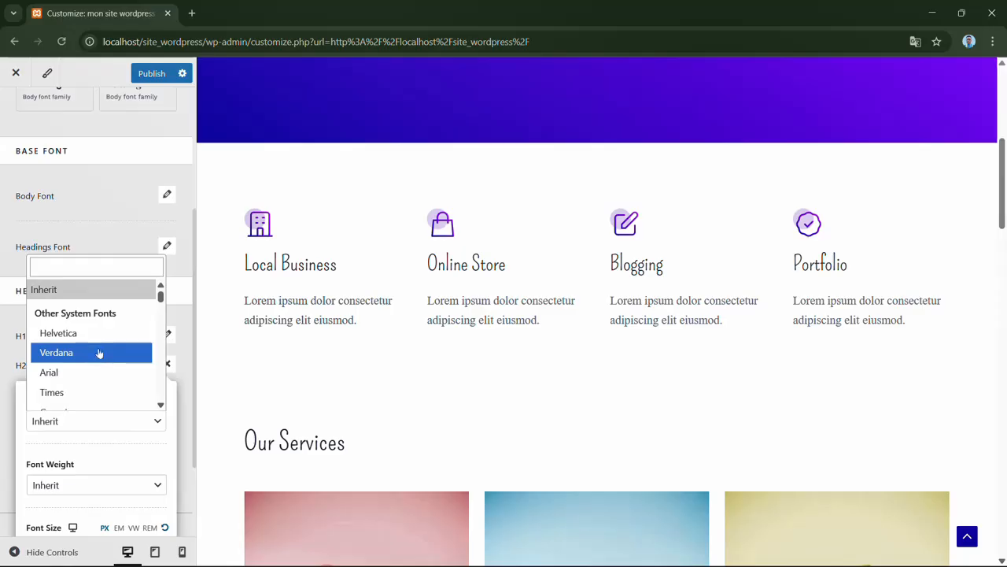
left_click(93, 392)
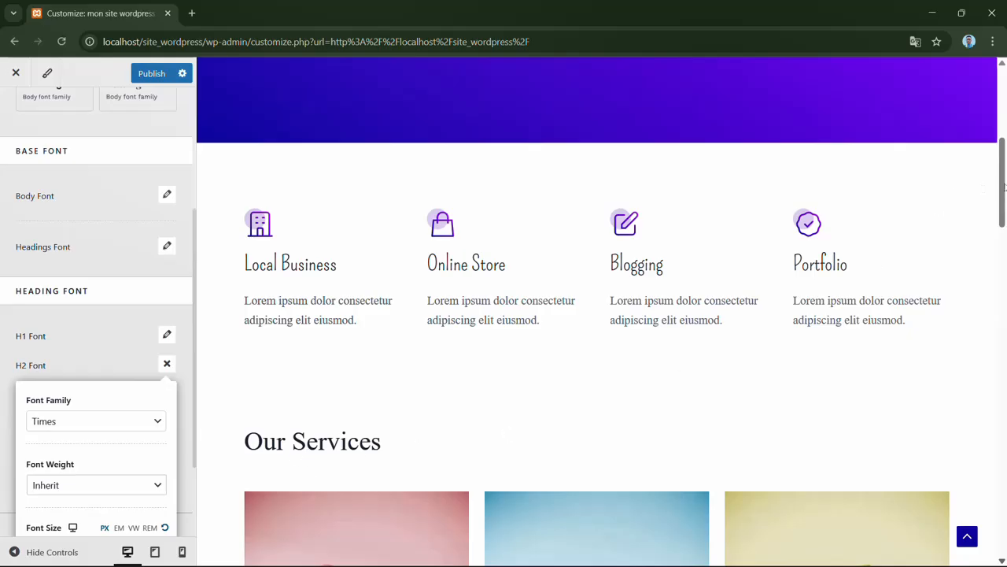
scroll(1004, 186, "down", 5)
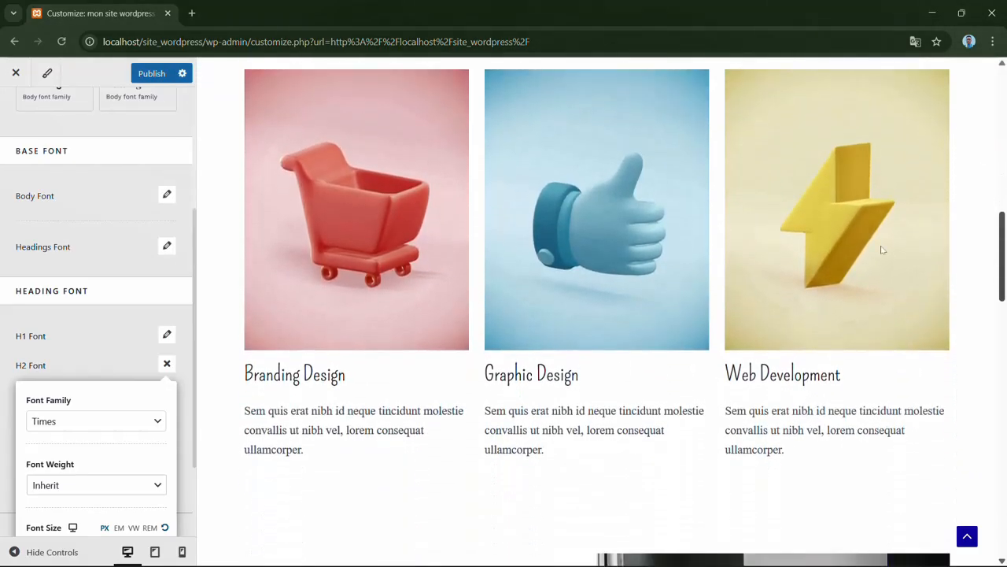
left_click(167, 366)
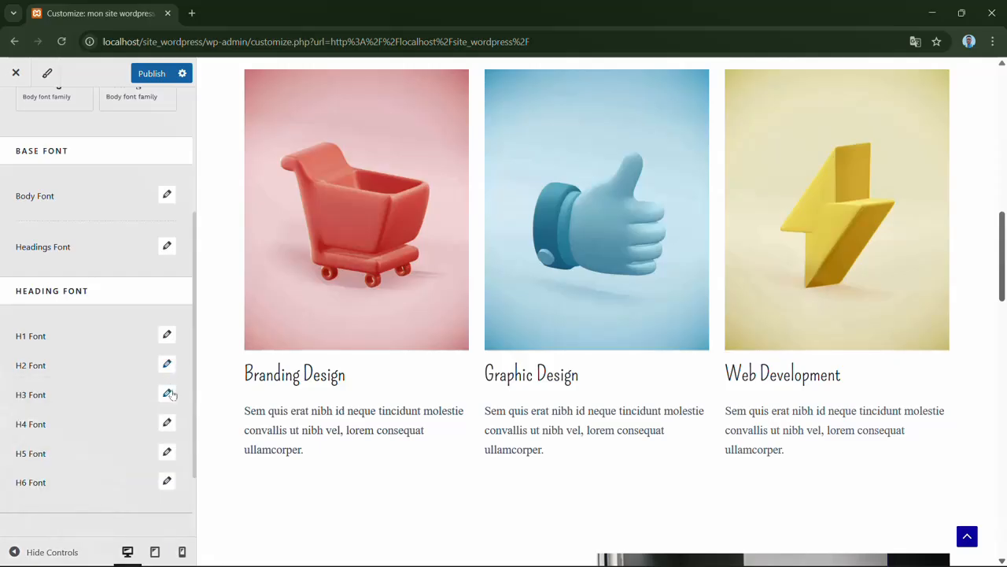
- Set the H3 font family to Arial, review the page preview and close the H3 font settings
left_click(167, 394)
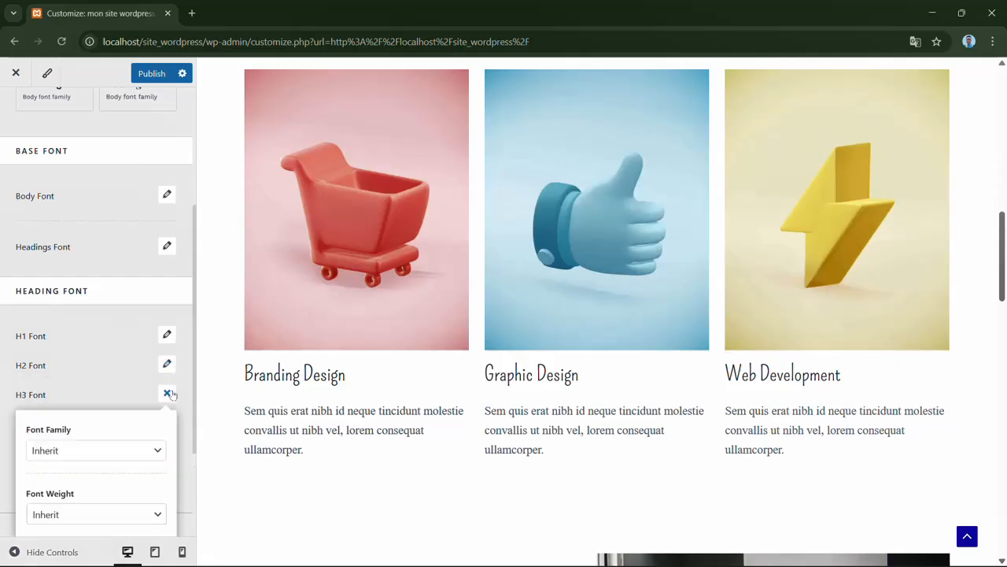
left_click(148, 452)
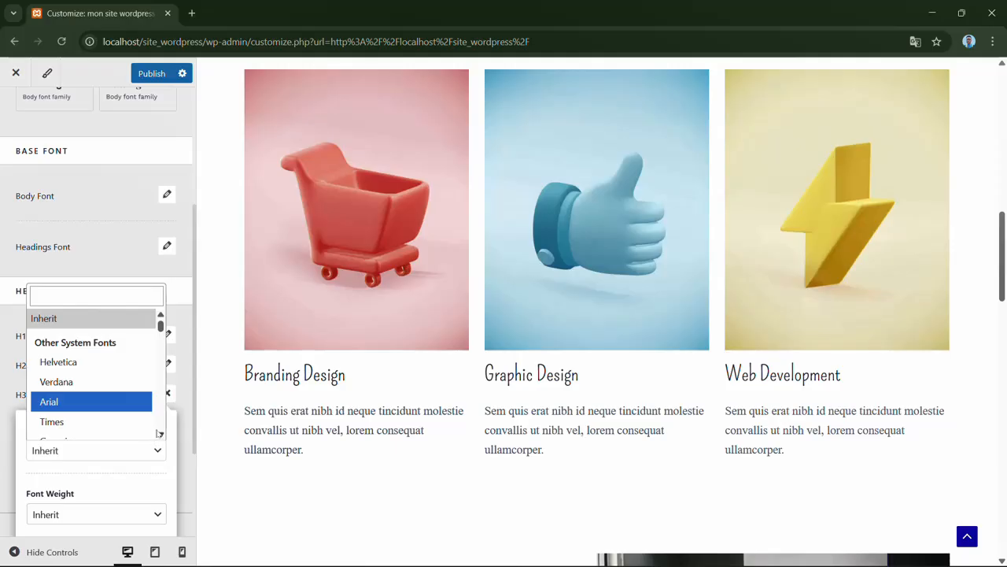
left_click(101, 401)
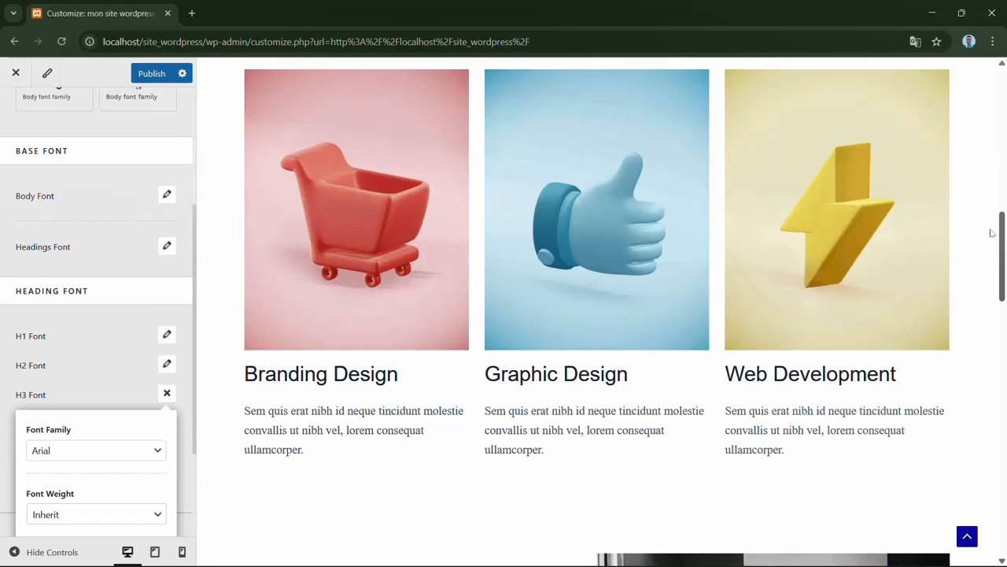
left_click_drag(1004, 250, 1006, 338)
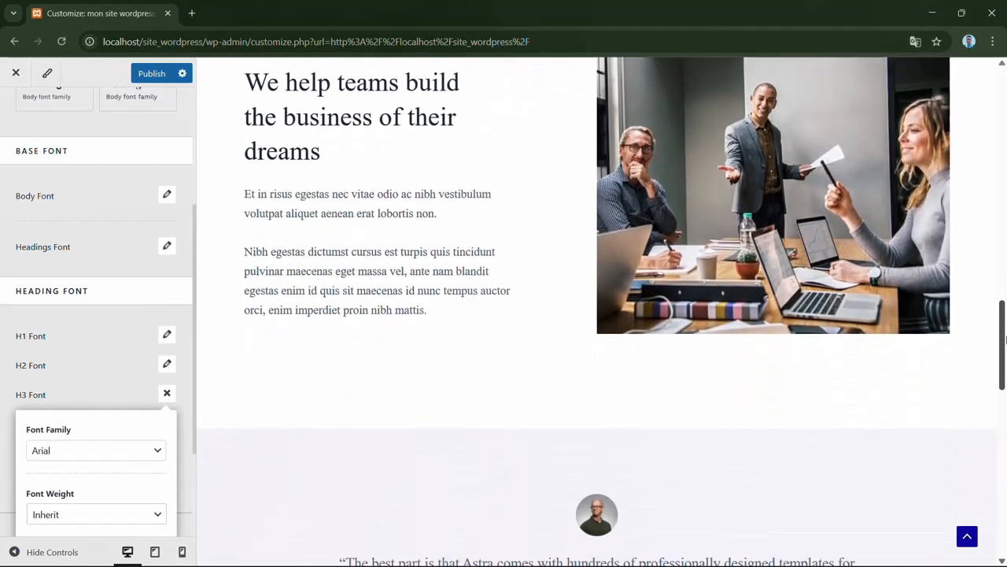
left_click(167, 395)
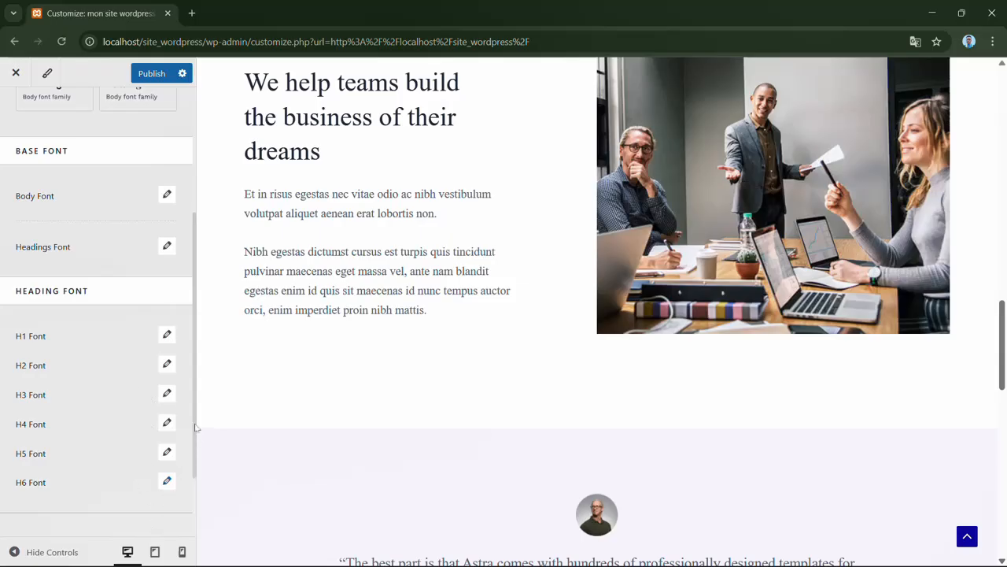
- Try a paragraph bottom margin of 3.1 em and reset it to the default
scroll(195, 429, "down", 2)
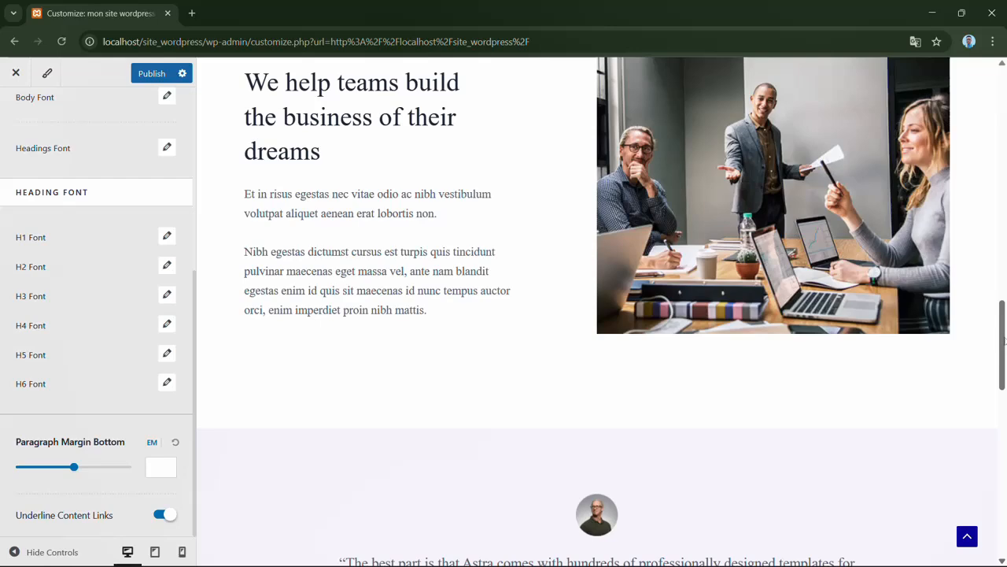
left_click_drag(1004, 340, 1004, 63)
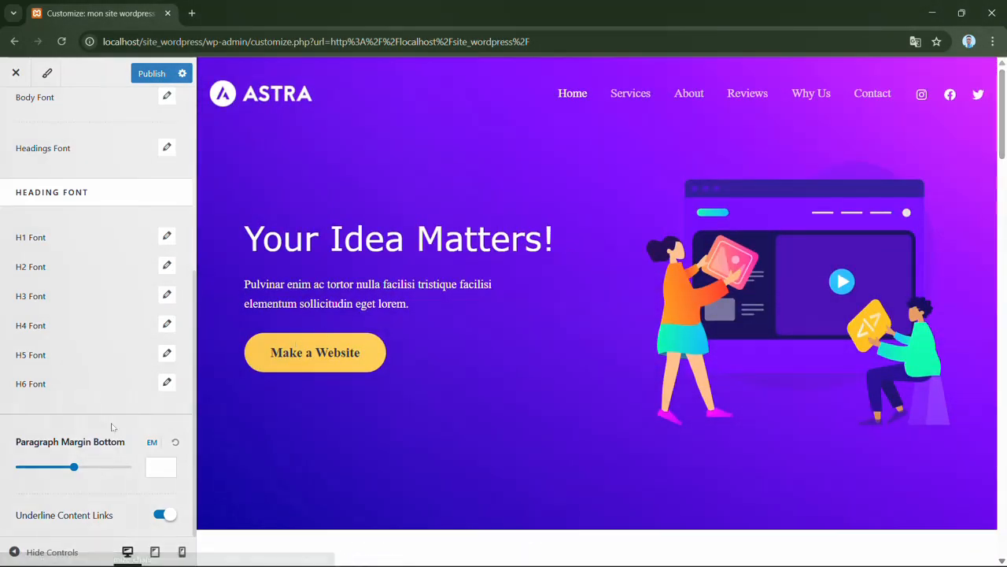
left_click(80, 469)
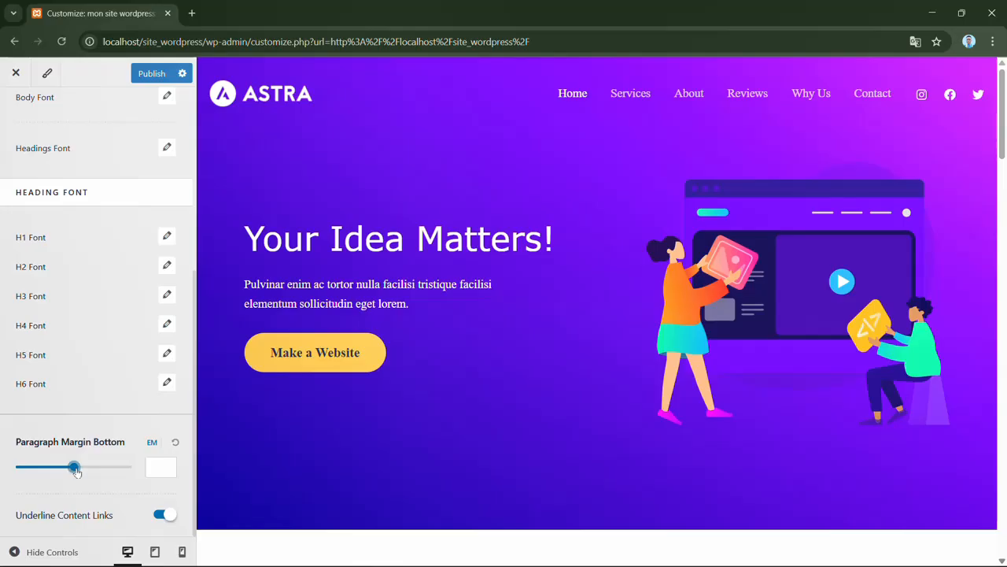
mouse_move(79, 470)
left_mouse_down()
mouse_move(104, 468)
mouse_move(83, 467)
left_mouse_up()
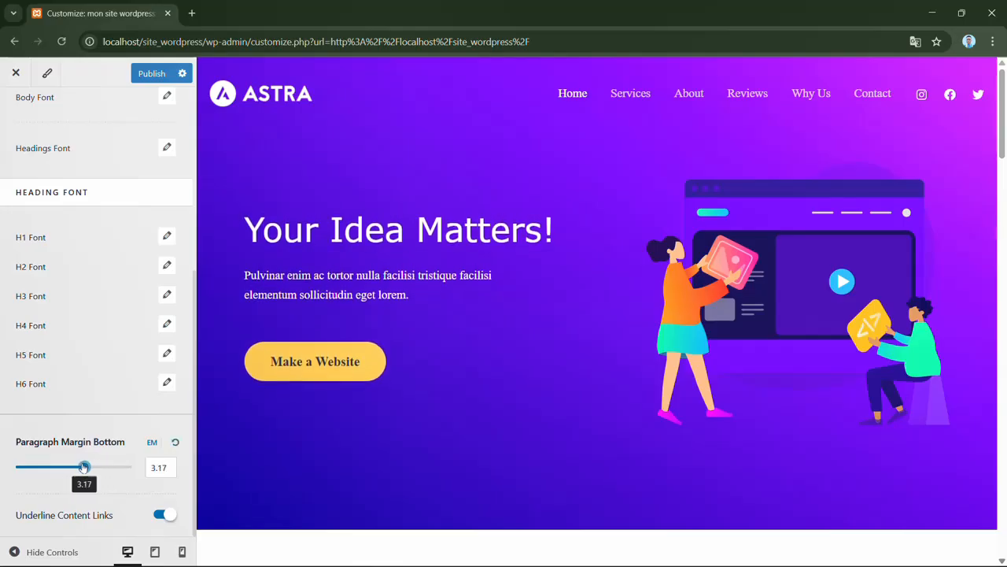
left_click(176, 443)
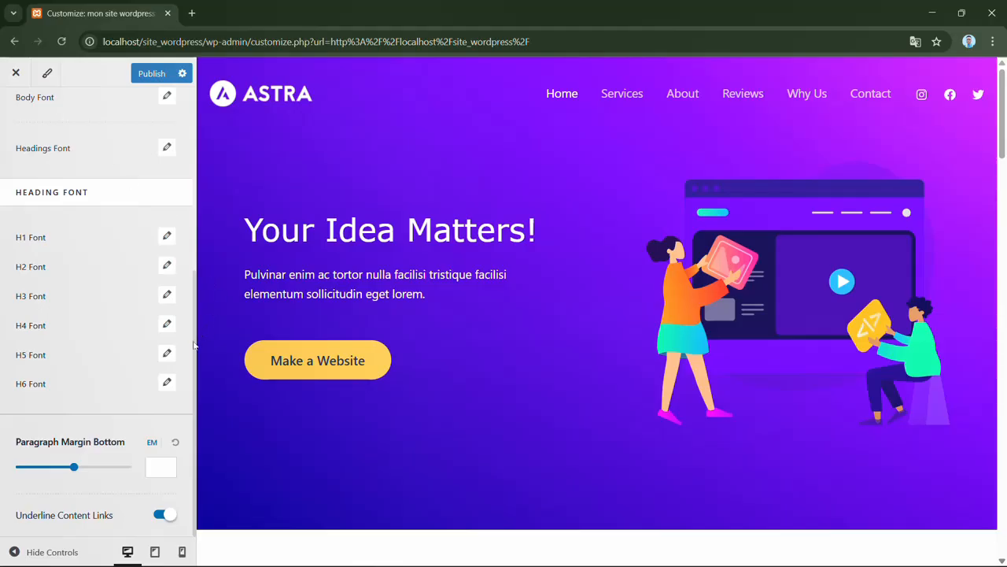
- In the global color settings, try the Style 2 palette on the page and apply the Style 3 palette
scroll(193, 344, "up", 4)
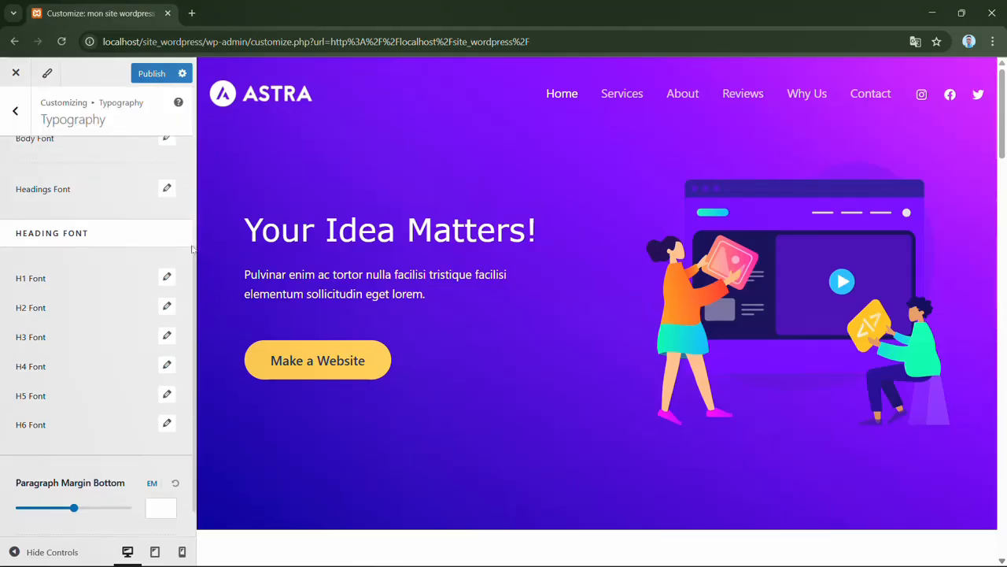
left_click(18, 110)
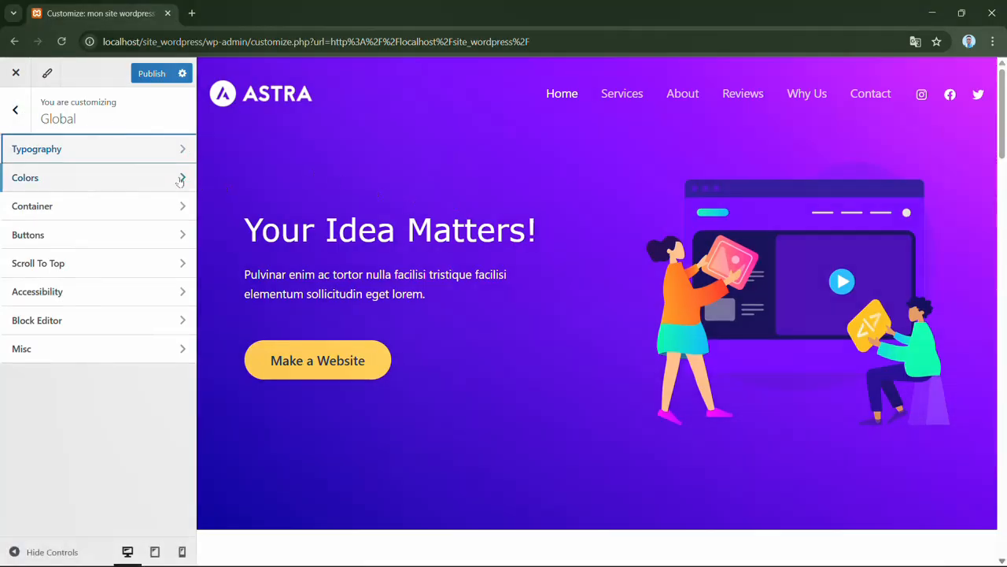
left_click(178, 177)
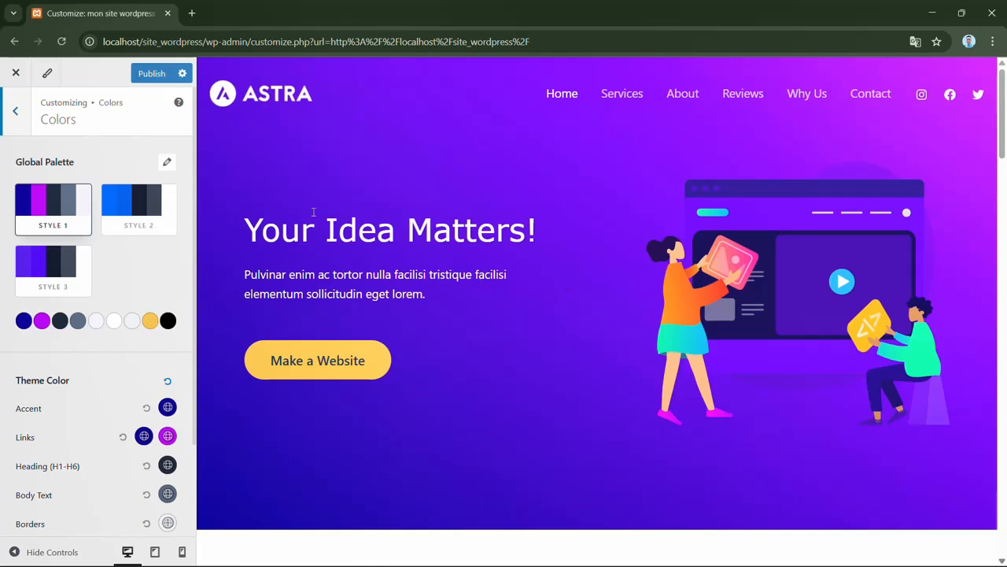
left_click(148, 217)
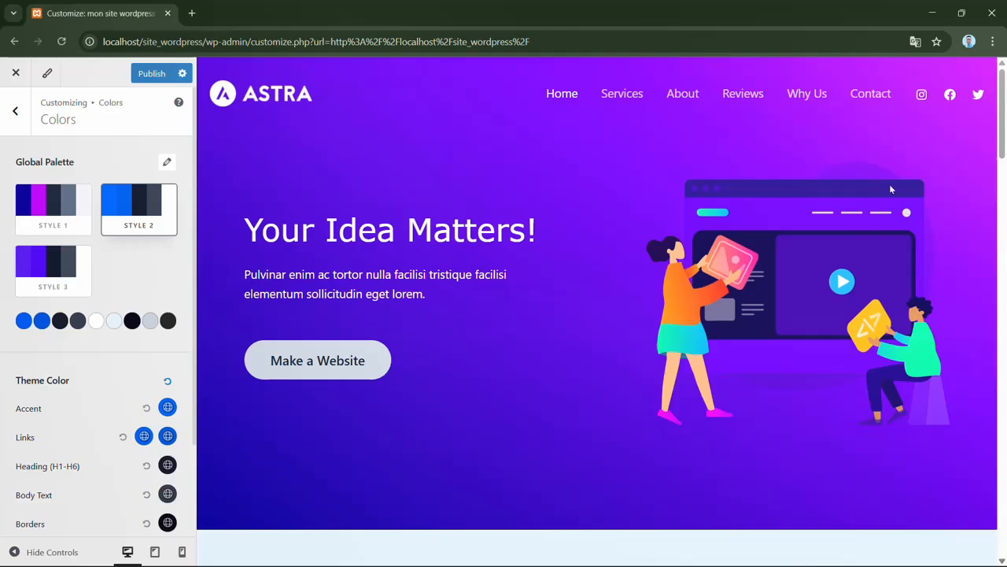
left_click_drag(1003, 126, 1002, 173)
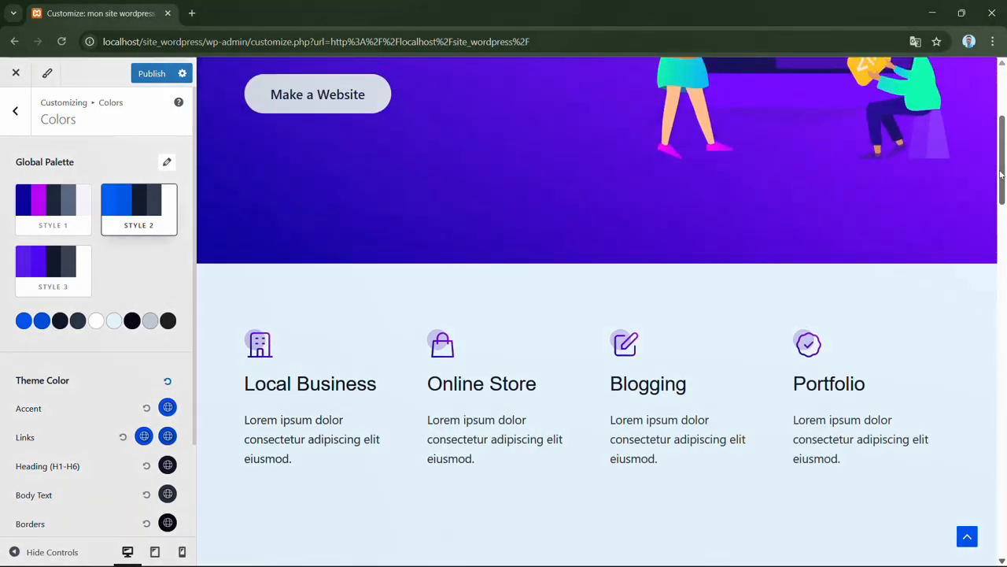
left_click(49, 274)
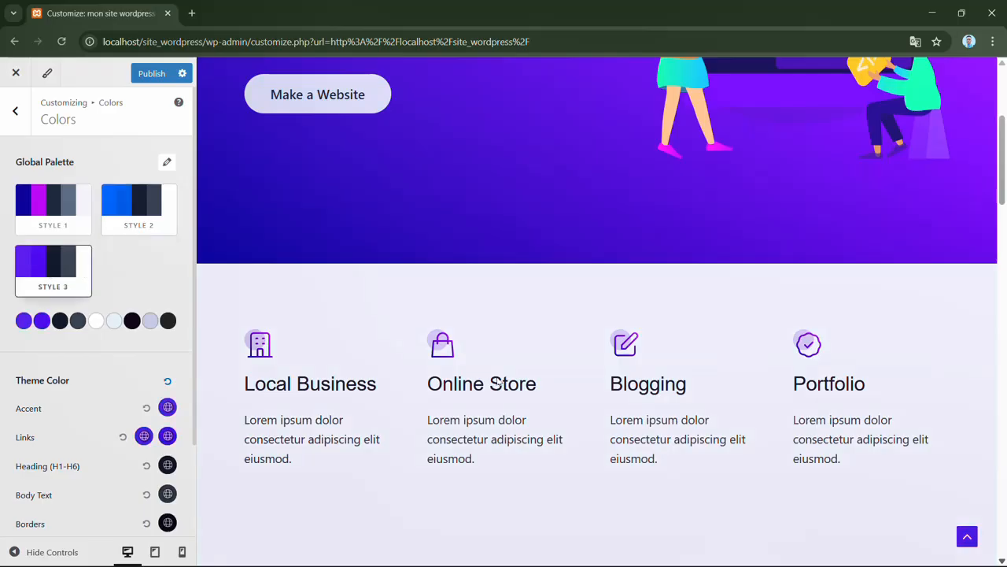
left_click_drag(1004, 162, 1006, 94)
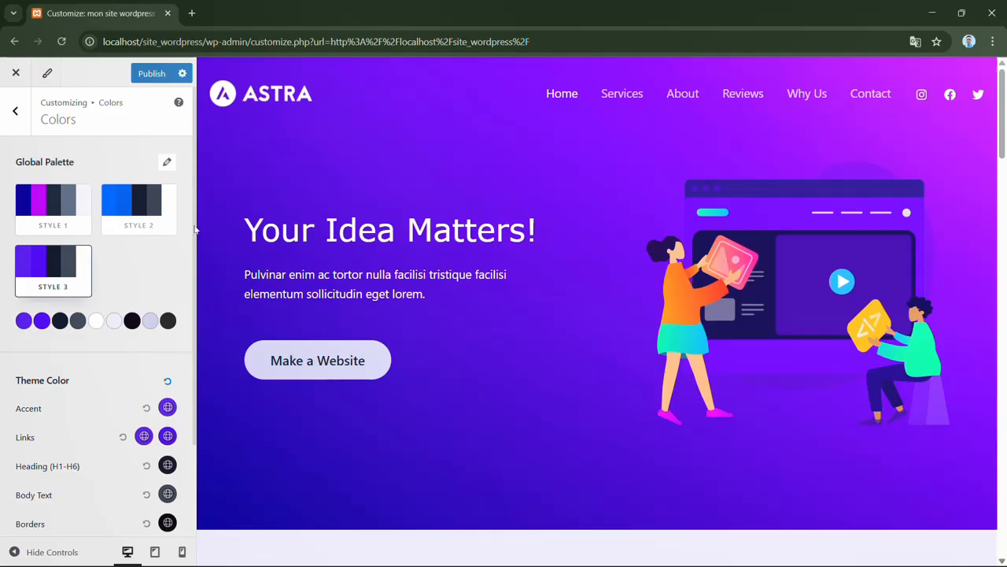
- Set the theme color for headings (H1-H6) to red, hex E82F17
scroll(196, 302, "down", 1)
scroll(196, 303, "down", 1)
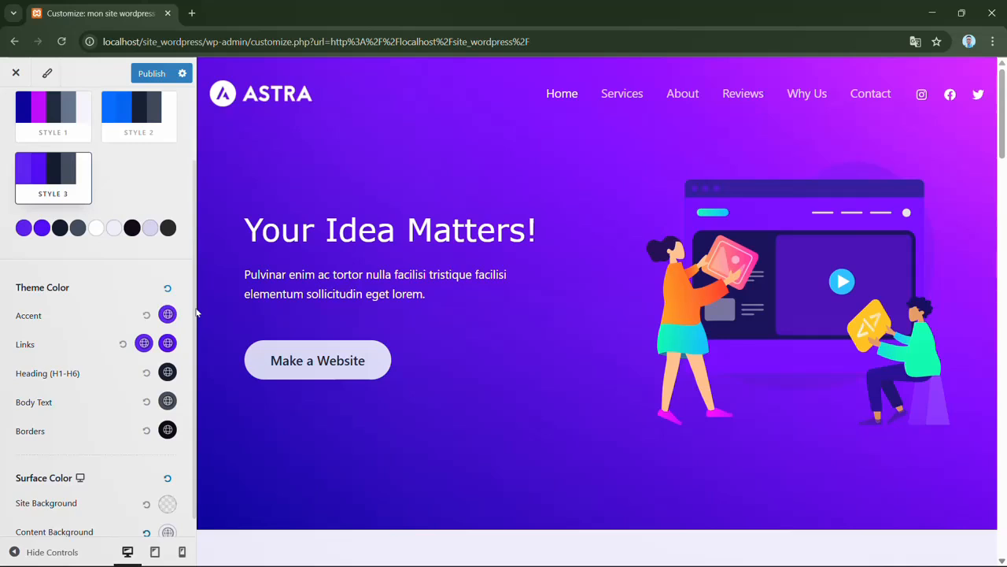
scroll(197, 312, "down", 1)
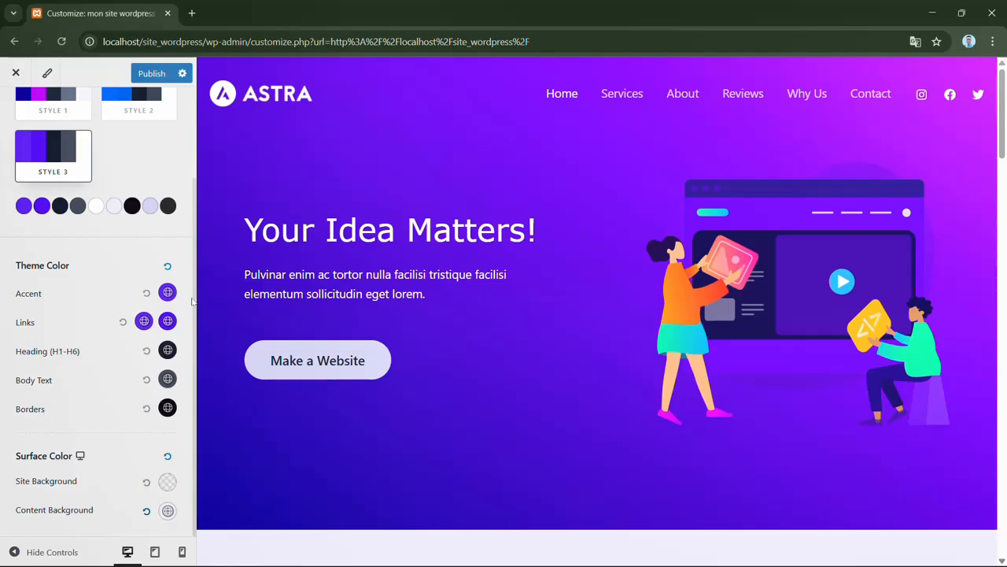
left_click(169, 351)
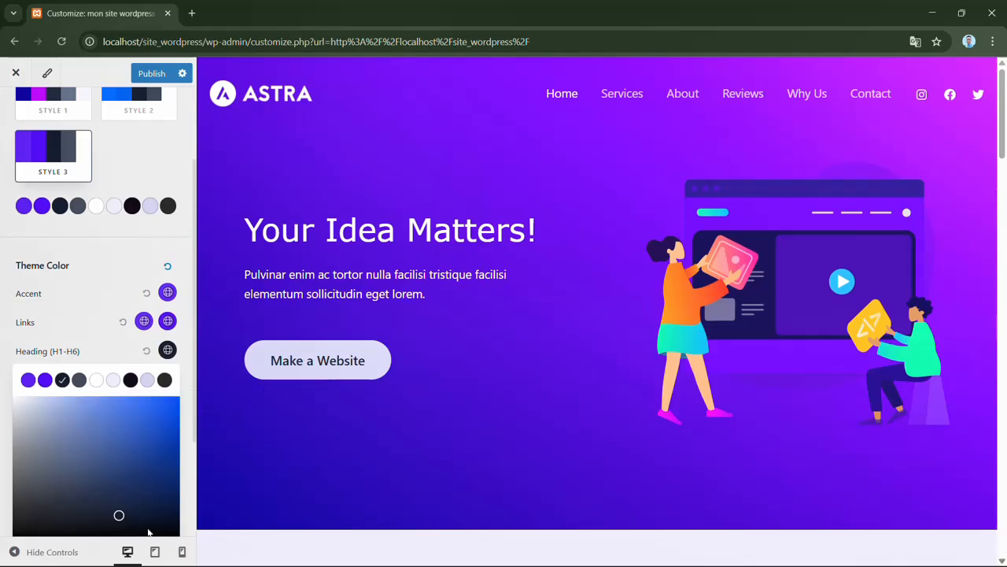
scroll(148, 533, "down", 2)
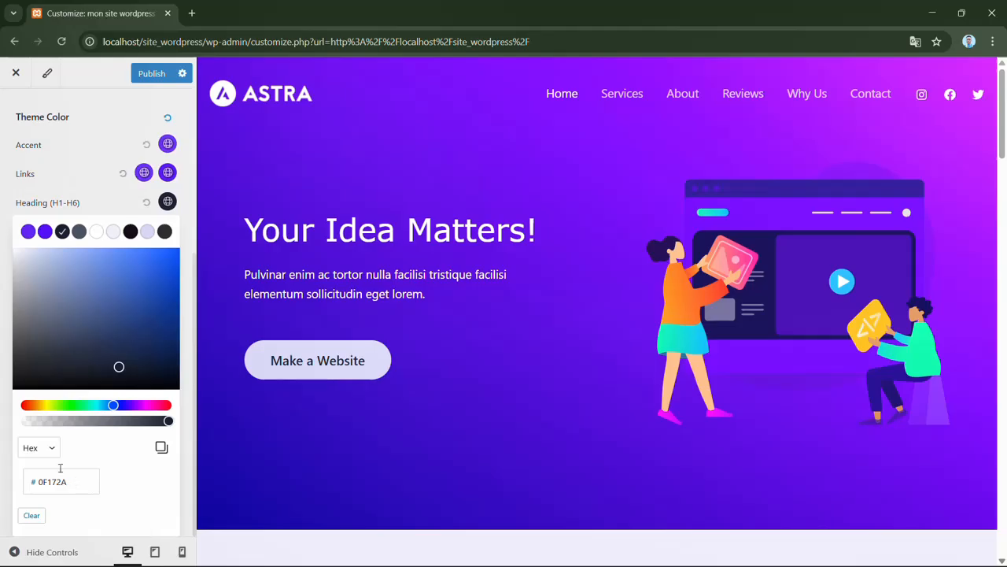
left_click(26, 406)
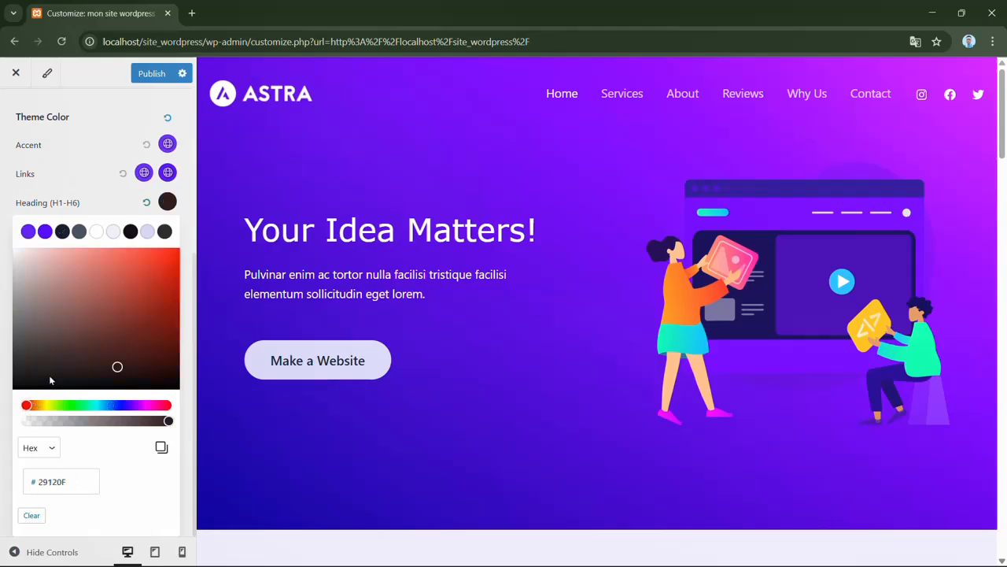
left_click(161, 262)
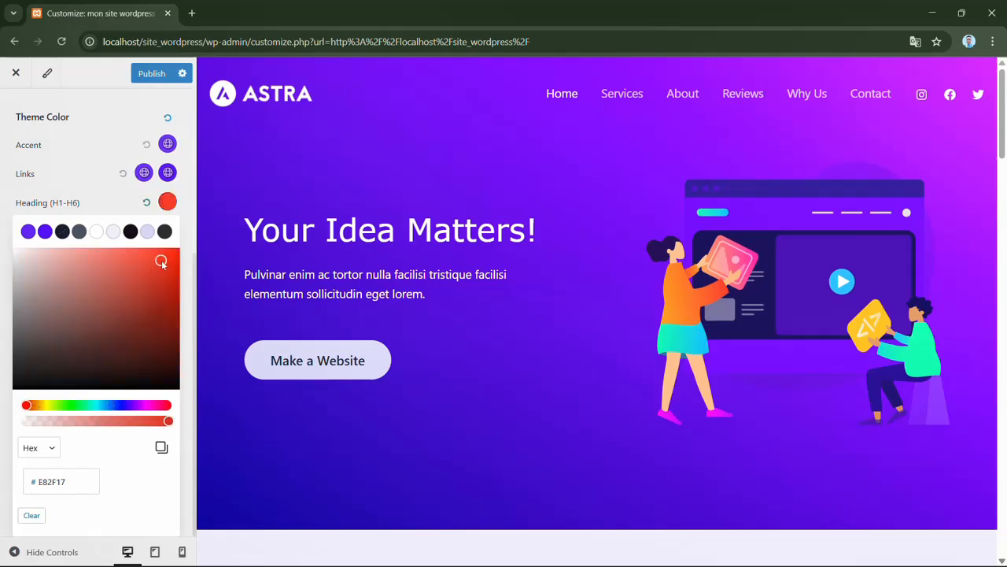
- Close the heading color picker and review the heading colors down the page preview
left_click(185, 214)
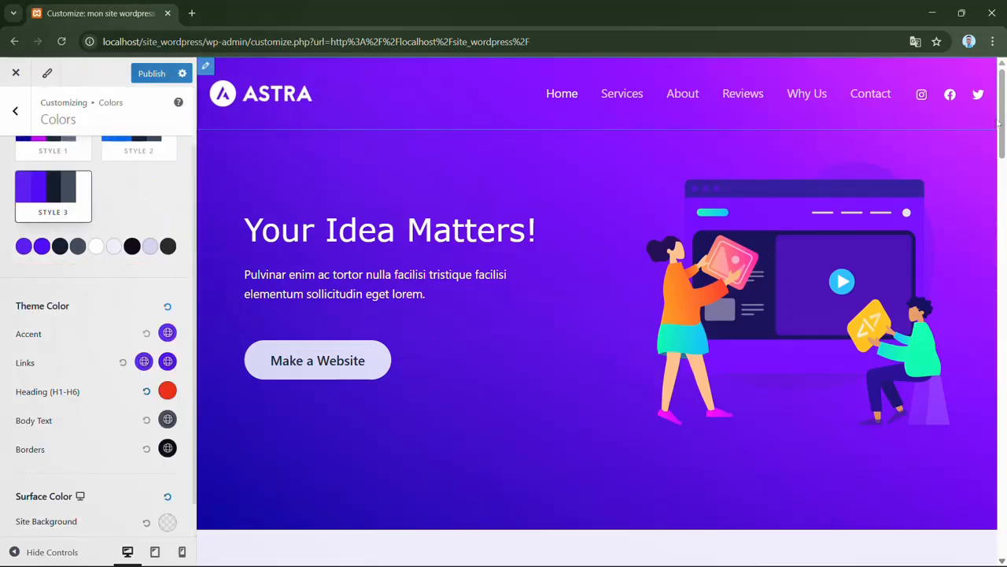
left_click_drag(1003, 125, 1003, 283)
scroll(1000, 295, "down", 10)
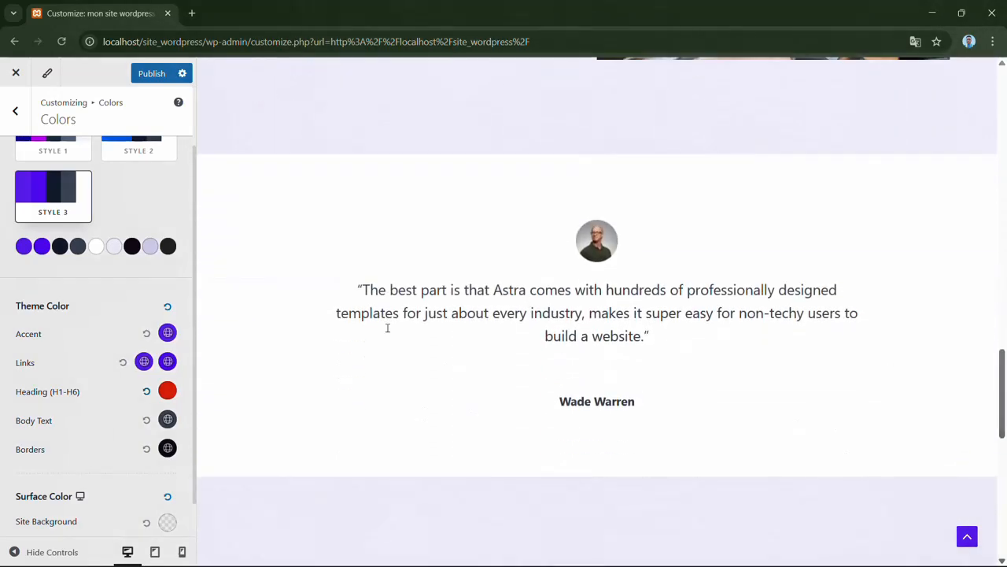
- Try a yellow theme color for the body text, hex D9C911, and review it in the page preview
left_click(168, 419)
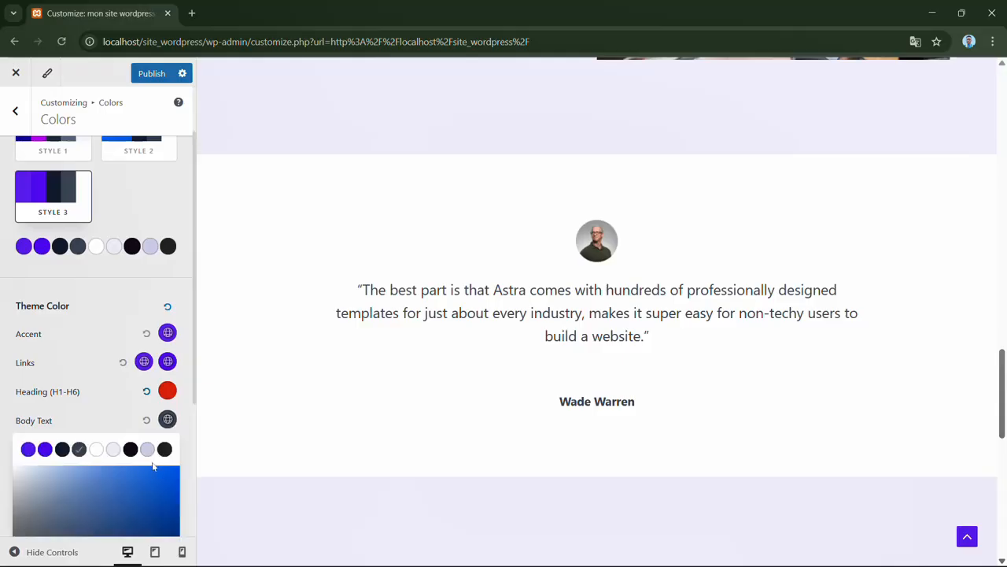
scroll(152, 466, "down", 3)
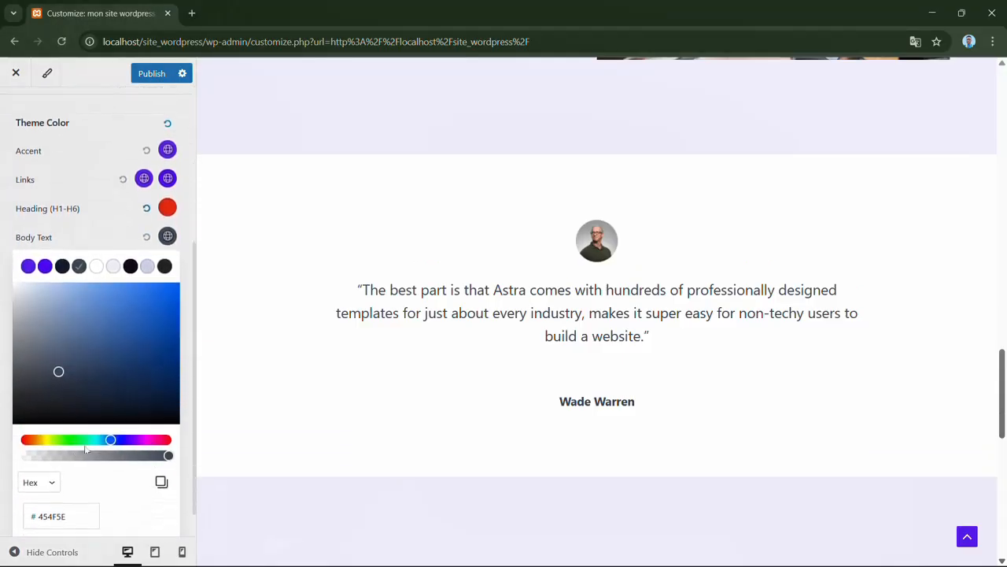
left_click(46, 440)
left_click(164, 304)
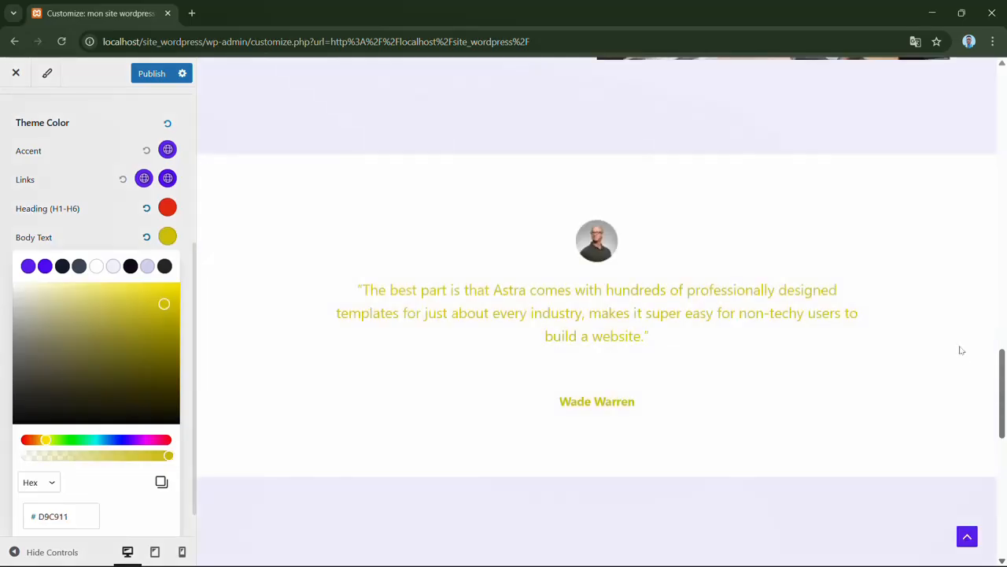
left_click_drag(1003, 360, 1005, 79)
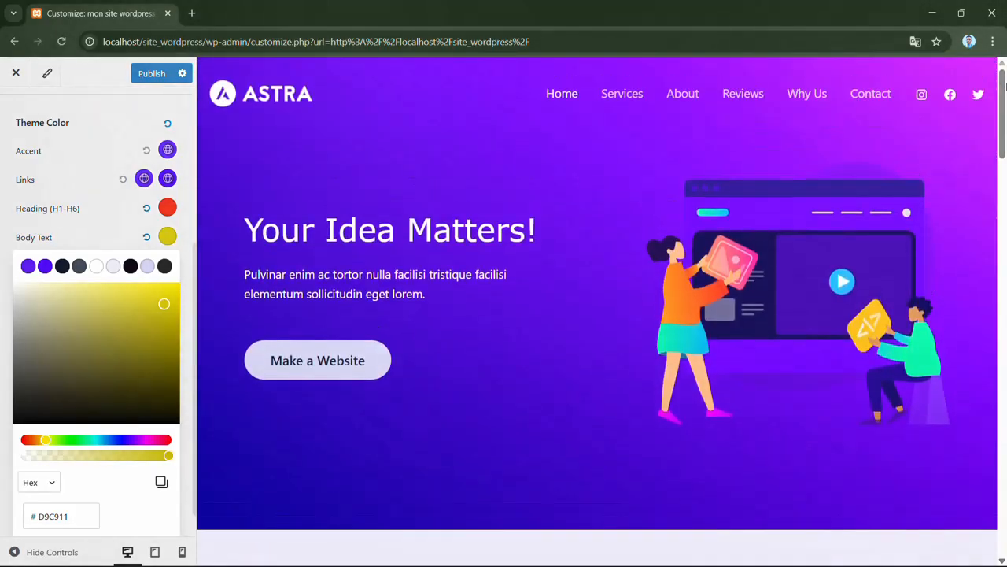
- Reset the theme colors for headings (H1-H6) and body text to their defaults
left_click(146, 208)
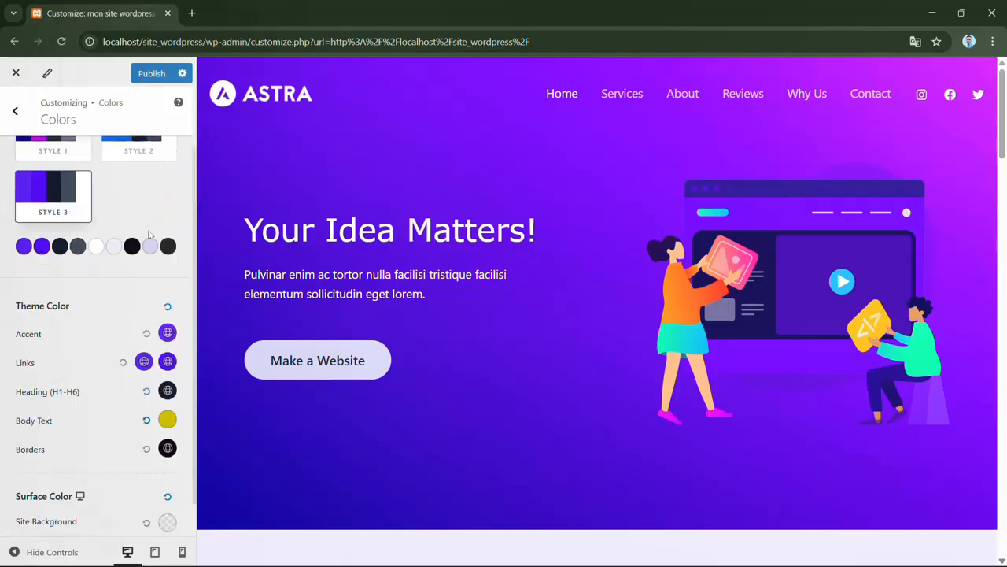
left_click(147, 422)
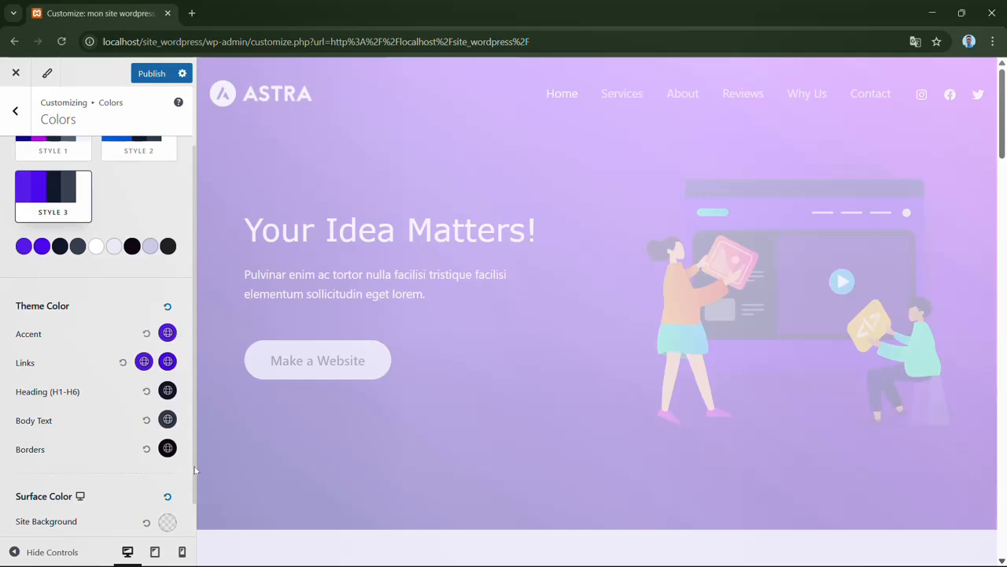
- Set the site background surface color to red, hex F41111, and close its color settings
scroll(195, 472, "down", 1)
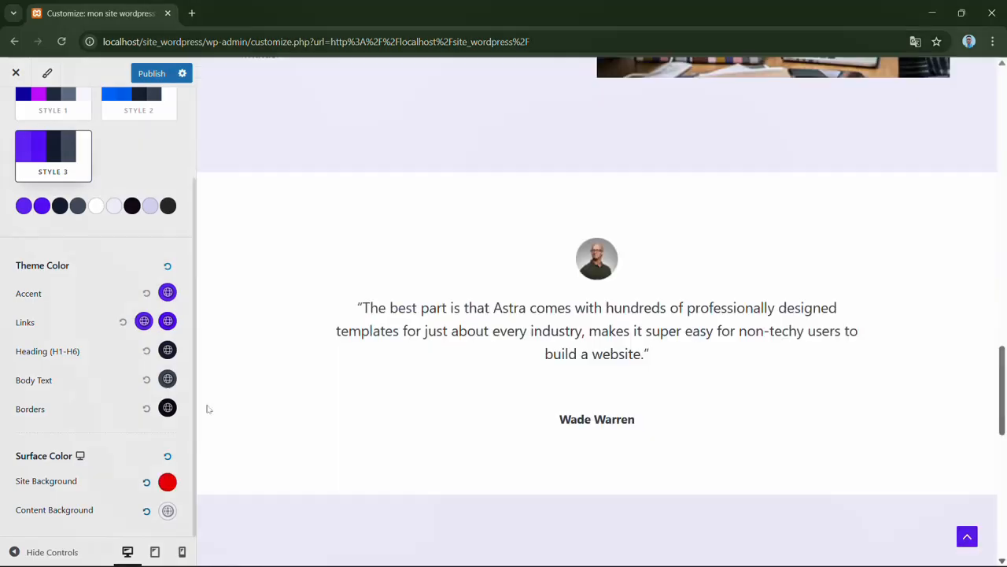
left_click(169, 483)
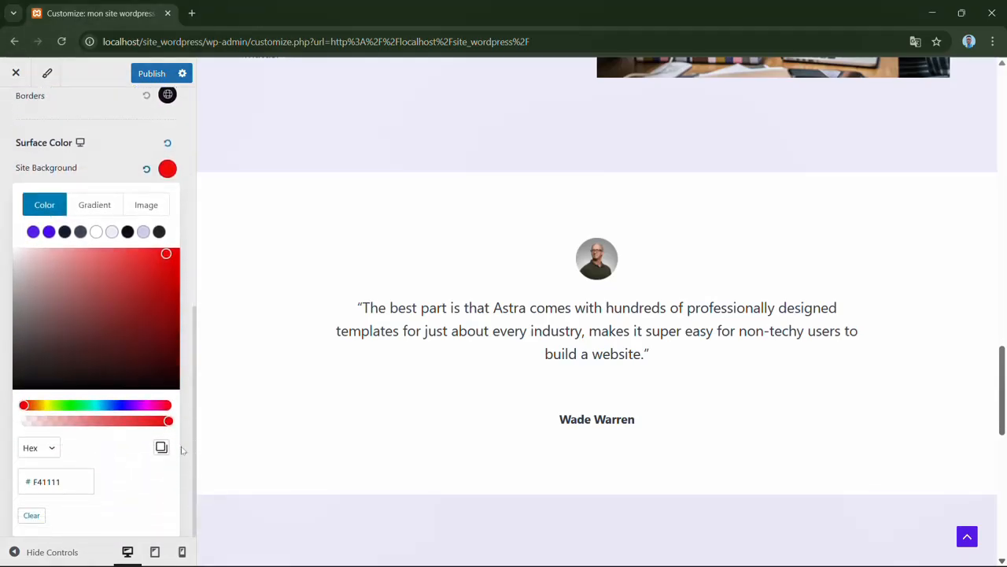
left_click(115, 168)
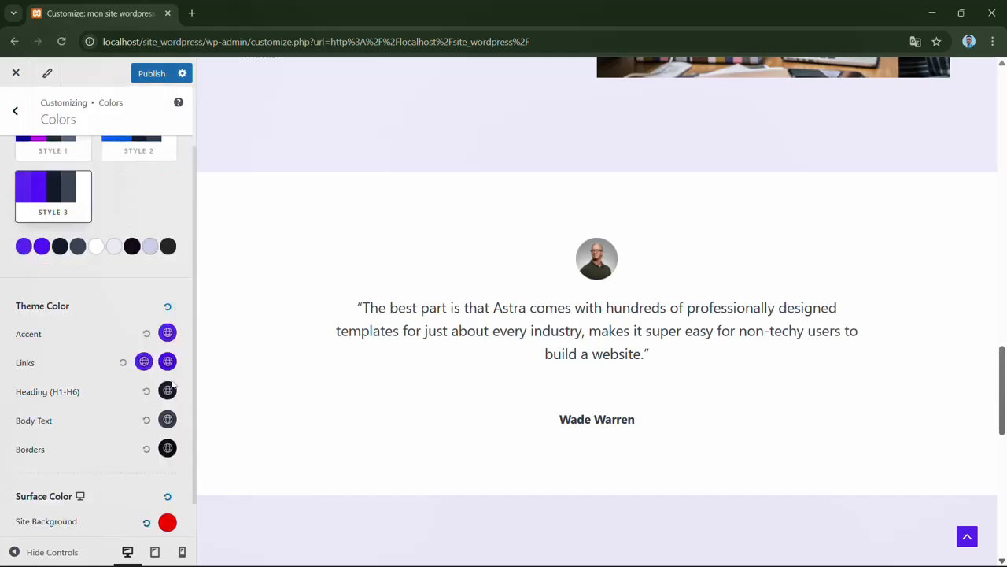
- Set the content background surface color to a strong red and review the Why Choose Us section in the preview
scroll(194, 417, "down", 1)
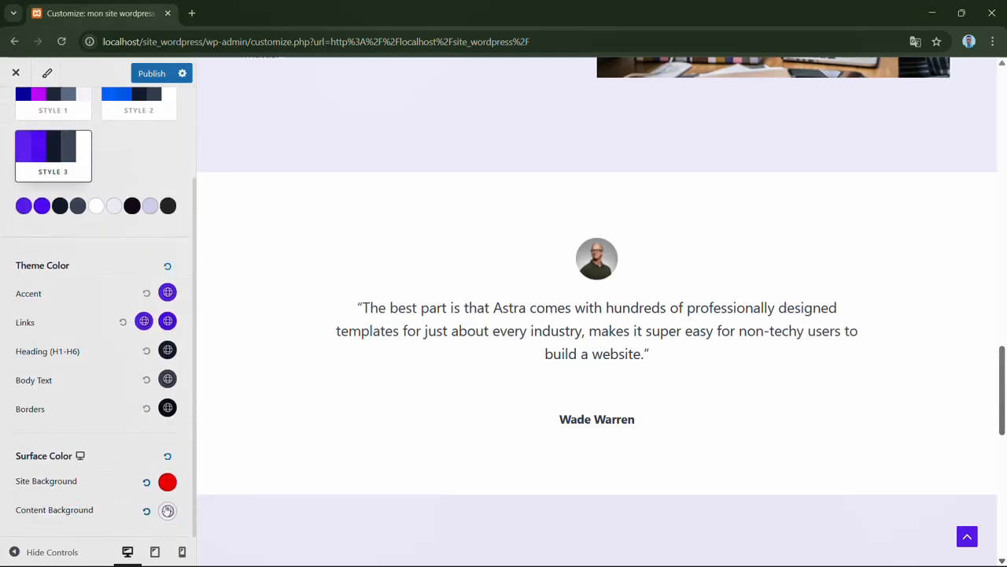
left_click(168, 511)
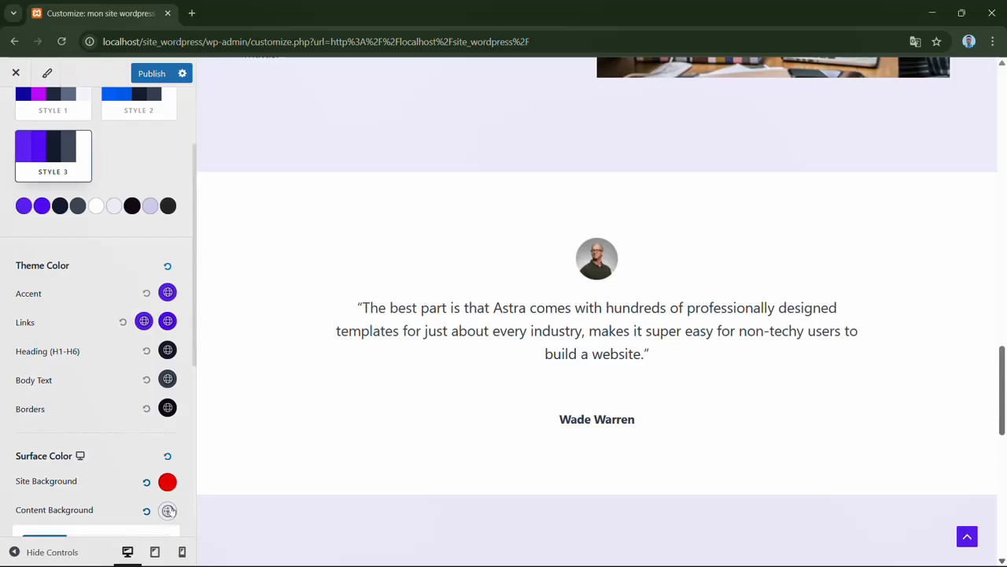
scroll(190, 465, "down", 2)
scroll(189, 463, "down", 3)
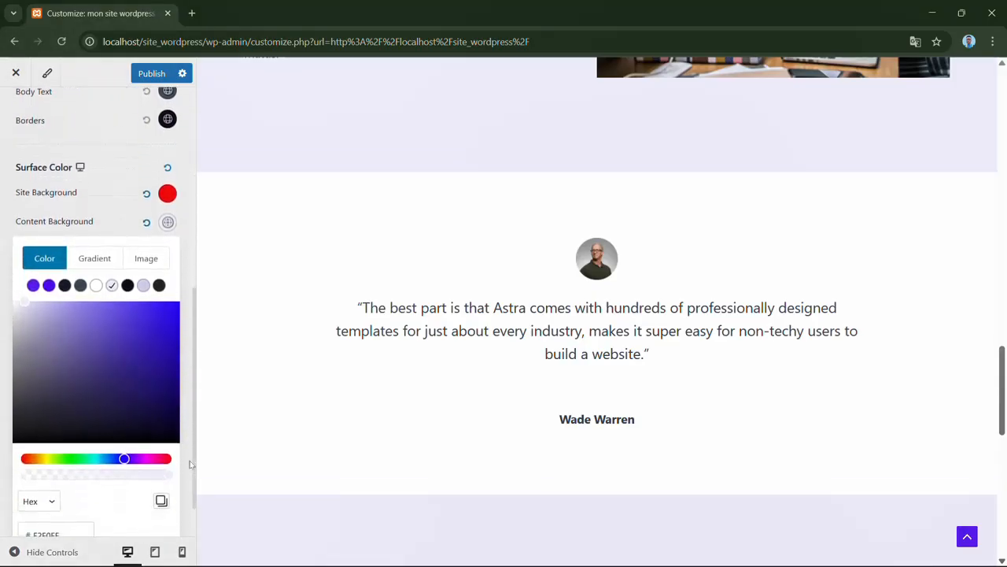
left_click(26, 459)
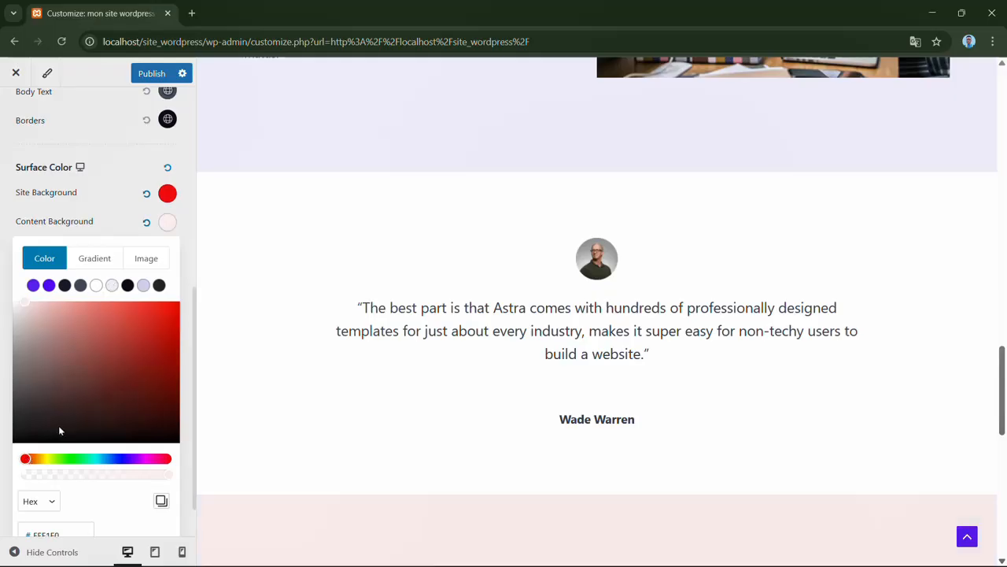
left_click(166, 315)
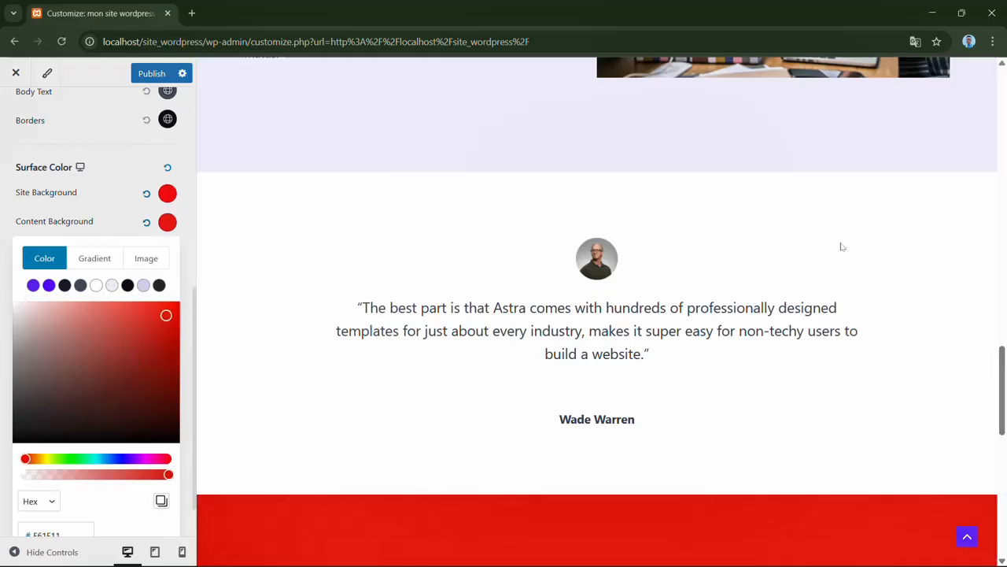
left_click_drag(1003, 384, 991, 463)
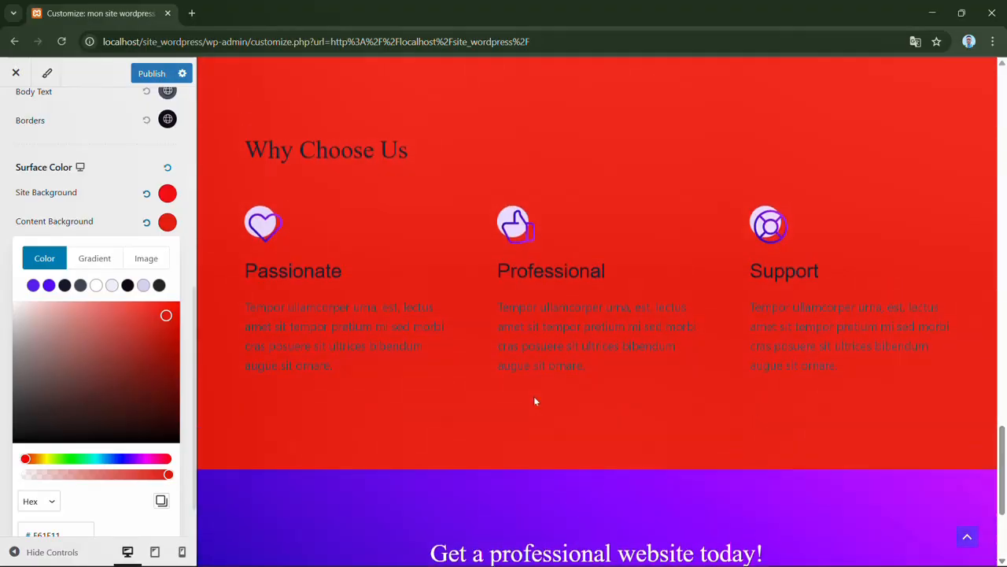
left_click(249, 418)
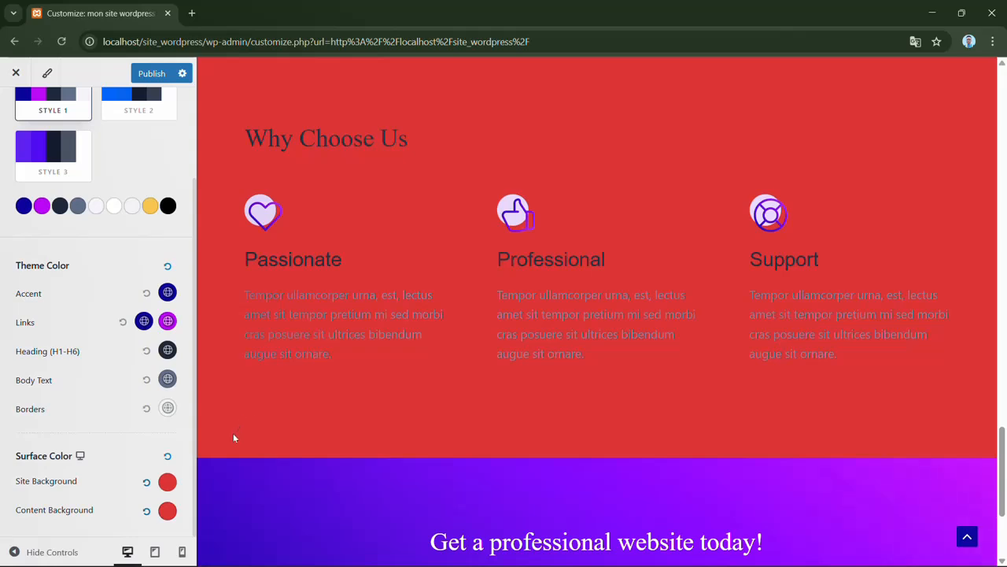
- Switch the site background to the image type and open the background image selection
left_click(168, 482)
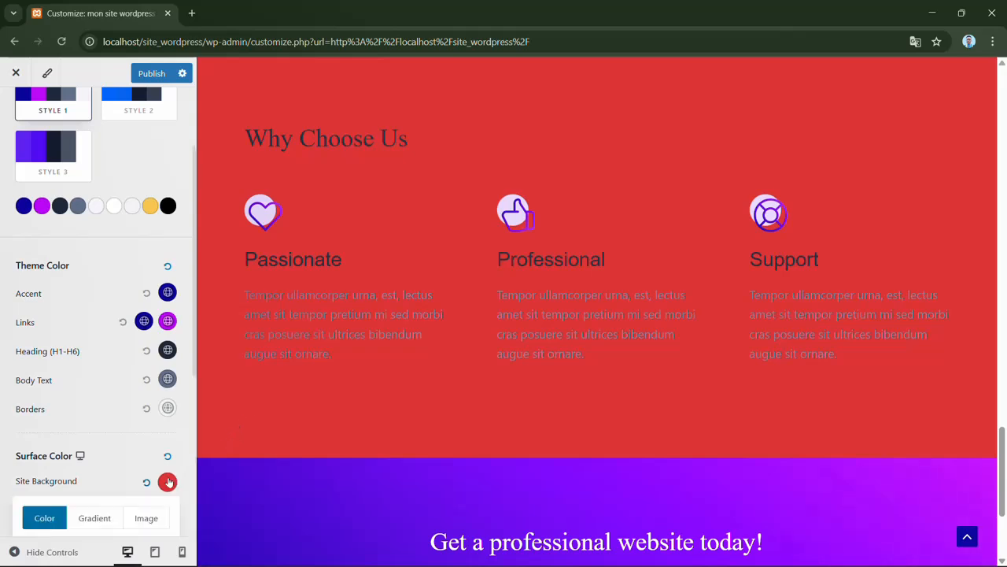
left_click(153, 522)
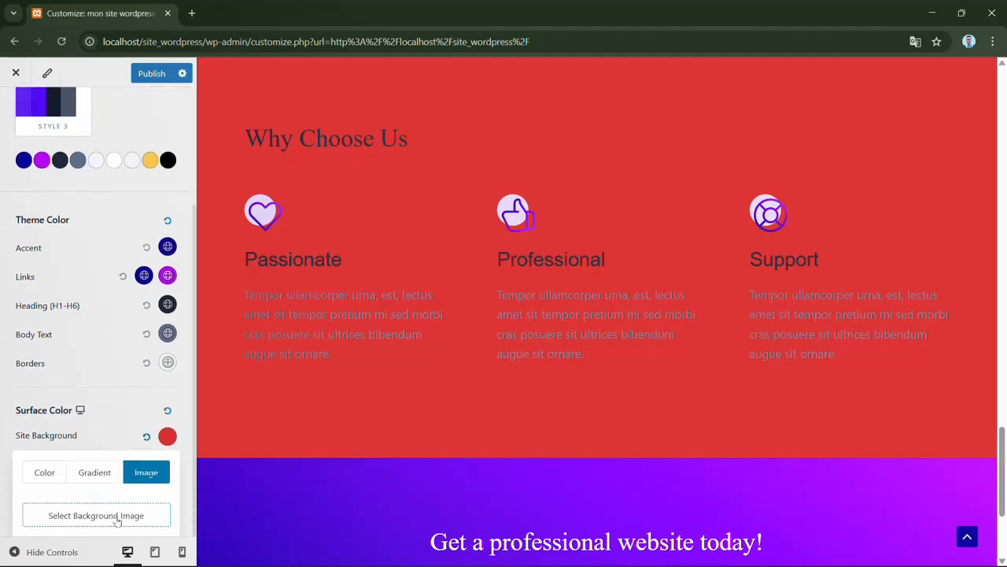
left_click(117, 521)
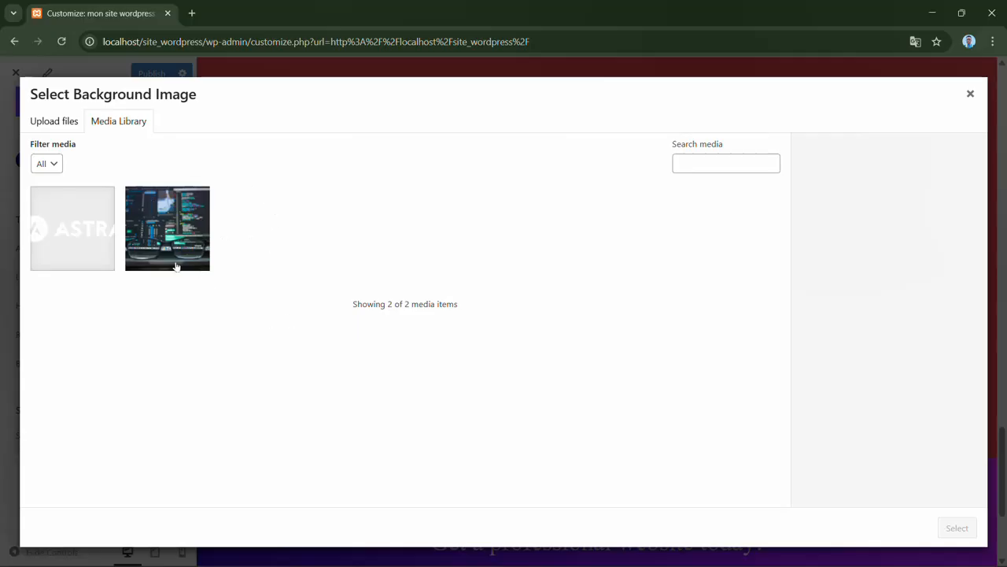
left_click(60, 126)
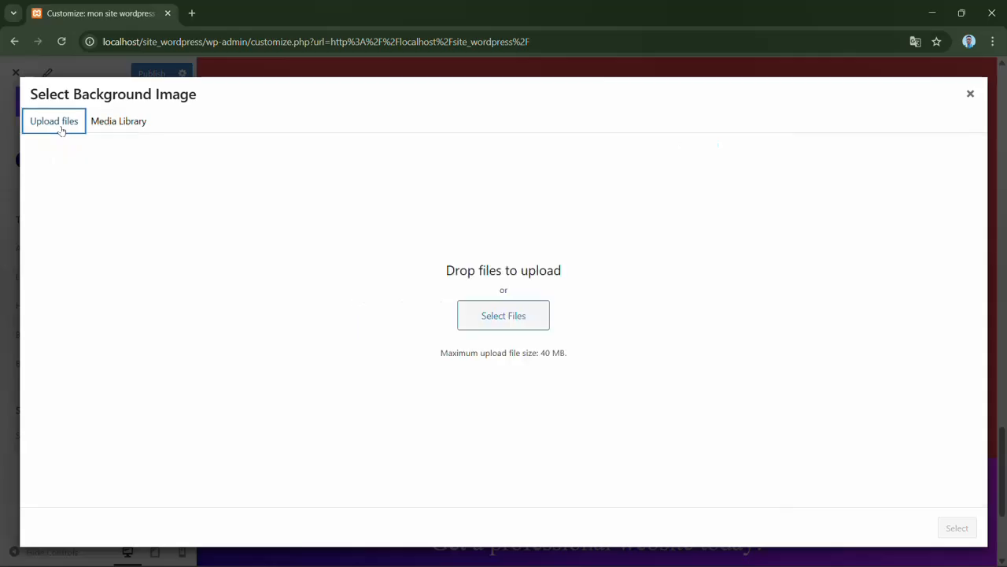
left_click(505, 322)
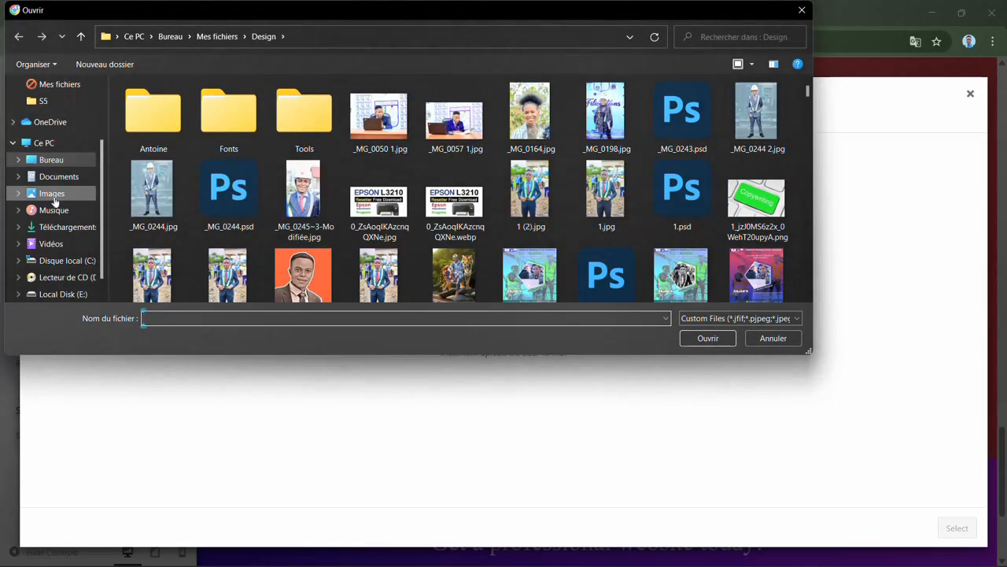
left_click(53, 195)
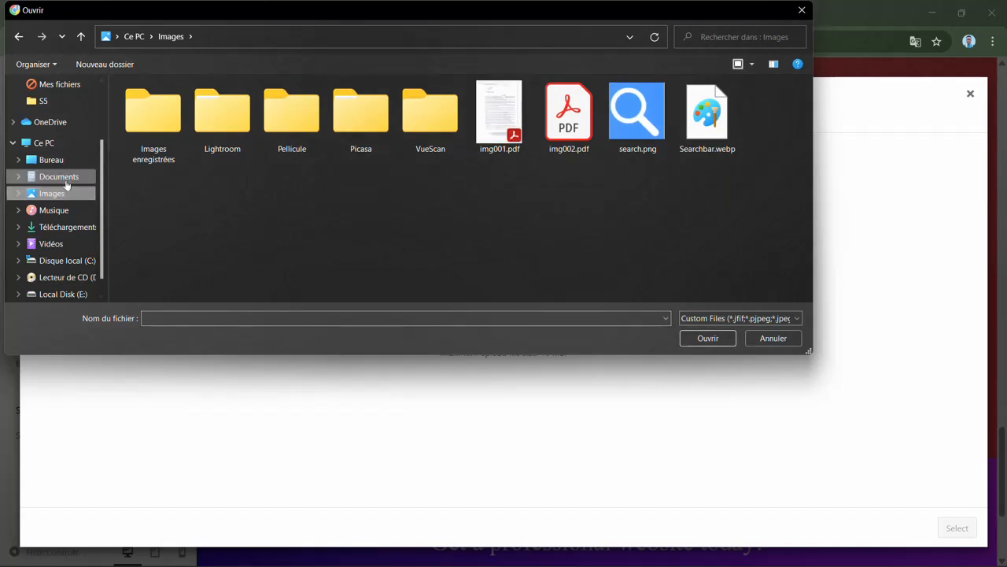
left_click(52, 161)
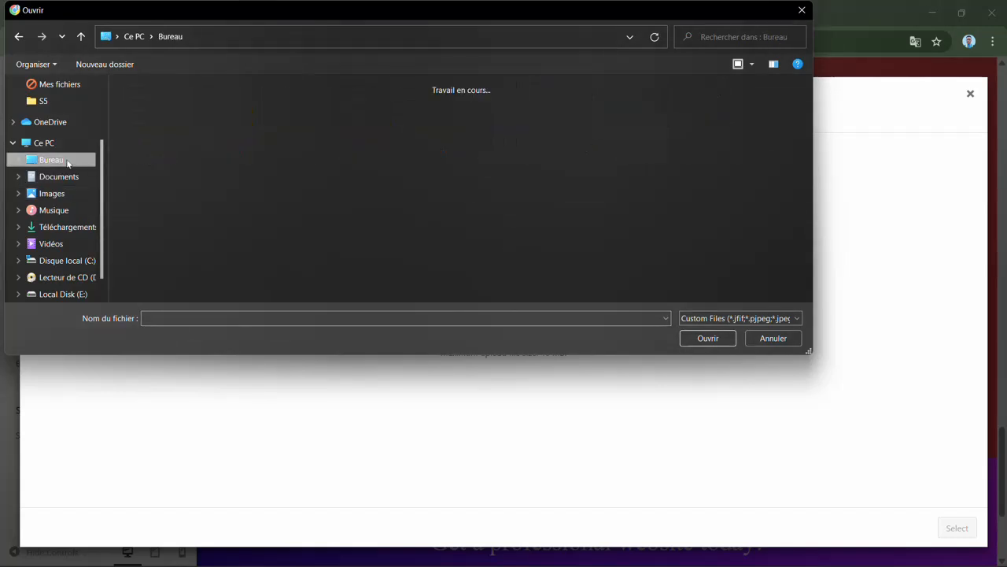
mouse_move(808, 137)
left_mouse_down()
mouse_move(799, 270)
mouse_move(798, 139)
left_mouse_up()
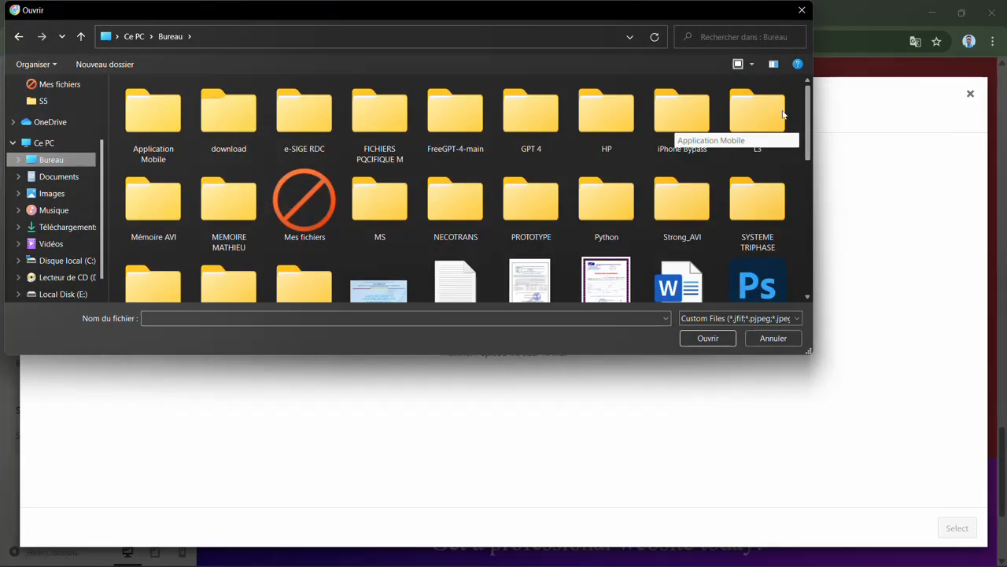
left_click(767, 337)
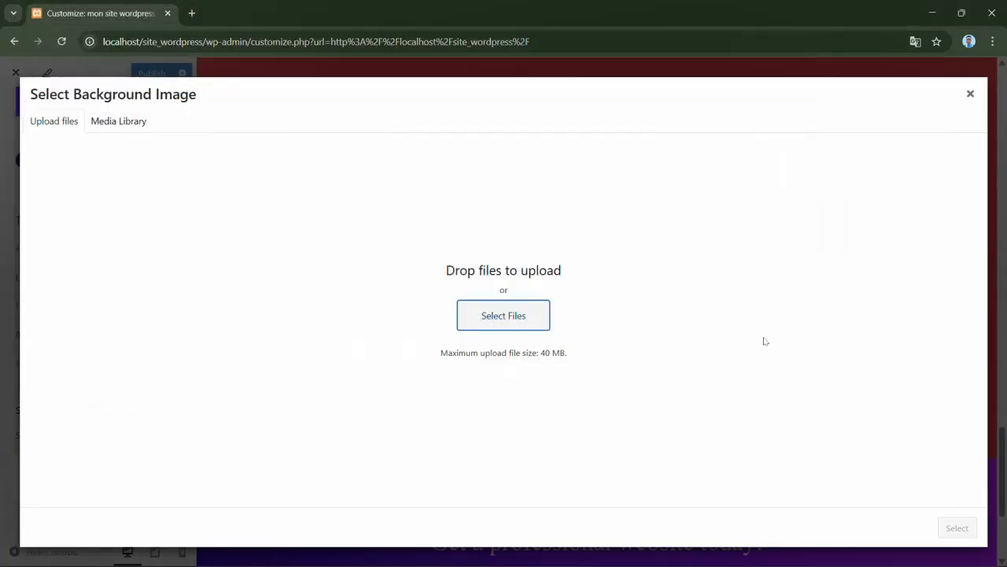
- Use the image 1669126956909.jpg from the media library as the site background and close its settings
left_click(121, 123)
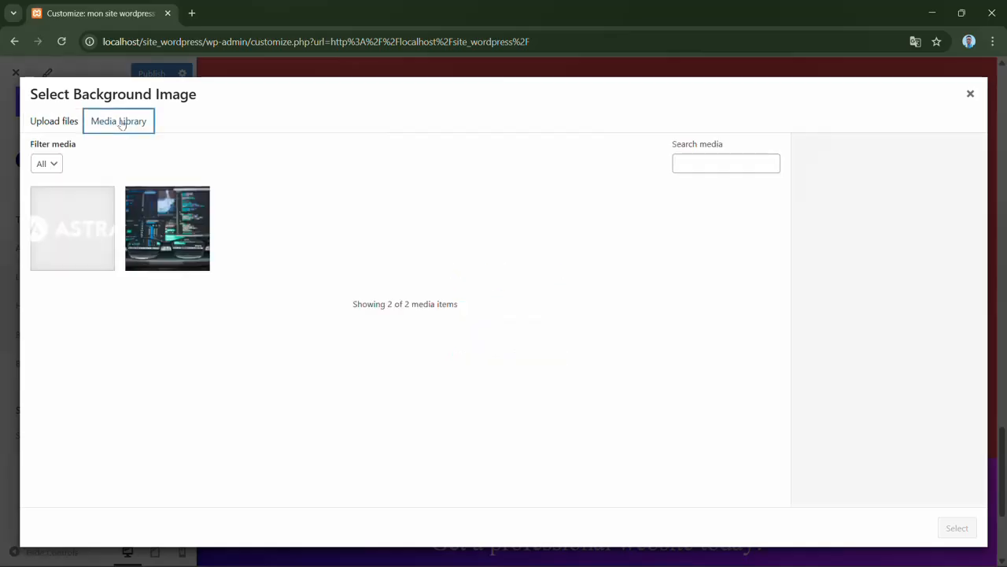
left_click(172, 243)
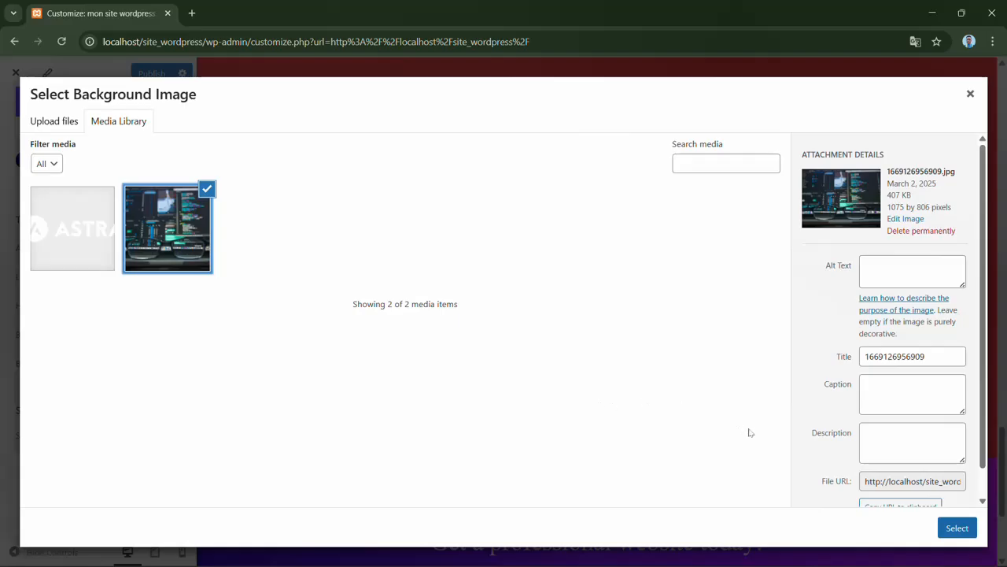
left_click(947, 527)
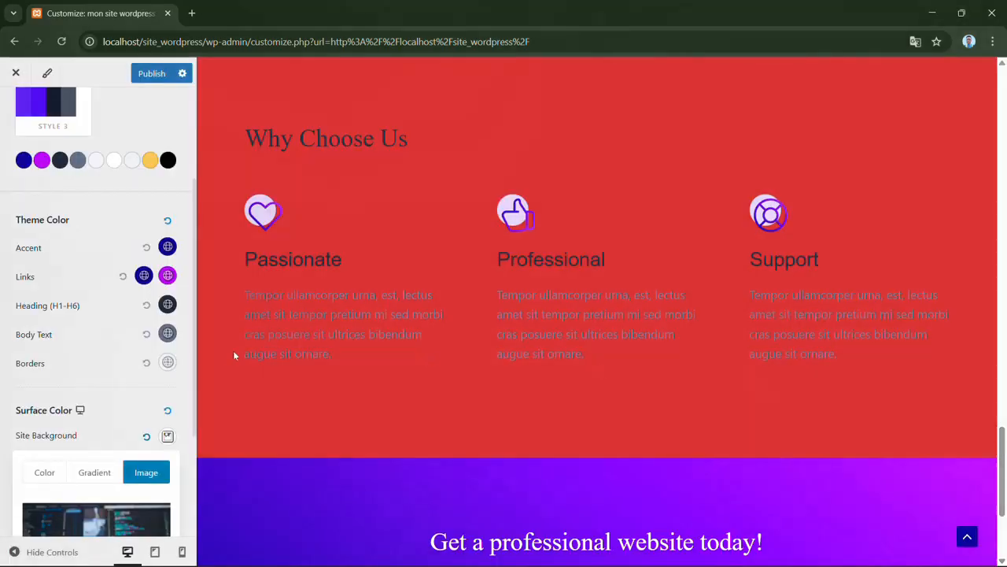
left_click_drag(194, 347, 193, 450)
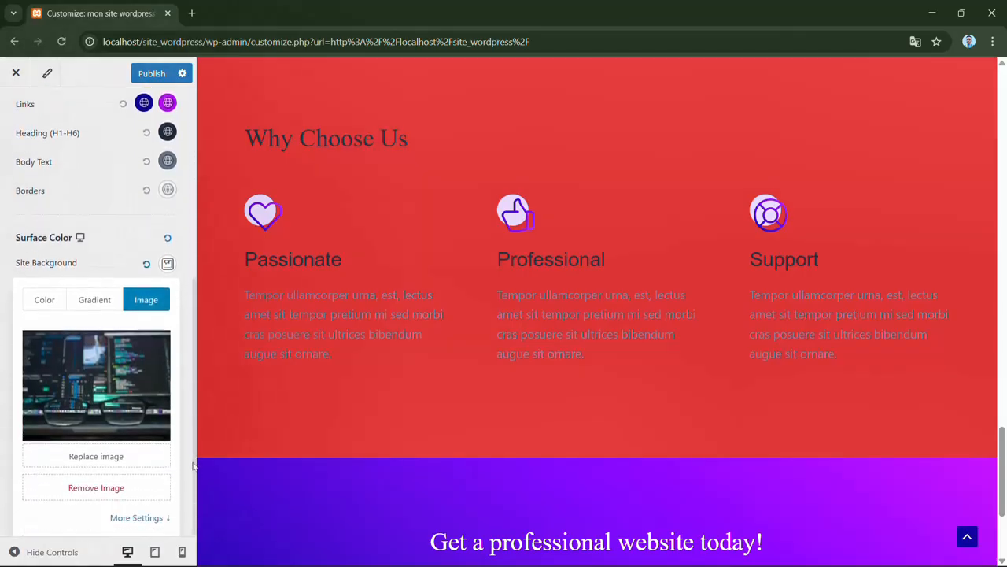
left_click(189, 452)
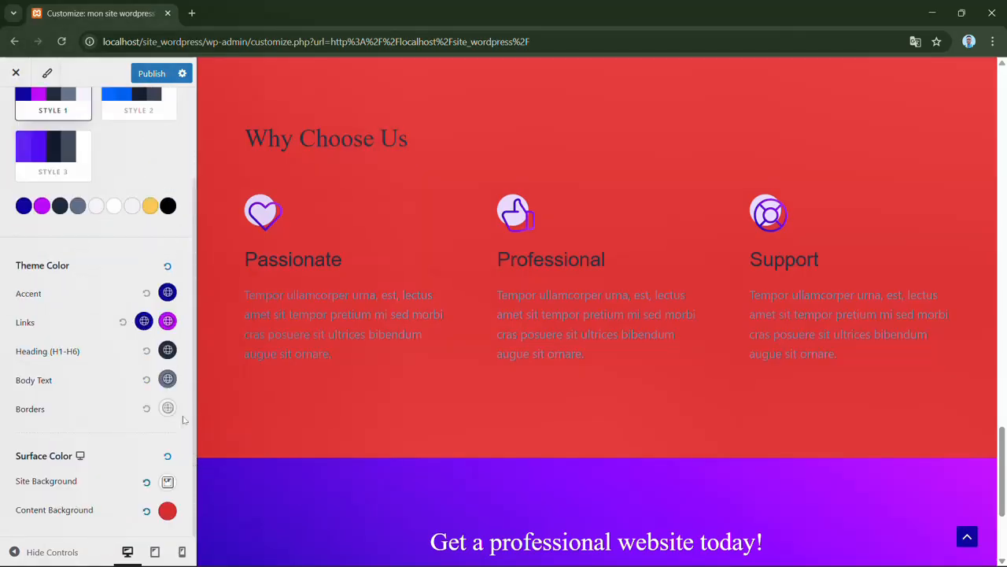
- Use the media library image 1669126956909.jpg as the content background and review it throughout the home page preview
left_click(169, 512)
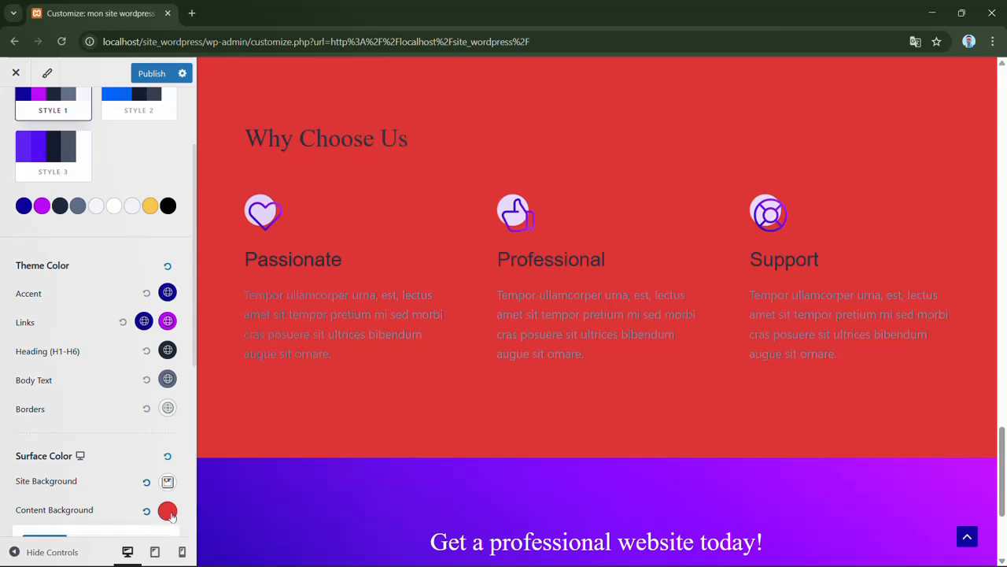
scroll(158, 394, "down", 2)
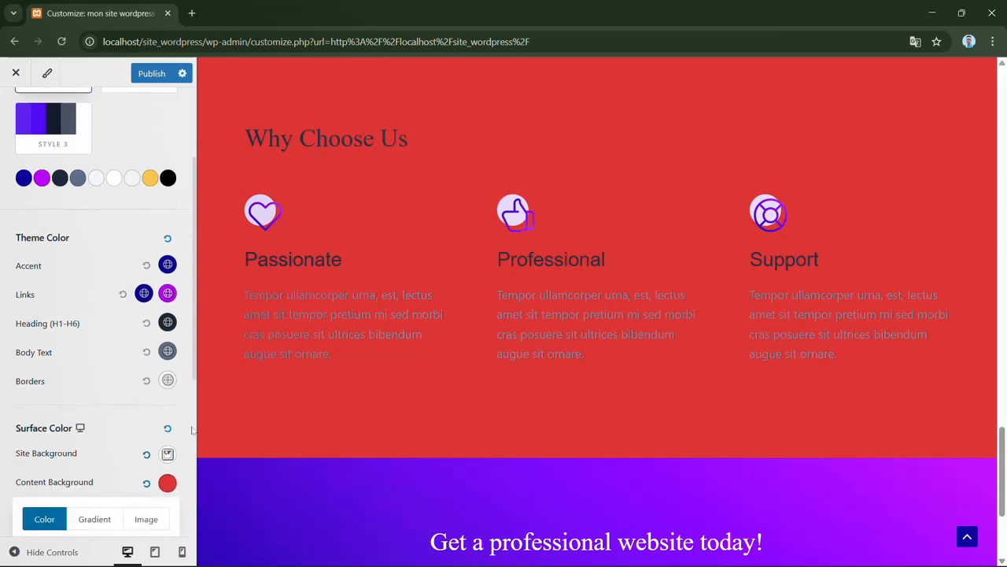
left_click(154, 389)
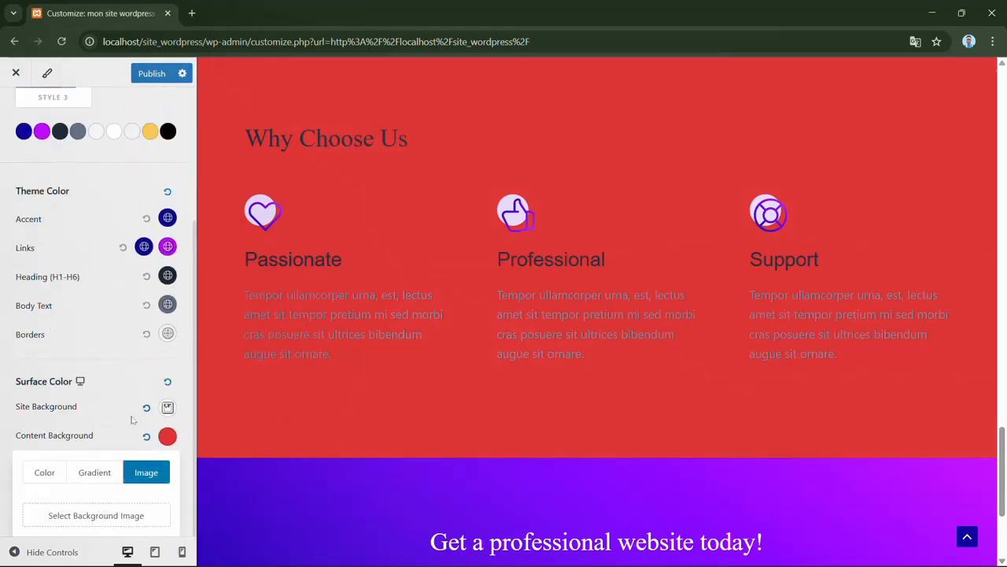
left_click(96, 515)
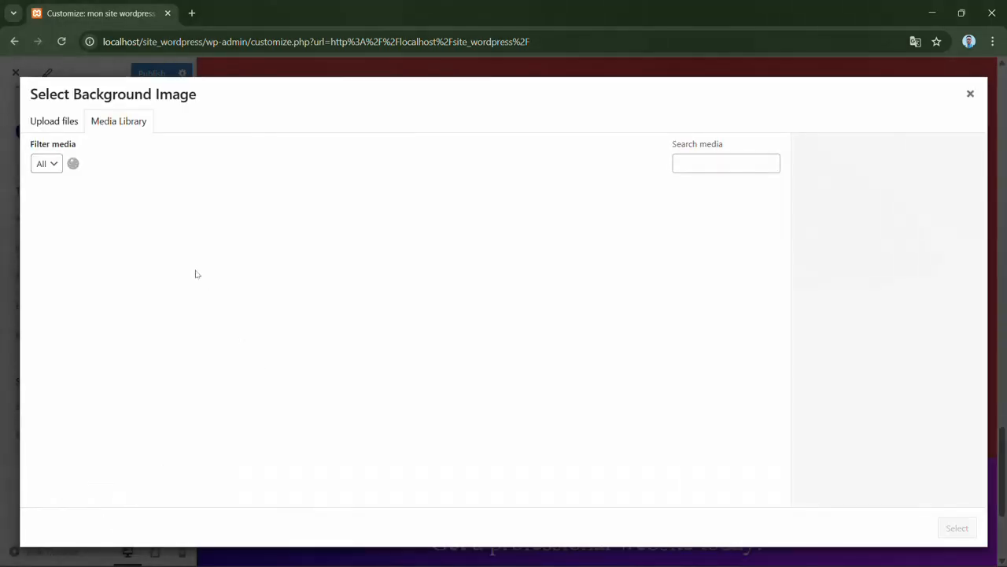
left_click(184, 244)
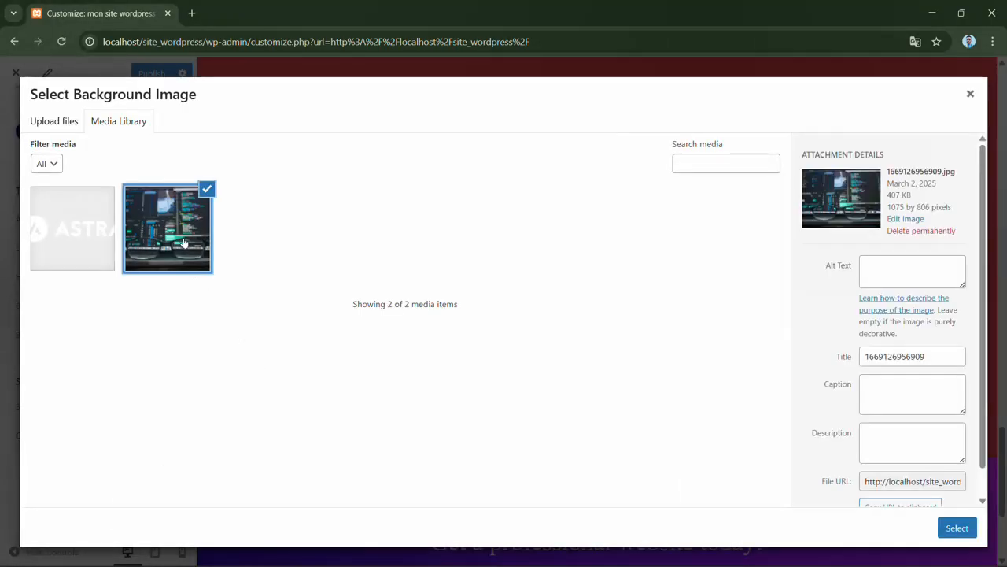
left_click(956, 527)
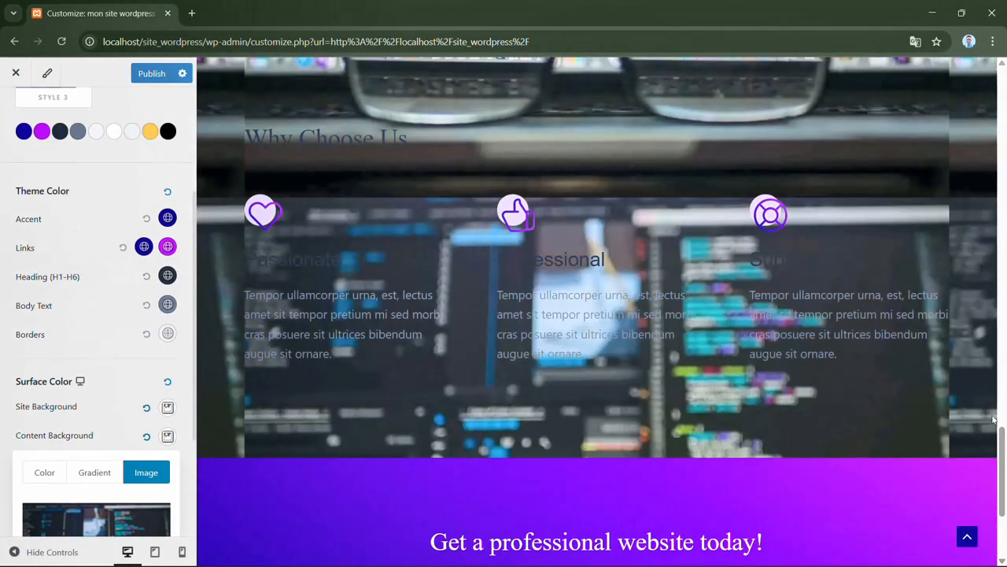
left_click_drag(1003, 455, 1004, 159)
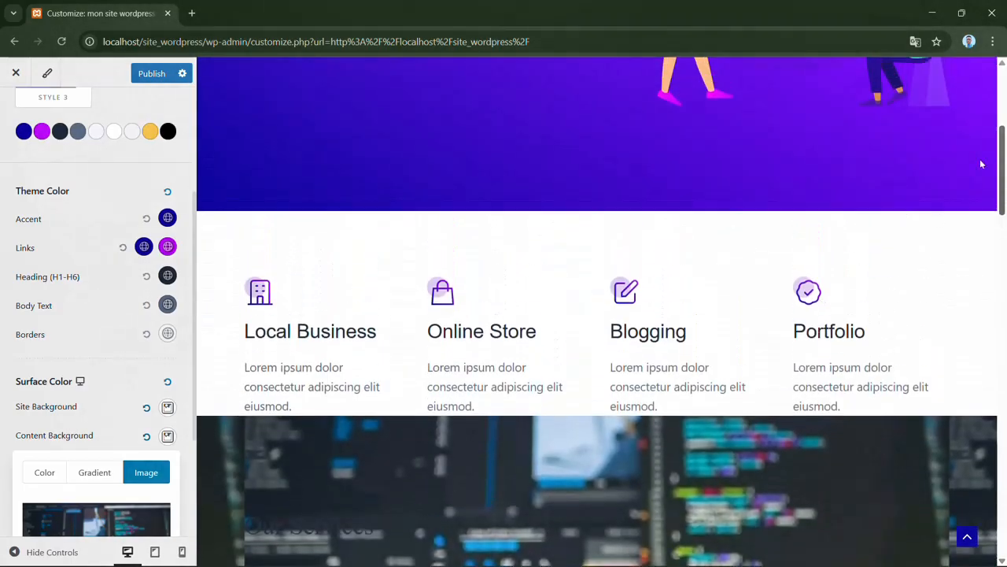
scroll(1002, 153, "up", 5)
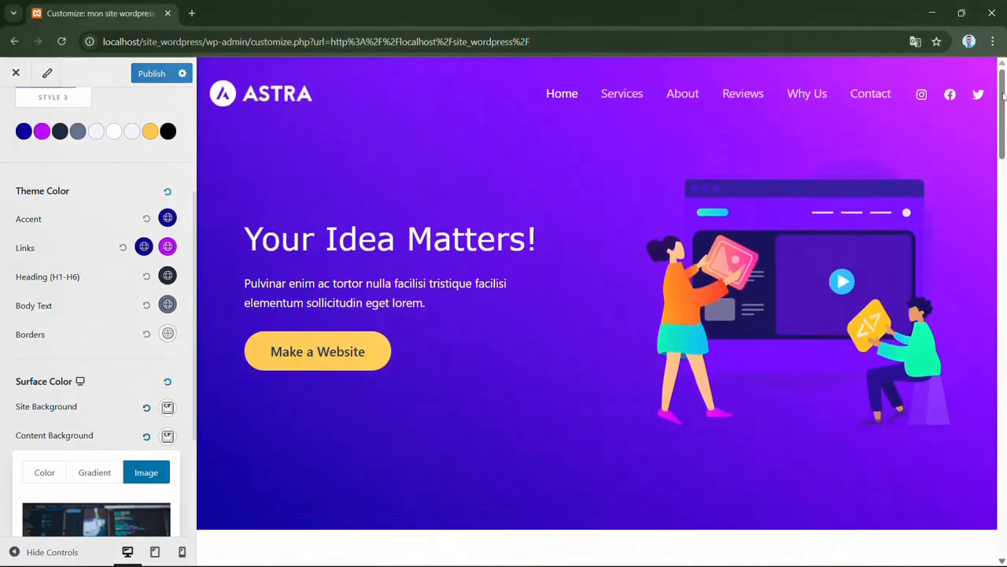
scroll(869, 153, "down", 5)
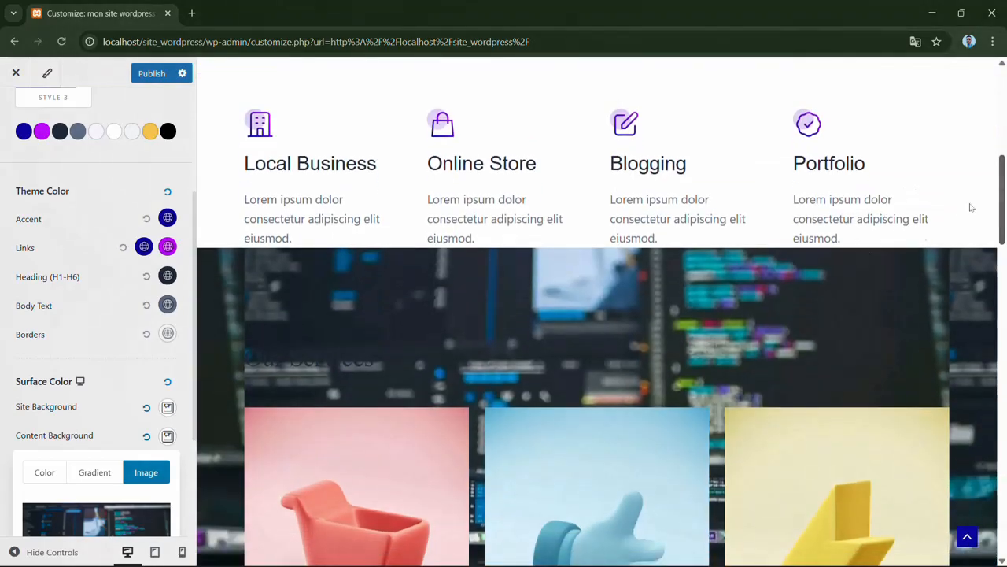
left_click_drag(1004, 208, 982, 510)
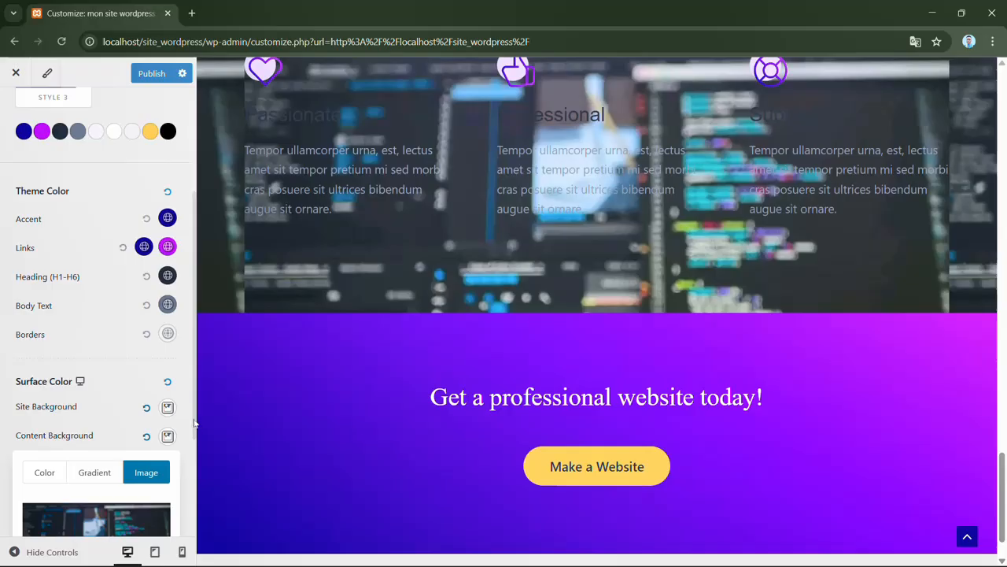
- Close the content background settings, reset the site and content backgrounds to their defaults, and check the page preview
left_click_drag(194, 423, 191, 518)
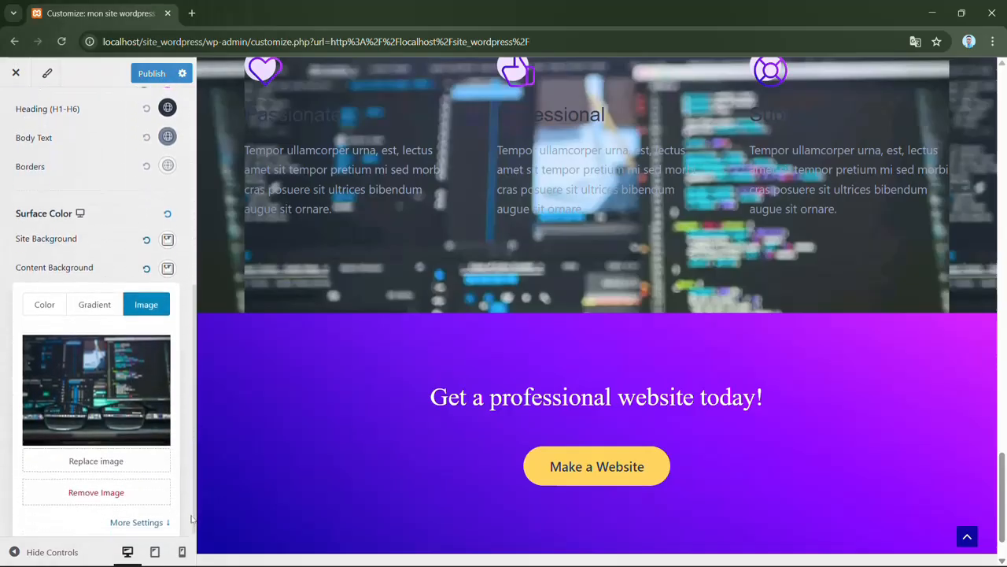
left_click(191, 519)
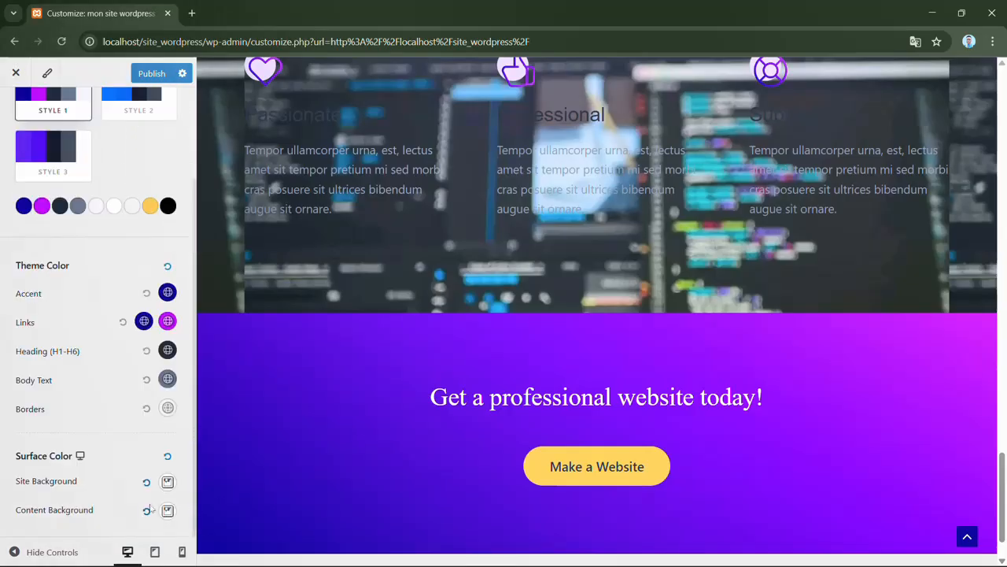
left_click(147, 510)
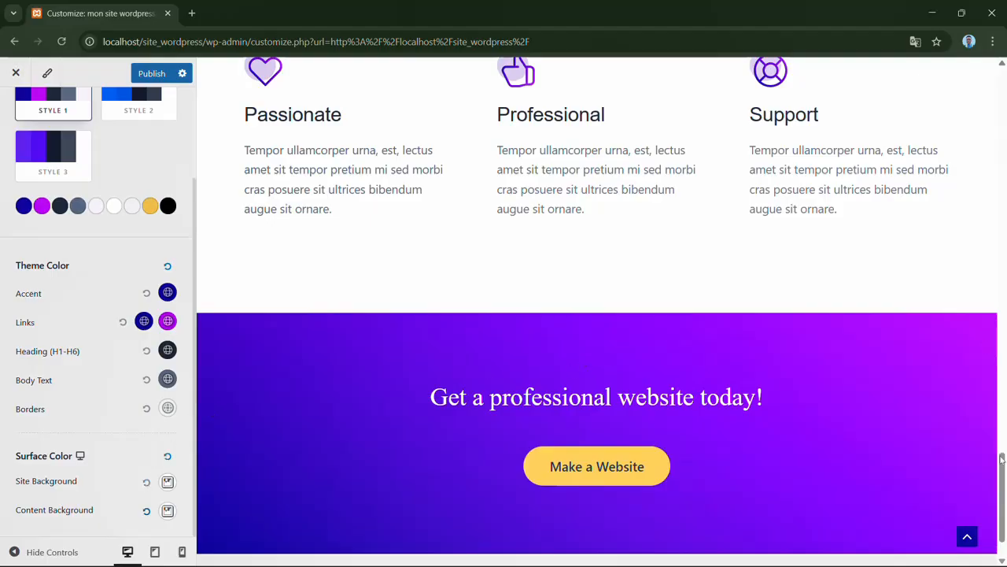
left_click_drag(1002, 470, 1004, 99)
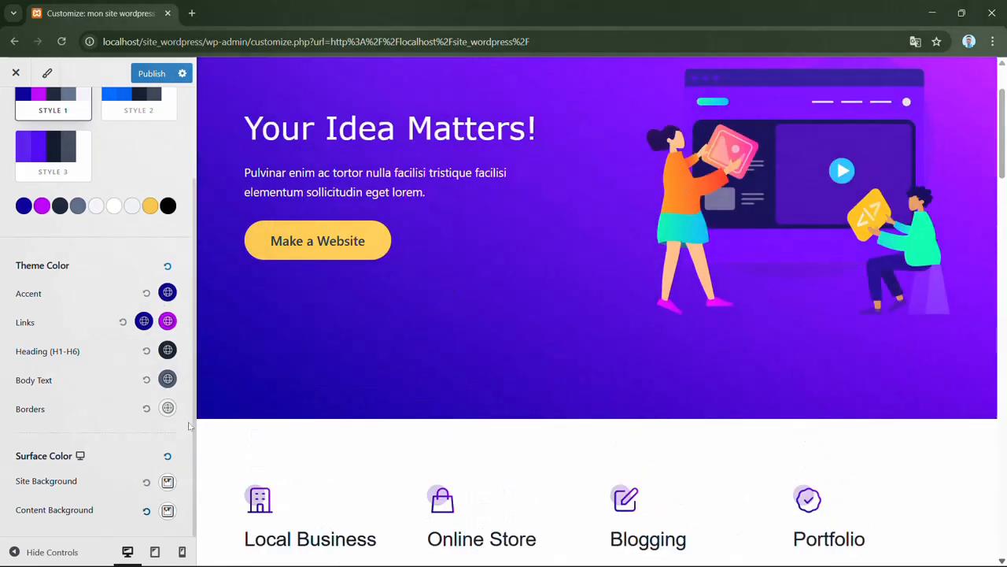
- Leave the color settings and open the global Container settings with the top of the home page in the preview
scroll(194, 449, "up", 3)
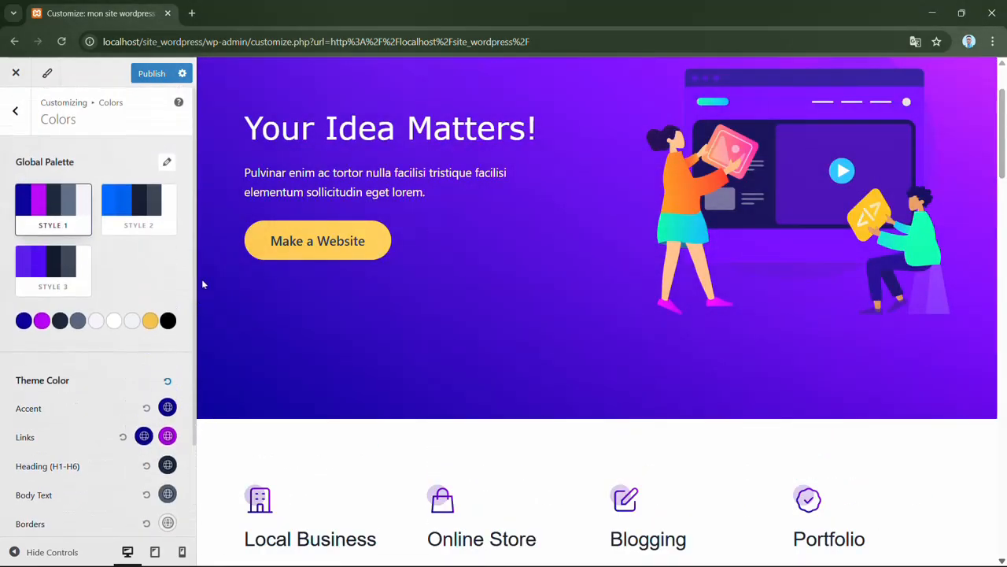
left_click(16, 110)
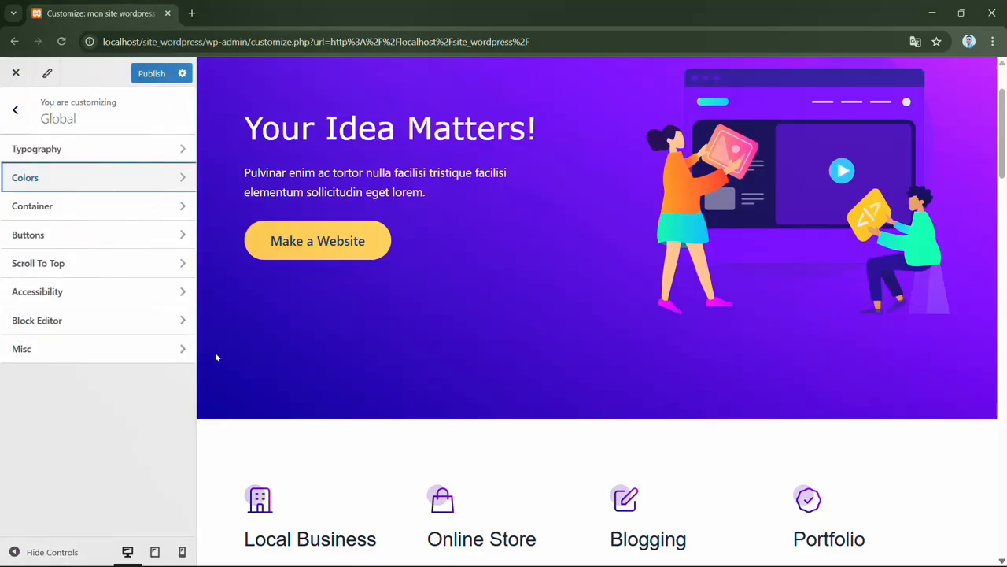
left_click(150, 208)
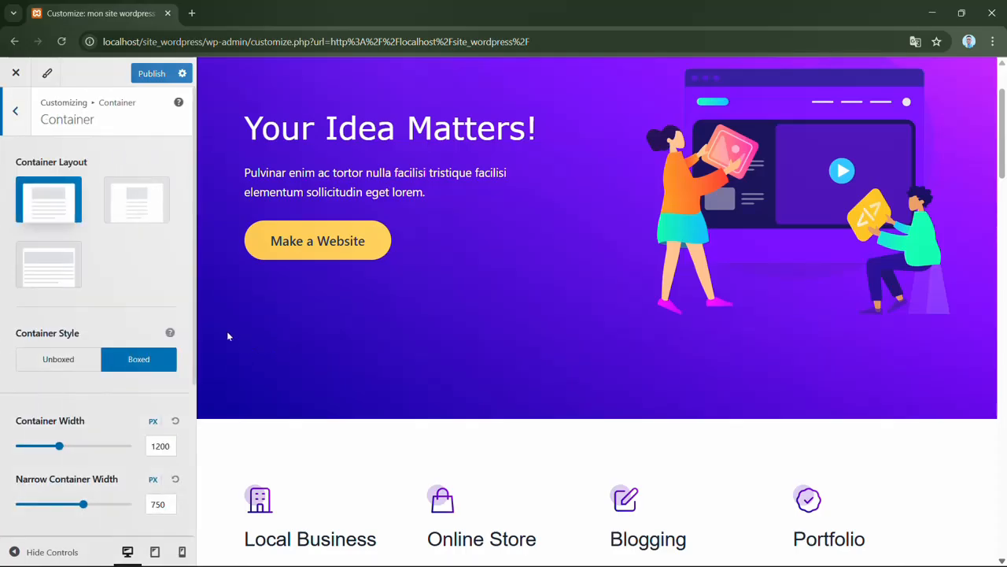
left_click_drag(1001, 113, 995, 99)
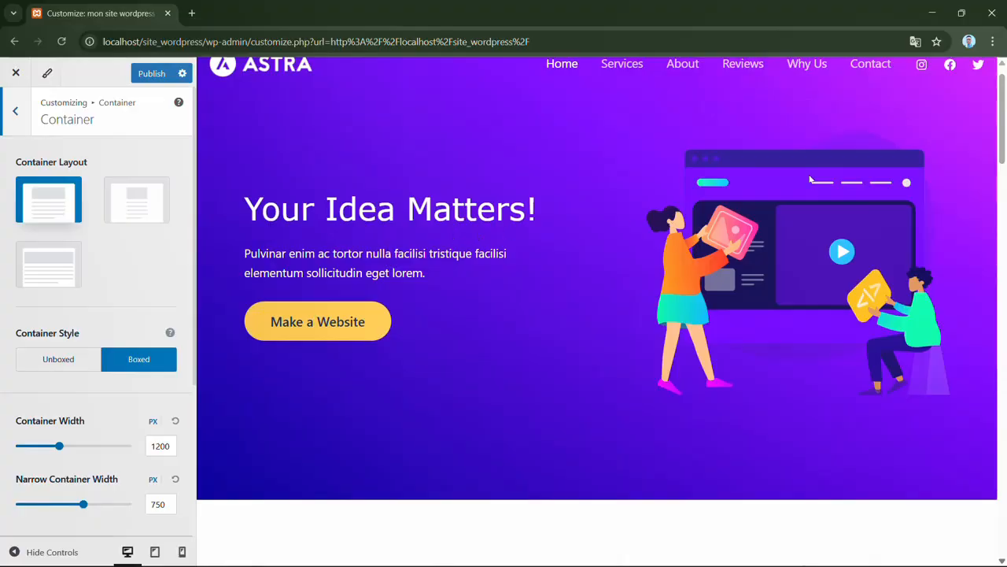
left_click_drag(1003, 142, 1002, 134)
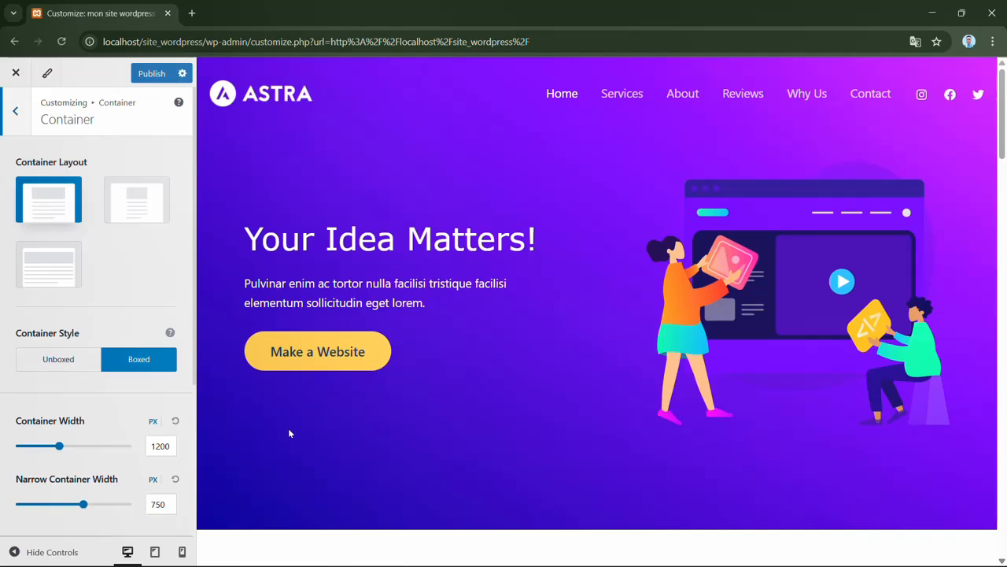
- Try the Narrow and full-width container layouts, and return to the original container layout
left_click(148, 208)
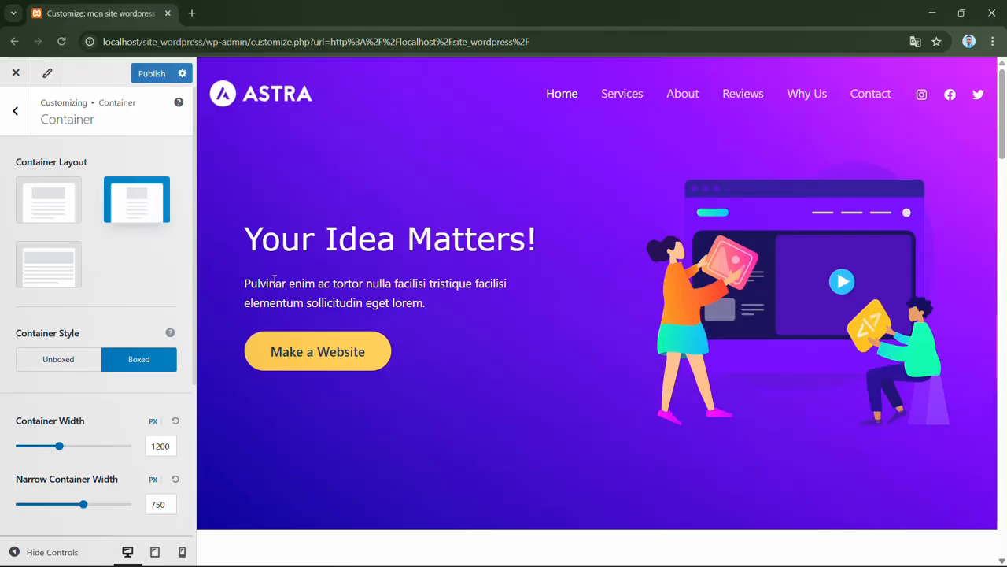
left_click(76, 267)
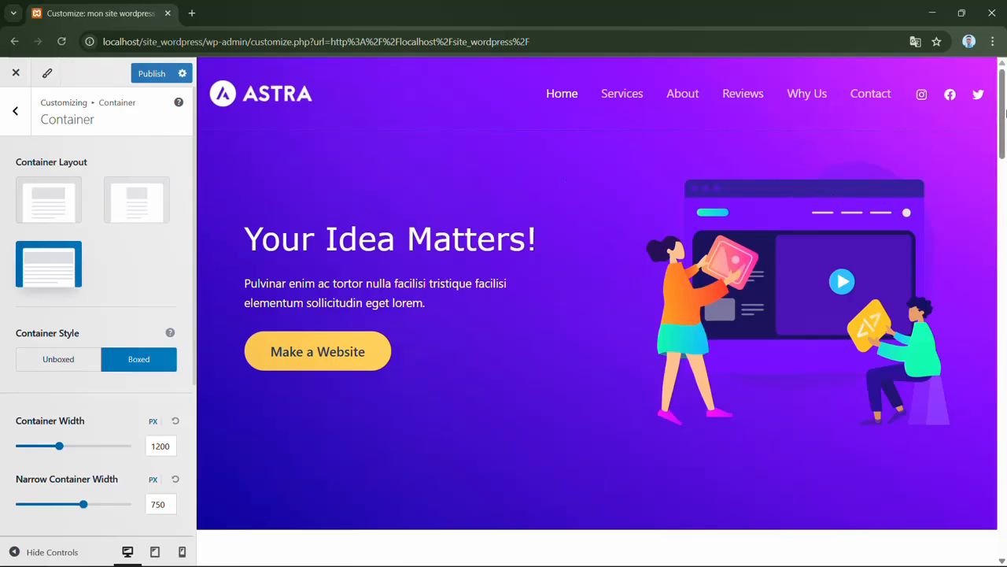
mouse_move(1005, 112)
left_mouse_down()
mouse_move(1006, 239)
mouse_move(1006, 112)
left_mouse_up()
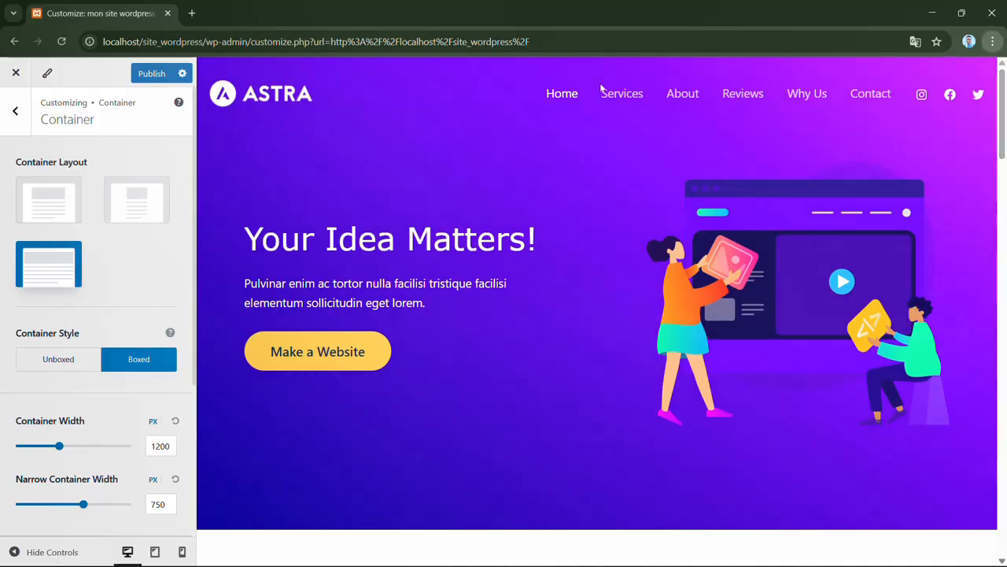
left_click(58, 198)
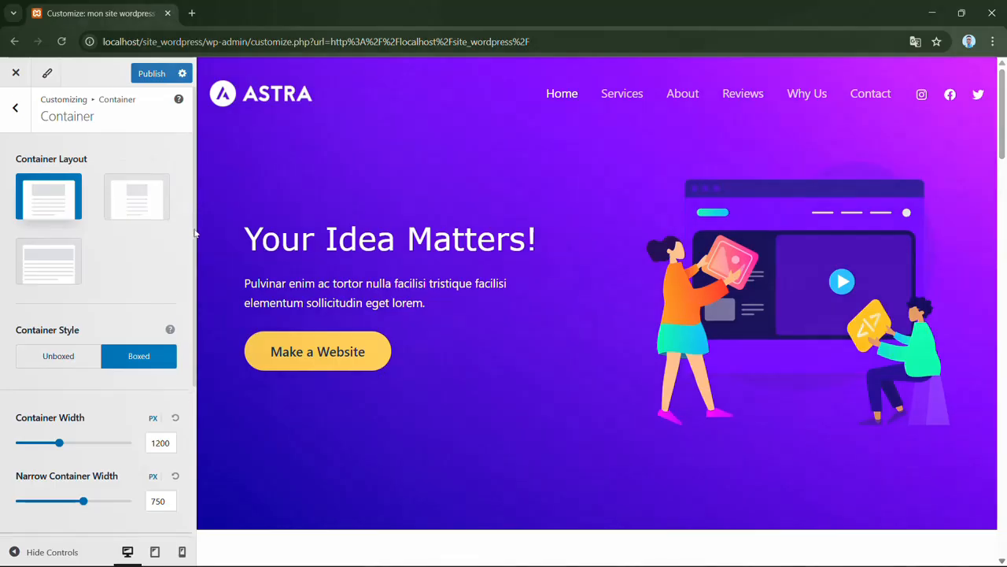
scroll(194, 228, "down", 3)
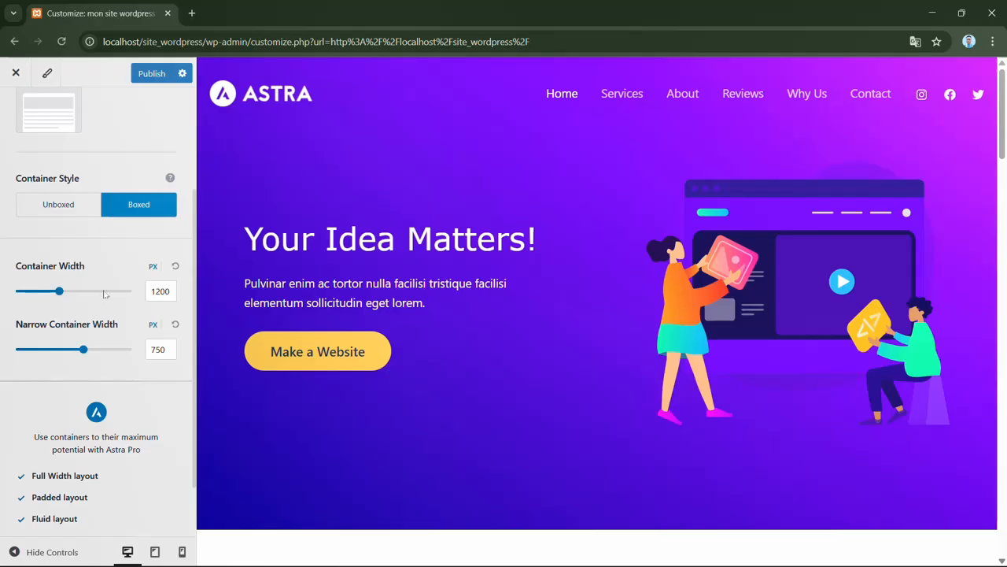
- Set the narrow container width to 800 px and leave the Container settings
left_click(93, 349)
scroll(189, 200, "up", 3)
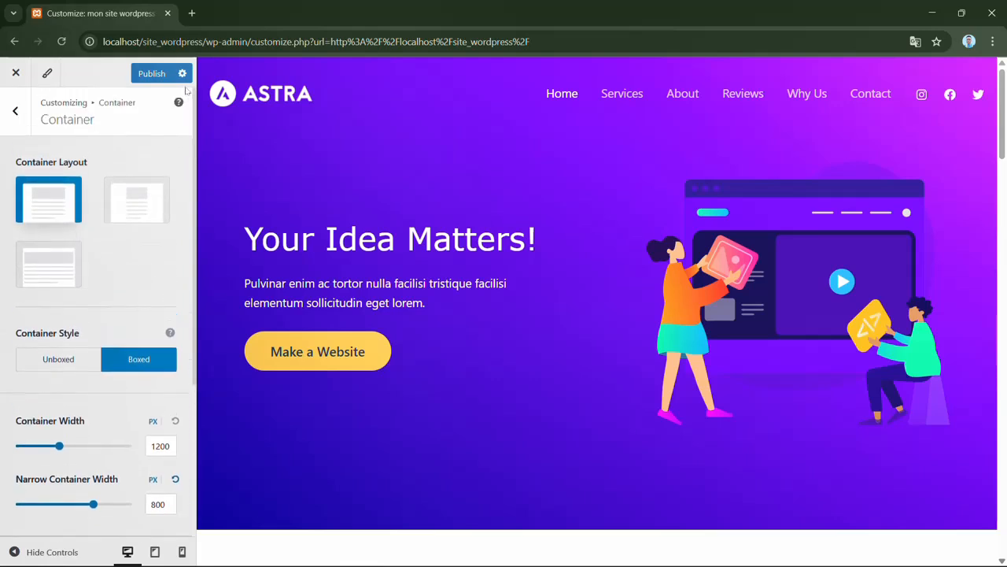
left_click(15, 110)
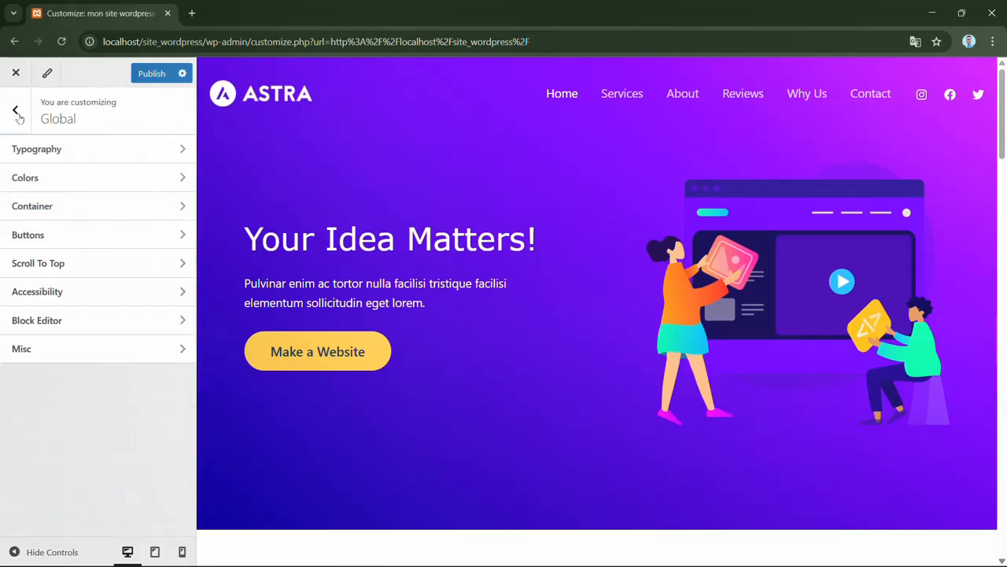
- Open the global Buttons settings and review the Make a Website buttons in the home page preview
left_click(140, 234)
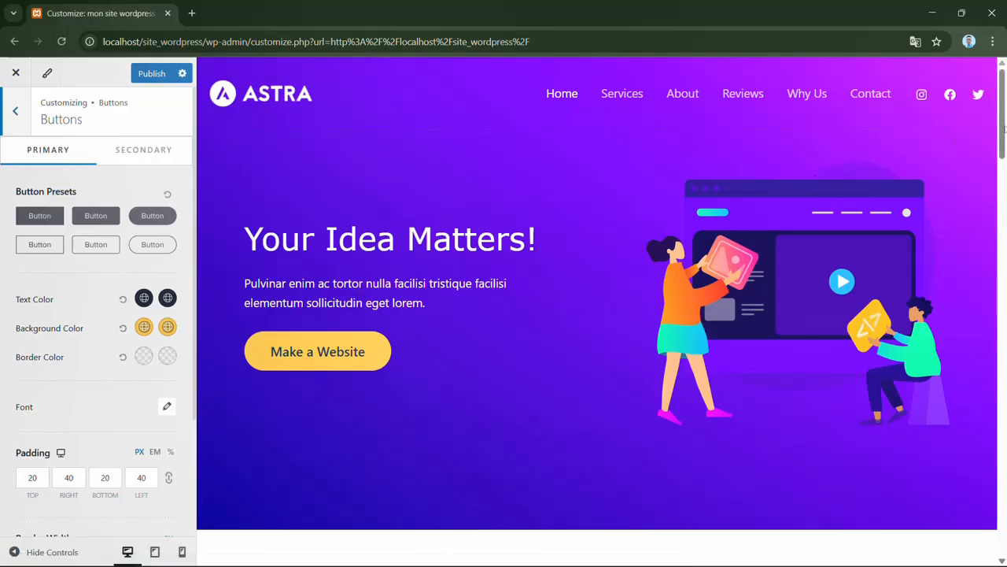
left_click_drag(1004, 129, 1004, 551)
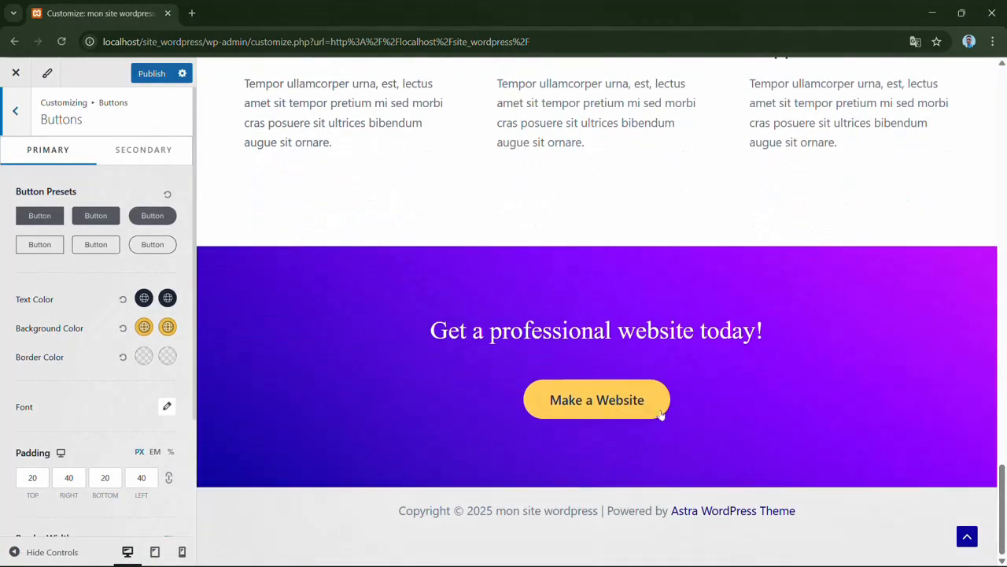
left_click_drag(1002, 476, 1005, 102)
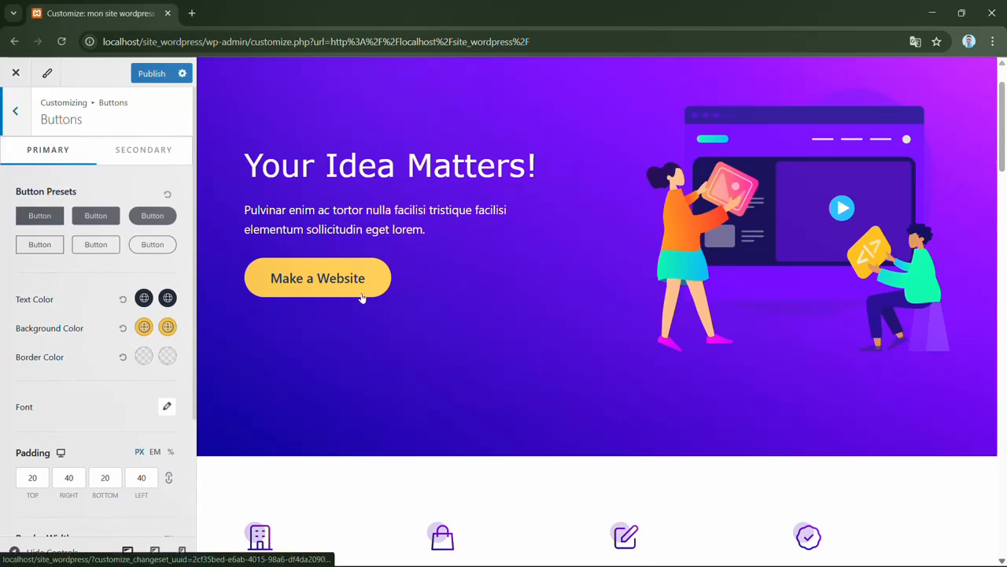
- Set the primary button's normal text color to a bright red
left_click(145, 299)
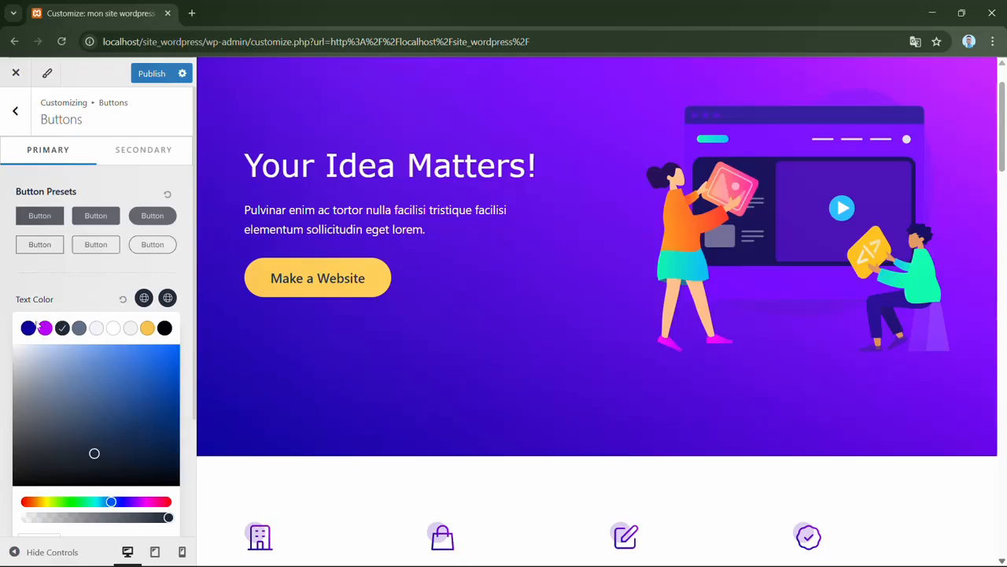
left_click(26, 503)
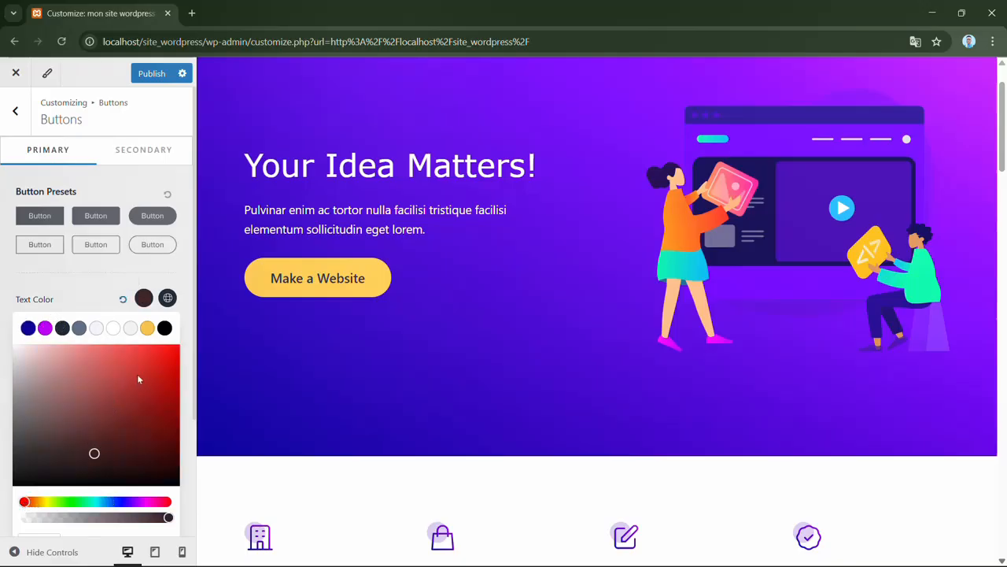
left_click(159, 355)
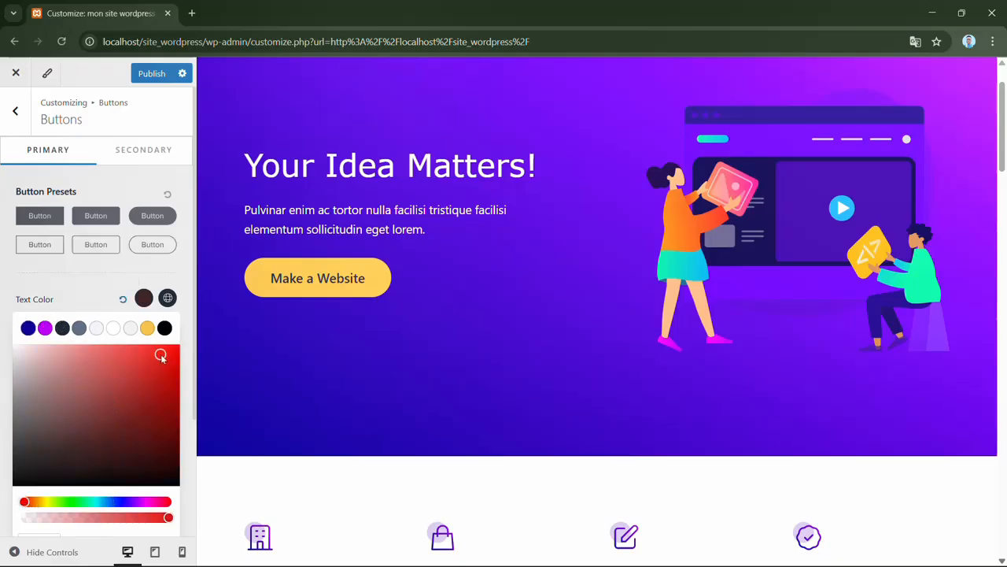
left_click(182, 284)
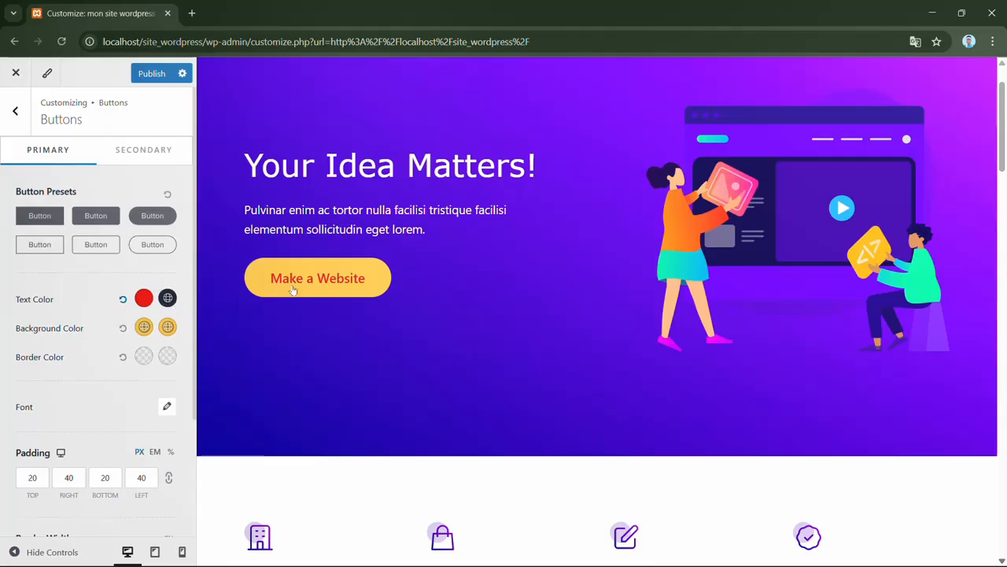
- Set the primary button's hover text color to white from the global palette
left_click(169, 299)
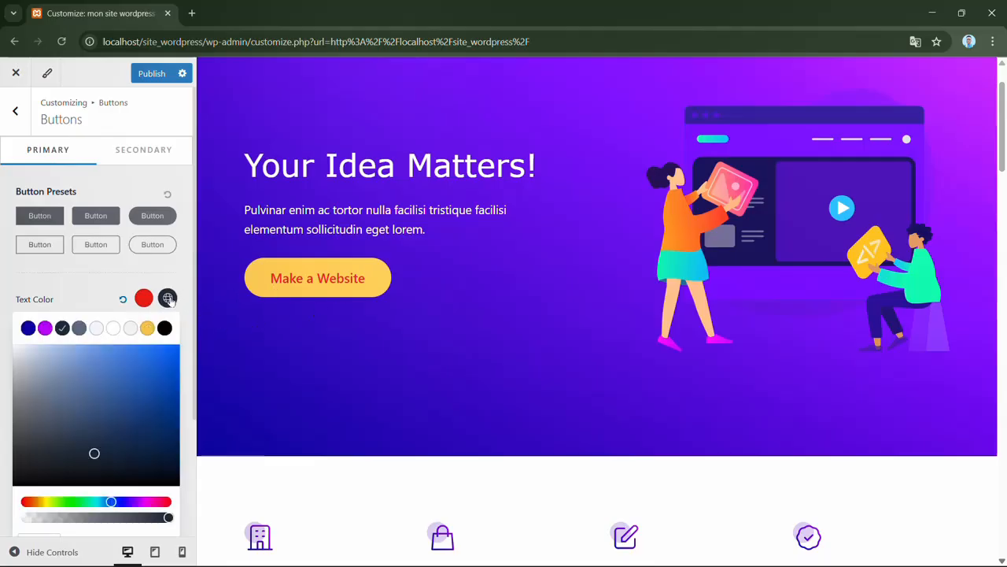
left_click(112, 330)
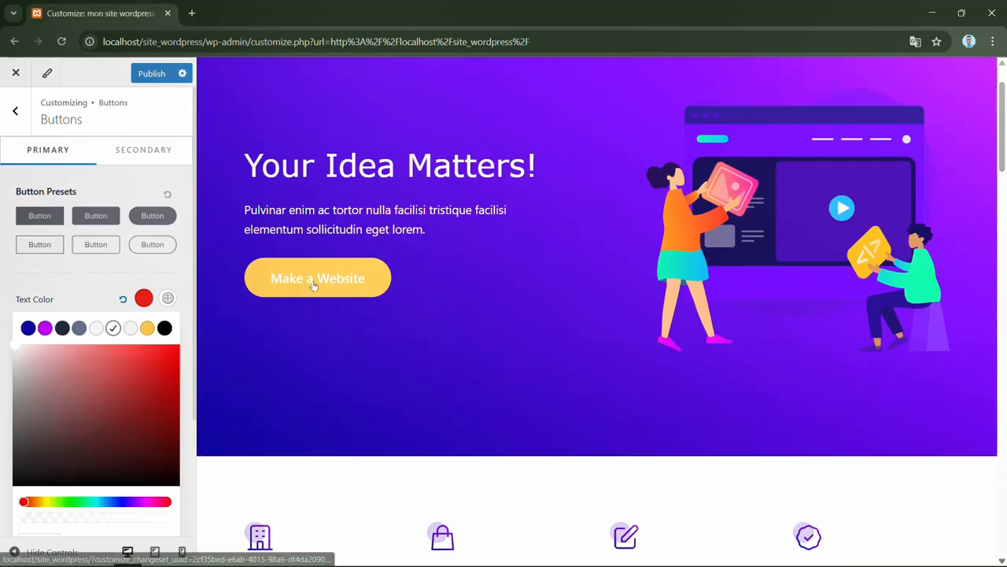
left_click(98, 297)
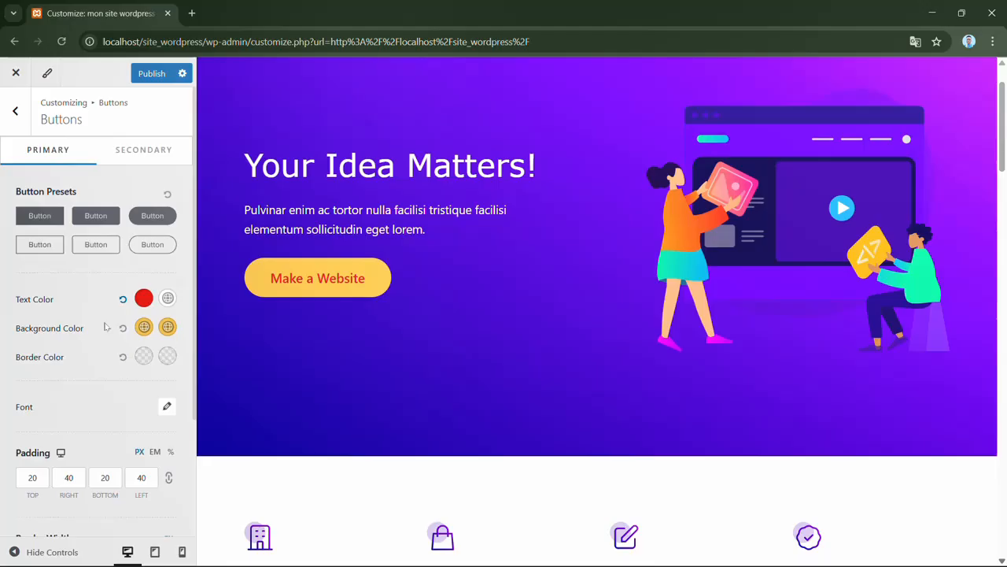
- Set the primary button's normal background color to a bright cyan
left_click(144, 327)
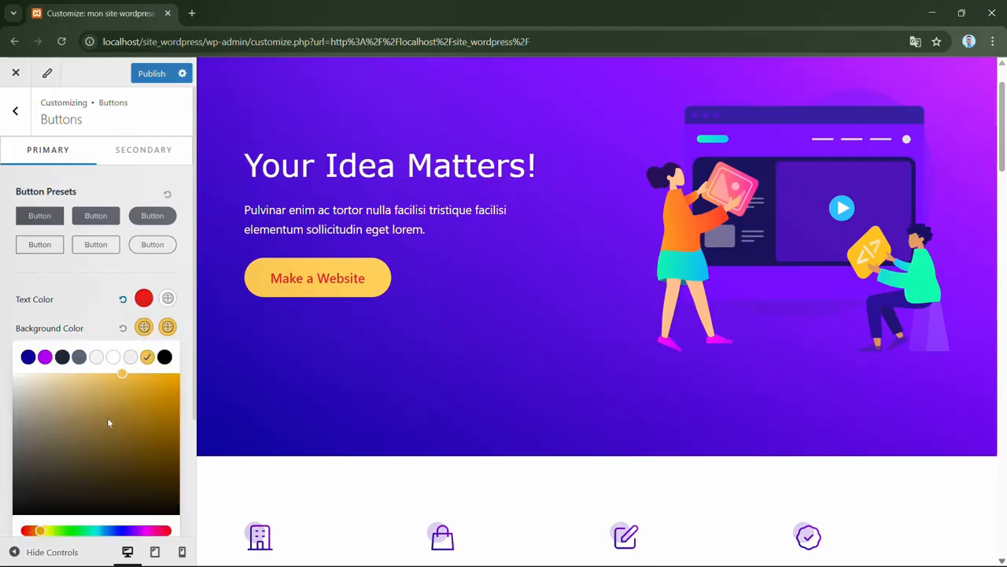
left_click(101, 533)
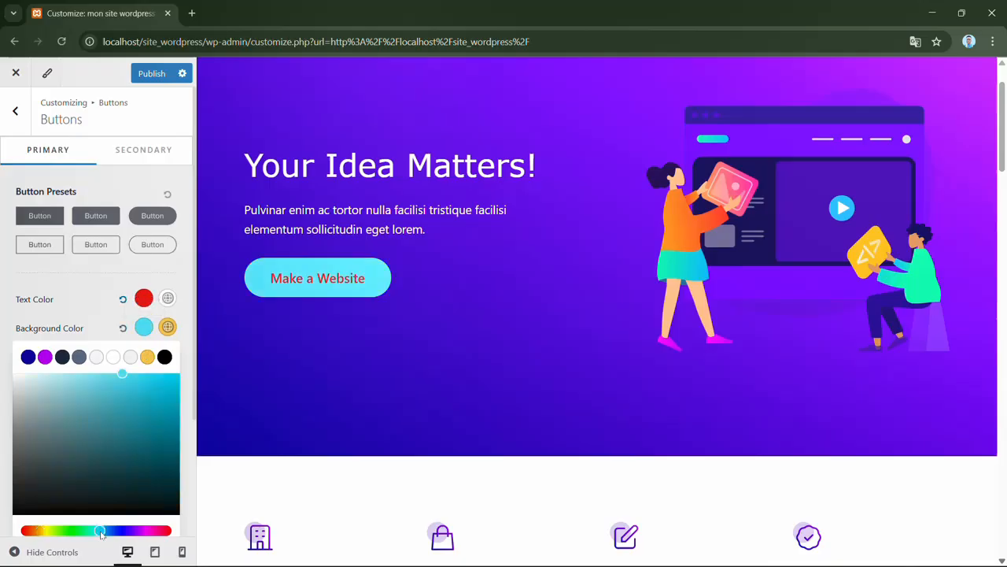
left_click(132, 385)
left_click(140, 375)
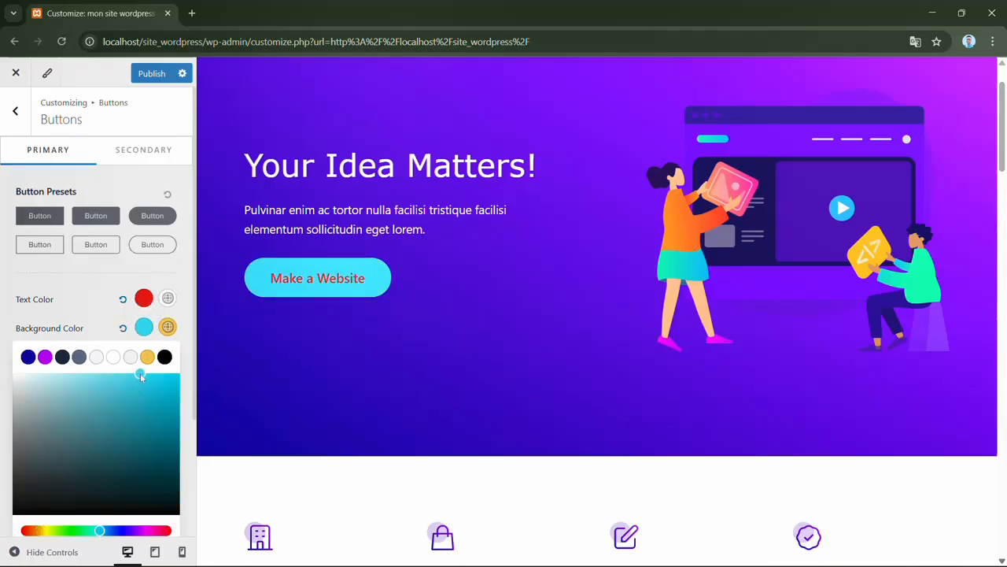
left_click(107, 285)
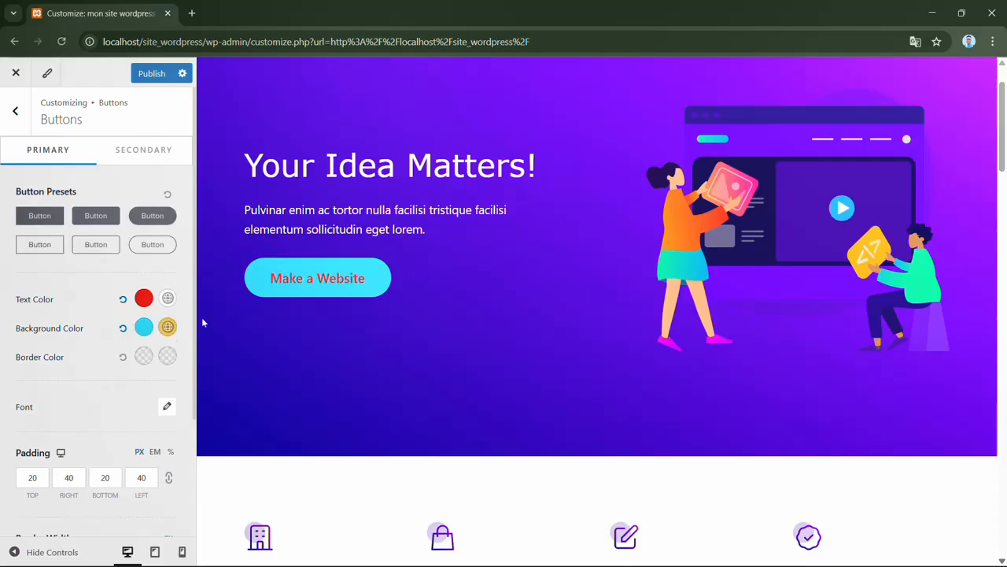
- Set the primary button's hover background color to a medium blue
left_click(168, 328)
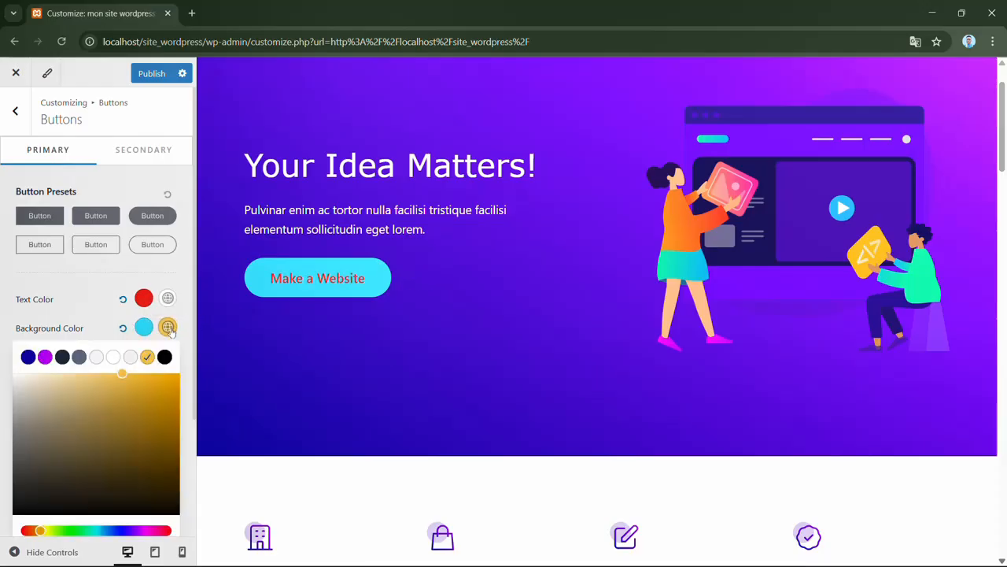
left_click(86, 532)
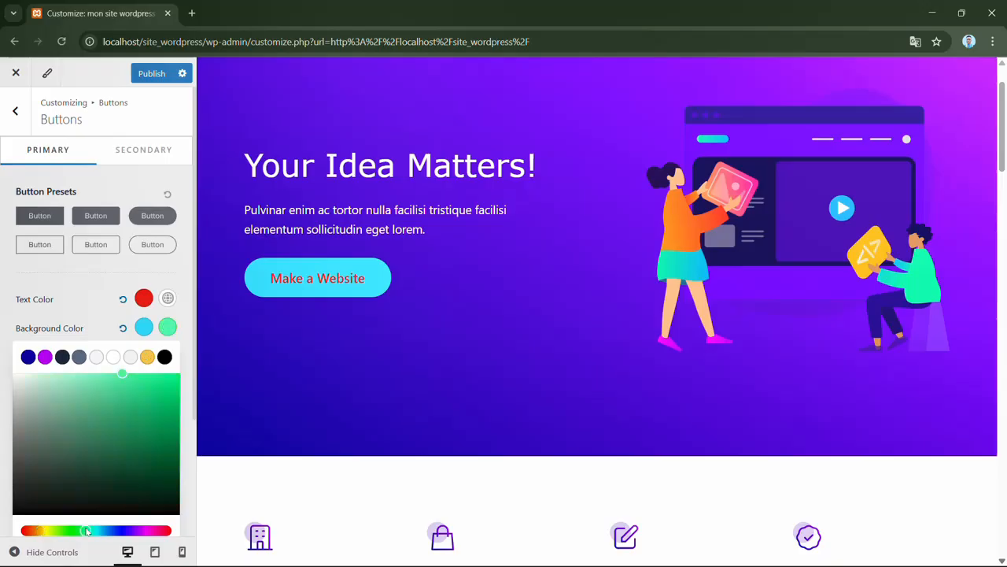
left_click(108, 531)
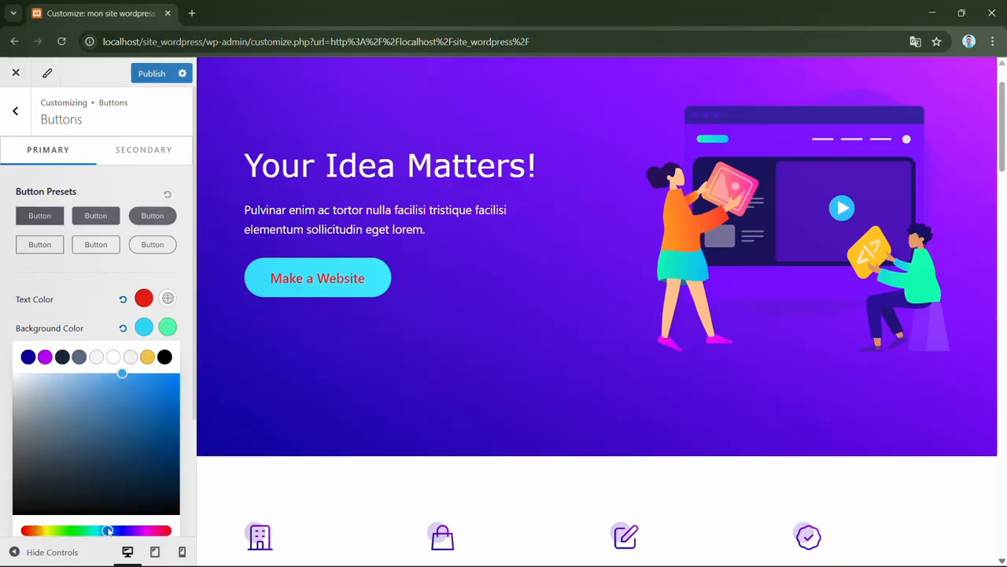
left_click(113, 532)
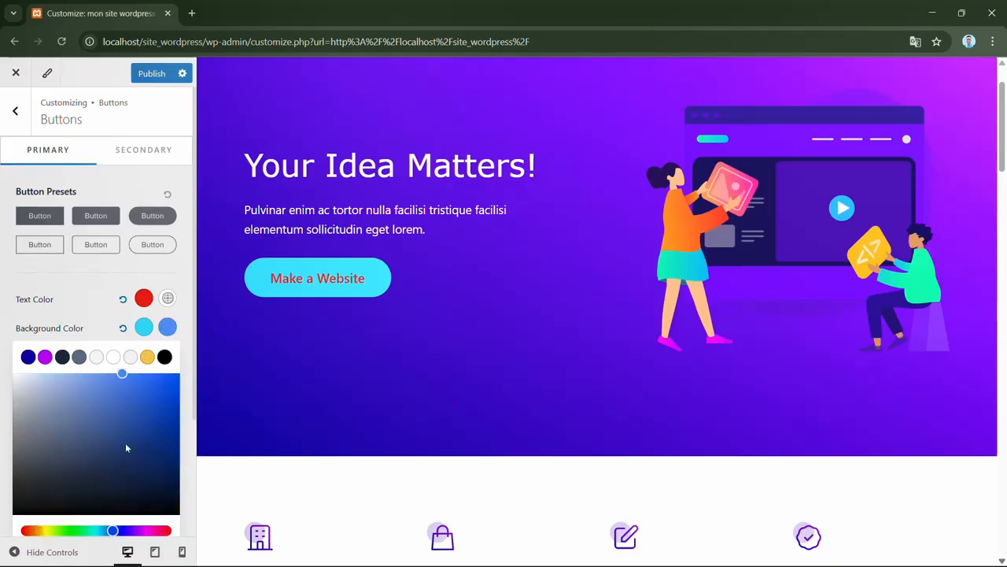
left_click(148, 379)
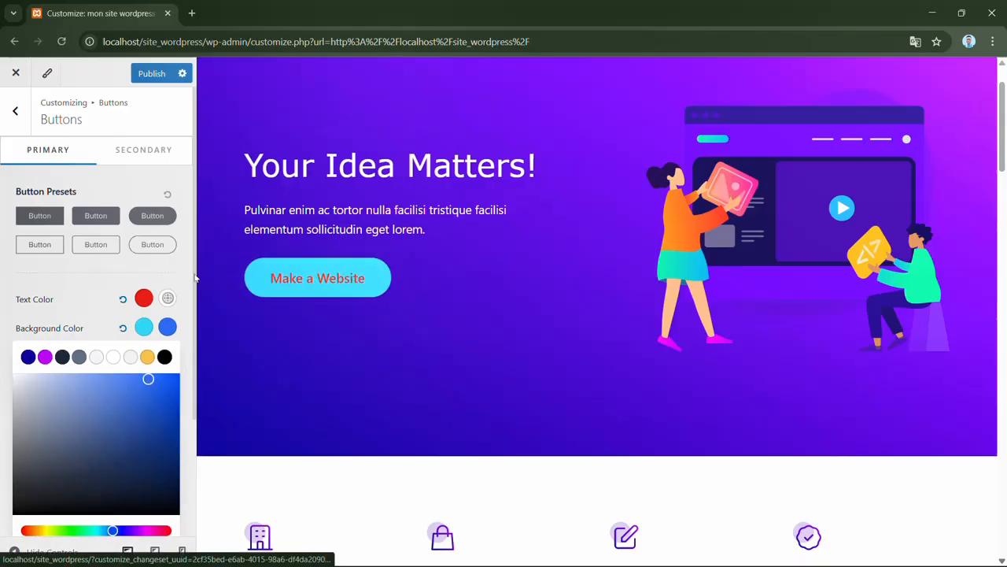
left_click(189, 275)
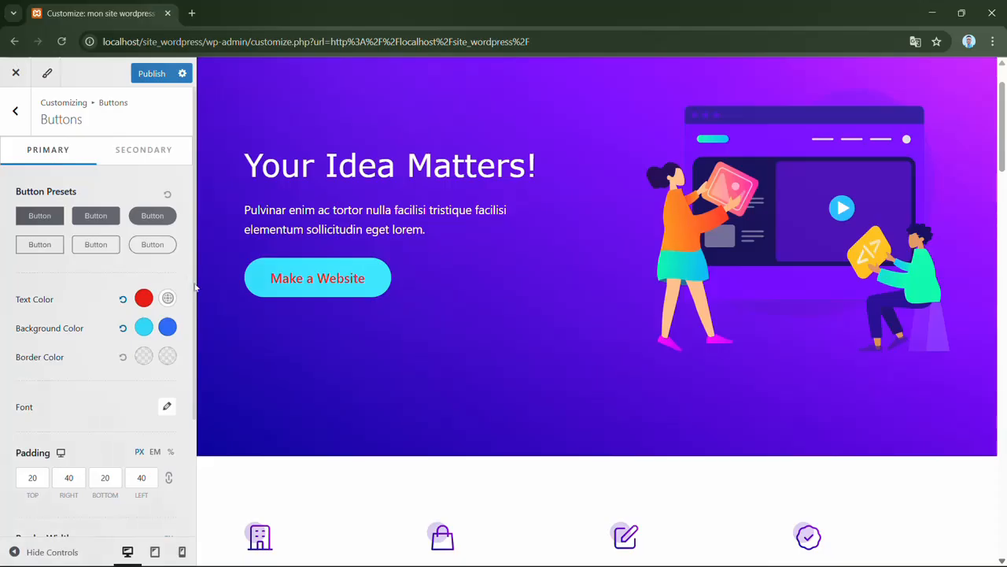
- Set the primary button's normal border color to a bright red
scroll(189, 339, "down", 2)
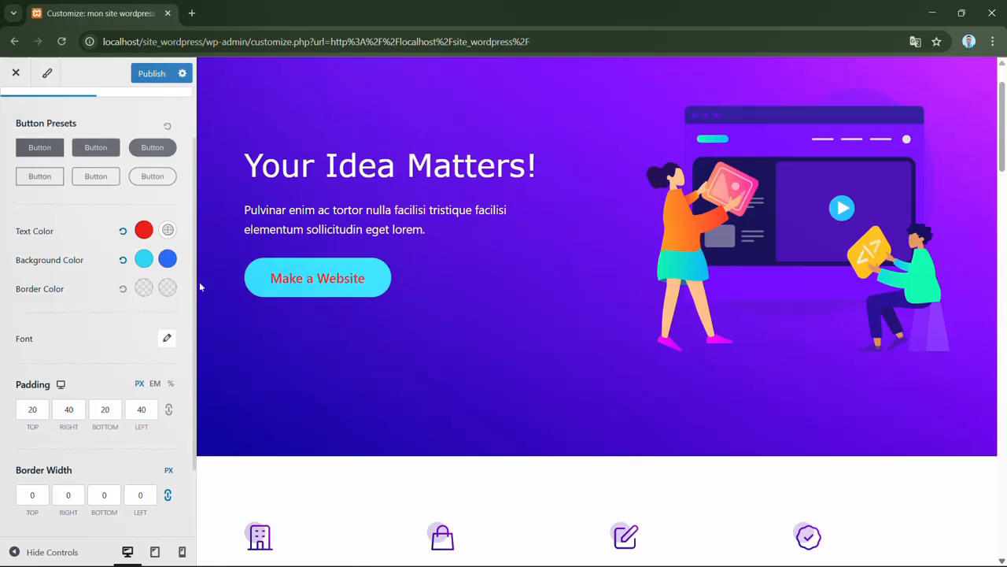
left_click(144, 288)
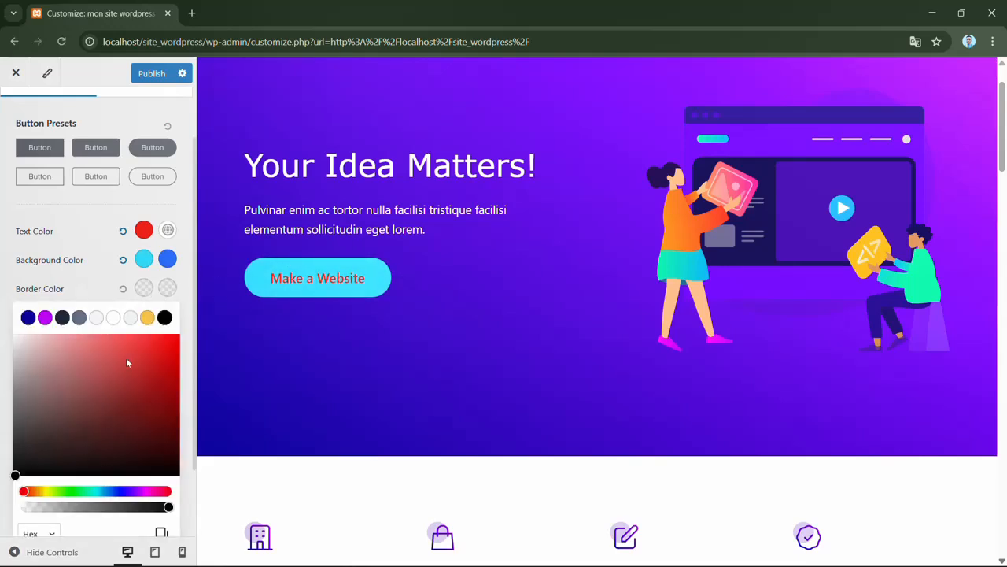
left_click(164, 340)
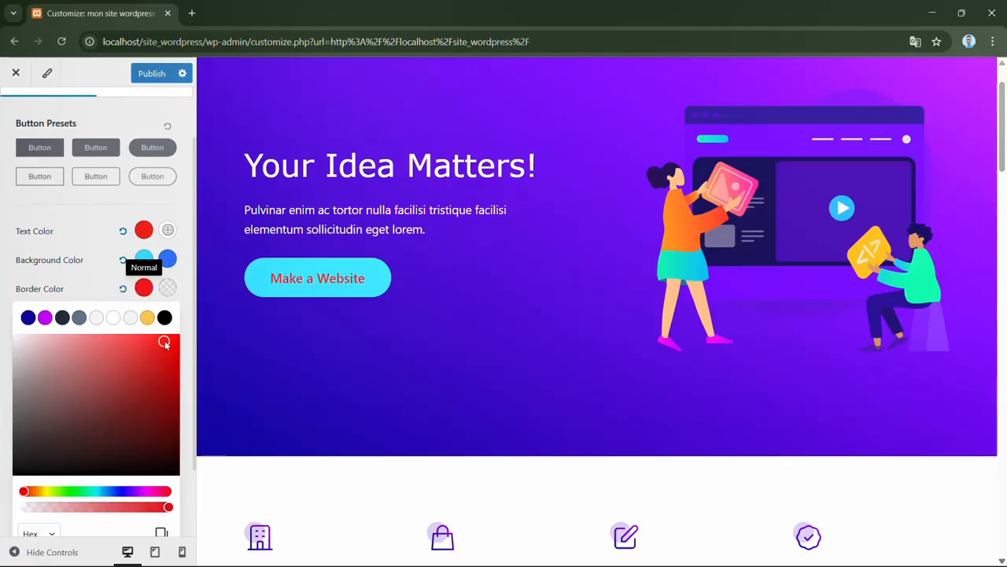
left_click(269, 351)
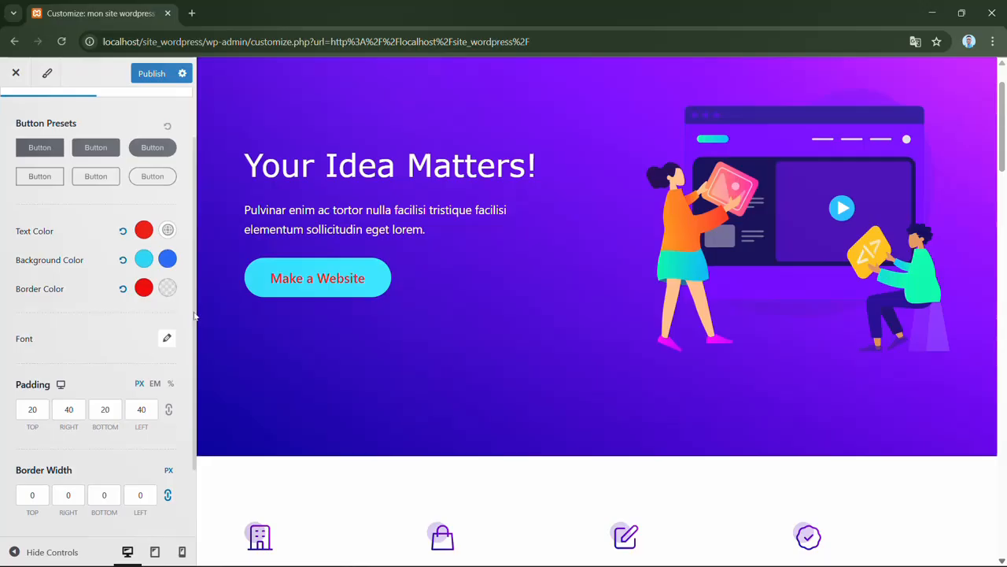
- Change the primary button's font family to Verdana and close the font settings
scroll(64, 277, "down", 1)
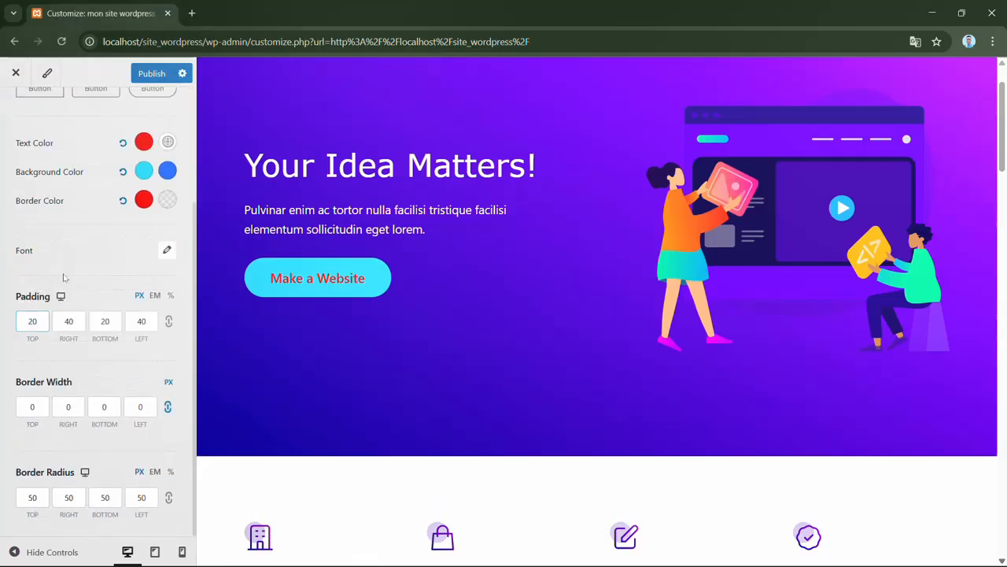
left_click(167, 250)
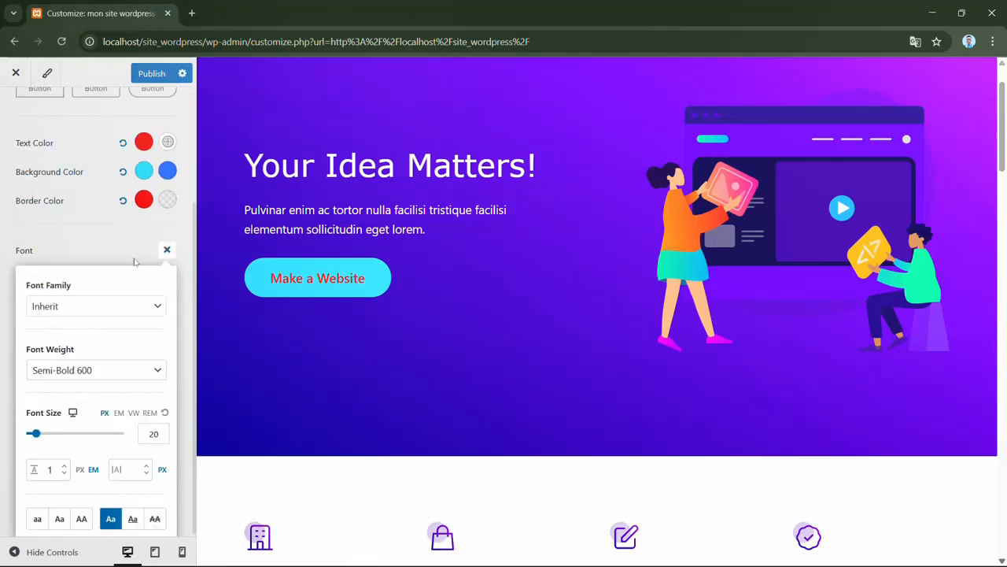
left_click(129, 309)
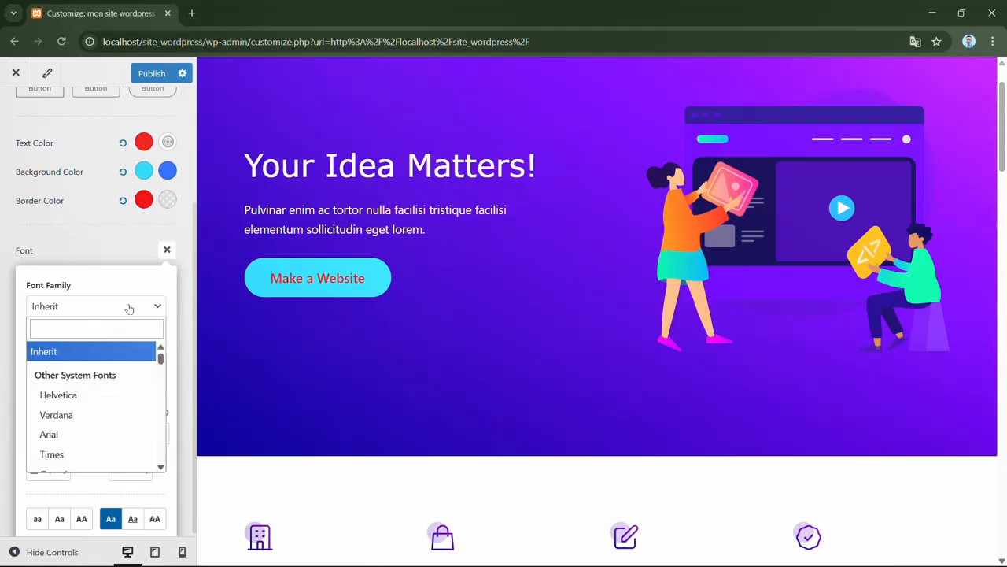
left_click(71, 422)
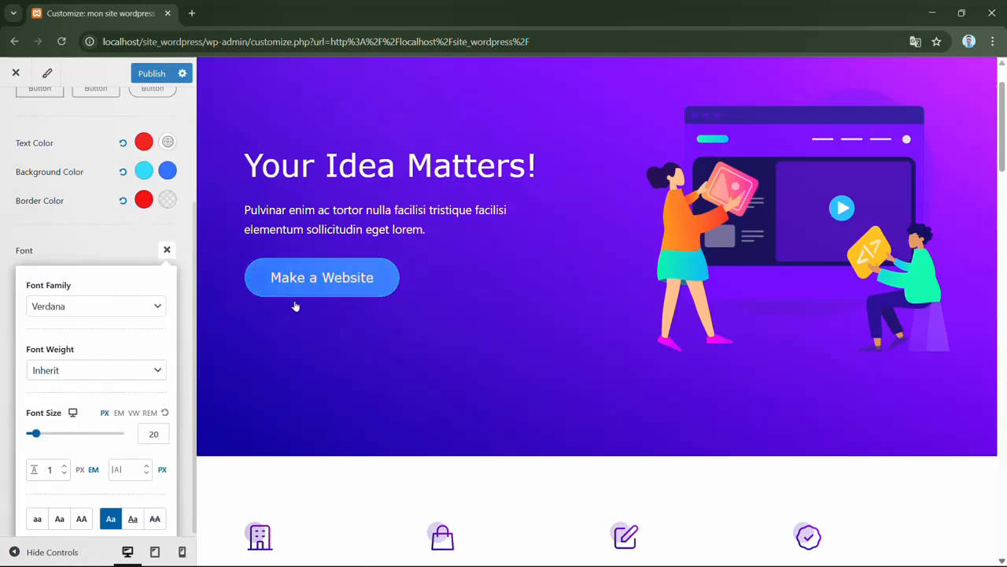
left_click(181, 274)
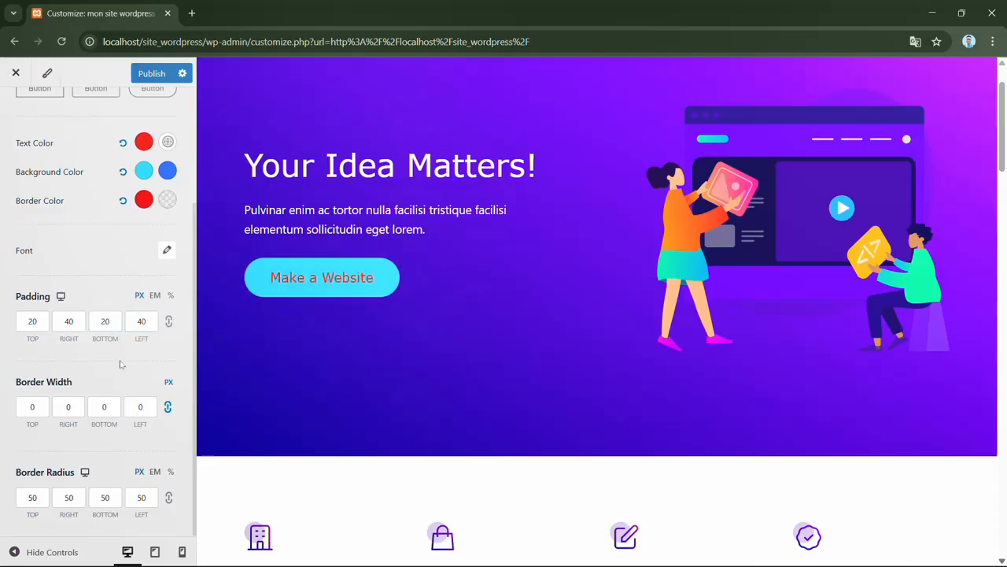
- Try a top padding of up to 28 px on the primary button and return it to 20 px
left_click(44, 321)
key("Up")
key("Up")
key("Up")
key("Up")
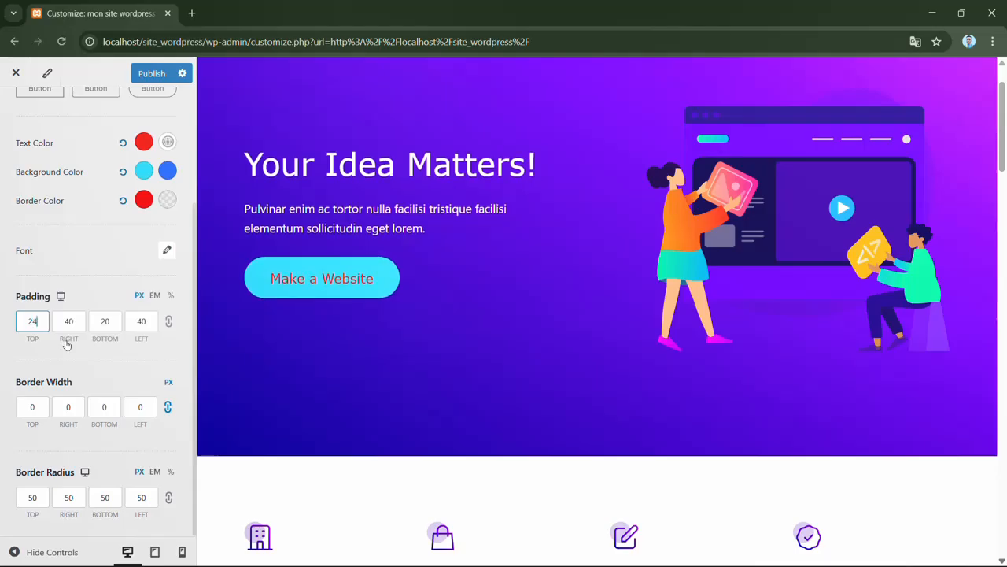
key("Up")
key("Up")
key("Up")
key("Up")
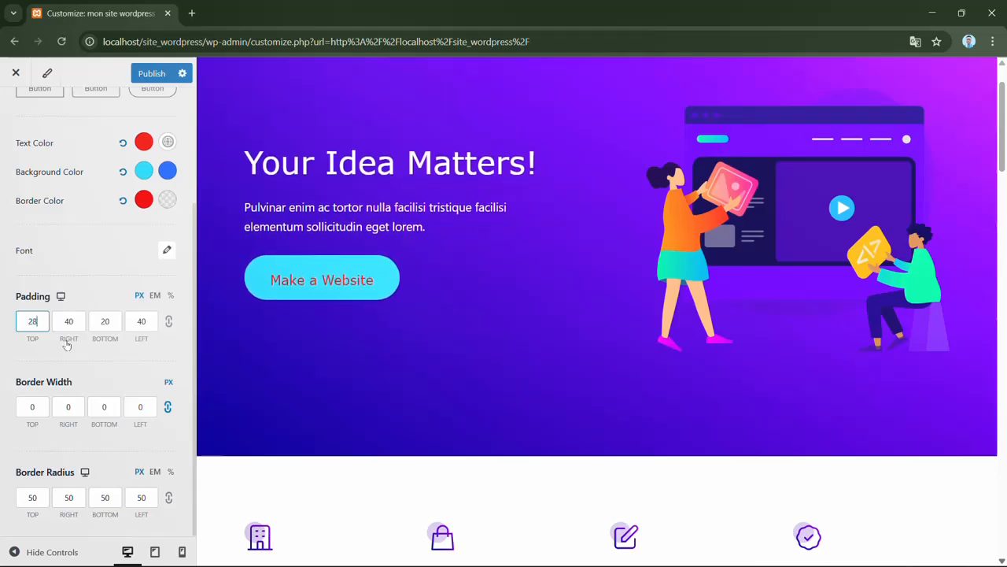
key("Down")
key("Down")
key("Down")
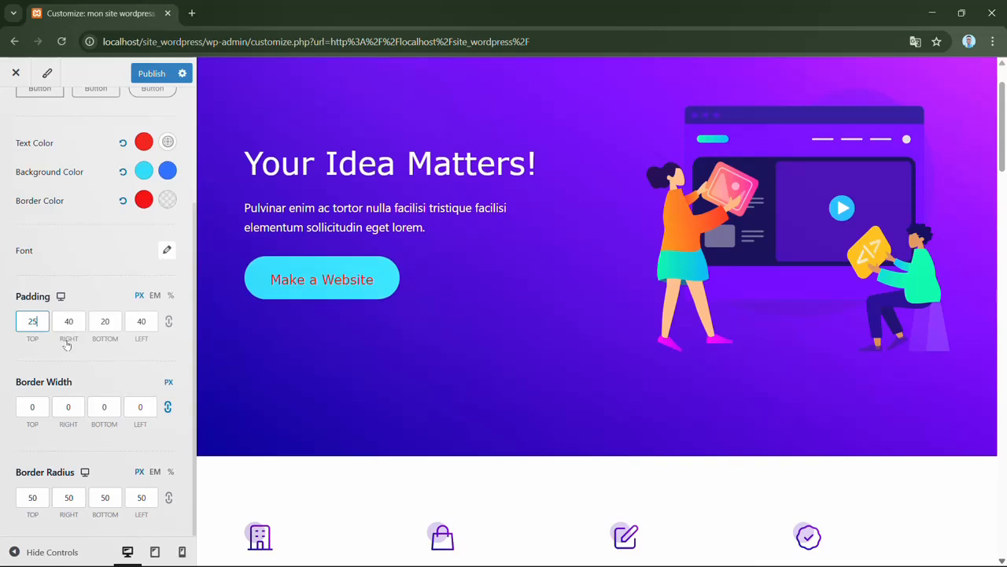
key("Down")
key("Down")
key("Down")
key("Down")
key("Down")
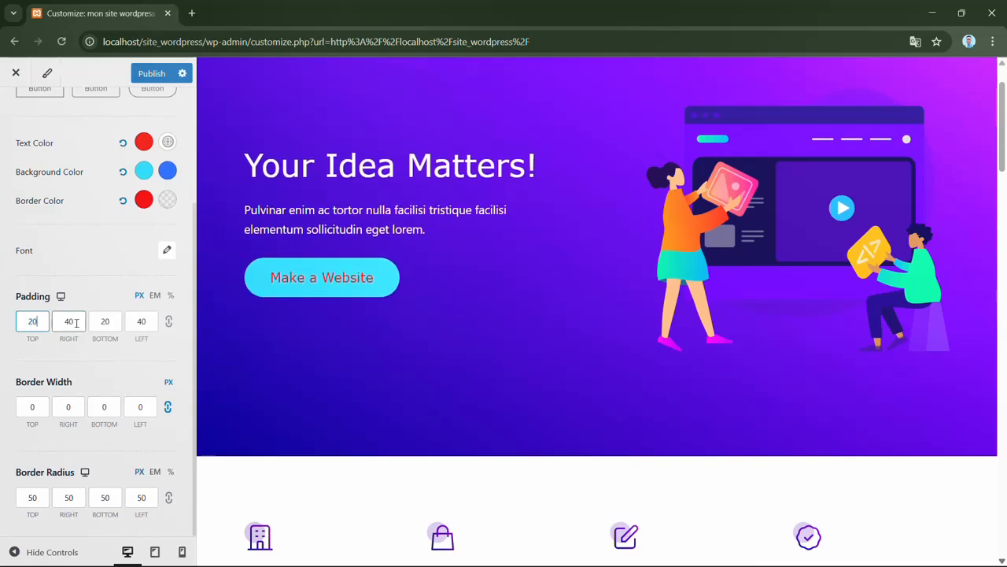
- Try a right padding of up to 58 px on the primary button and return it to 40 px
left_click(75, 323)
key("Up")
key("Up")
key("Up")
key("Up")
key("Up")
key("Up")
key("Up")
key("Up")
key("Up")
key("Up")
key("Up")
key("Up")
key("Up")
key("Up")
key("Up")
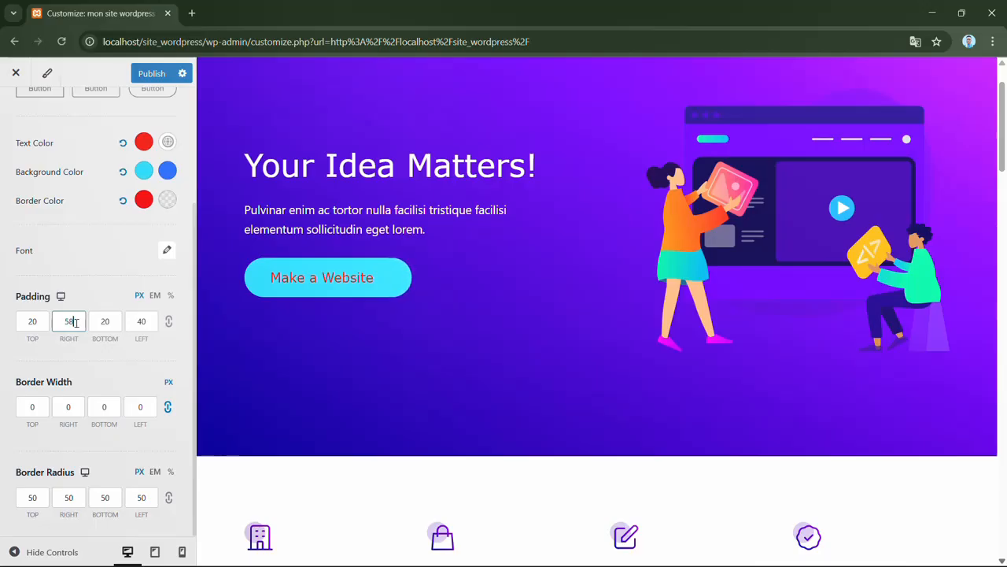
key("Down")
key("Down")
key("Down")
key("Down")
key("Down")
key("Down")
key("Down")
key("Down")
key("Down")
key("Down")
key("Down")
key("Down")
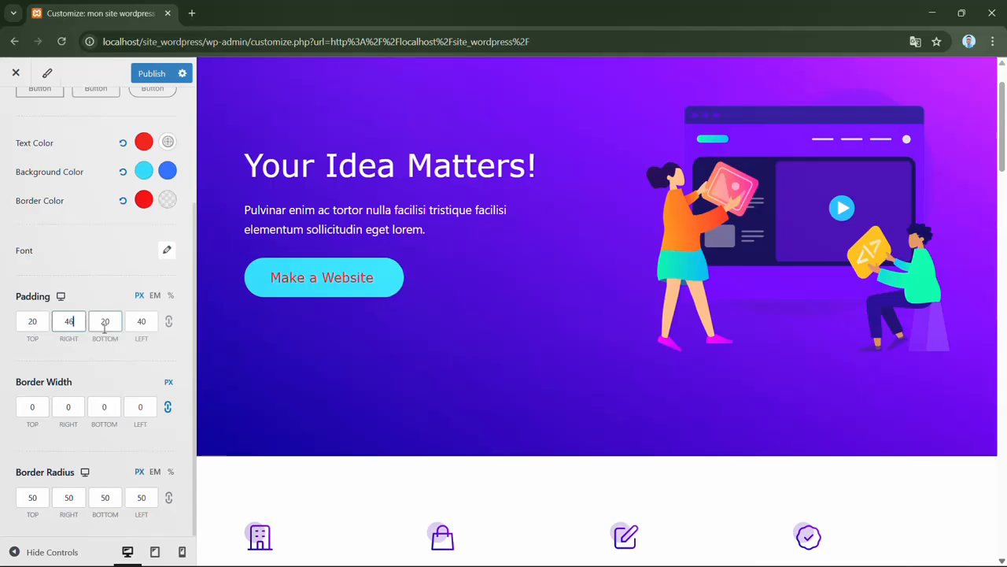
key("Down")
key("Down")
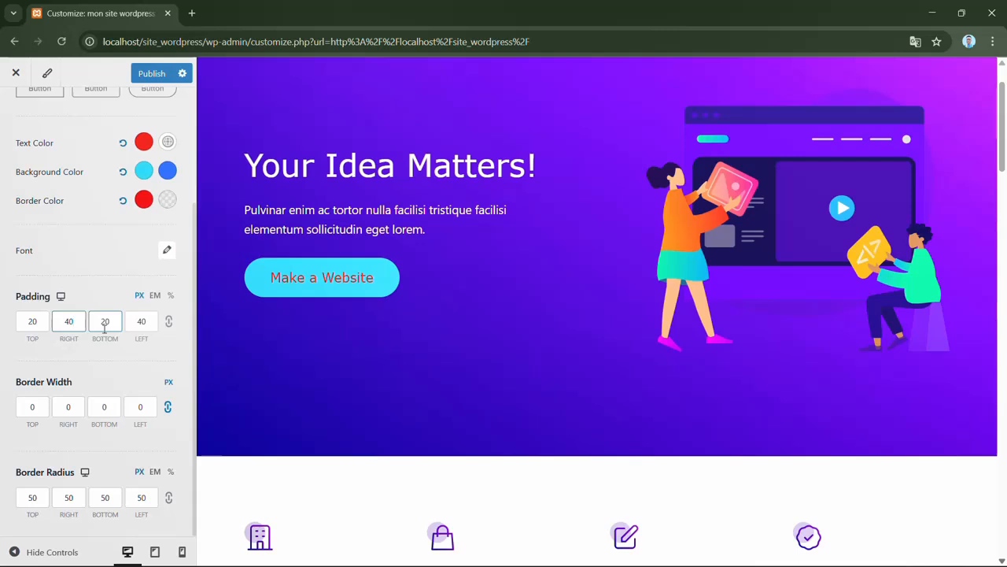
- Link the primary button's four padding values and set them all to 26 px
left_click(169, 321)
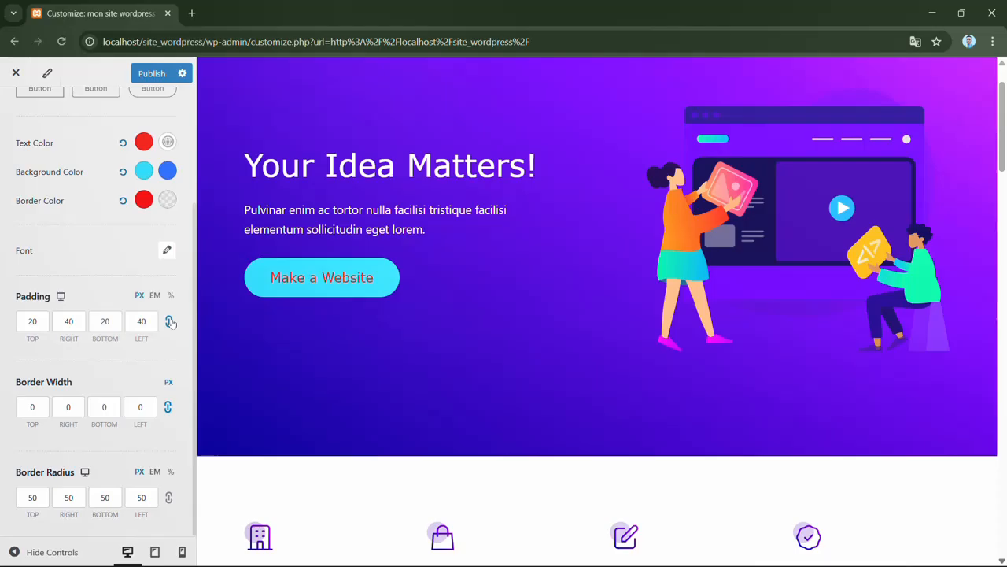
left_click(42, 321)
key("Up")
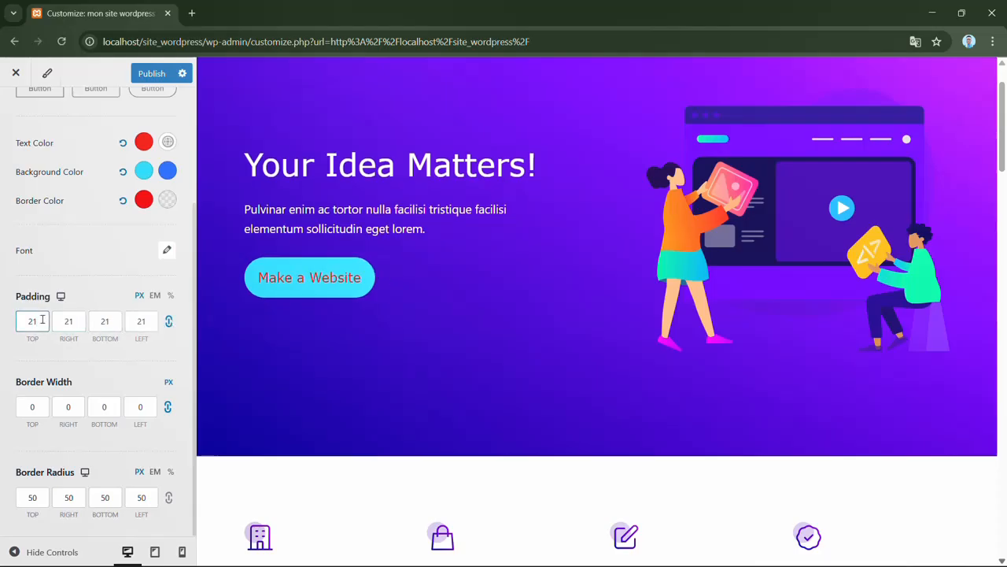
key("Down")
key("Down")
key("Up")
key("Up")
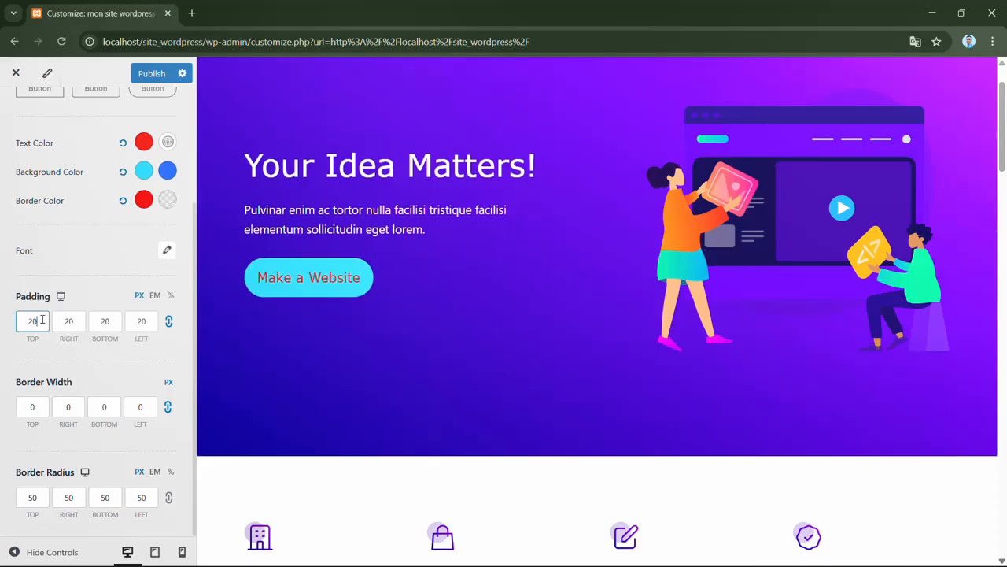
key("Up")
key("Up")
key("Up")
key("Up")
key("Up")
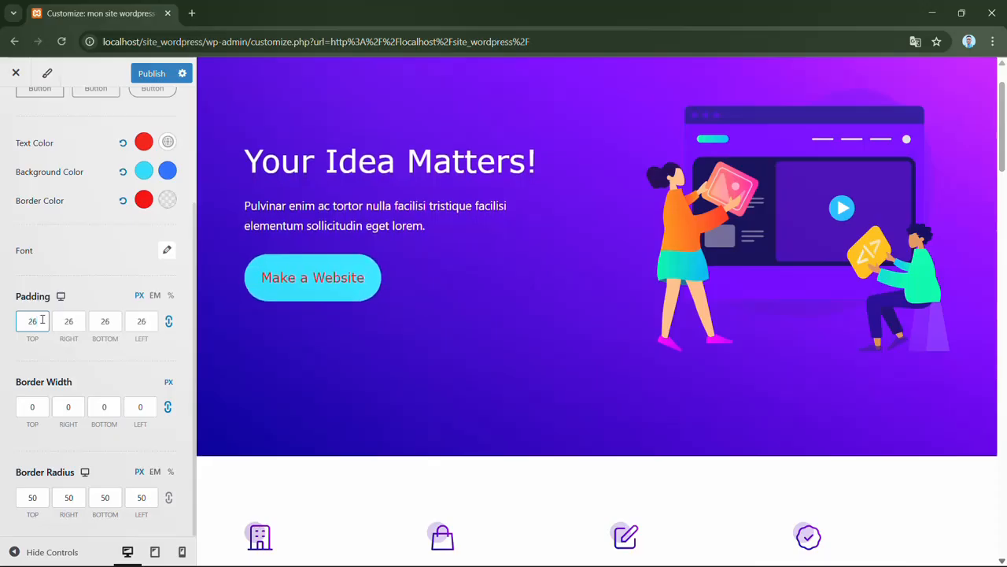
left_click(101, 376)
- Set the primary button's border width to 2 px on all four sides
left_click(36, 407)
left_click(55, 433)
left_click(46, 408)
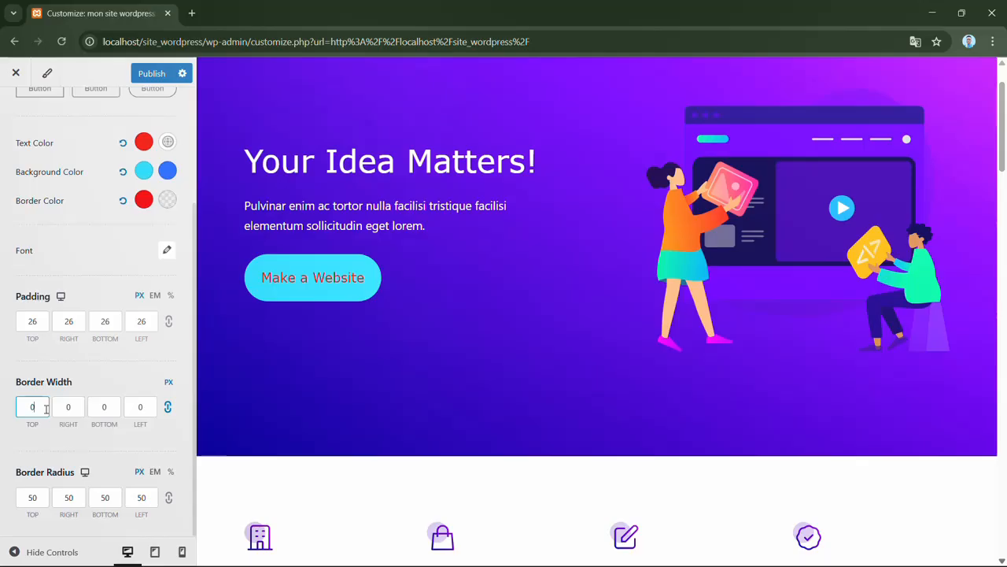
key("Up")
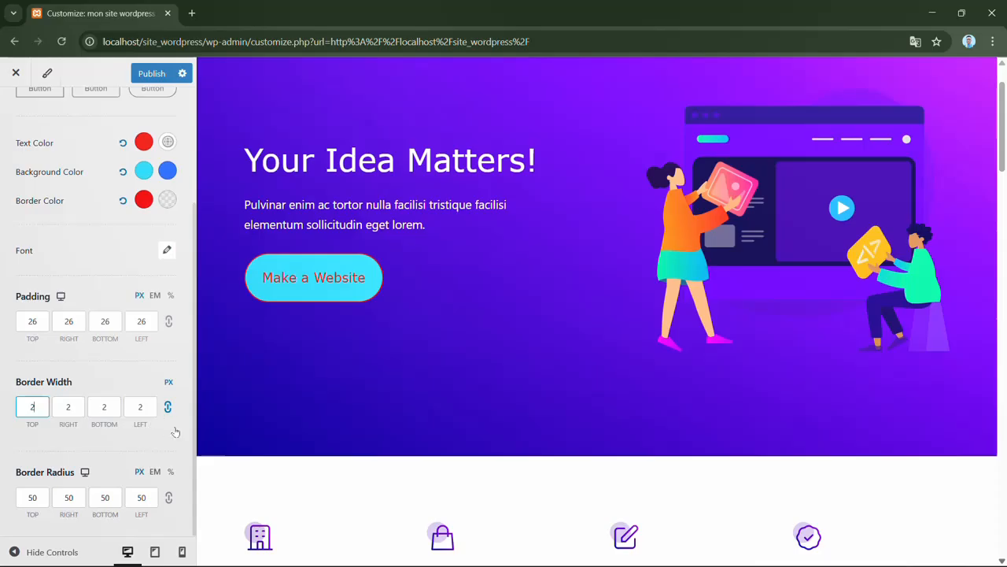
- Link the primary button's border radius values, try them as low as 13 px or less, and settle on 30 px
left_click(169, 450)
left_click(168, 498)
left_click(329, 286)
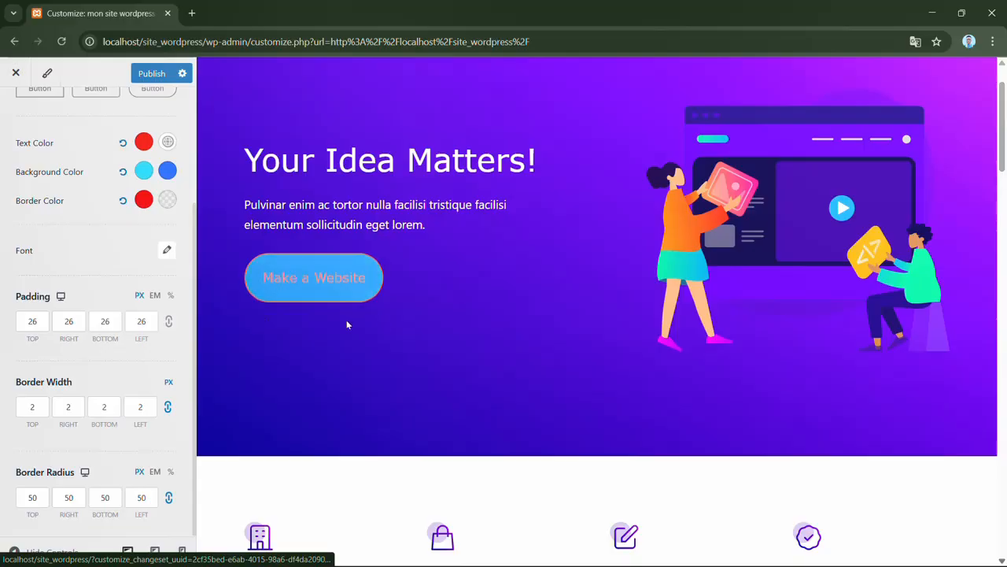
left_click(82, 493)
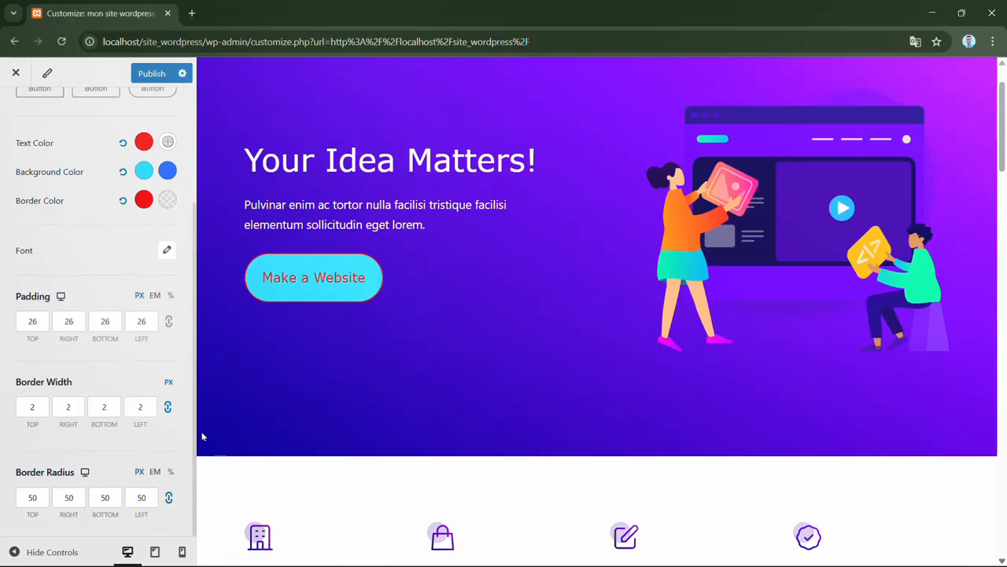
left_click(42, 495)
key("Down")
key("Down")
key("Down")
key("Down")
key("Down")
key("Down")
key("Down")
key("Down")
key("Down")
key("Down")
key("Down")
key("Down")
key("Down")
key("Down")
key("Down")
key("Down")
key("Down")
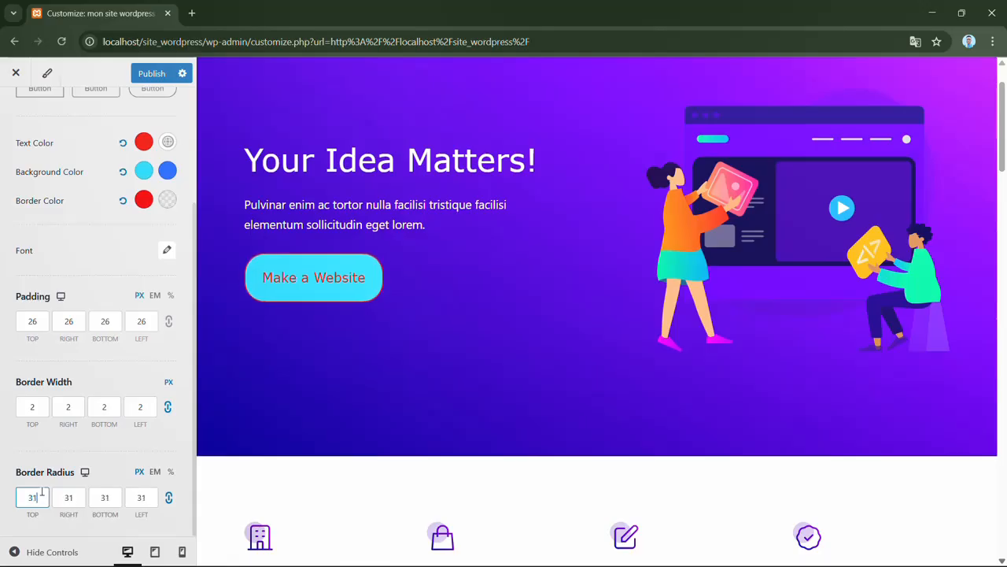
key("Down")
key("Down")
key("Down")
key("Down")
key("Down")
key("Down")
key("Down")
key("Down")
key("Down")
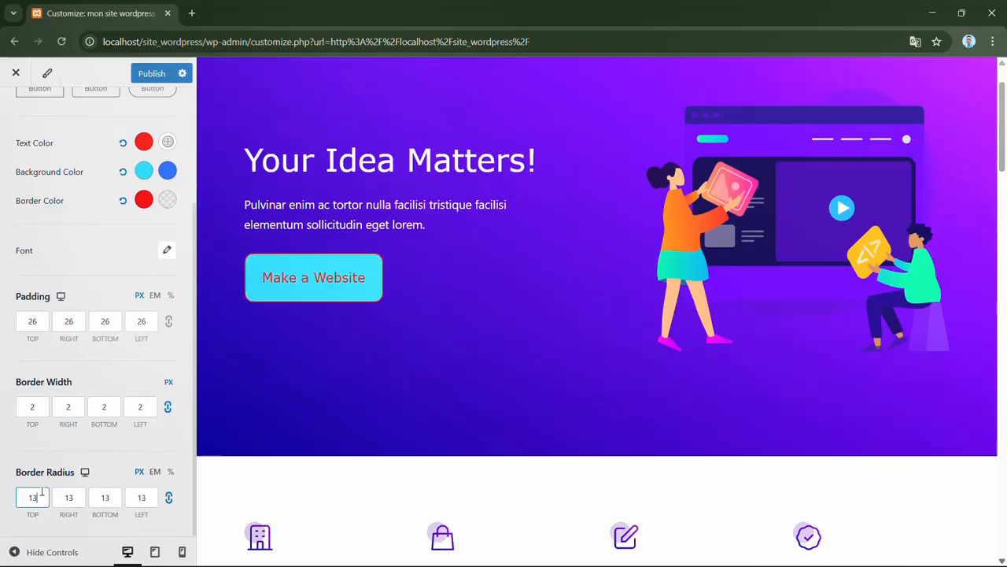
key("Down")
key("Down")
key("Down")
key("Up")
key("Up")
key("Up")
key("Up")
key("Up")
key("Up")
key("Up")
key("Up")
key("Up")
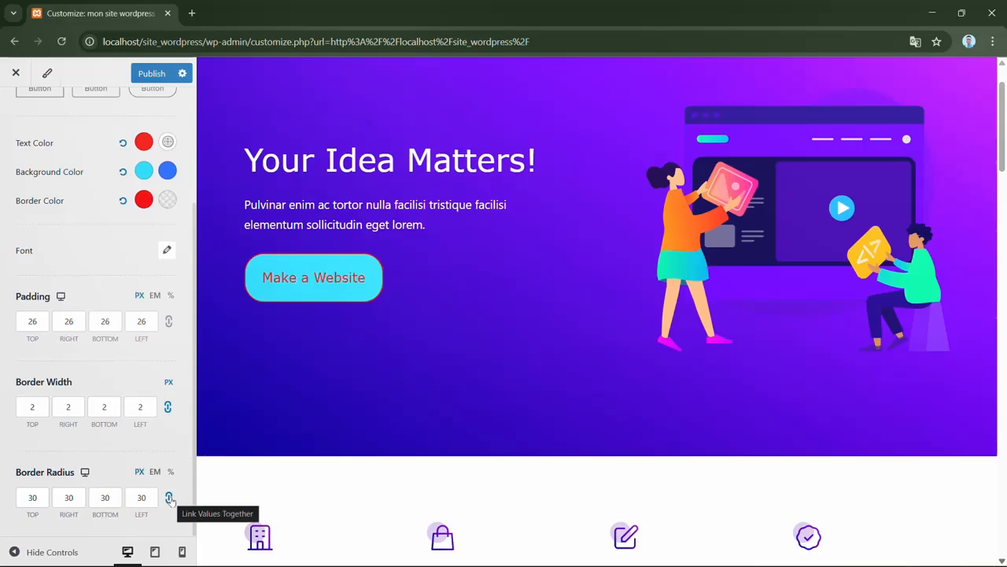
- Unlink the primary button's border radius values and raise only the top value to 51 px
left_click(169, 499)
left_click(42, 502)
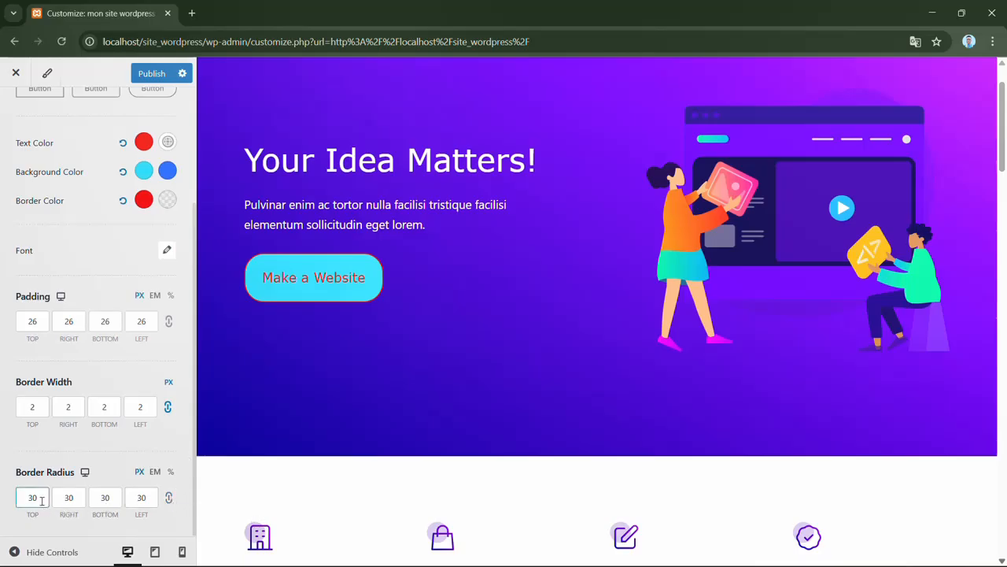
key("Up")
key("Up")
key("Up")
key("Up")
key("Up")
key("Up")
key("Up")
key("Up")
key("Up")
key("Up")
key("Up")
key("Up")
key("Up")
key("Up")
- Raise the left border radius value of the primary button to 74 px
left_click(145, 499)
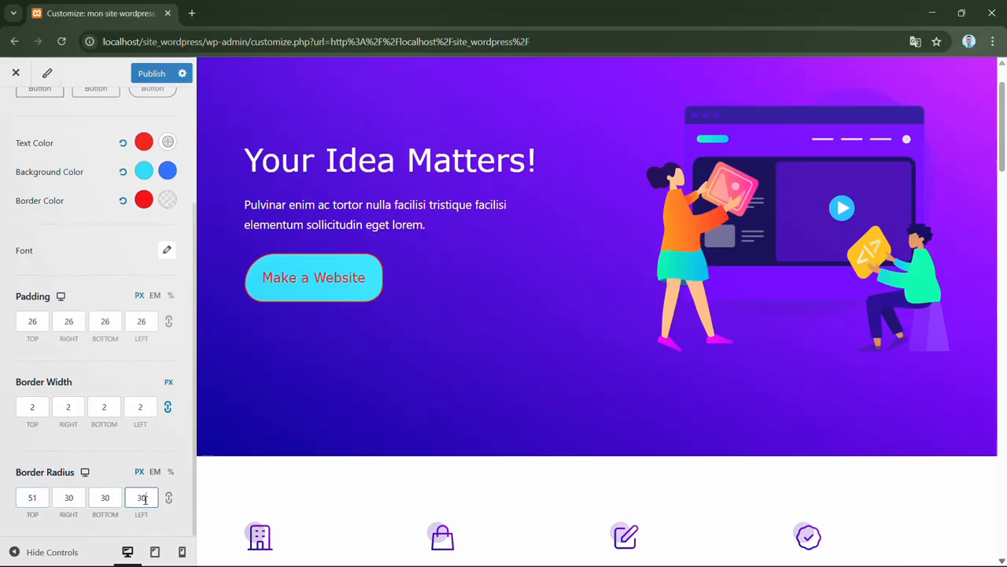
key("Up")
key("Up")
key("Up")
key("Up")
key("Up")
key("Up")
key("Up")
key("Up")
key("Up")
key("Up")
key("Up")
key("Up")
key("Up")
key("Up")
key("Up")
key("Up")
key("Up")
key("Up")
key("Up")
key("Up")
key("Up")
key("Up")
key("Up")
key("Up")
key("Up")
key("Up")
key("Up")
- Raise the top border radius value of the primary button to 80 px
key("Up")
key("Up")
key("Up")
key("Up")
key("Up")
key("Up")
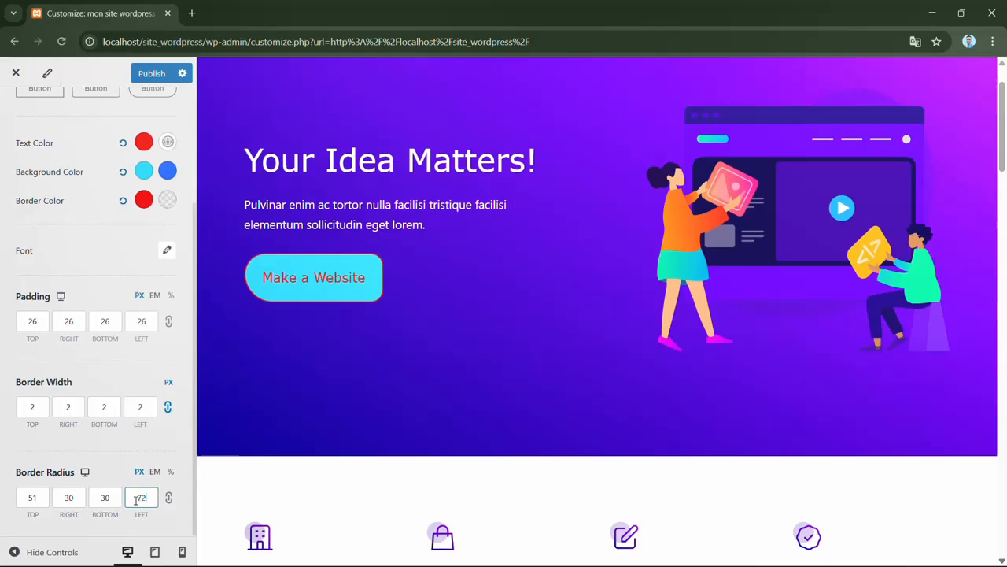
left_click(44, 497)
key("Up")
key("Up")
key("Up")
key("Up")
key("Up")
key("Up")
key("Up")
key("Up")
key("Up")
key("Up")
key("Up")
key("Up")
key("Up")
key("Up")
key("Up")
key("Up")
key("Up")
key("Up")
key("Up")
key("Up")
key("Up")
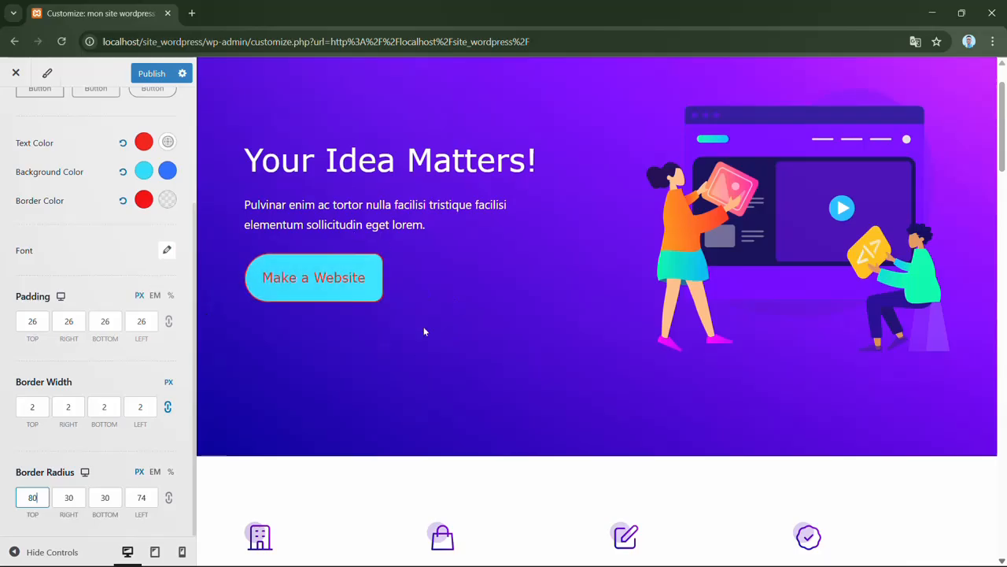
left_click(194, 516)
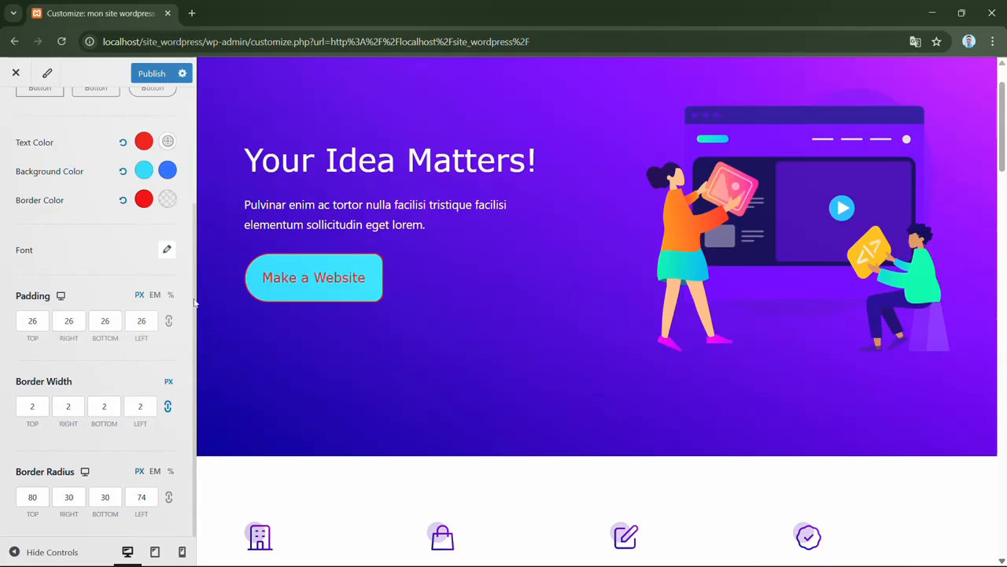
- Return to the Global settings overview and publish the customizations
scroll(196, 185, "up", 1)
scroll(196, 186, "up", 1)
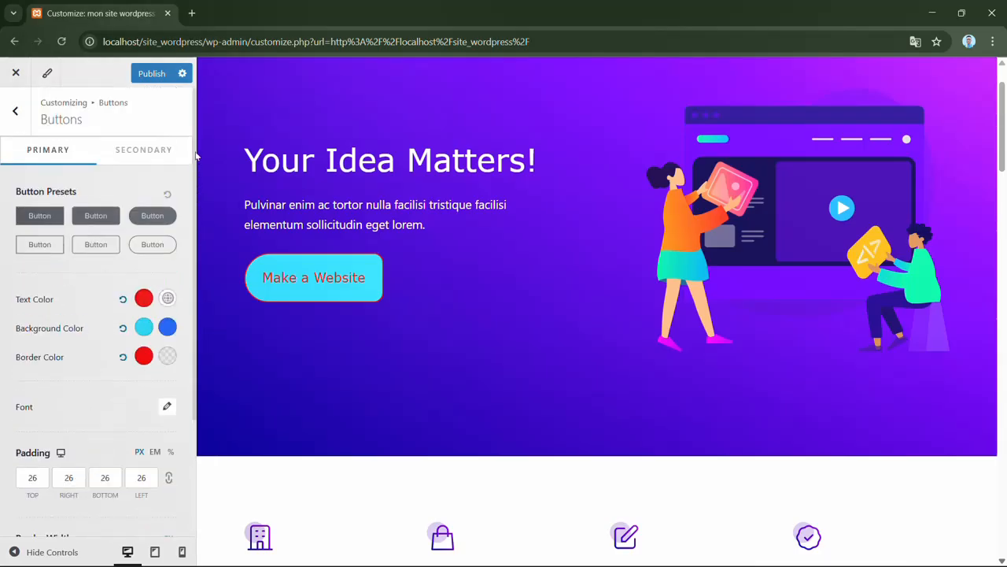
left_click(16, 111)
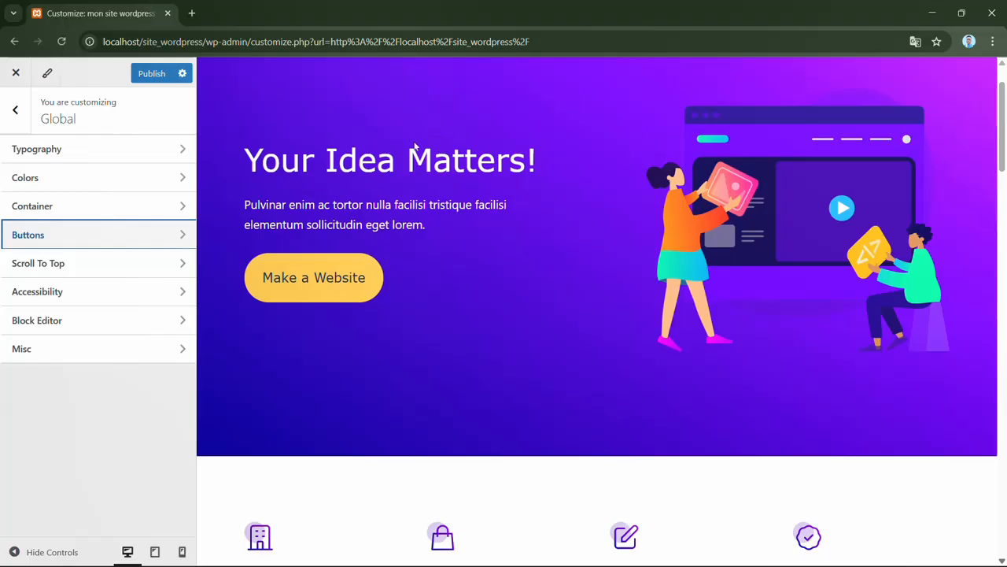
left_click(158, 79)
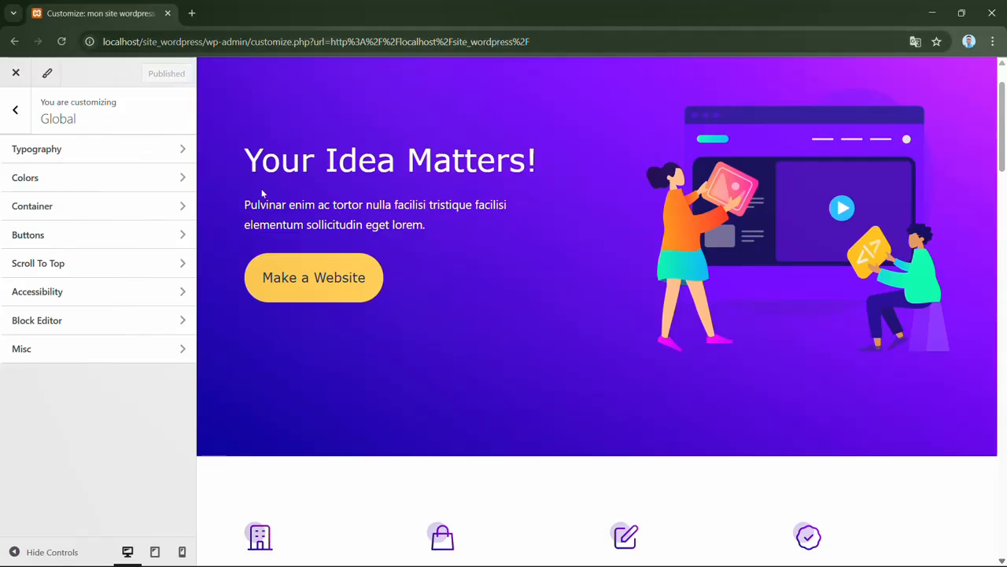
- Open the Scroll To Top settings and test the scroll-to-top button from the end of the previewed page
left_click(158, 269)
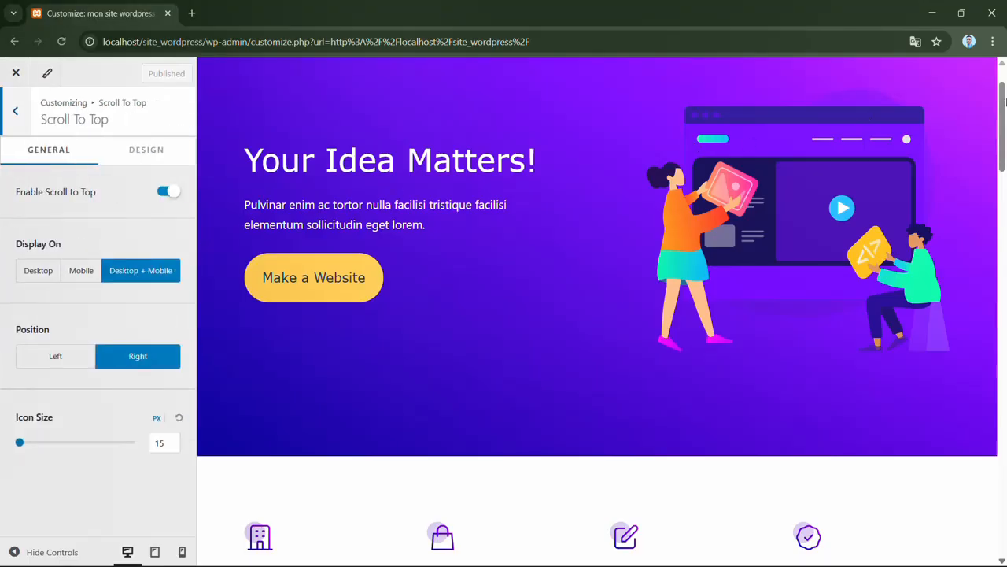
left_click_drag(1006, 93, 1005, 526)
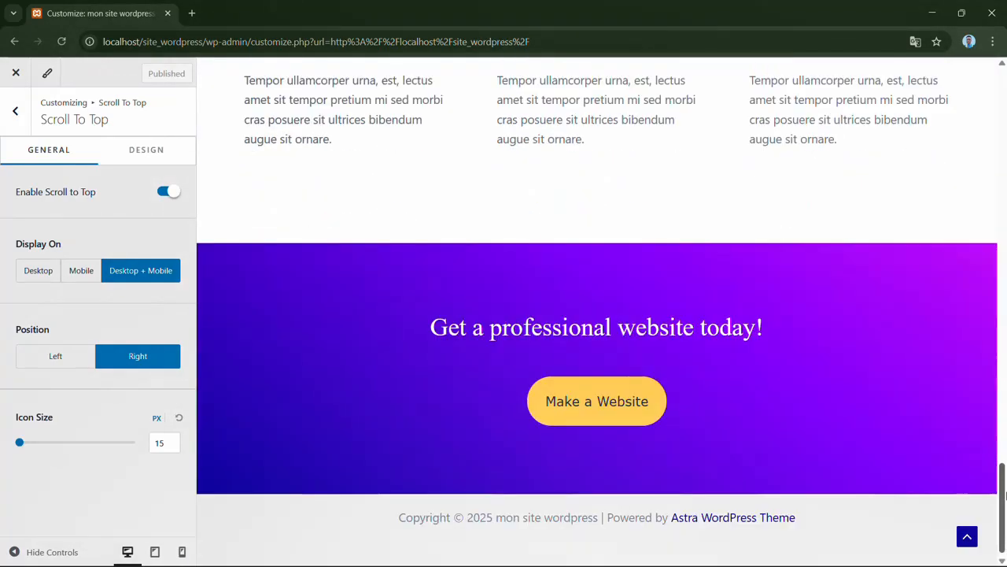
left_click(965, 538)
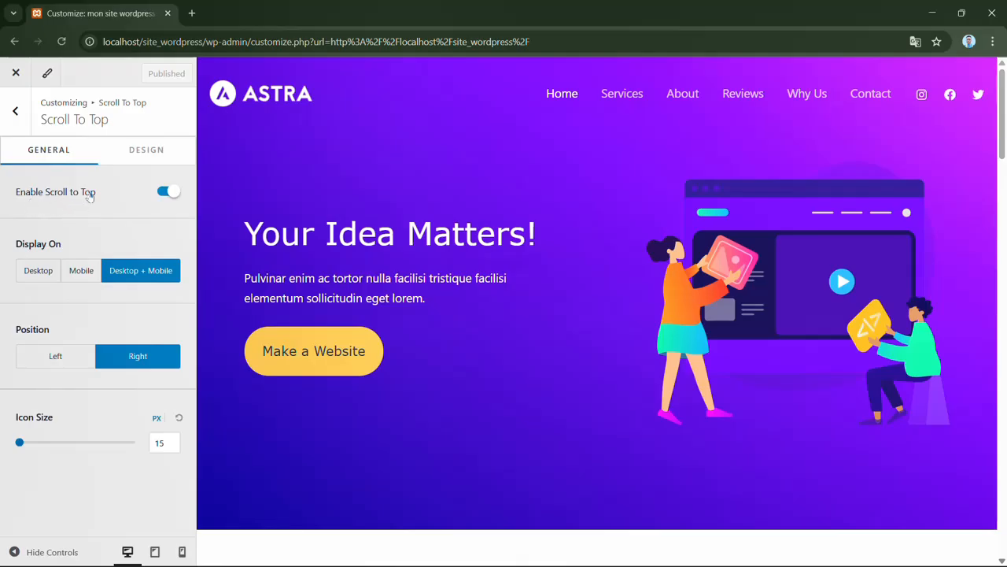
- Try disabling the Scroll to Top button and placing it on the left, restoring each setting
left_click(167, 193)
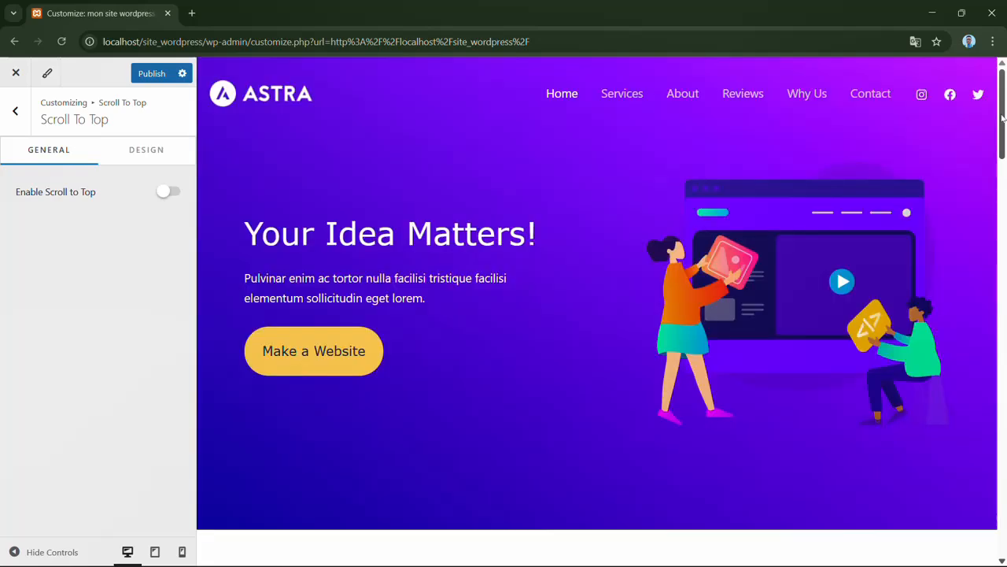
left_click_drag(1002, 118, 1003, 539)
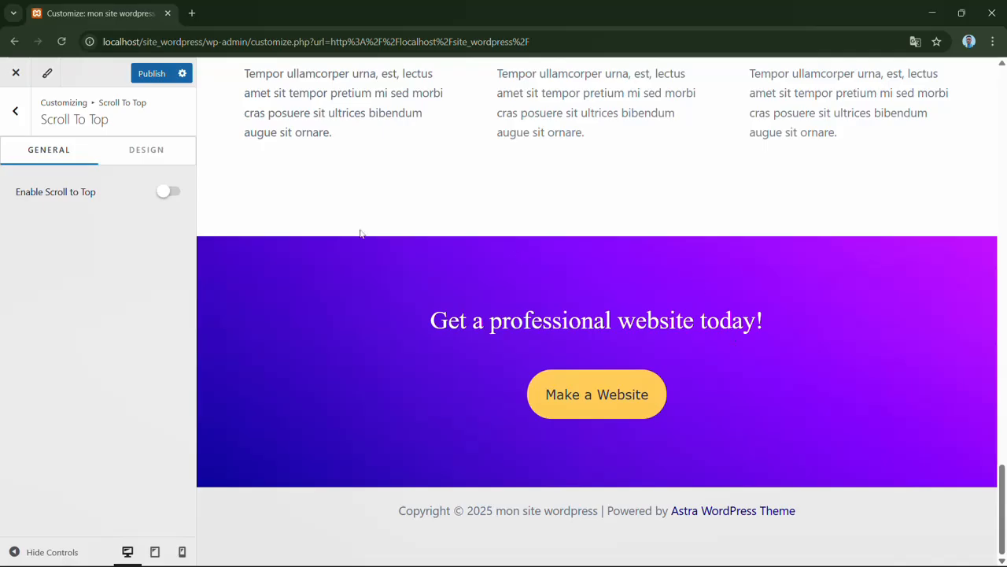
left_click(168, 192)
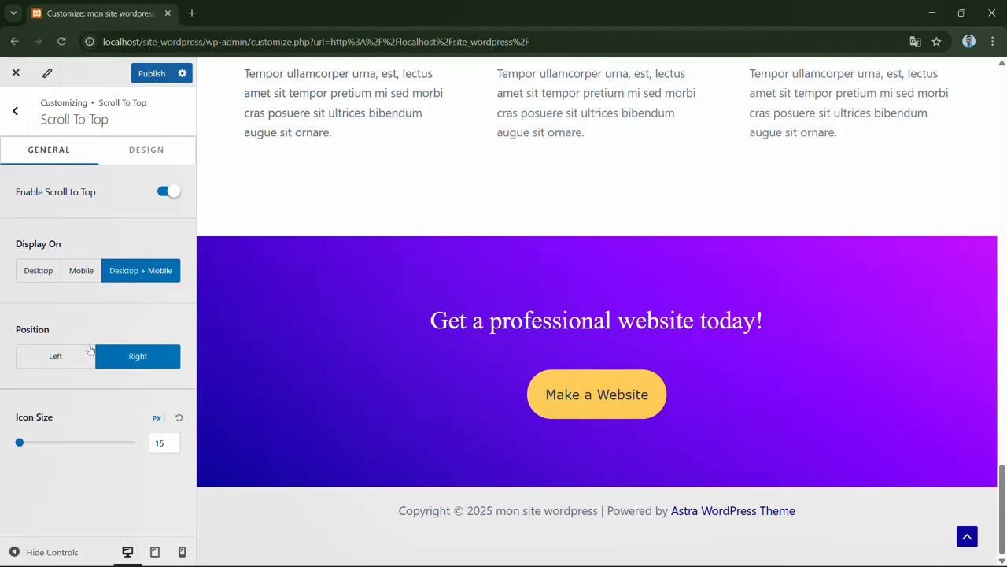
left_click(61, 366)
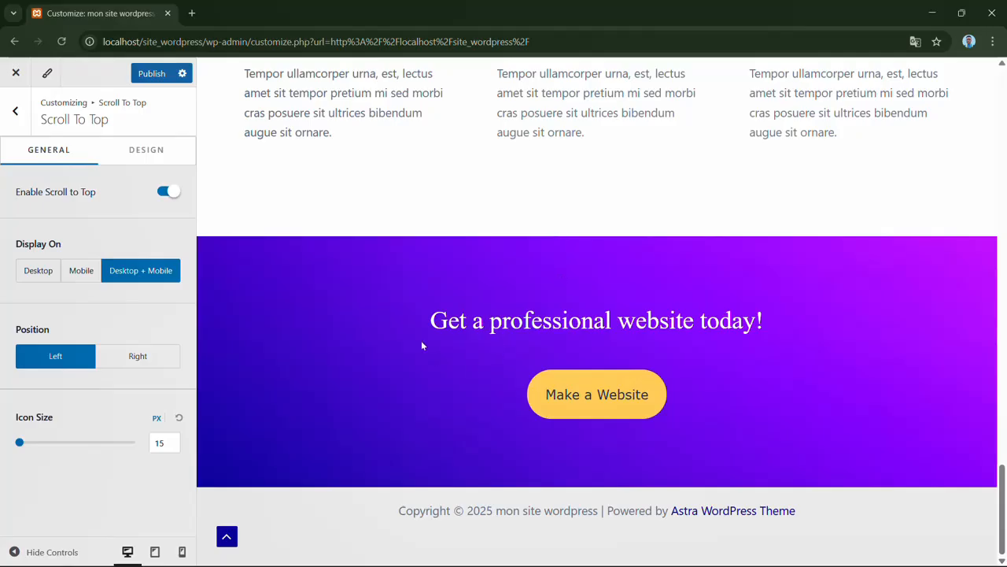
left_click(152, 363)
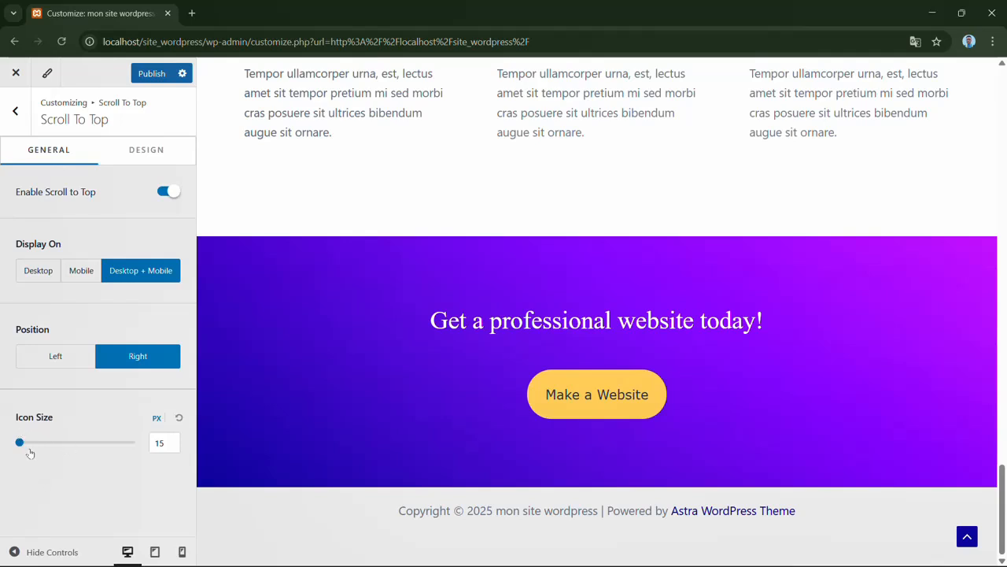
- Set the Scroll to Top icon size to 17 px and its normal icon color to the palette yellow FFCD57
mouse_move(20, 442)
left_mouse_down()
mouse_move(29, 444)
mouse_move(21, 445)
left_mouse_up()
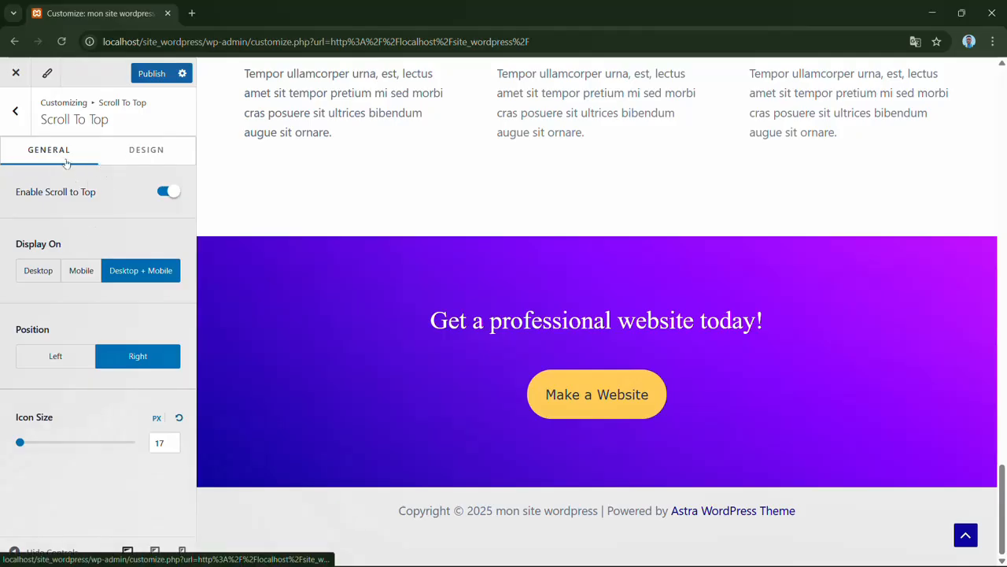
left_click(146, 156)
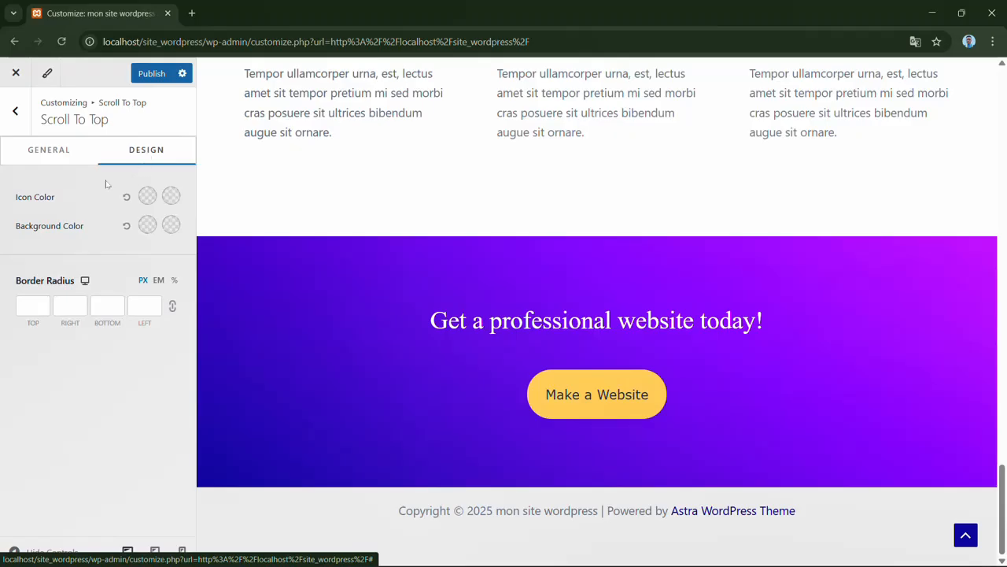
left_click(147, 196)
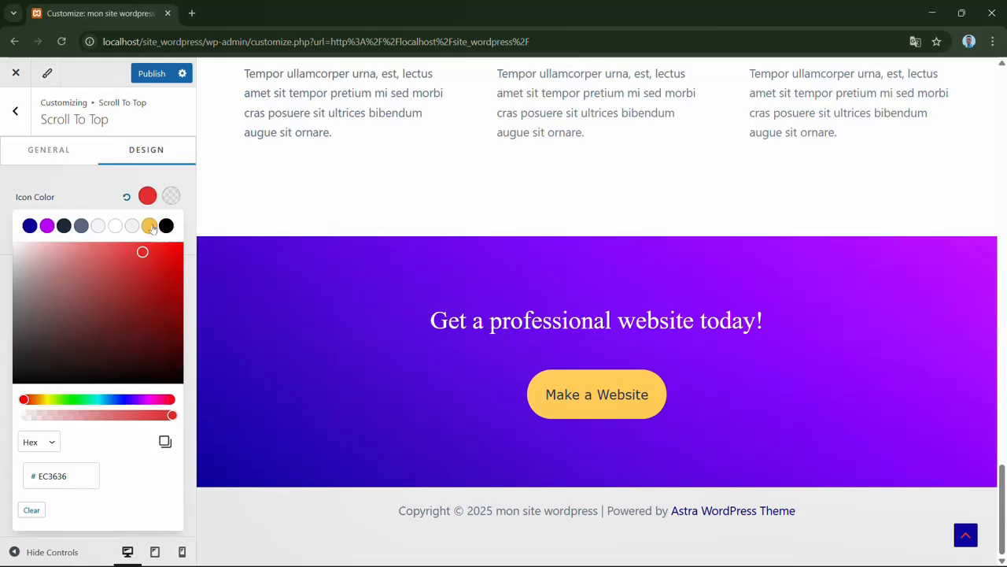
left_click(150, 227)
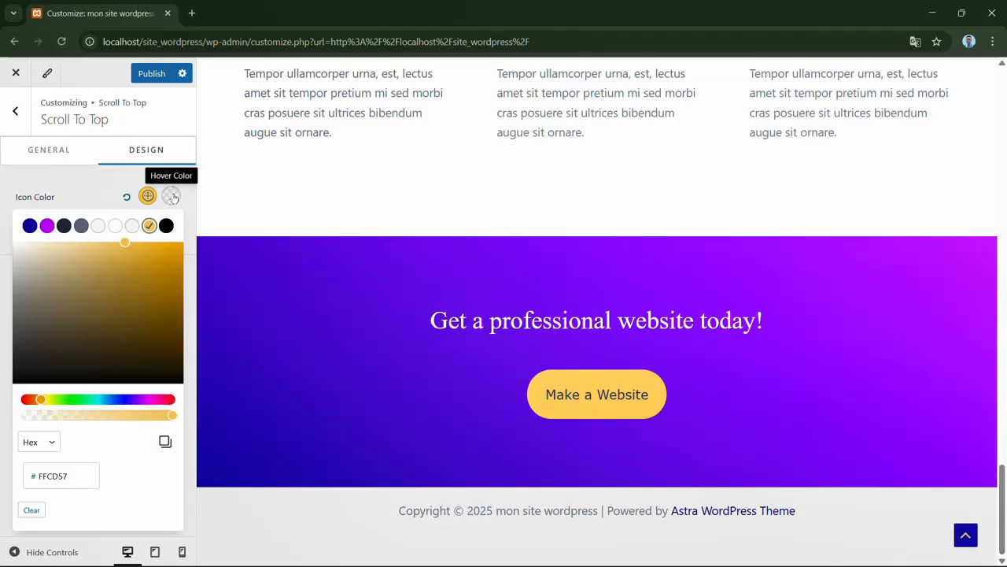
- Set the Scroll to Top icon's hover color to white FFFFFF
left_click(171, 196)
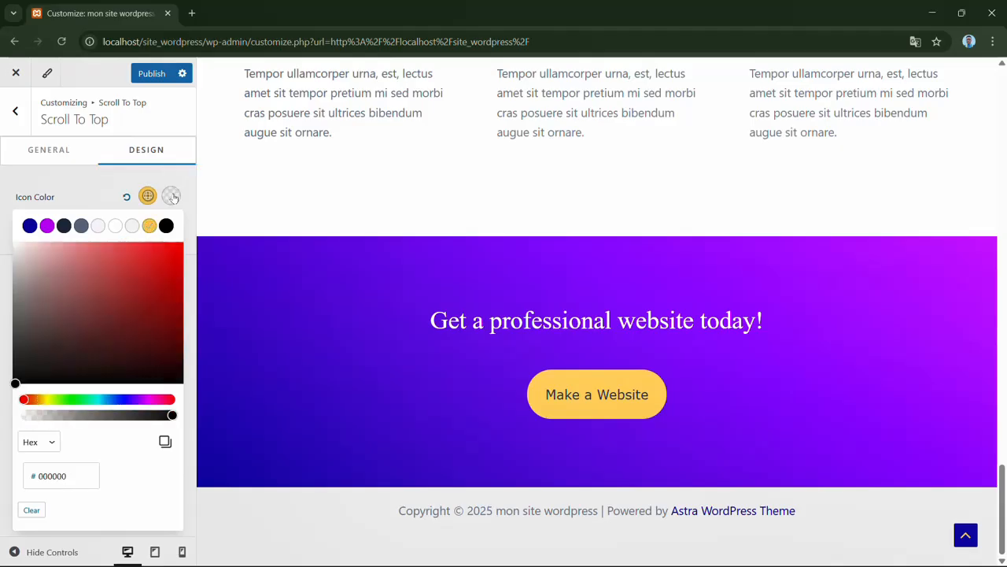
left_click_drag(56, 268, 11, 241)
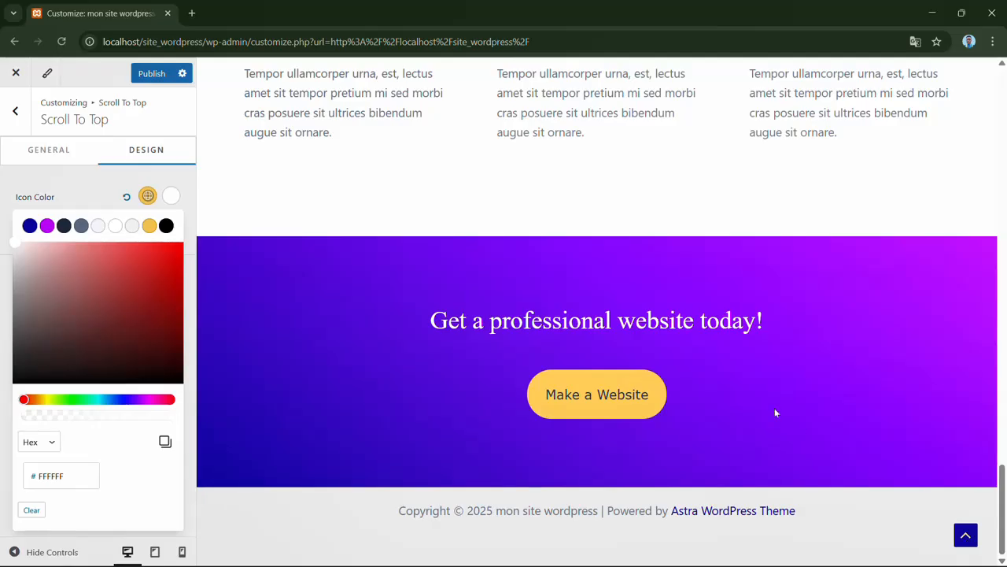
left_click(94, 188)
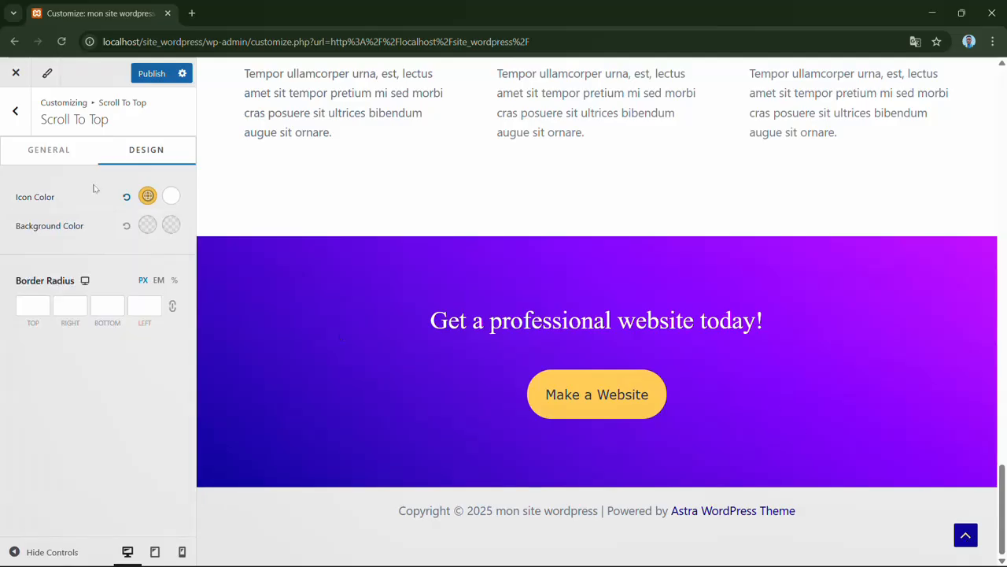
- Set the Scroll to Top button's normal background color to a blue close to 3E5BF3
left_click(150, 226)
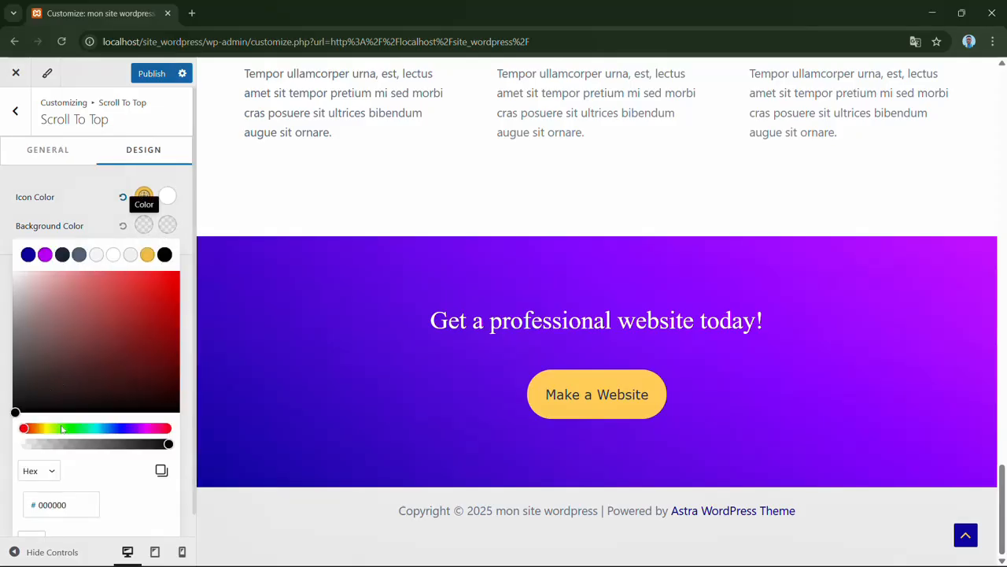
left_click(109, 428)
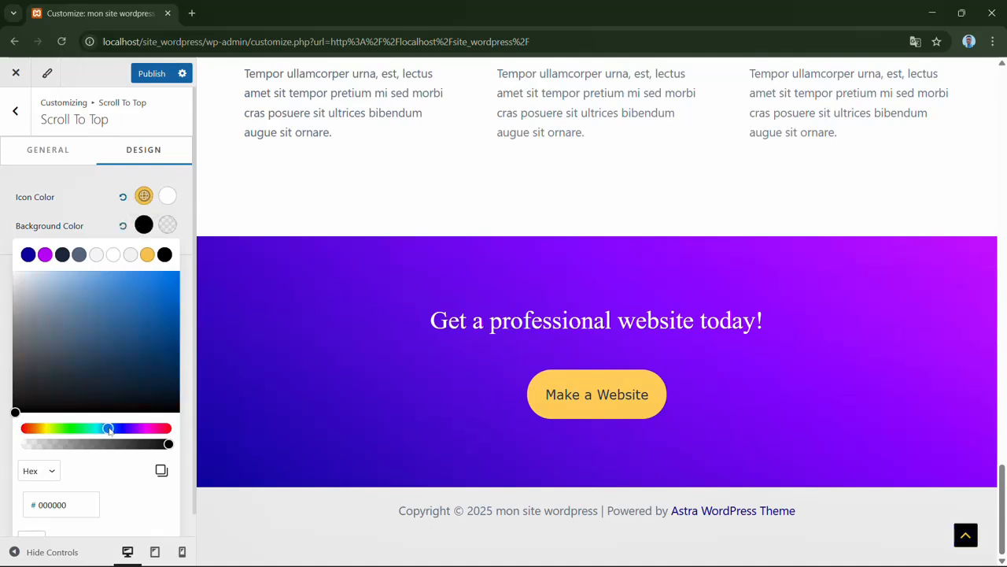
left_click_drag(108, 430, 117, 430)
left_click(135, 278)
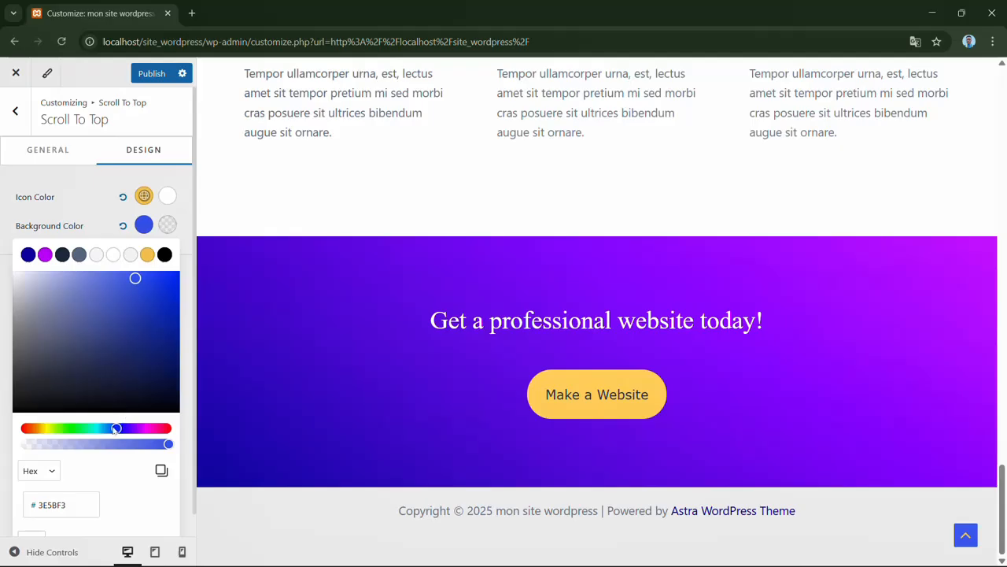
mouse_move(116, 429)
left_mouse_down()
mouse_move(106, 430)
mouse_move(117, 429)
left_mouse_up()
- Set the Scroll to Top button's hover background color to the light red ED6868
left_click(167, 226)
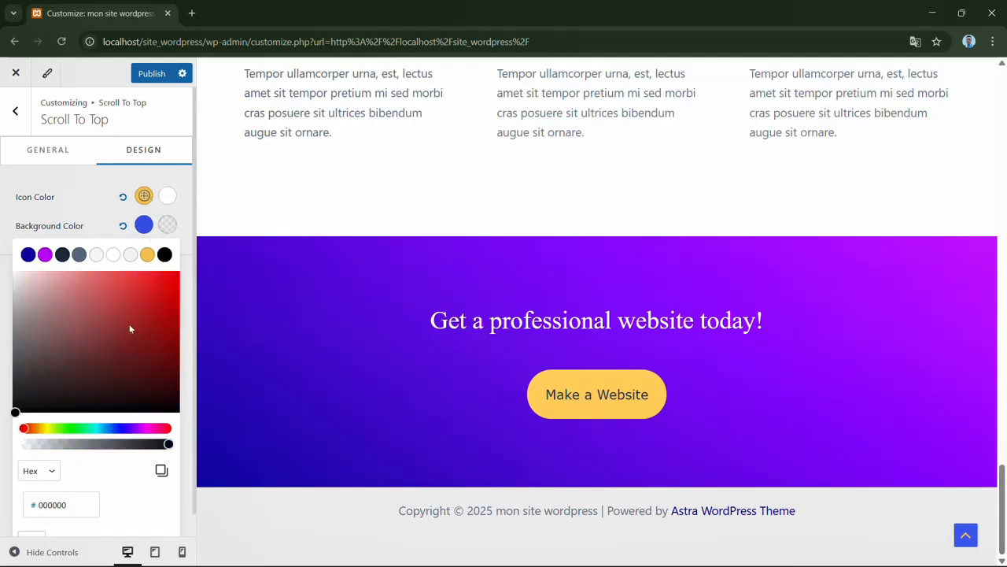
left_click(106, 282)
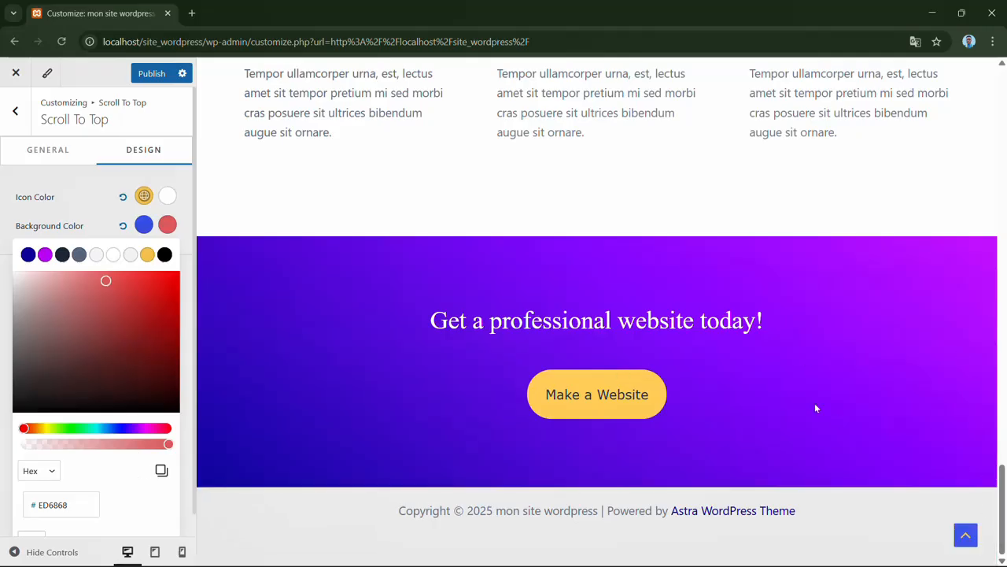
left_click(95, 189)
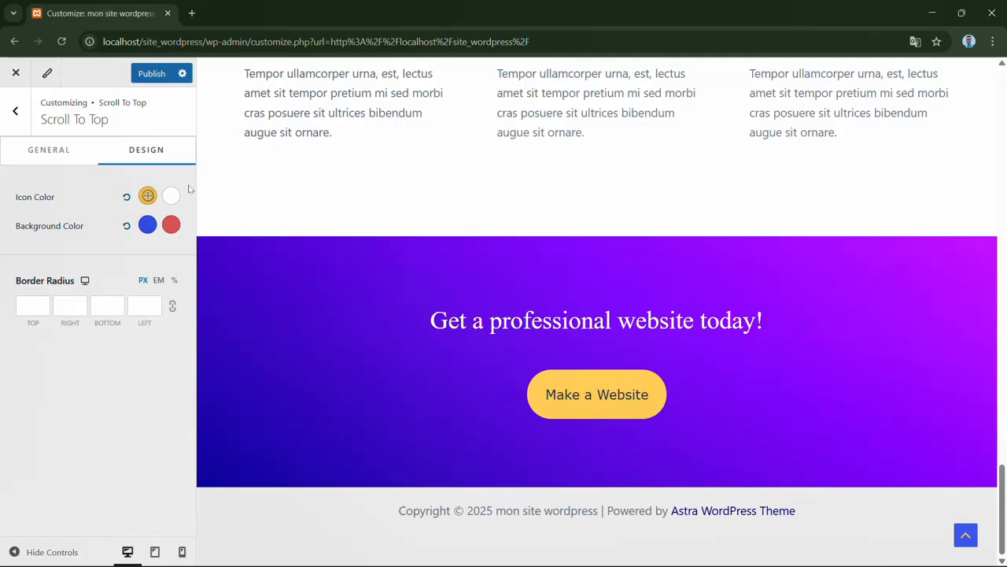
- Return to the Global settings and look over the Accessibility and Block Editor options
left_click(17, 113)
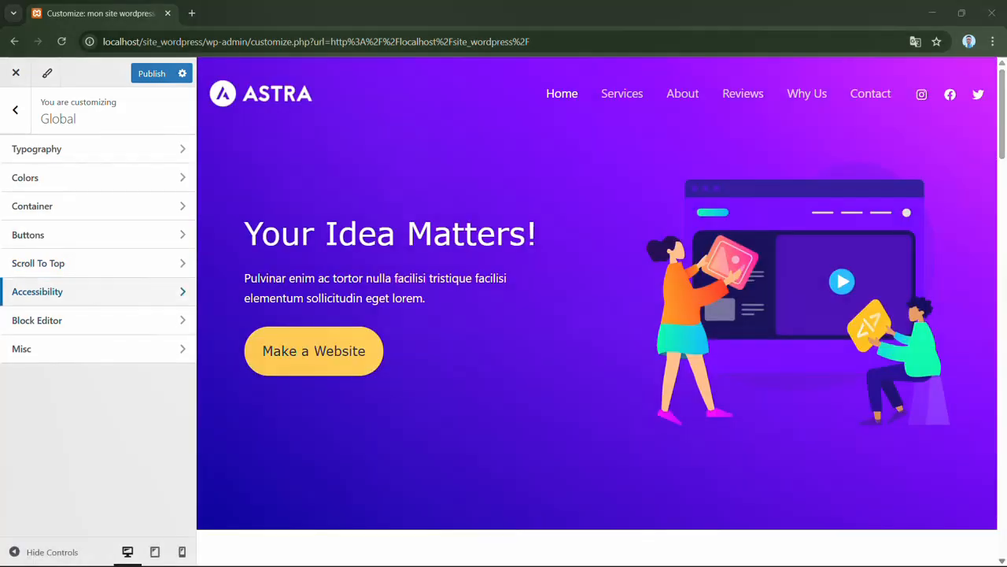
left_click(176, 292)
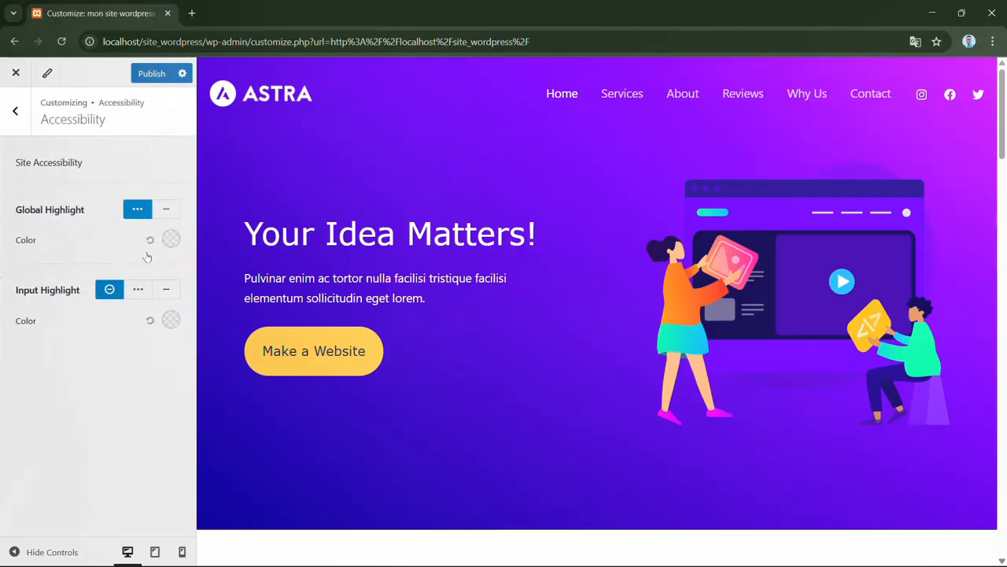
left_click(6, 116)
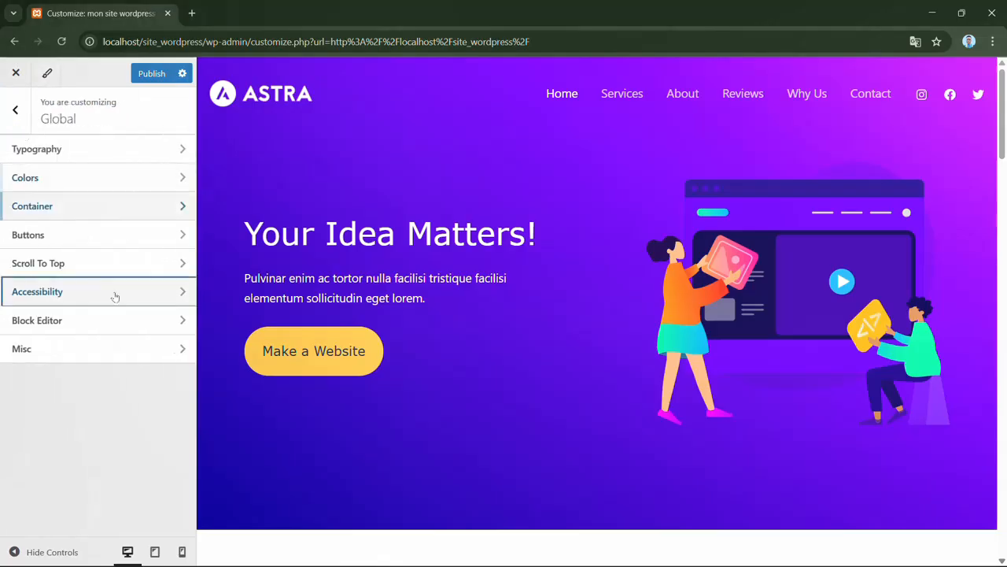
left_click(161, 319)
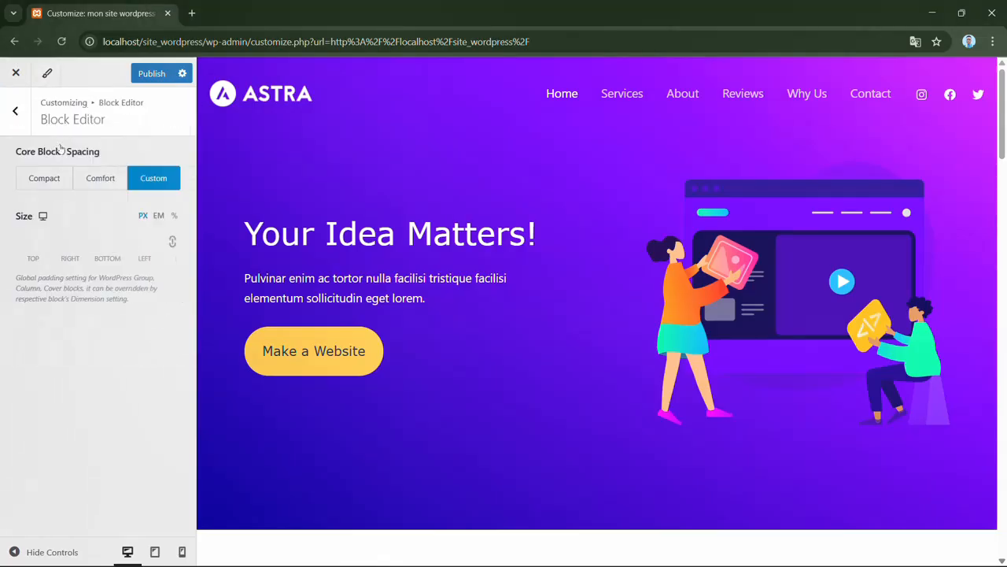
left_click(16, 107)
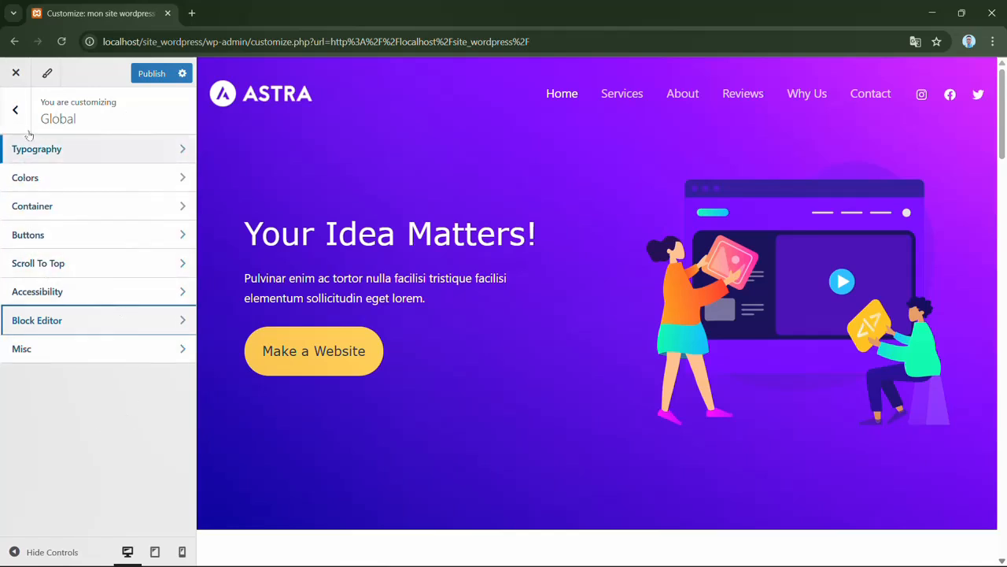
- Leave the Global settings and open the Site Title & Logo settings in the Header Builder
left_click(15, 110)
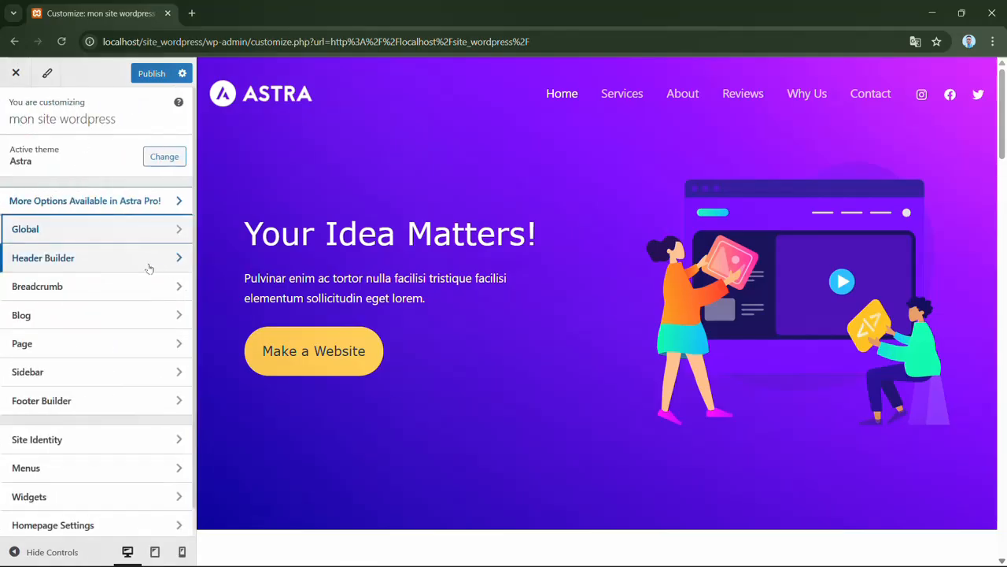
left_click(100, 266)
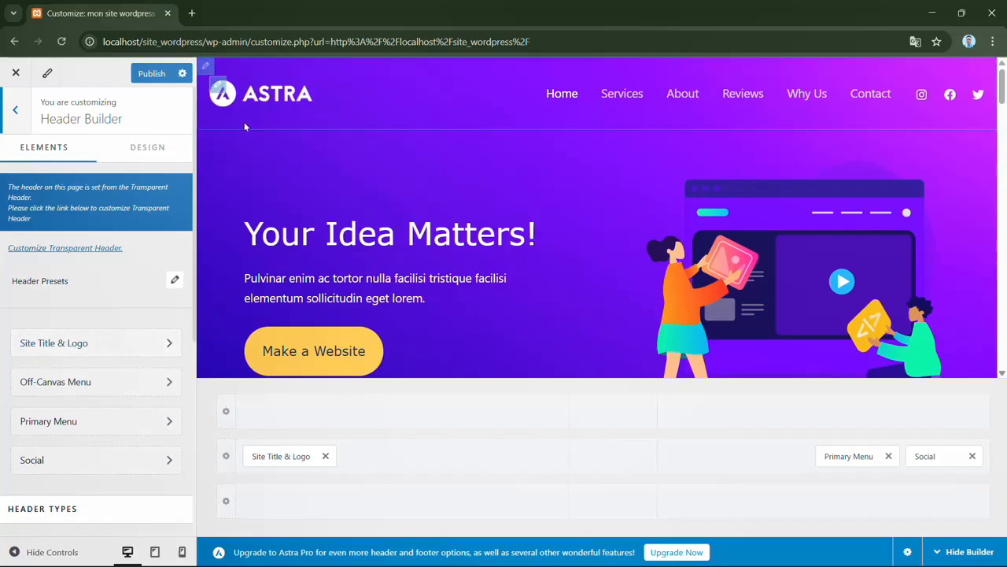
left_click(162, 342)
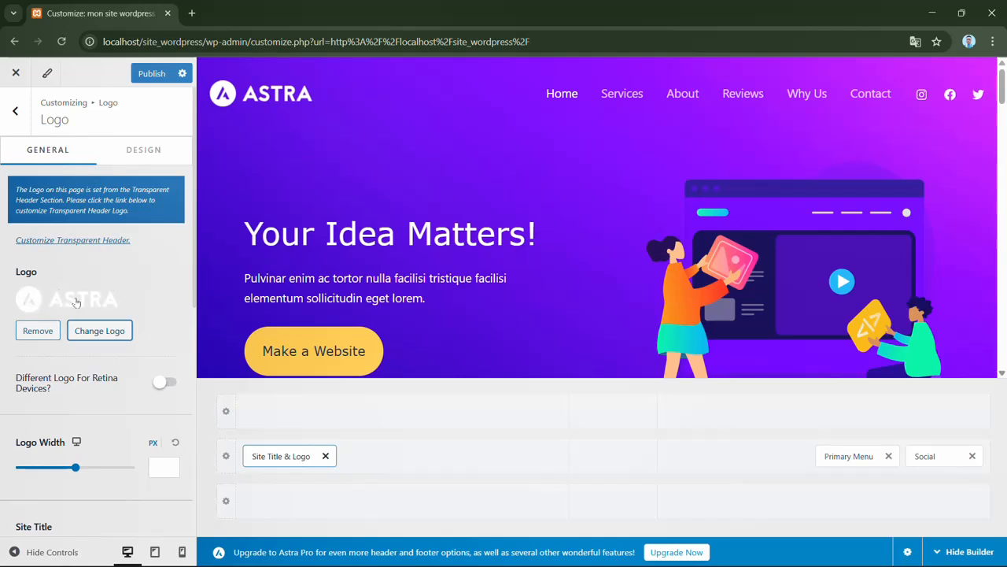
- Upload Logo IMCA OK.png from the Images folder as a replacement for the header logo
left_click(126, 336)
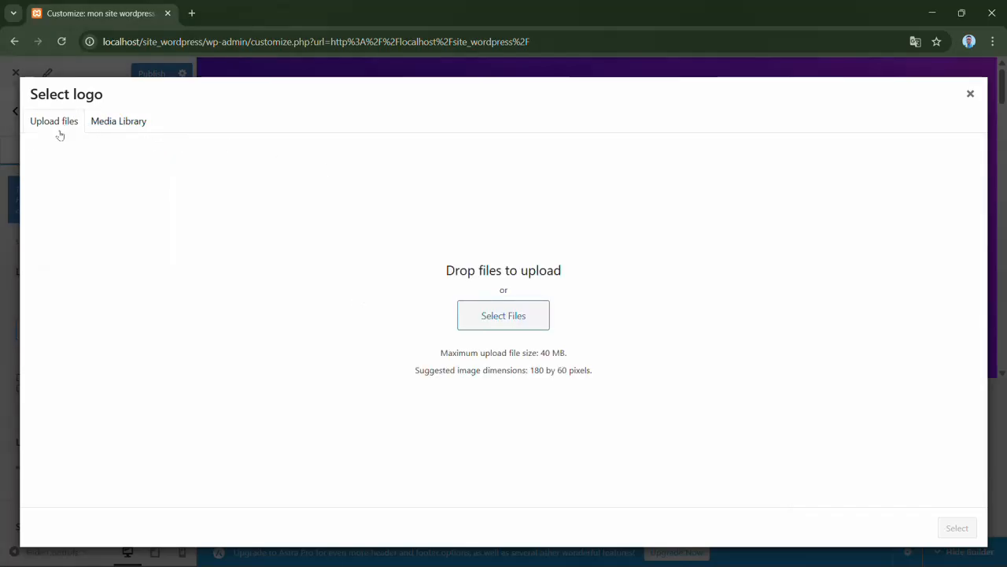
left_click(525, 319)
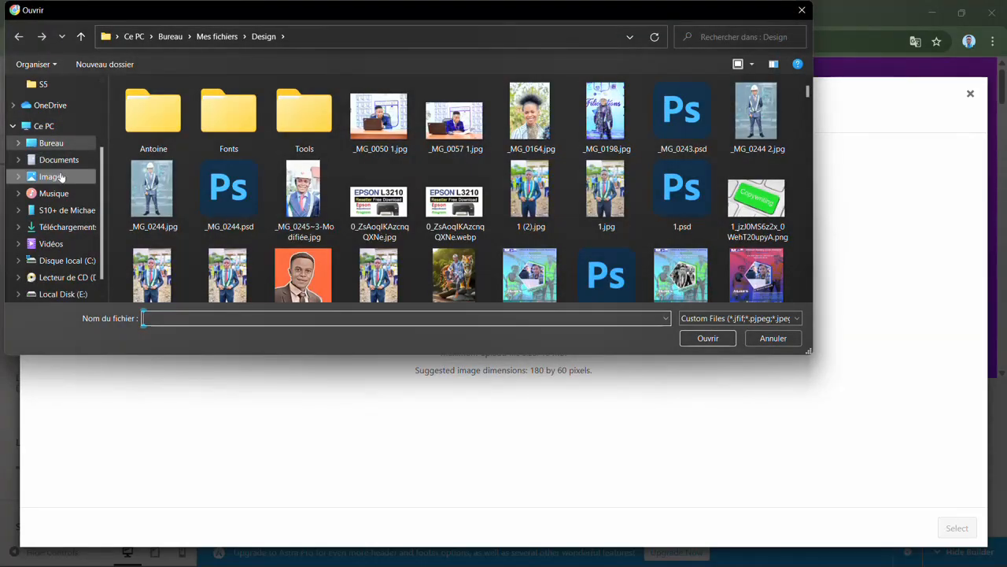
left_click(52, 177)
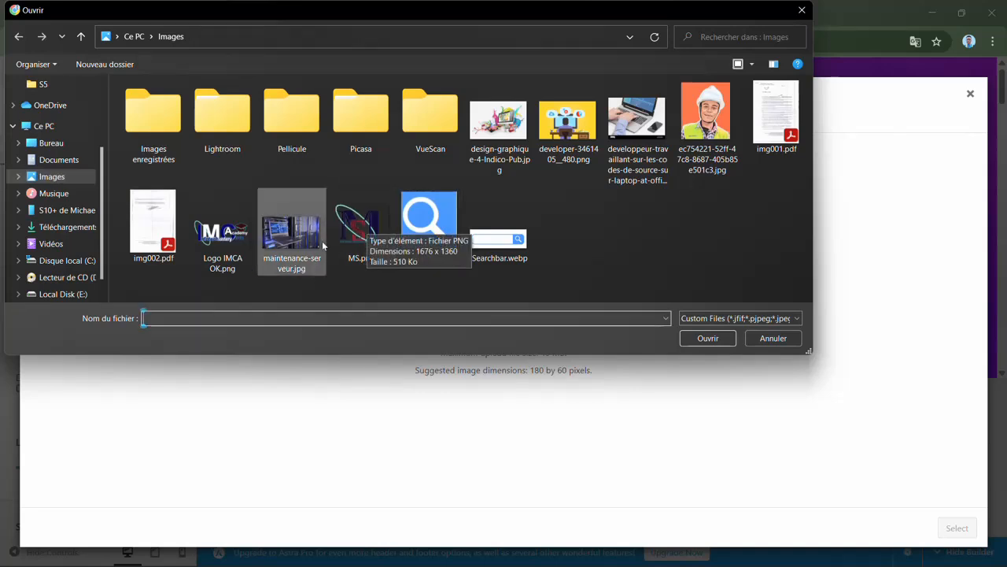
left_click(226, 264)
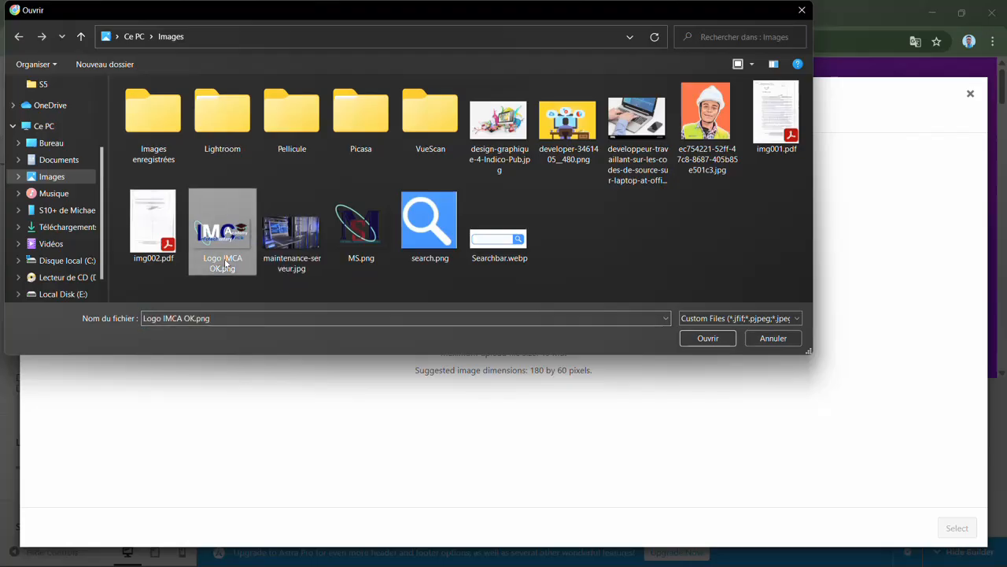
left_click(702, 342)
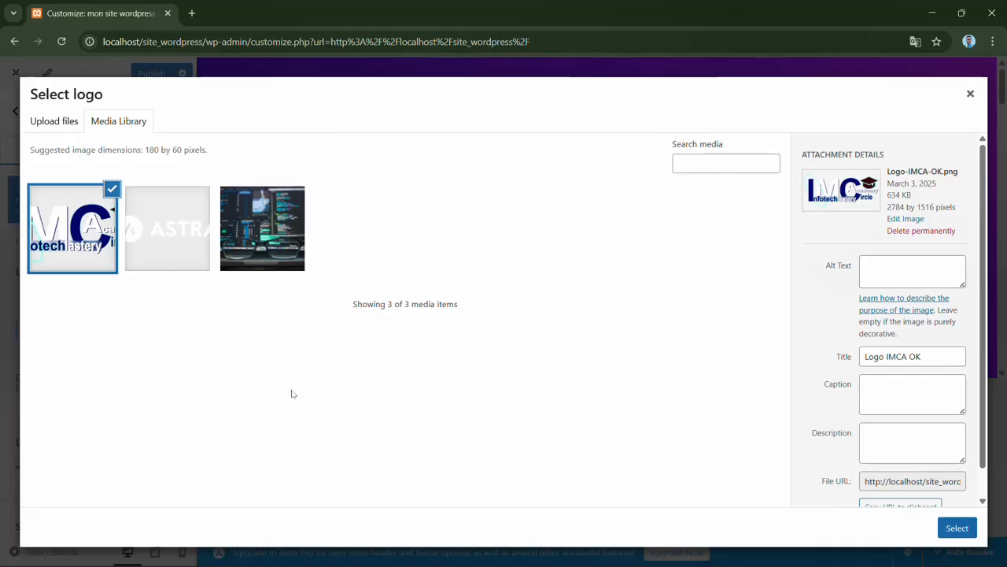
- Select the uploaded image as the logo, try a taller crop area, and apply the image without cropping
left_click(956, 529)
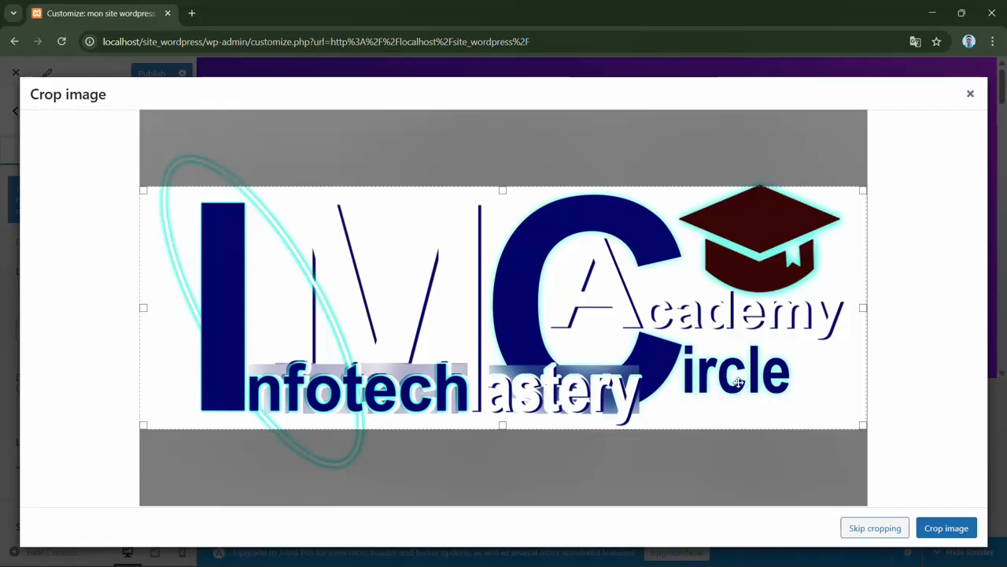
left_click_drag(503, 187, 502, 144)
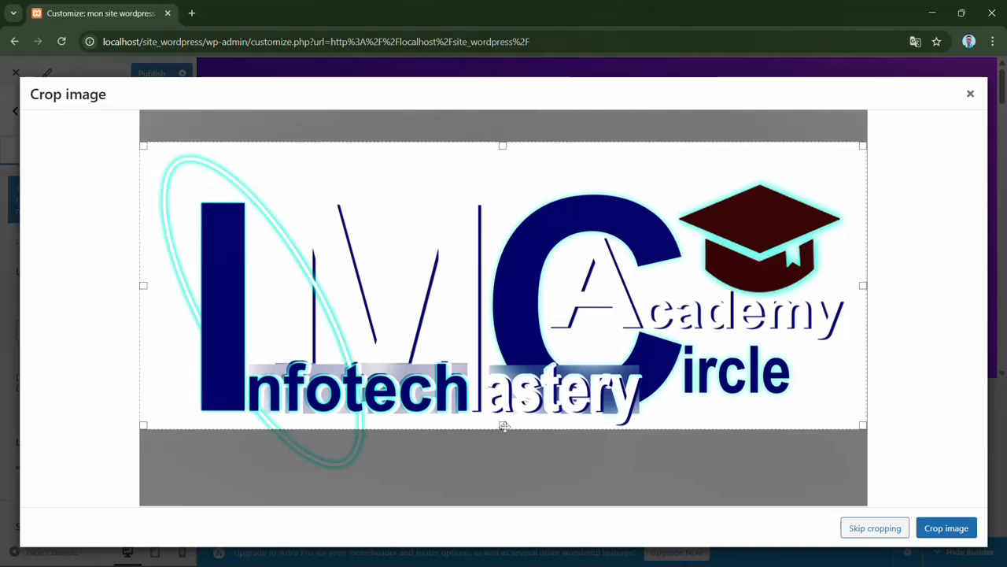
left_click_drag(503, 427, 502, 498)
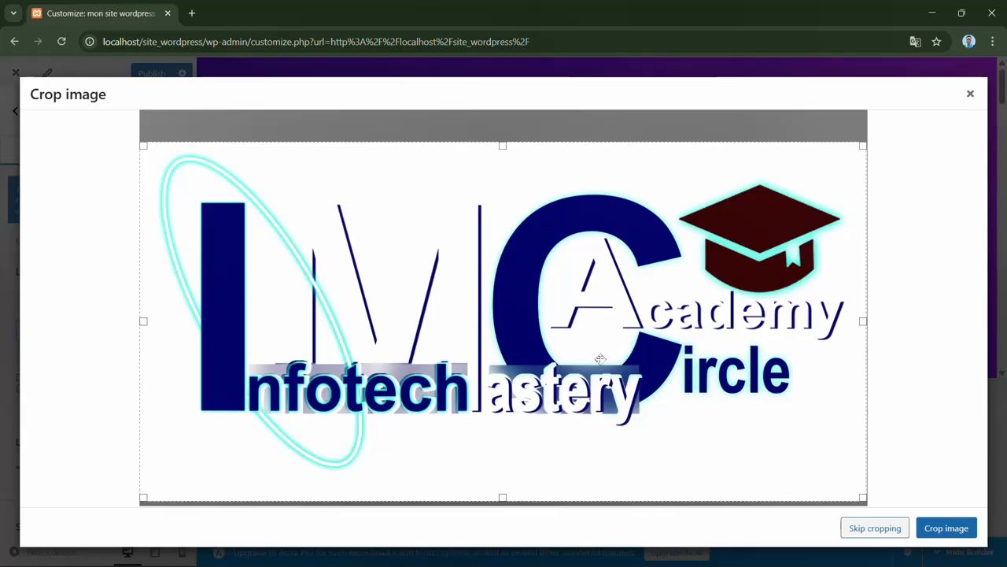
left_click(863, 533)
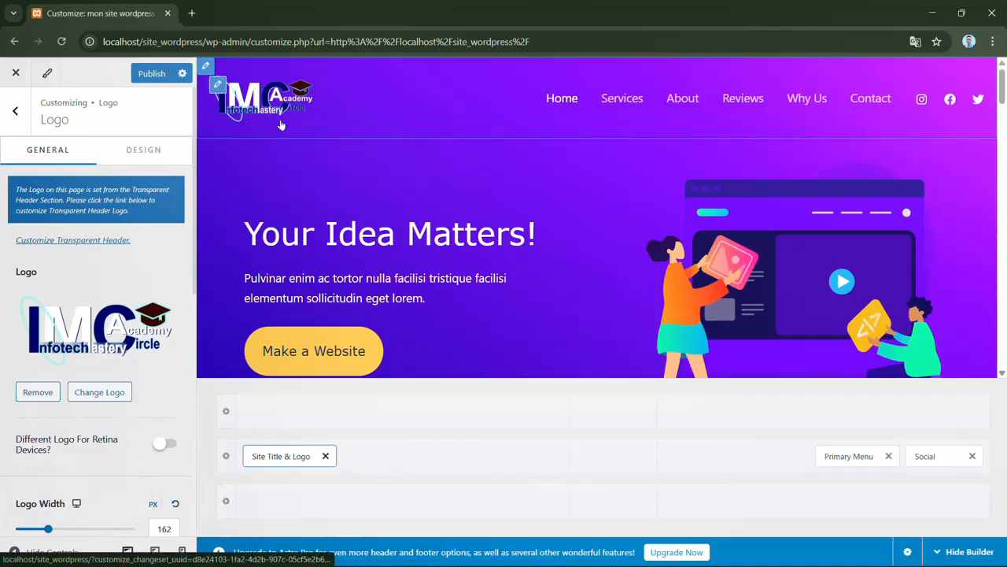
- Increase the logo width to 191 px
scroll(194, 285, "down", 1)
scroll(194, 285, "down", 2)
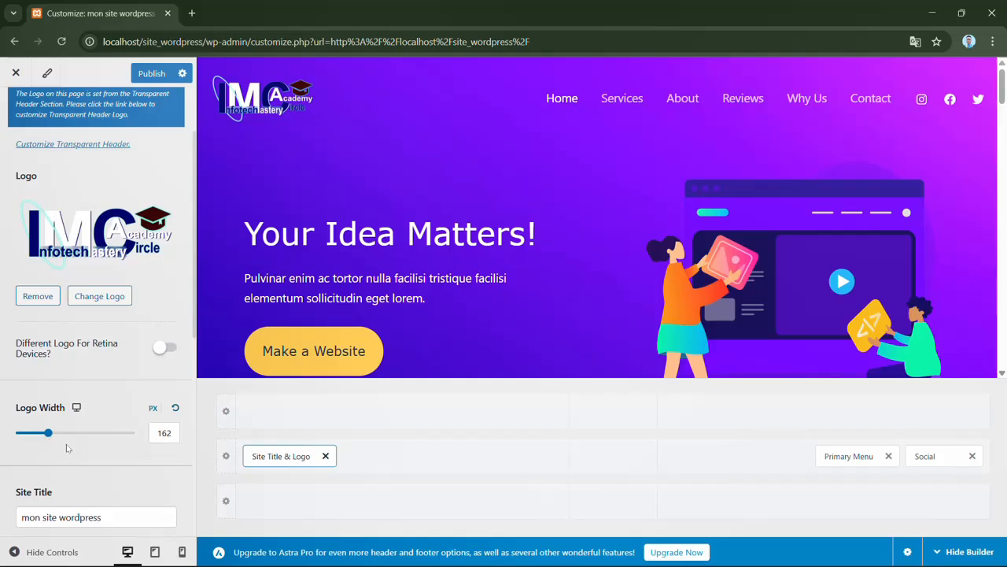
left_click(51, 435)
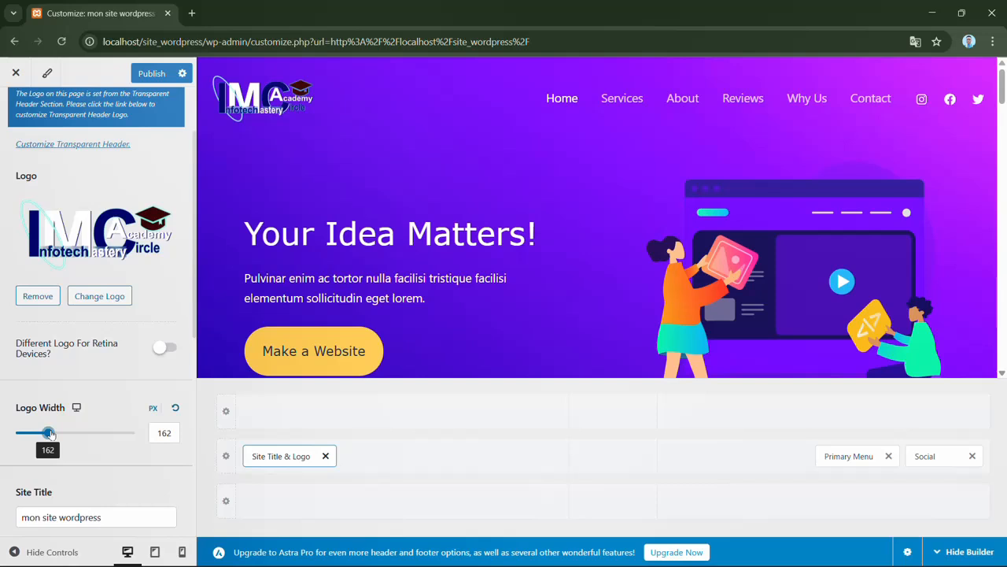
mouse_move(49, 434)
left_mouse_down()
mouse_move(64, 433)
mouse_move(53, 434)
left_mouse_up()
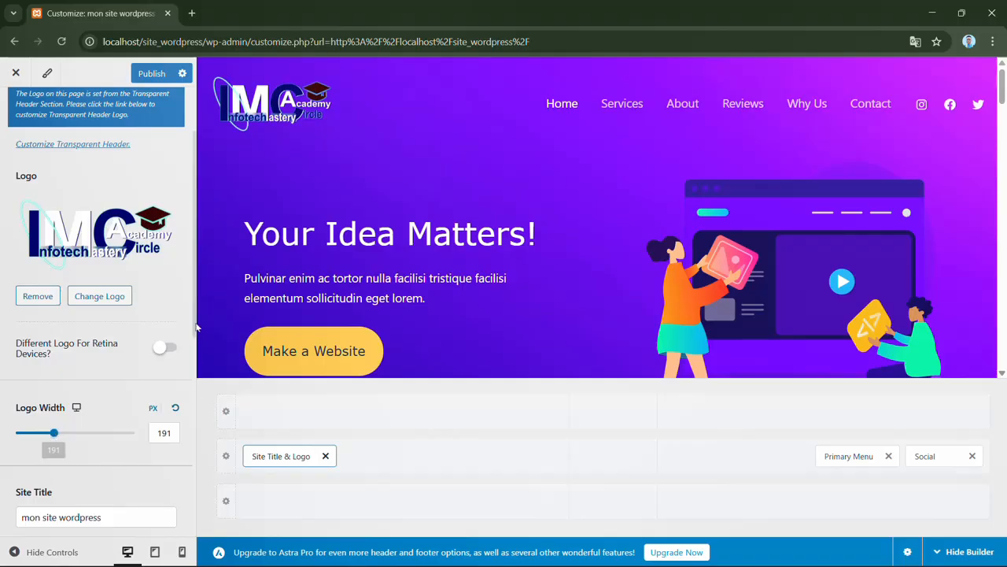
- Capitalize the site title so that it reads "Mon site wordpress"
left_click_drag(197, 327, 191, 401)
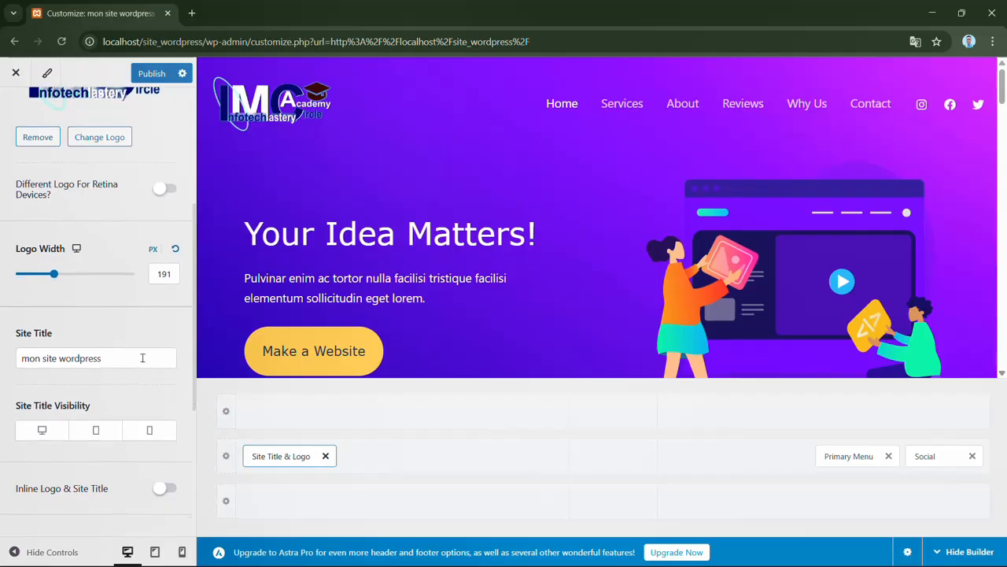
left_click(30, 358)
key("BackSpace")
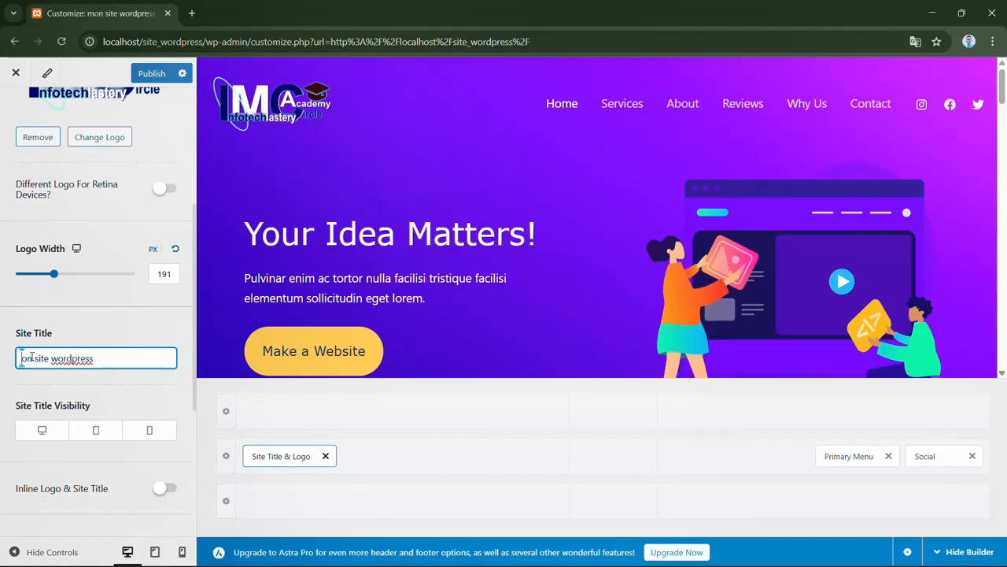
type("m")
key("BackSpace")
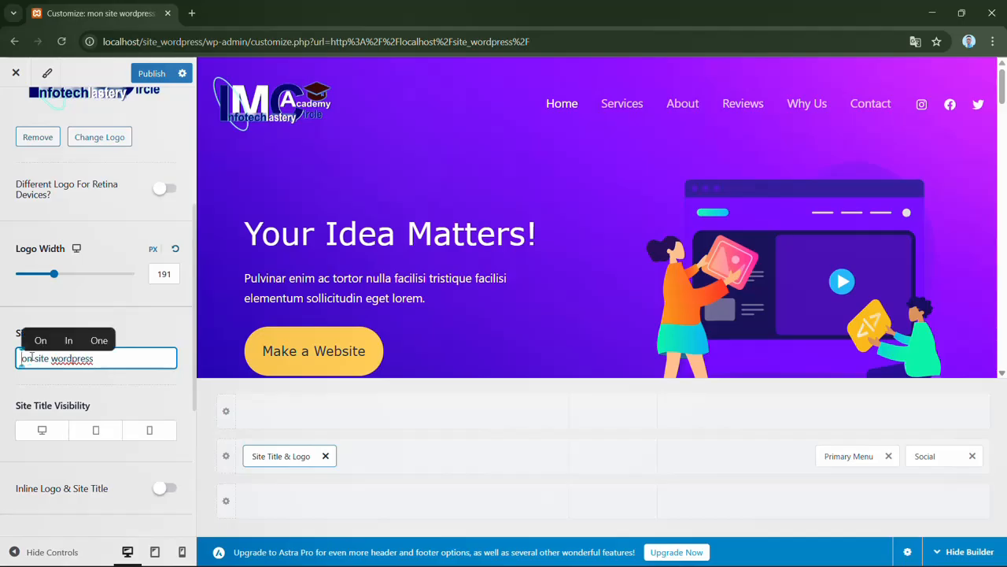
type("M")
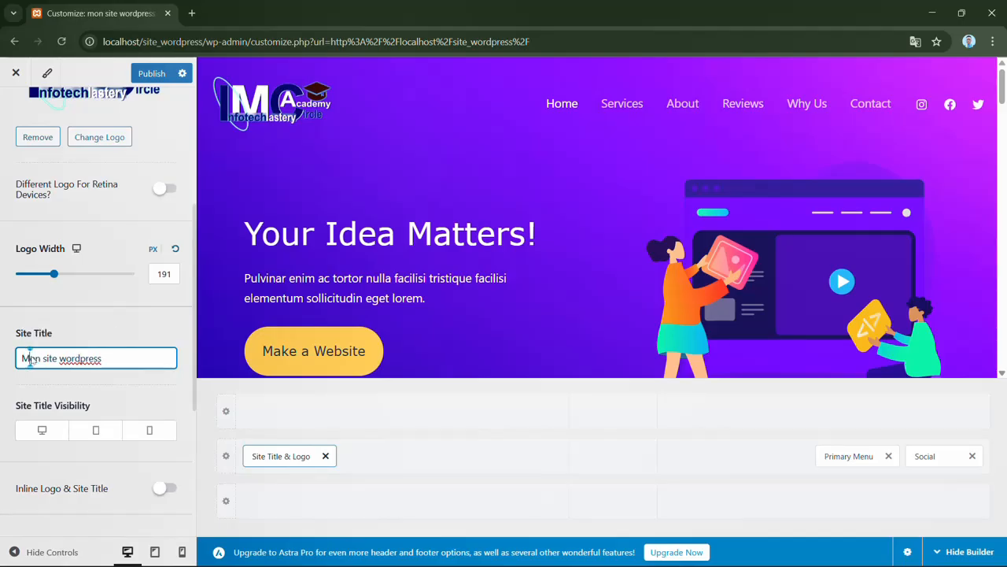
left_click(120, 336)
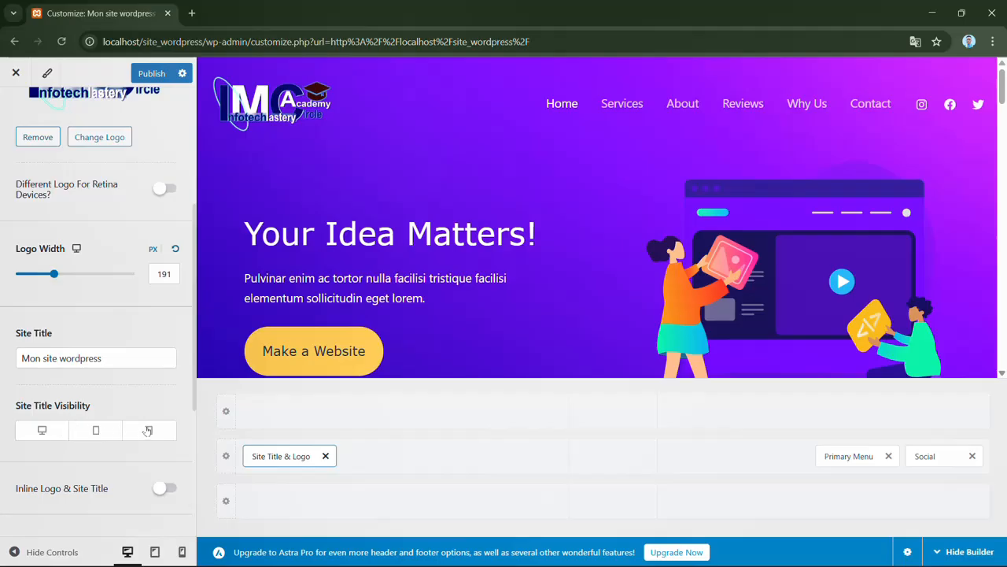
- Try showing the site title on desktop, with and without inline placement beside the logo, and hide it again
left_click(43, 435)
left_click_drag(195, 387, 192, 426)
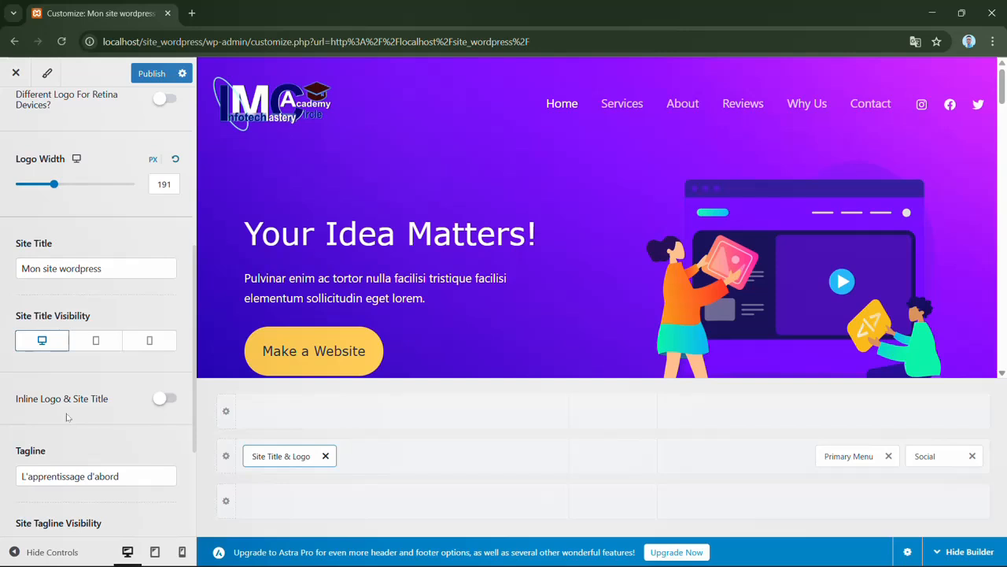
left_click(166, 401)
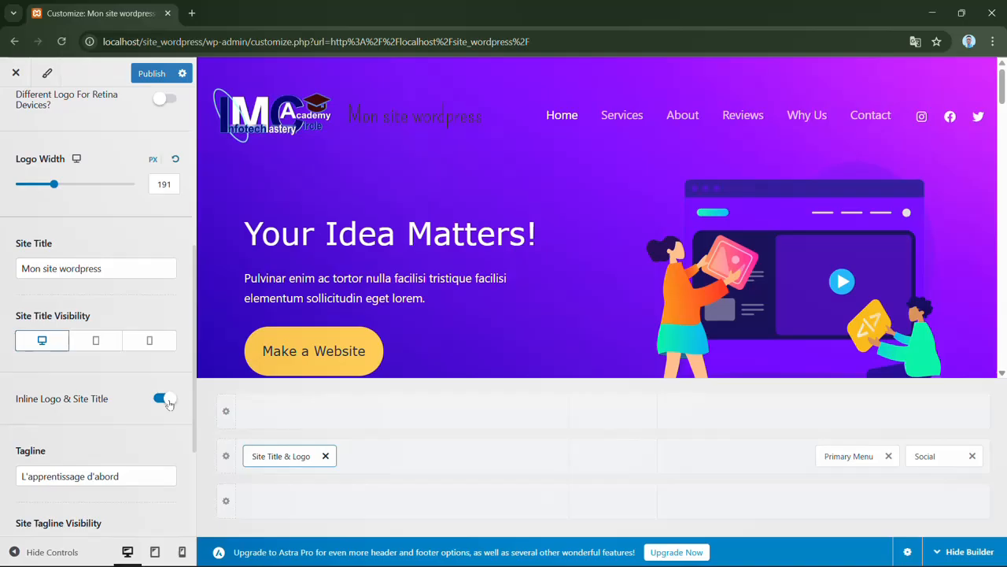
left_click(165, 399)
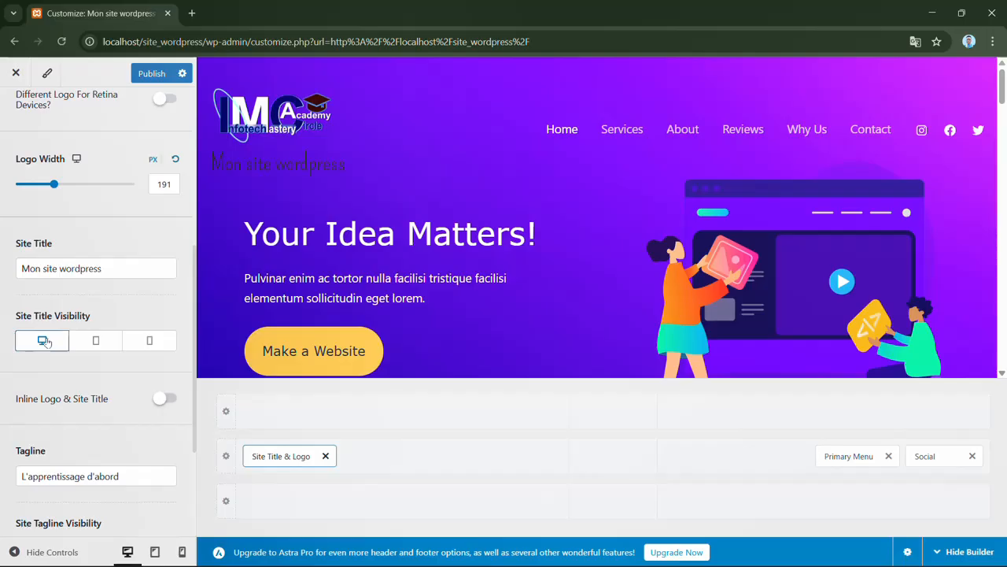
left_click(46, 341)
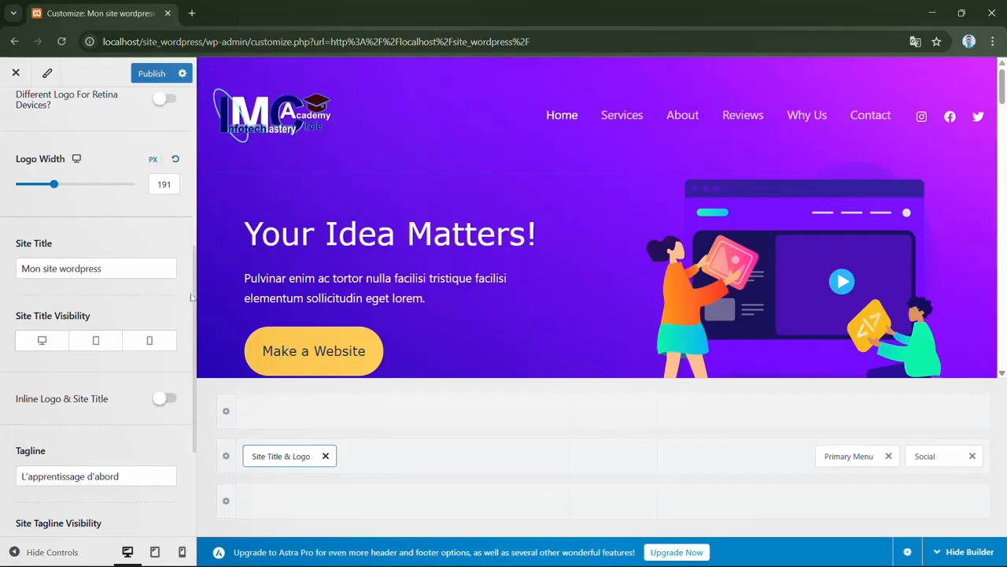
- Try hiding the Site Title & Logo element on desktop, tablet and mobile, and restore its visibility on all three
scroll(192, 346, "down", 2)
scroll(191, 346, "down", 3)
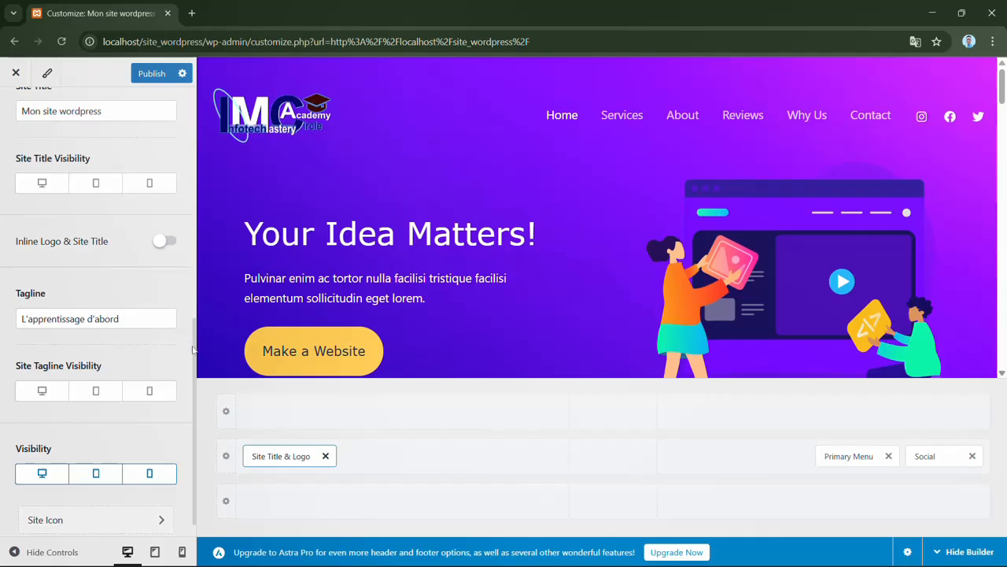
scroll(193, 366, "down", 1)
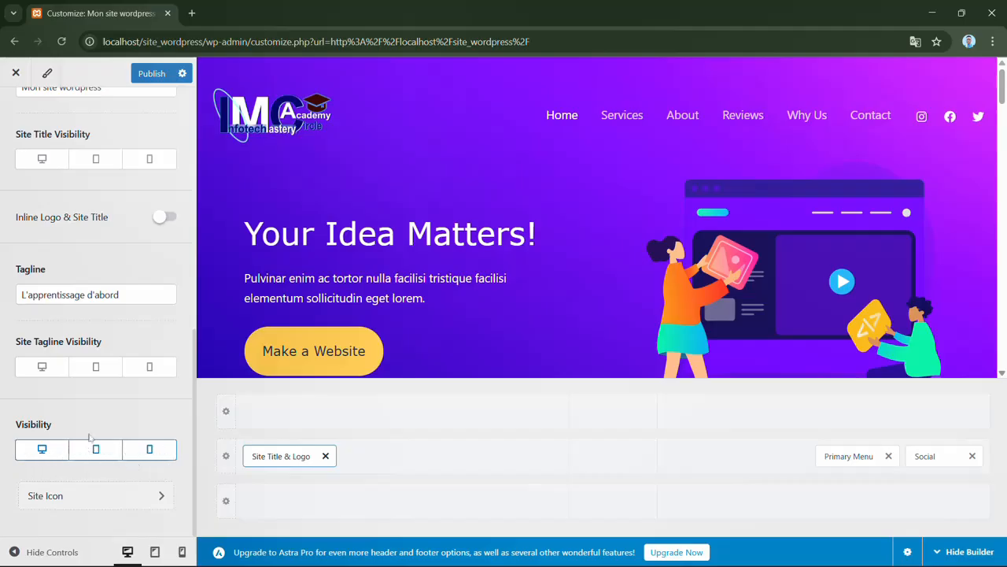
left_click(162, 453)
left_click(116, 451)
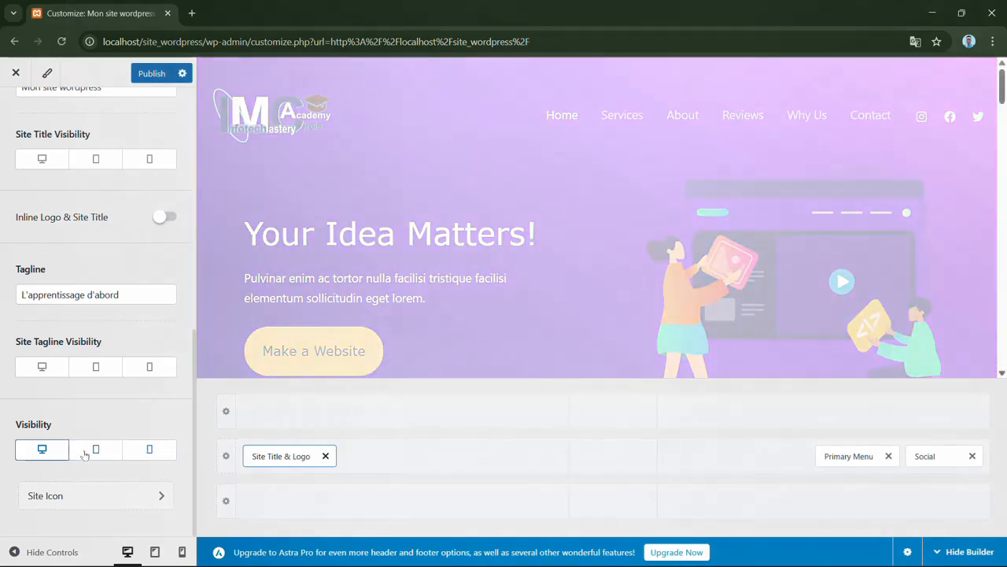
left_click(59, 454)
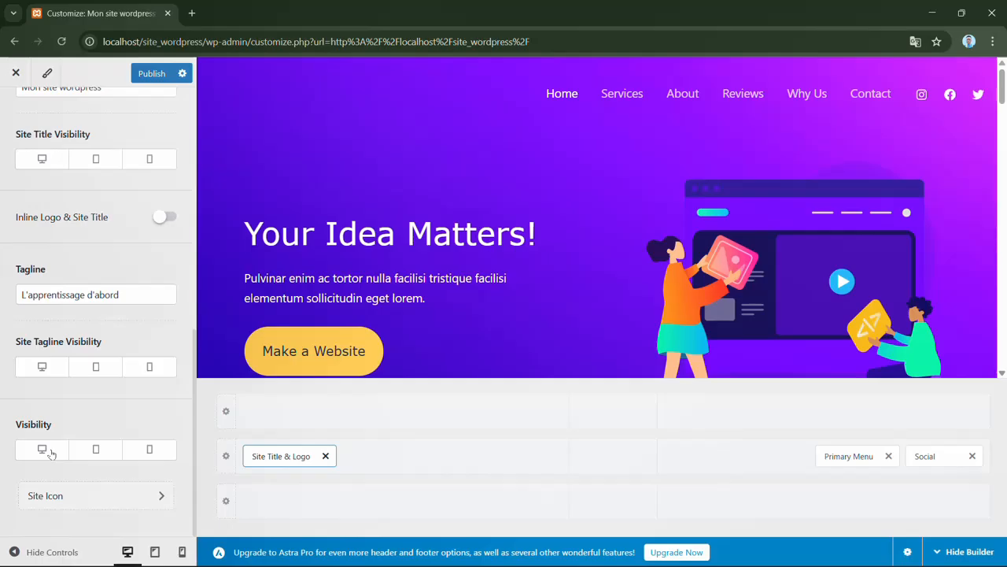
left_click(52, 454)
left_click(97, 452)
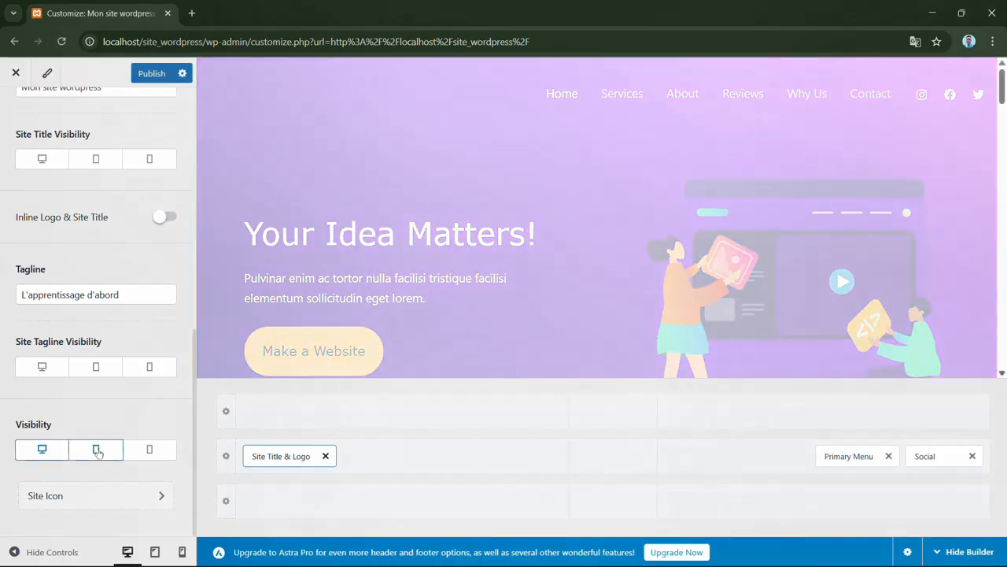
left_click(144, 455)
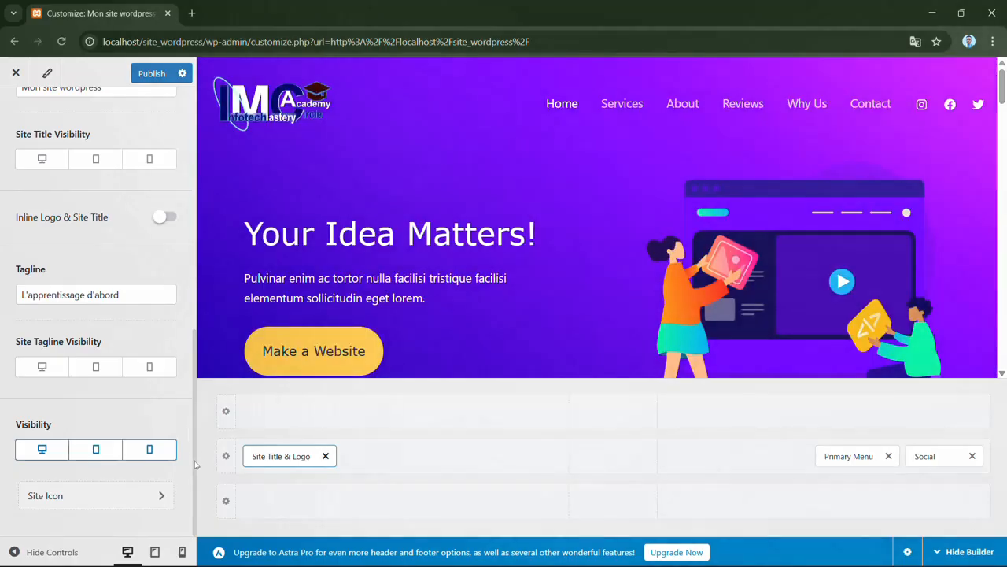
- Move Site Title & Logo, Primary Menu and Social into the left, center and right sections of the header's top row
left_click_drag(194, 470, 190, 180)
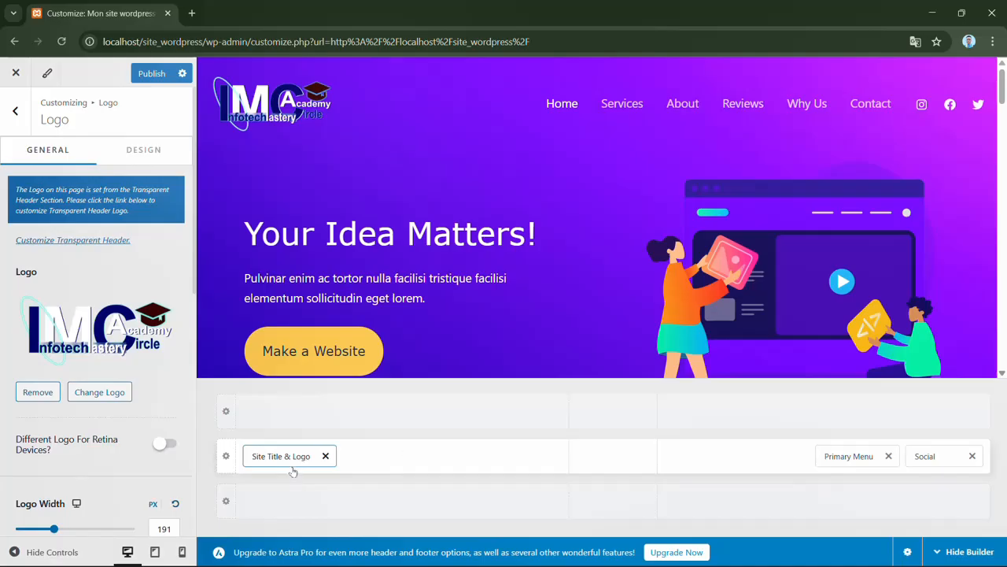
left_click_drag(289, 459, 295, 435)
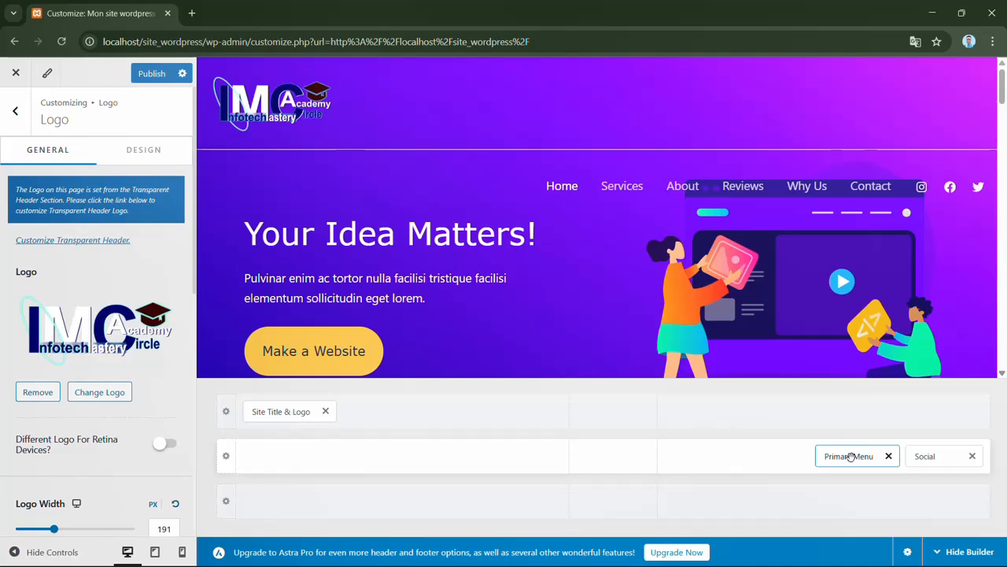
left_click_drag(850, 456, 606, 474)
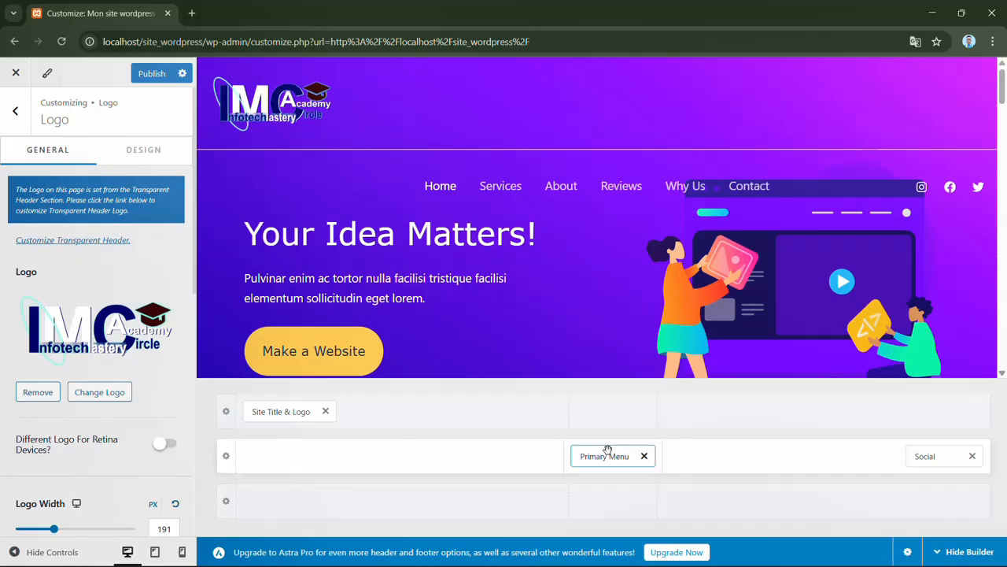
left_click_drag(624, 460, 626, 424)
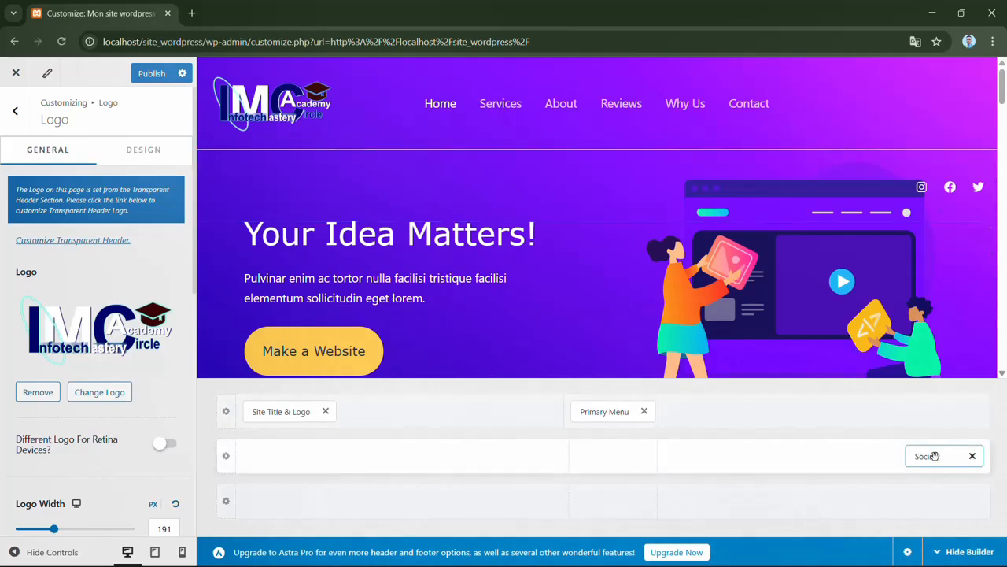
left_click_drag(935, 457, 924, 425)
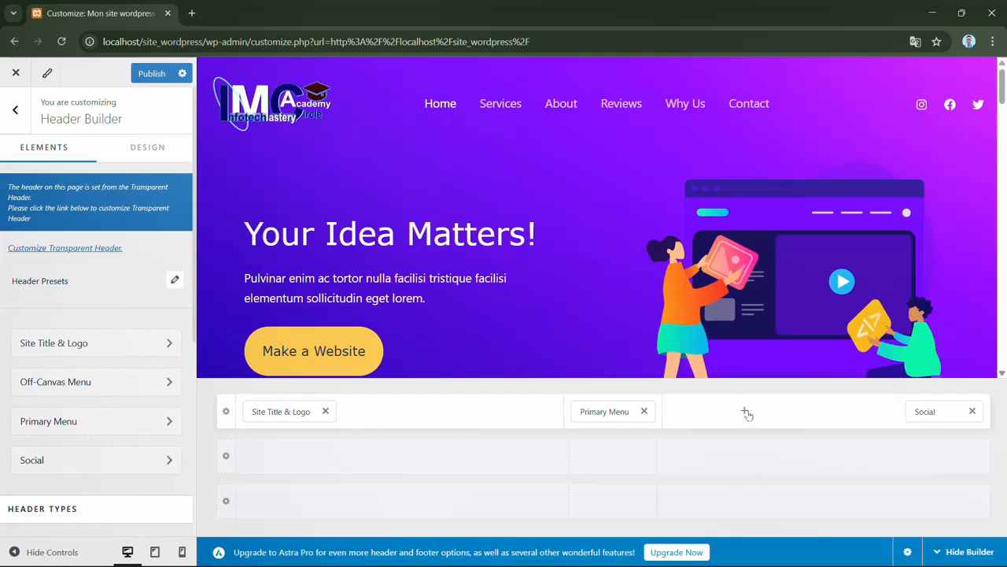
- Add a Search element to the right section of the header's top row and remove the Social element
left_click(746, 411)
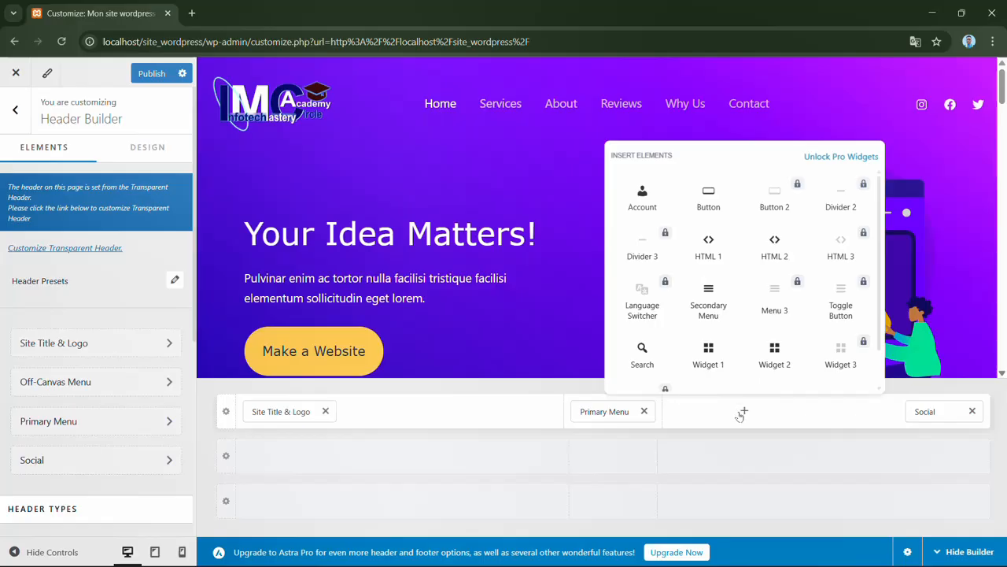
left_click(643, 355)
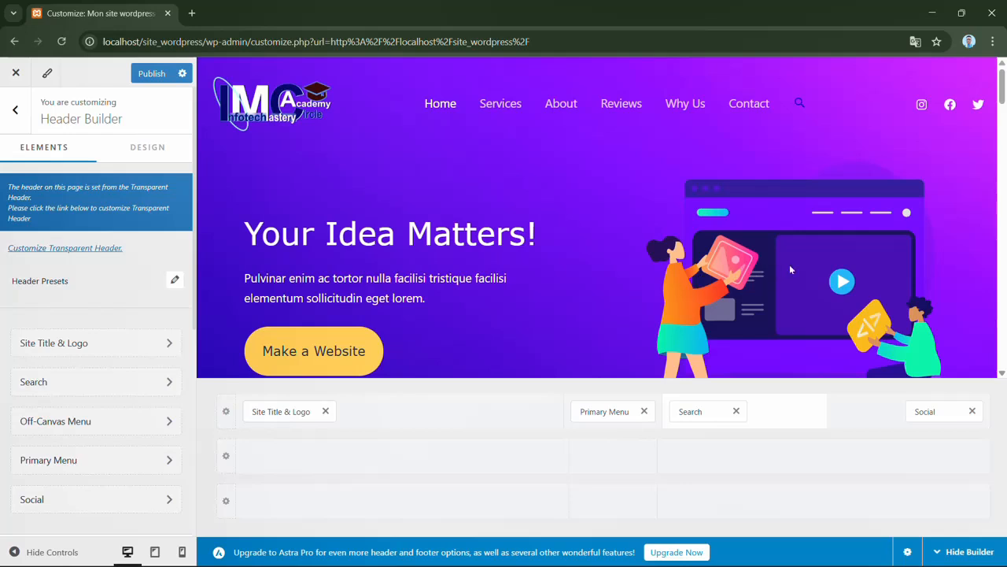
left_click(972, 410)
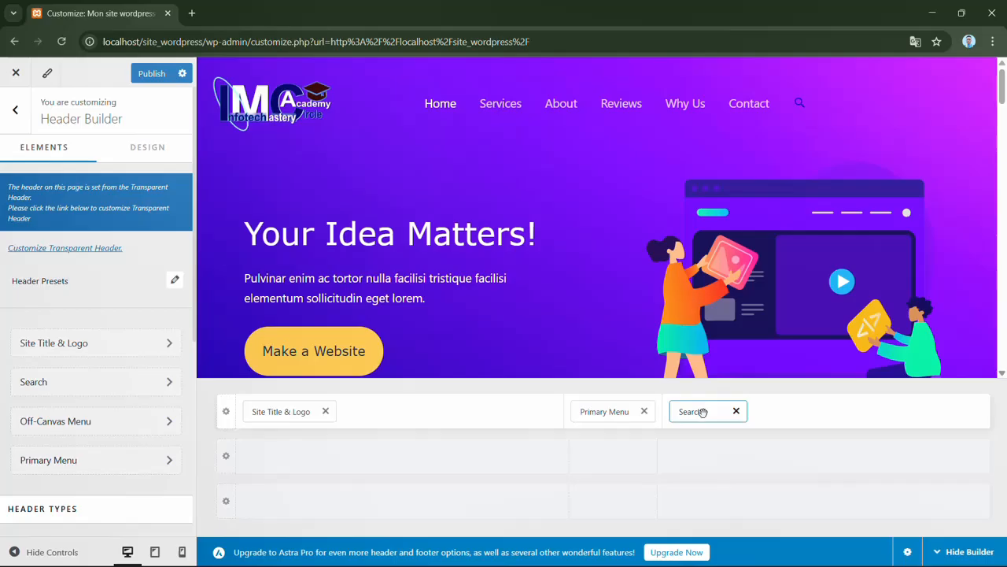
- Arrange the top header row's right section with Primary Menu placed before Search at the far end
left_click_drag(703, 411, 923, 415)
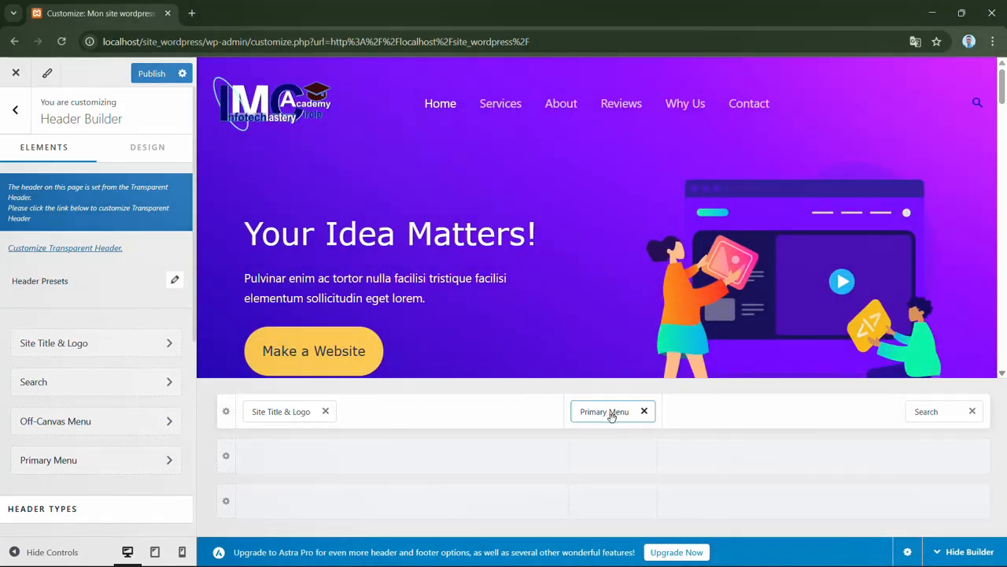
left_click_drag(609, 416, 740, 408)
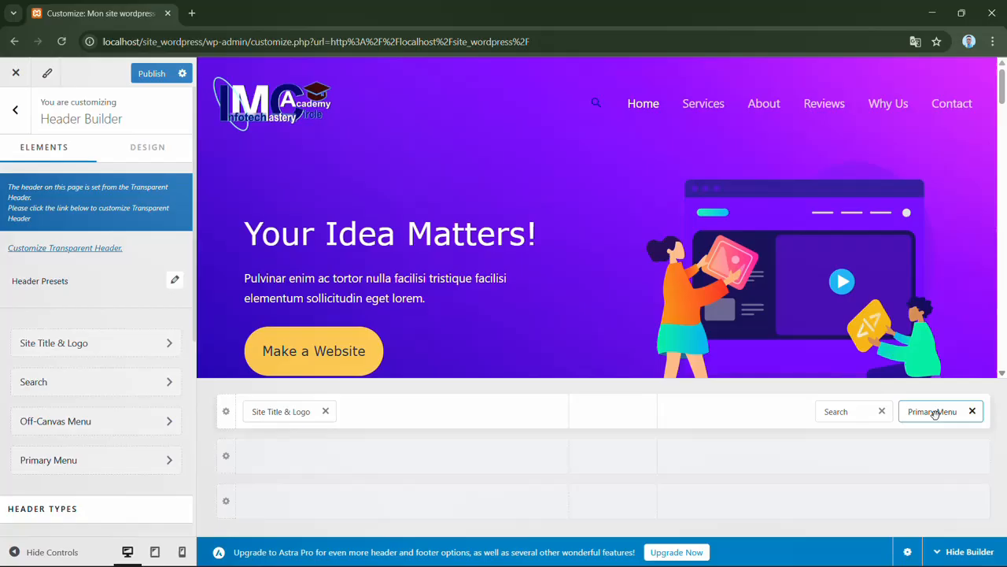
left_click_drag(921, 415, 832, 421)
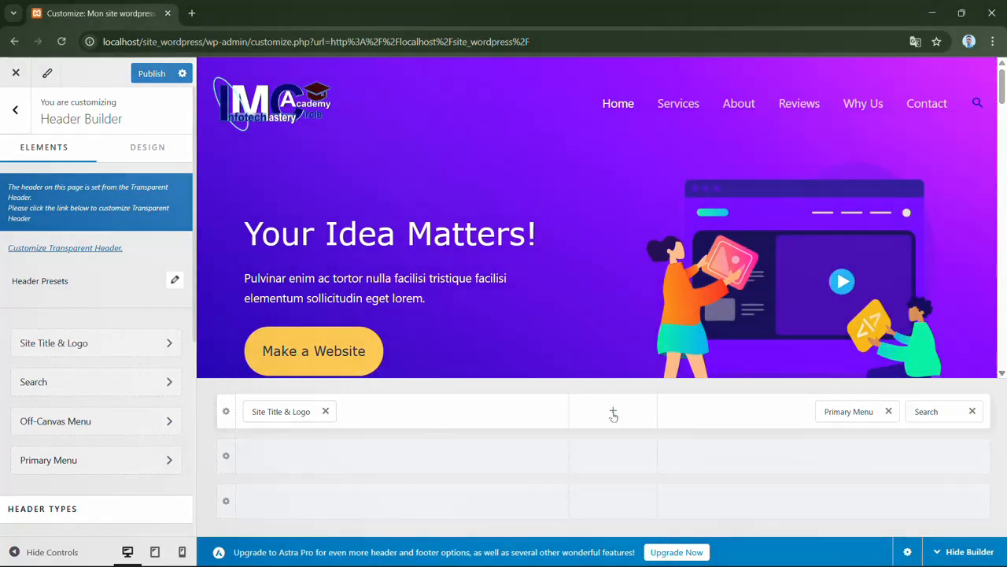
- Insert a Social element into the center section of the header's top row
left_click(614, 412)
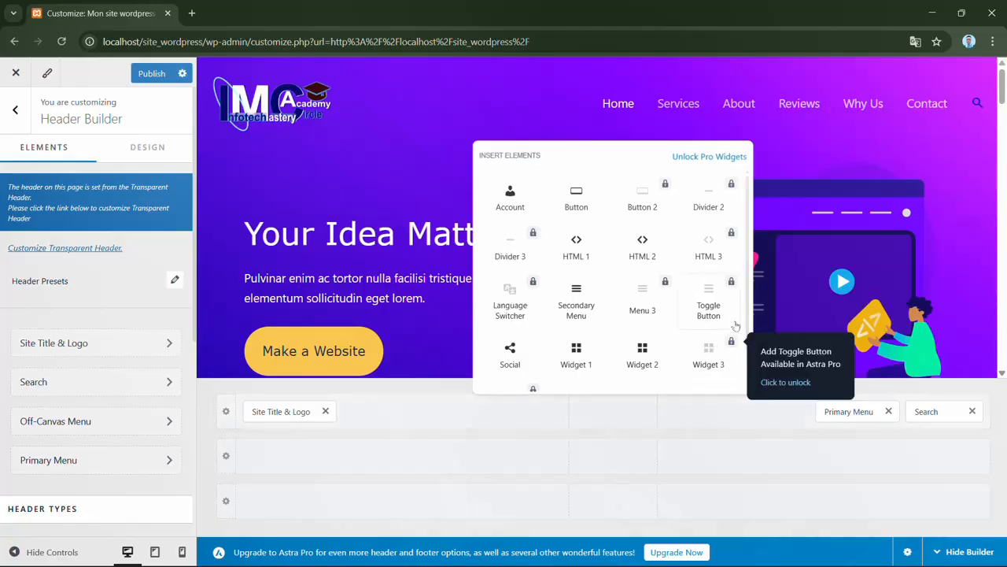
scroll(751, 252, "down", 1)
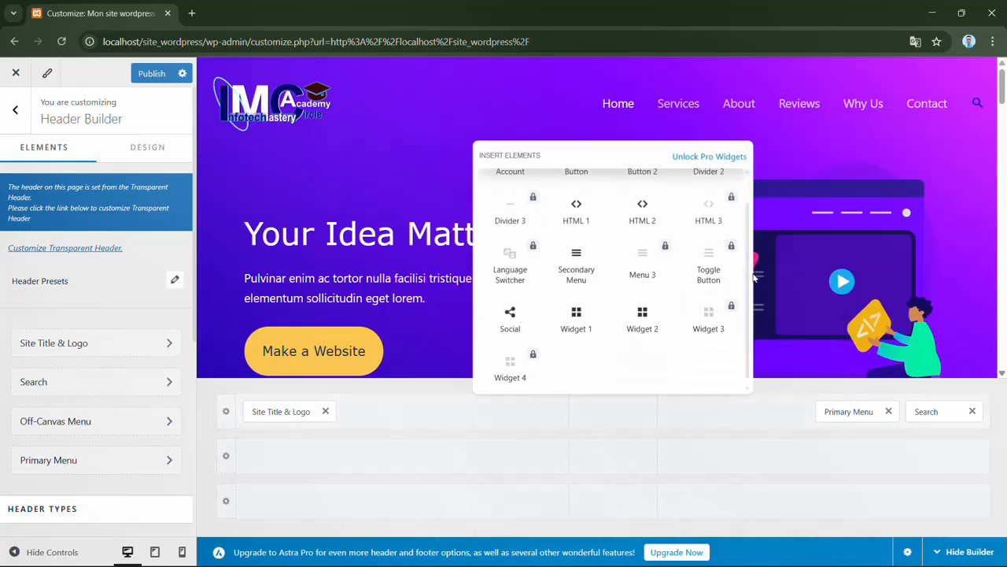
scroll(750, 249, "up", 1)
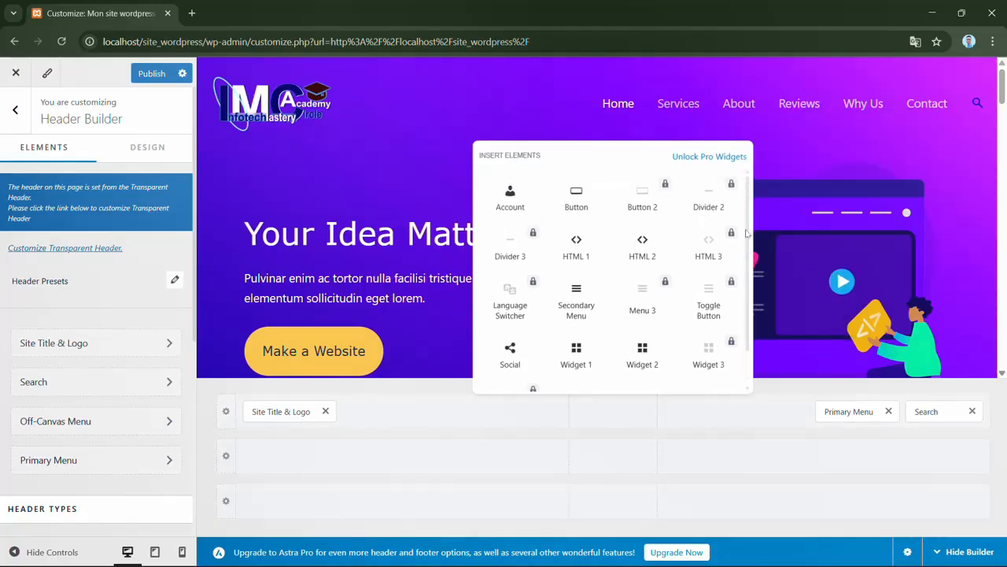
scroll(739, 260, "down", 1)
scroll(740, 265, "down", 1)
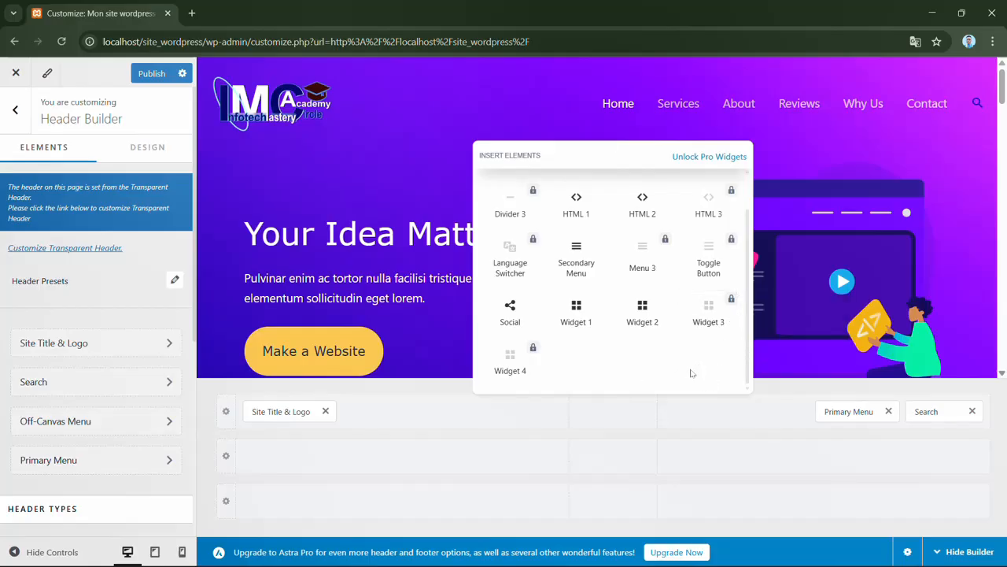
left_click(518, 315)
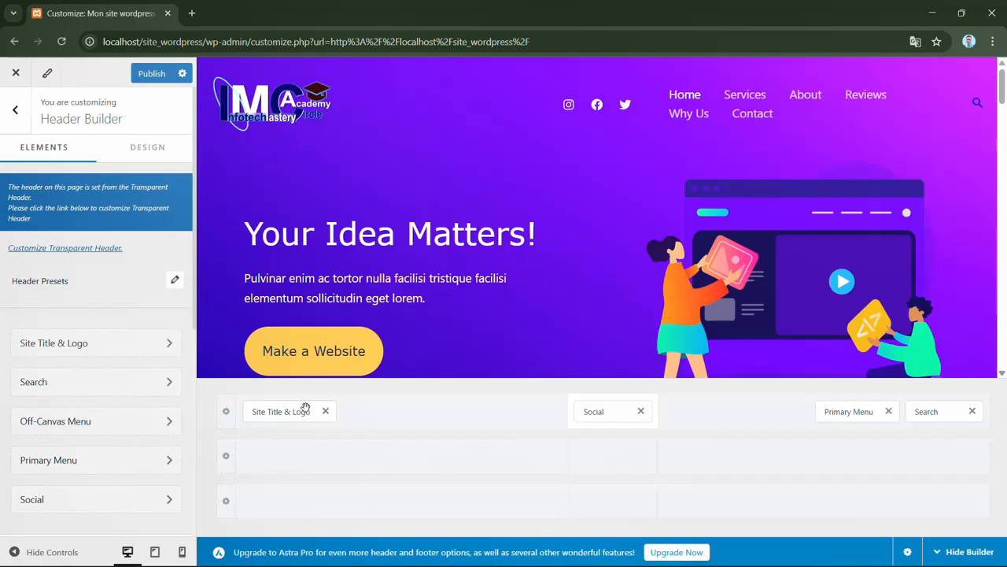
- Move Site Title & Logo, Primary Menu and Search down to the middle header row, keeping their left and right sections
left_click_drag(288, 414, 291, 469)
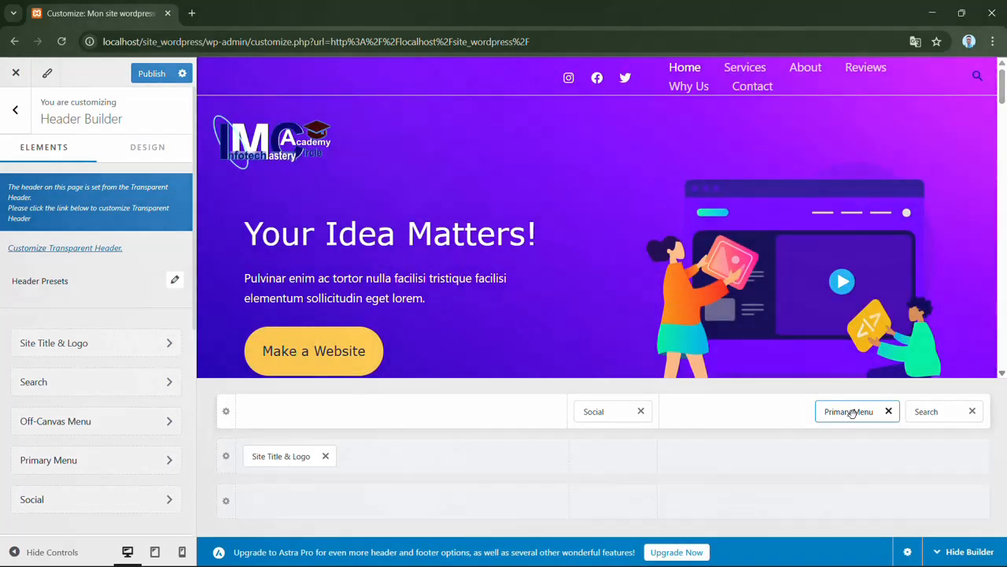
left_click_drag(852, 413, 835, 468)
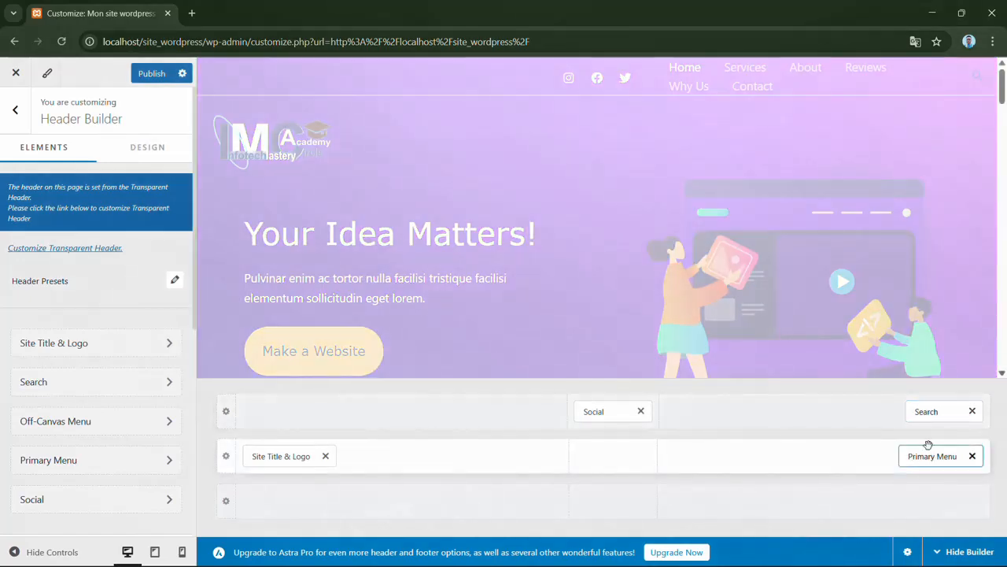
left_click_drag(924, 412, 968, 466)
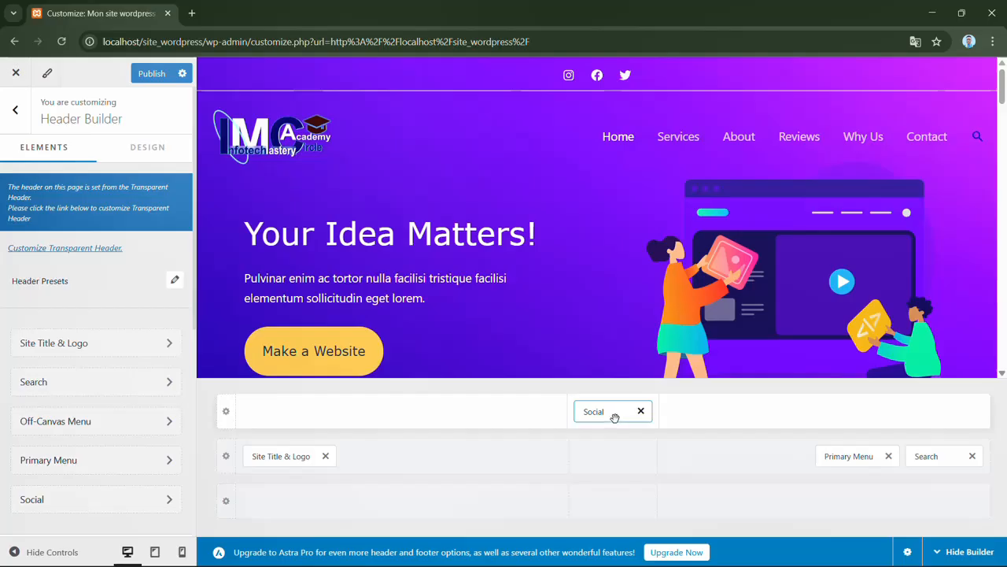
- Move the Social element to the right section of the top header row and publish the header changes
left_click_drag(615, 418, 900, 426)
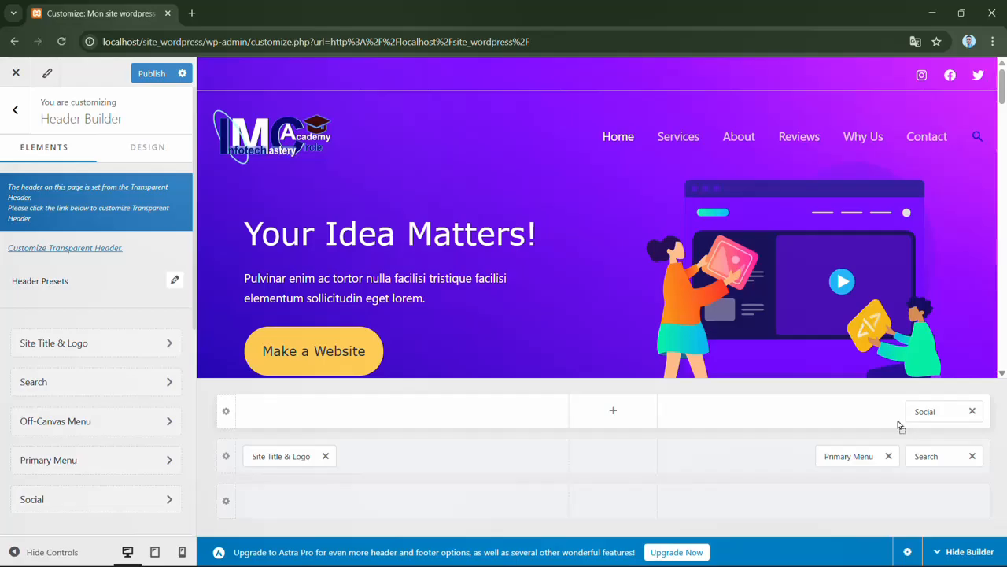
left_click(155, 75)
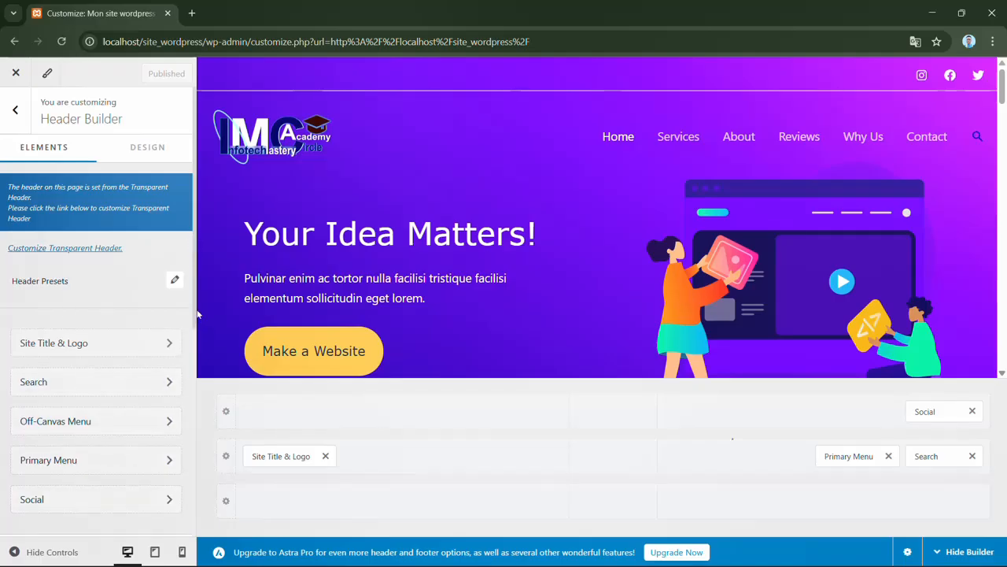
- Set the header's design width to Full Width
left_click_drag(197, 307, 197, 382)
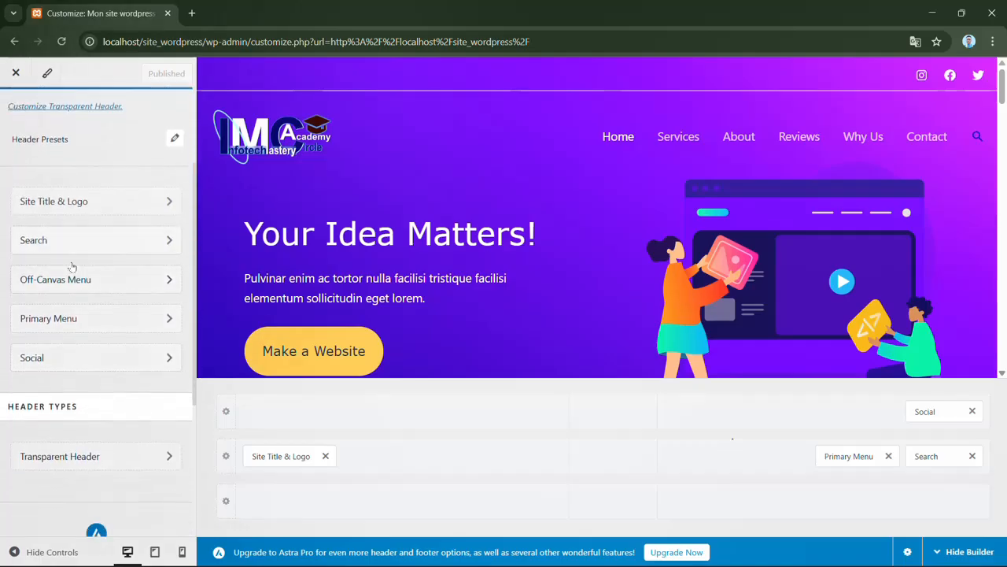
scroll(136, 318, "up", 3)
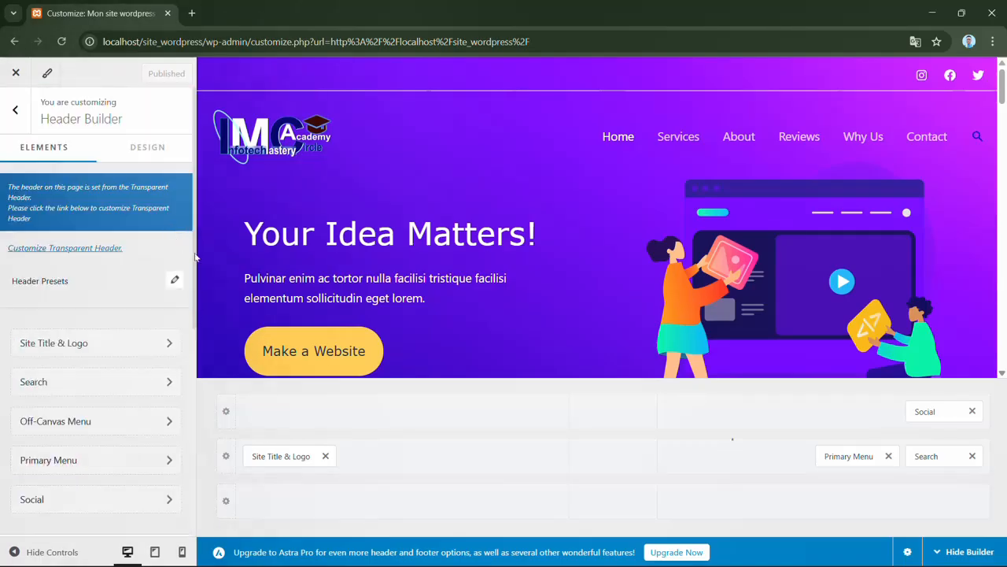
left_click_drag(196, 252, 177, 458)
scroll(177, 458, "up", 5)
left_click(139, 150)
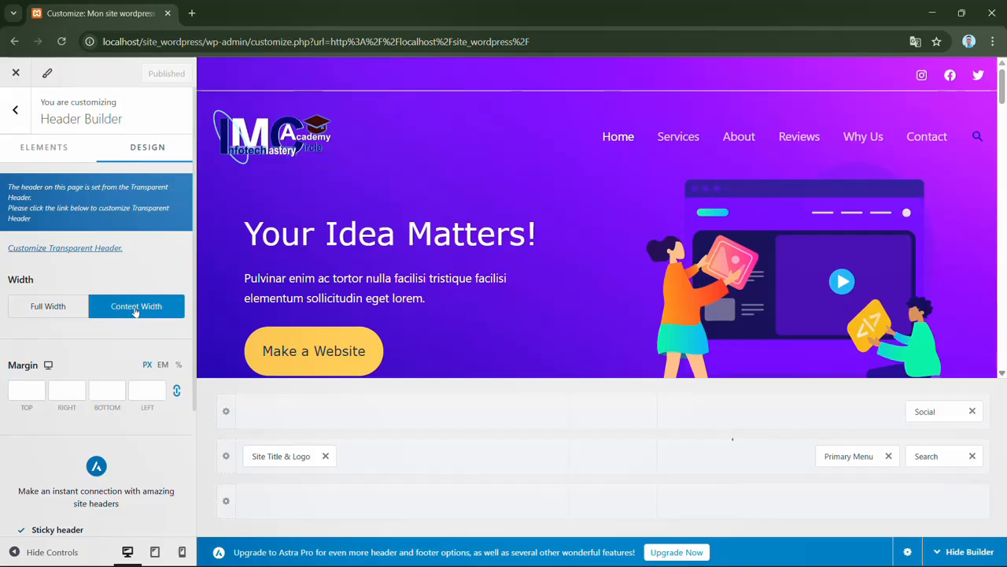
left_click(61, 308)
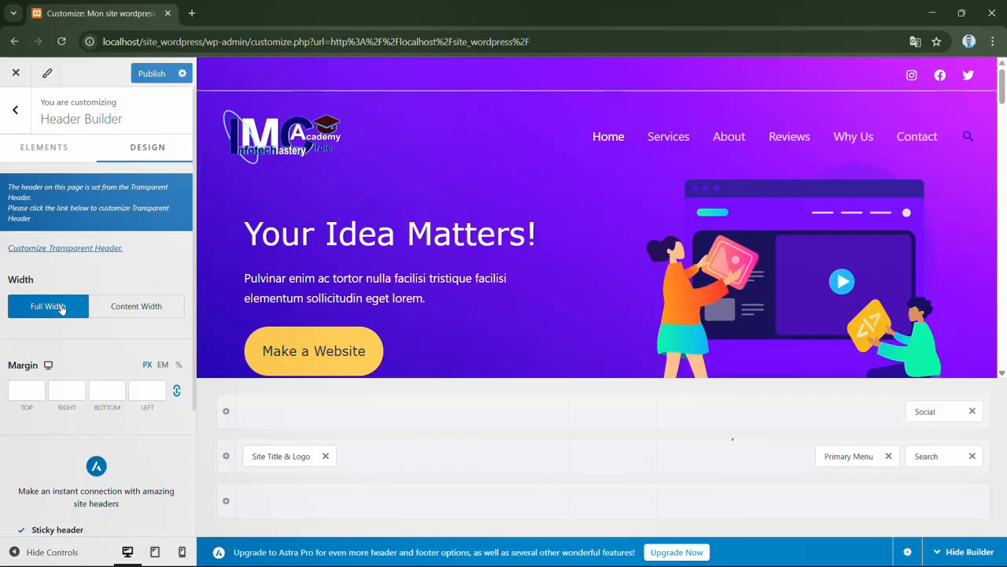
- Compare the header's two width options and set its design width to Content Width
left_click(128, 309)
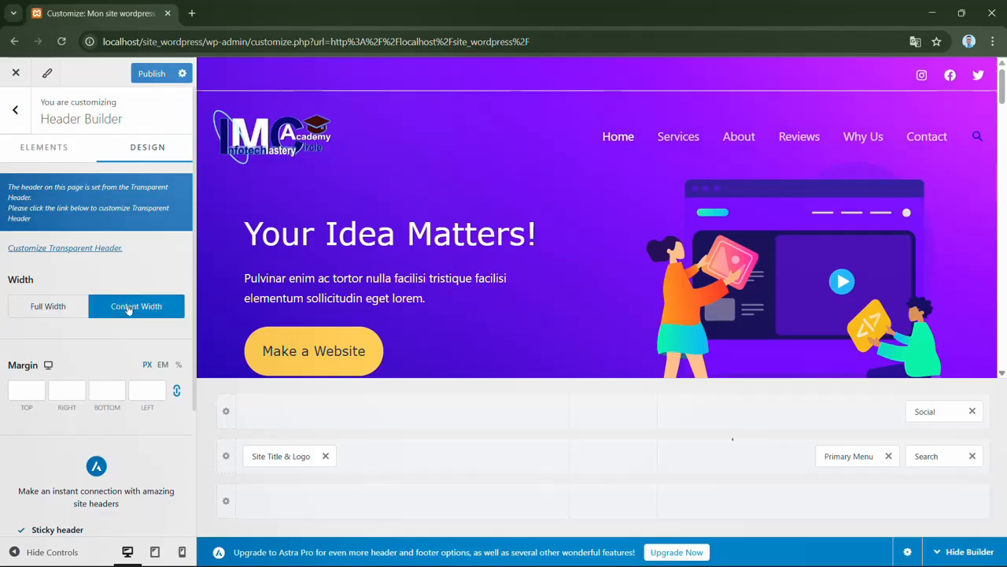
left_click(57, 312)
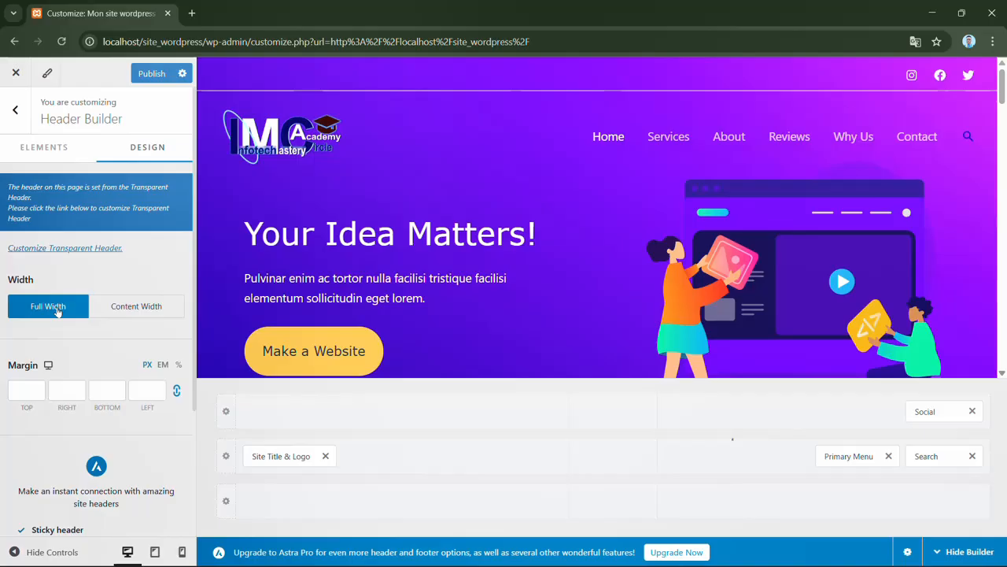
left_click(130, 312)
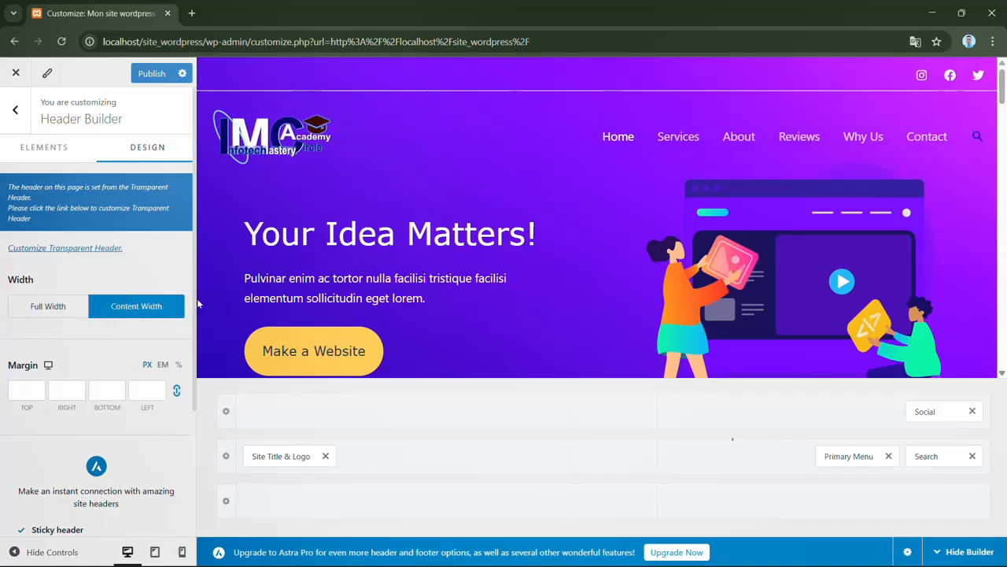
- Set all four linked header margins to 0 px
scroll(193, 317, "down", 1)
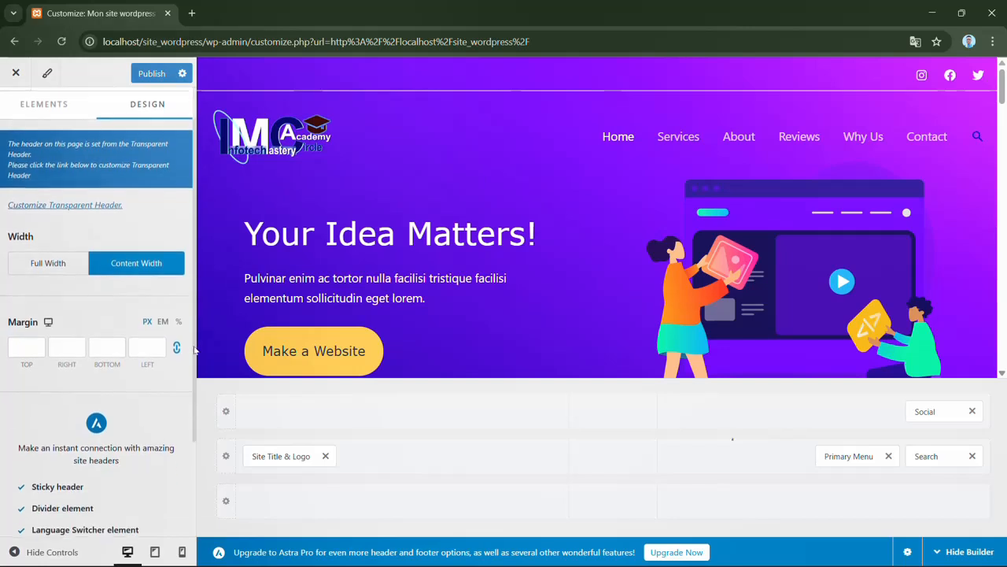
left_click(36, 345)
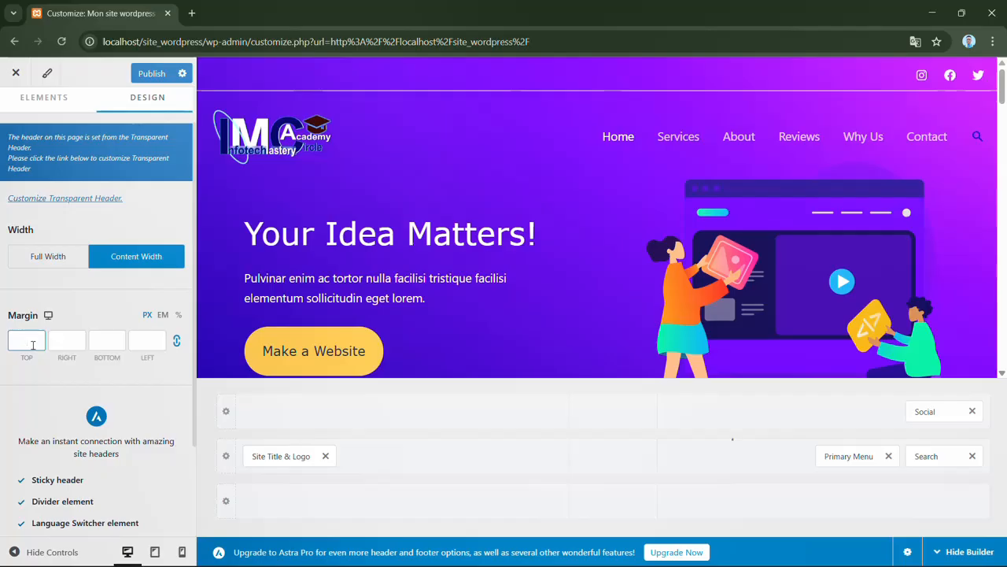
type("2")
key("BackSpace")
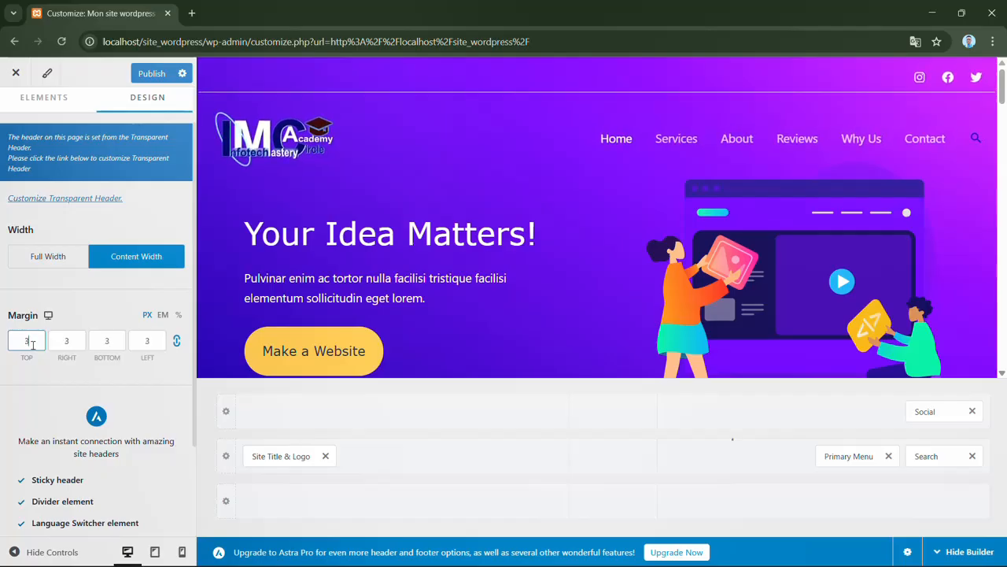
type("0")
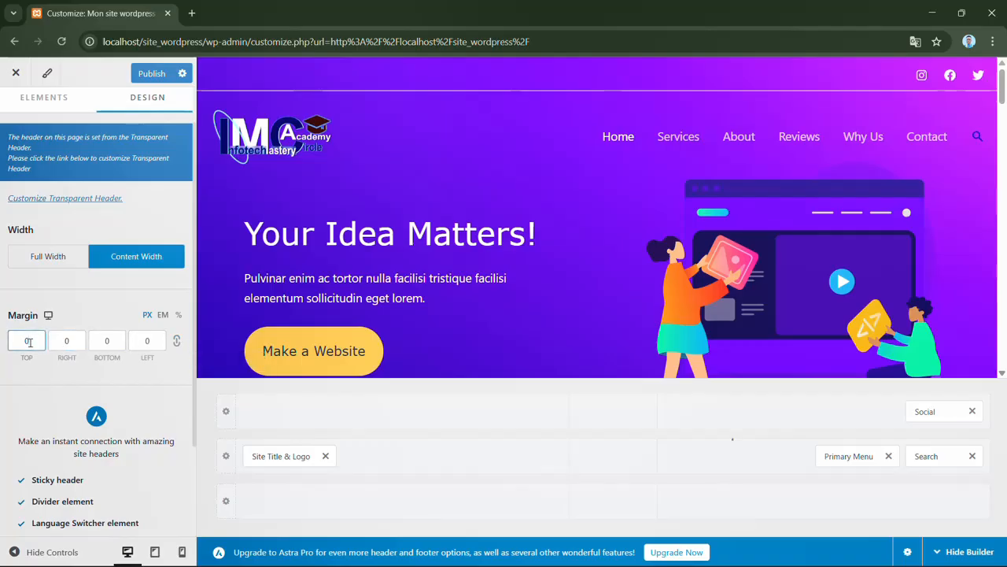
- Unlink the header margins and raise only the top margin to 18 px
key("Up")
key("Up")
key("Up")
key("Up")
key("Up")
key("Up")
key("Up")
key("Up")
key("Up")
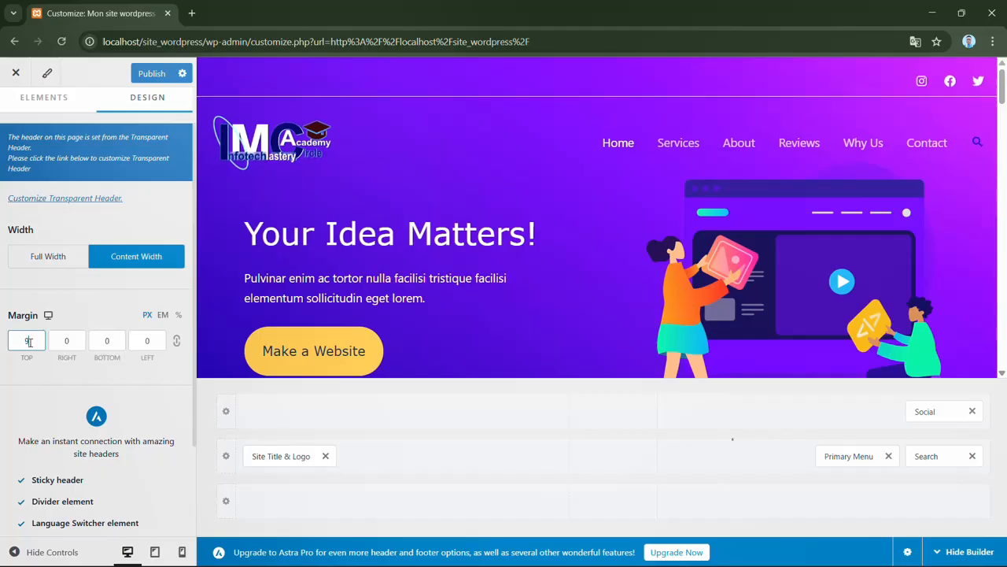
key("Up")
key("Up")
key("Up")
key("Up")
key("Up")
key("Up")
key("Up")
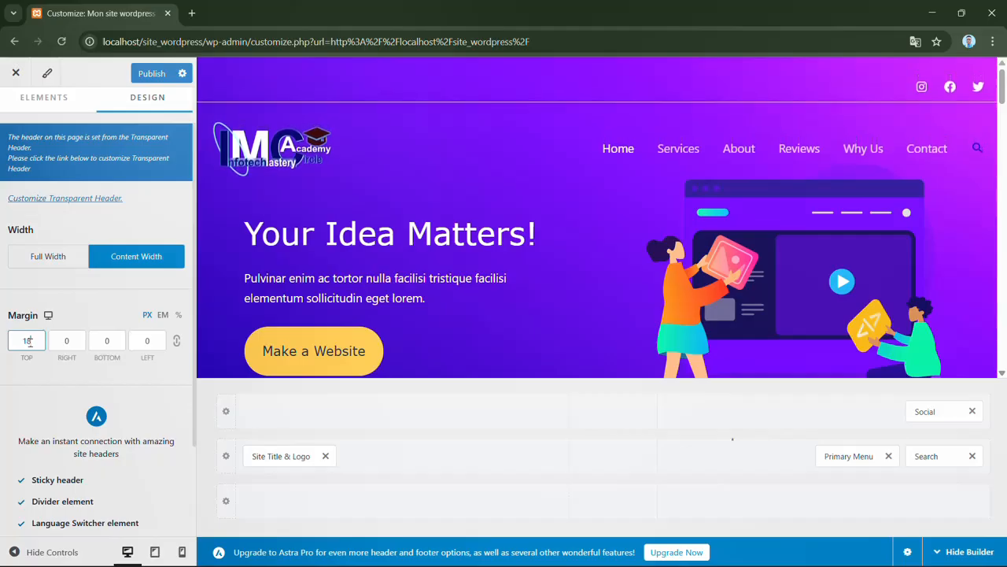
- Lower the header's top margin back to 0 px and link the four margins again
key("Down")
key("Down")
key("Down")
key("Down")
key("Down")
key("Down")
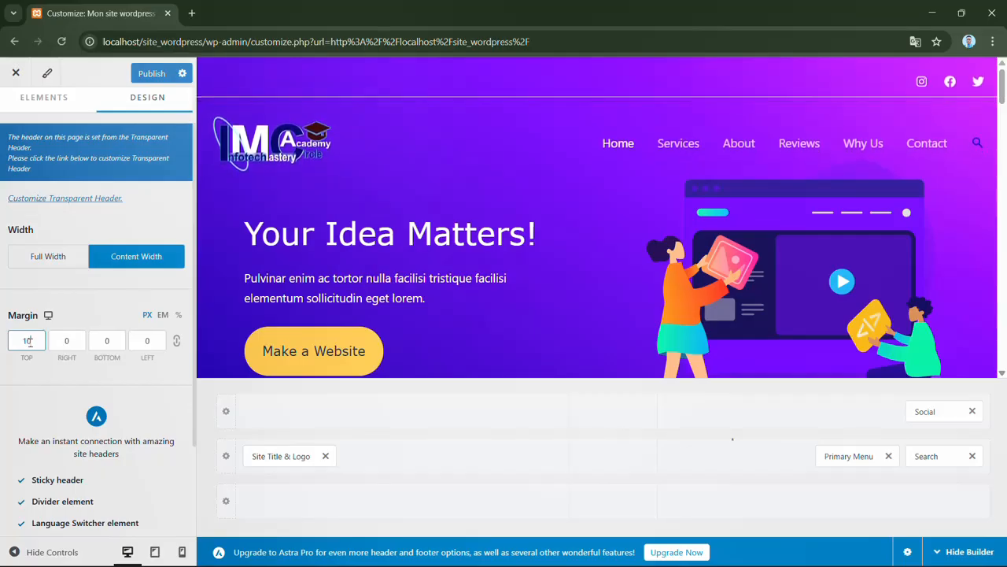
key("Down")
key("Down")
key("Down")
key("Down")
key("Down")
key("Down")
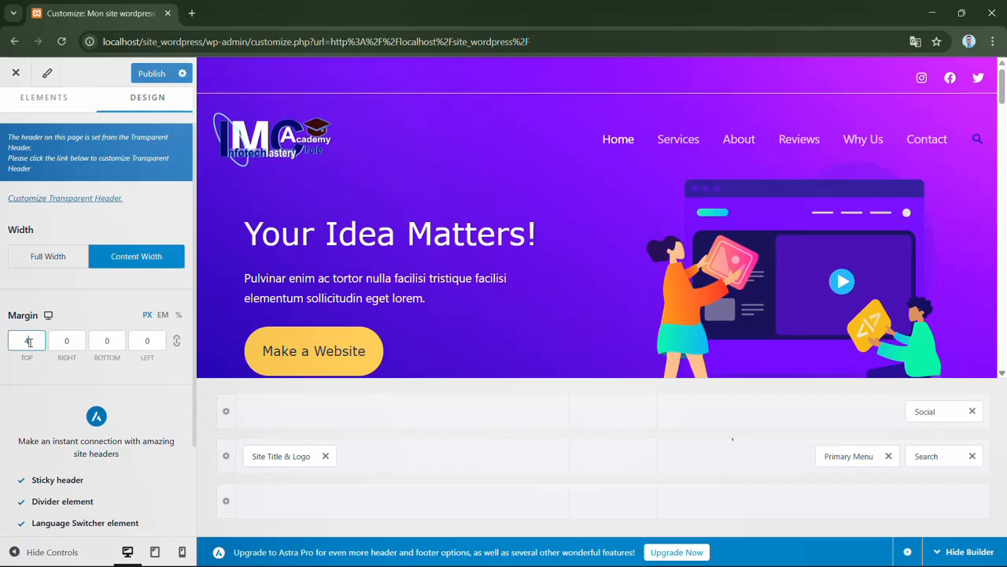
key("Down")
key("Down")
key("Down")
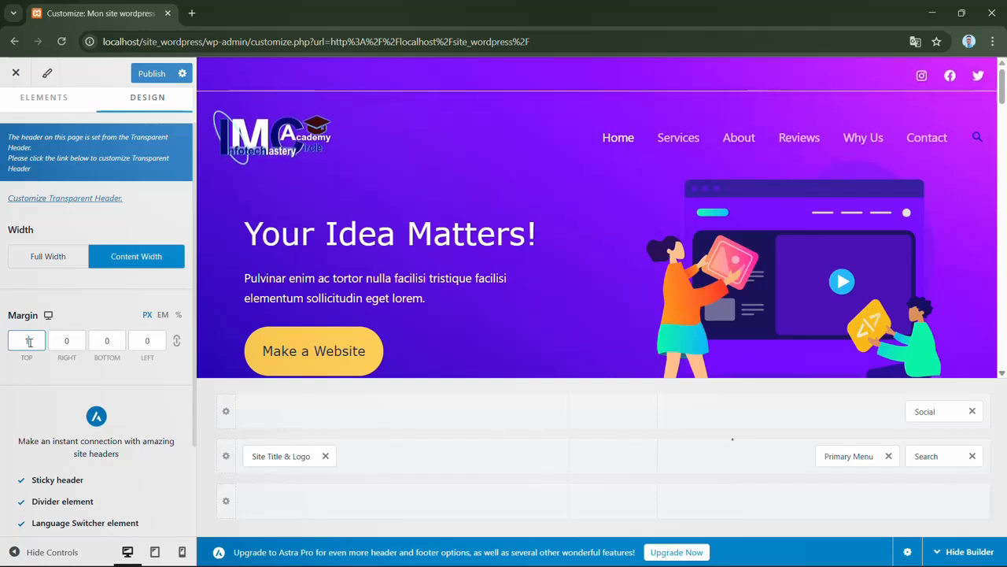
key("Down")
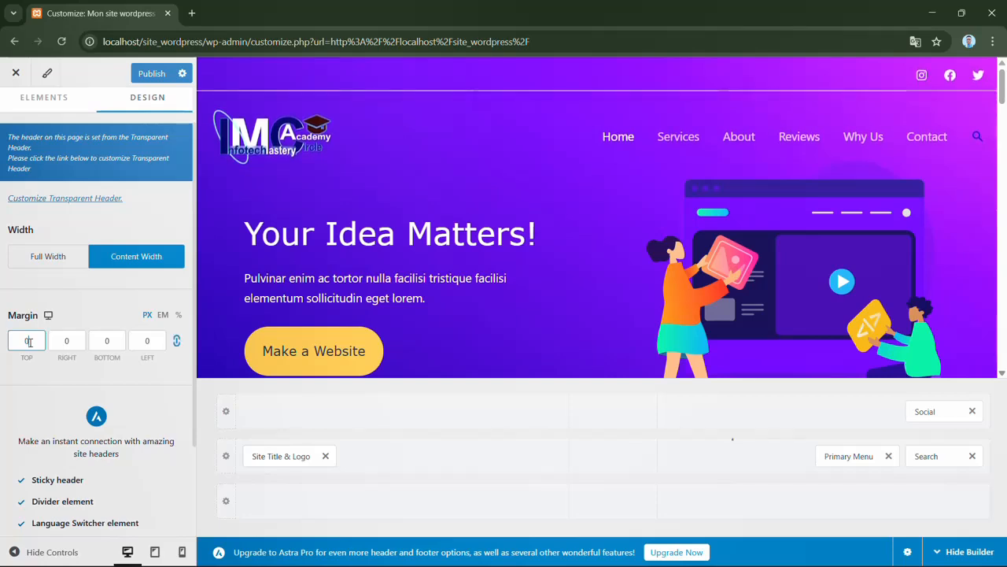
- Raise the linked header margins to 8 px through the bottom margin value
left_click(116, 344)
key("Up")
key("Up")
key("Up")
key("Up")
key("Up")
key("Up")
key("Up")
key("Up")
key("Up")
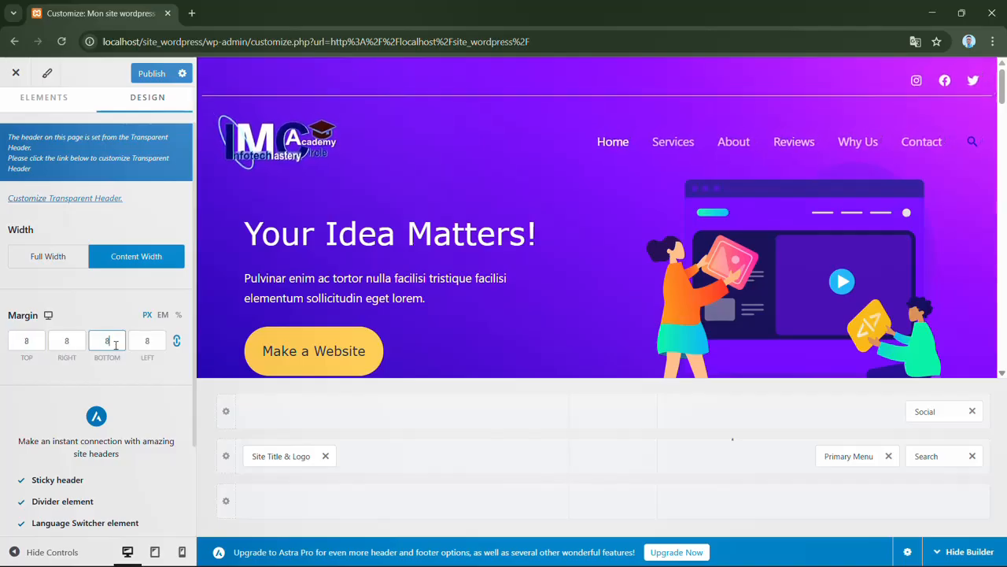
- Bring the linked header margins back down to 0 px
key("Down")
key("Down")
key("Down")
key("Down")
key("Down")
key("Down")
key("Down")
key("Down")
key("Down")
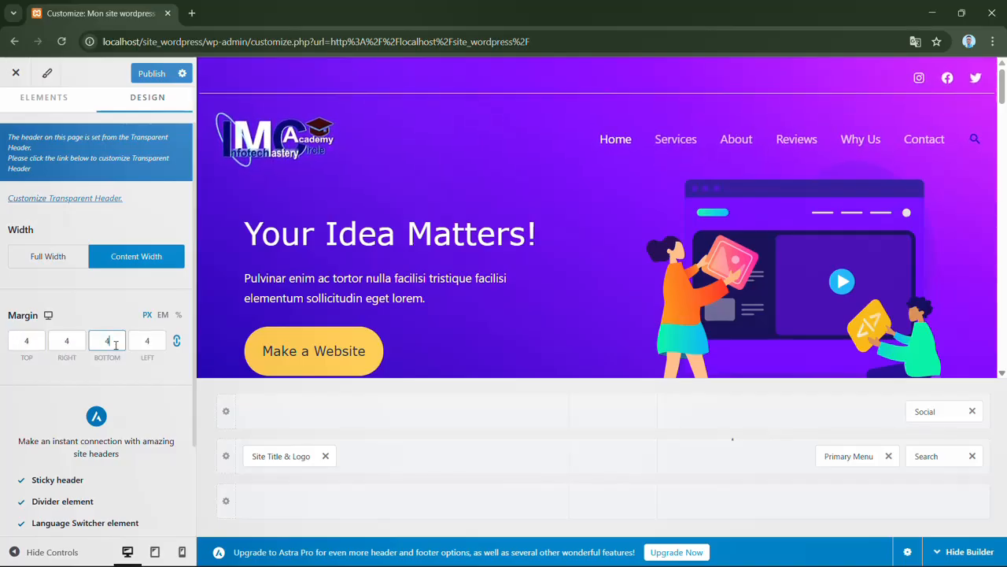
key("Down")
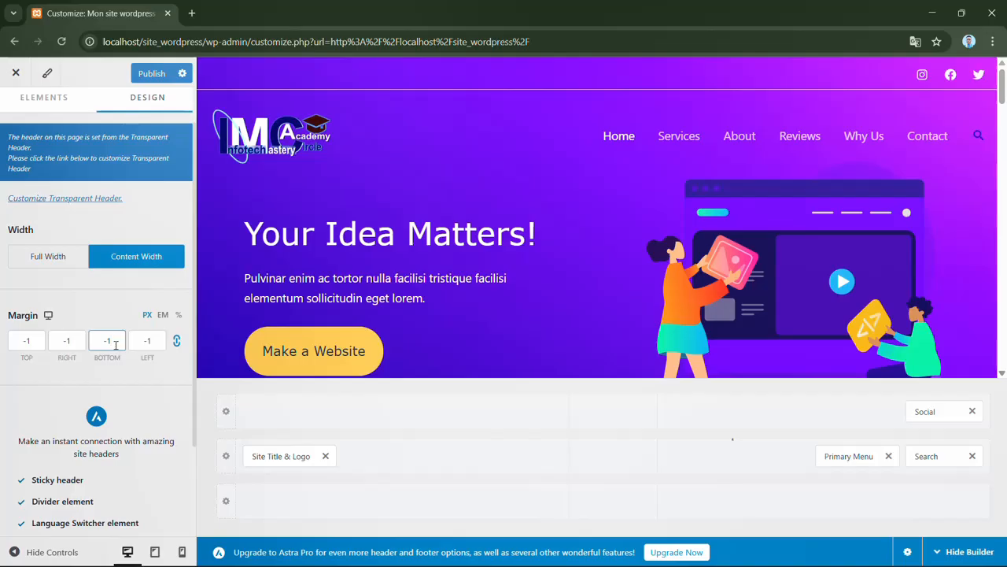
key("Up")
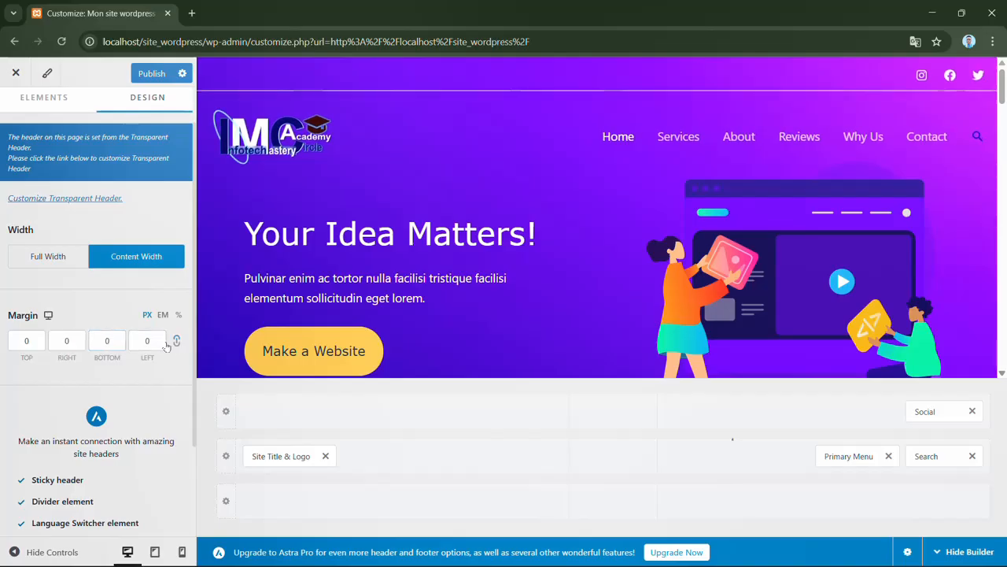
- Try a header bottom margin of 30 px
left_click(118, 343)
key("Up")
key("Up")
key("Up")
key("Up")
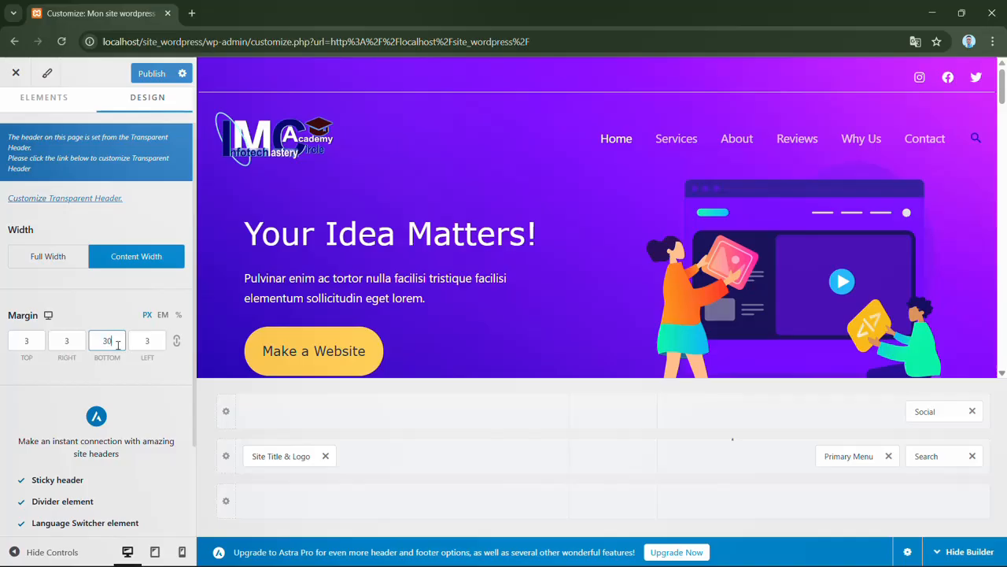
- Reduce the header's bottom margin and its linked sides from 30 px to 0 px
key("Down")
key("Down")
key("Down")
key("Down")
key("Down")
key("Down")
key("Down")
key("Down")
key("Down")
key("Down")
key("Down")
key("Down")
key("Down")
key("Down")
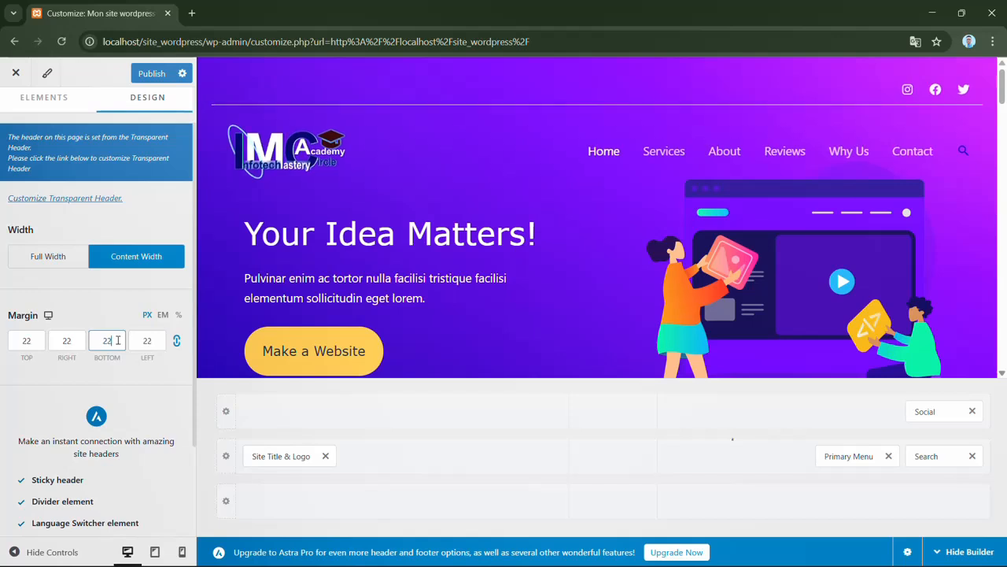
key("Down")
key("Down")
key("Down")
key("Down")
key("Down")
key("Down")
key("Down")
key("Down")
key("Down")
key("Down")
key("Down")
key("Down")
key("Down")
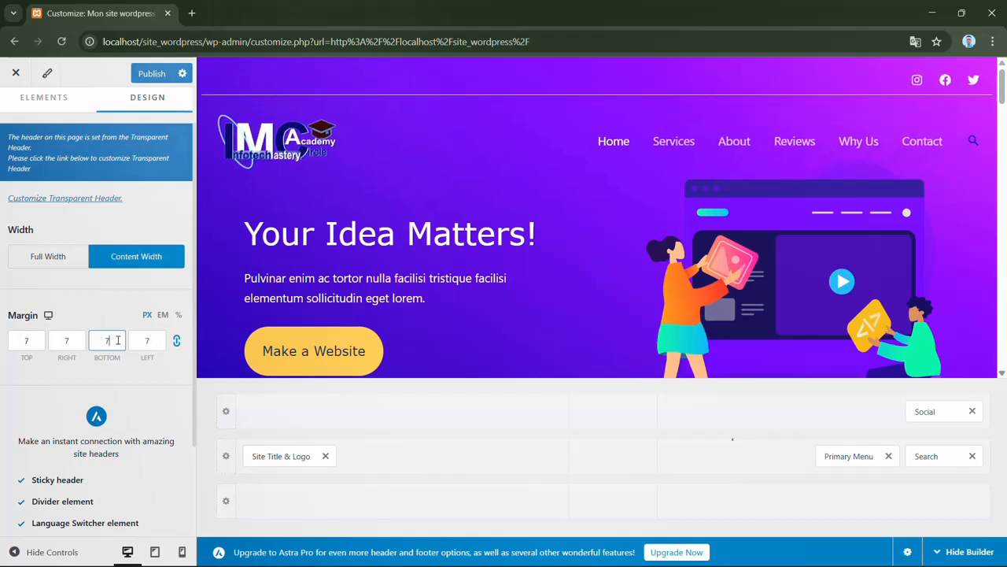
key("Down")
key("Down")
key("Down")
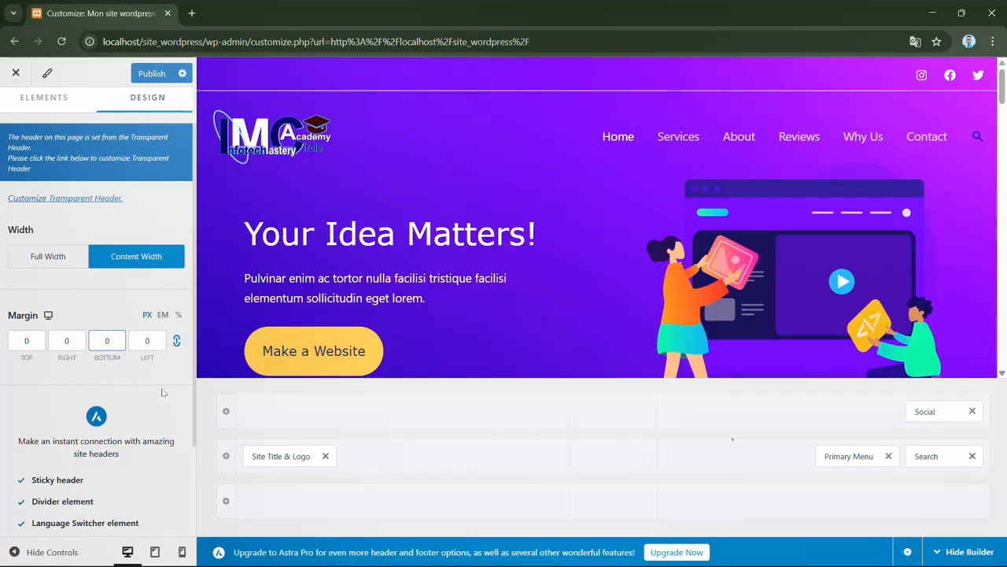
- Look through the remaining header design options and the listed Astra Pro header features
scroll(192, 417, "down", 2)
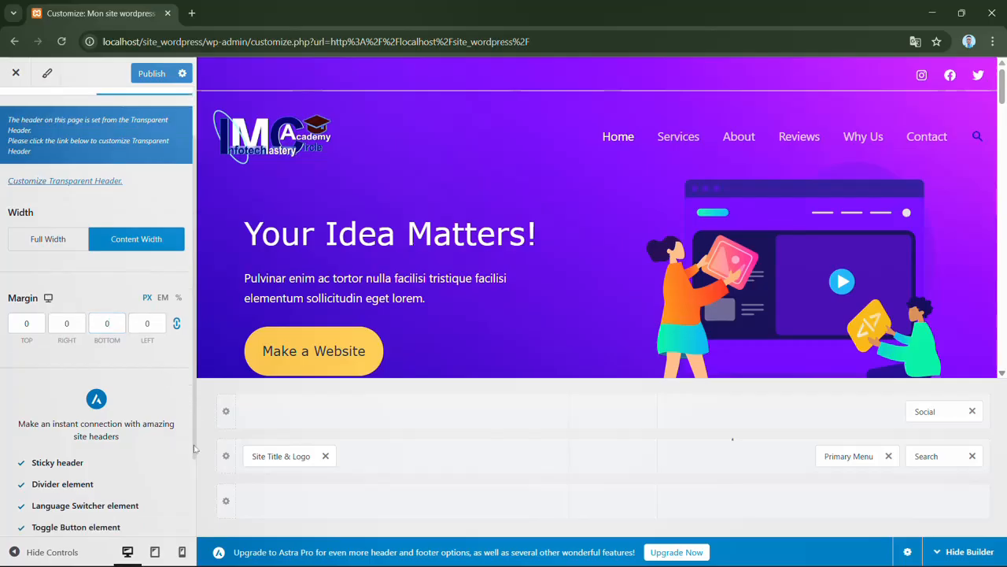
scroll(192, 407, "up", 2)
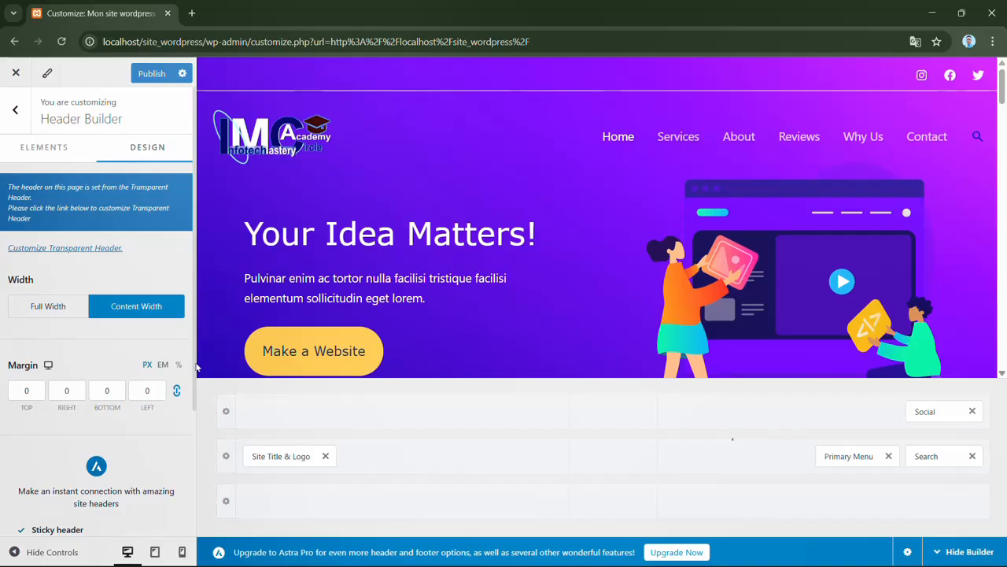
scroll(193, 425, "down", 2)
scroll(193, 480, "down", 1)
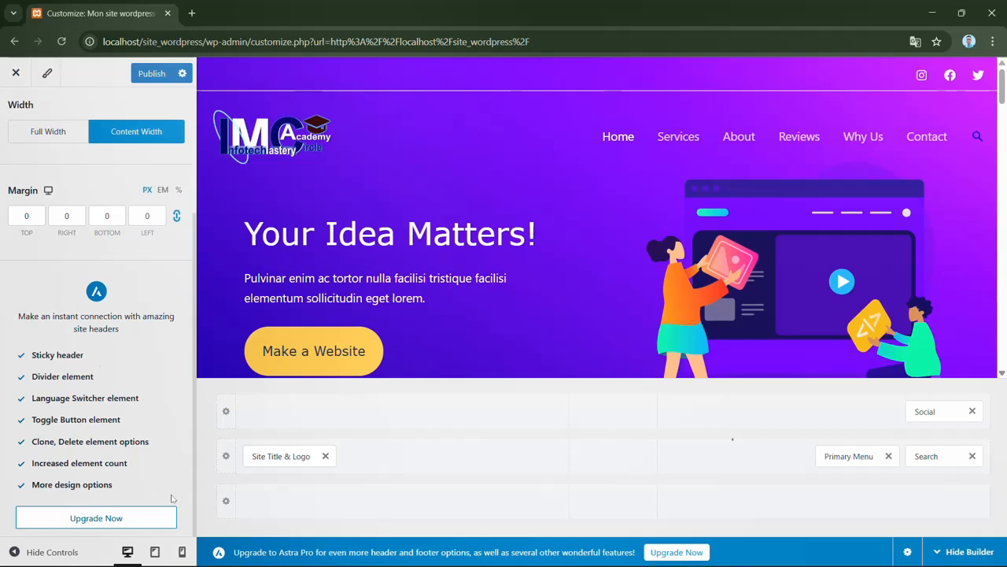
scroll(184, 395, "up", 2)
scroll(184, 396, "up", 2)
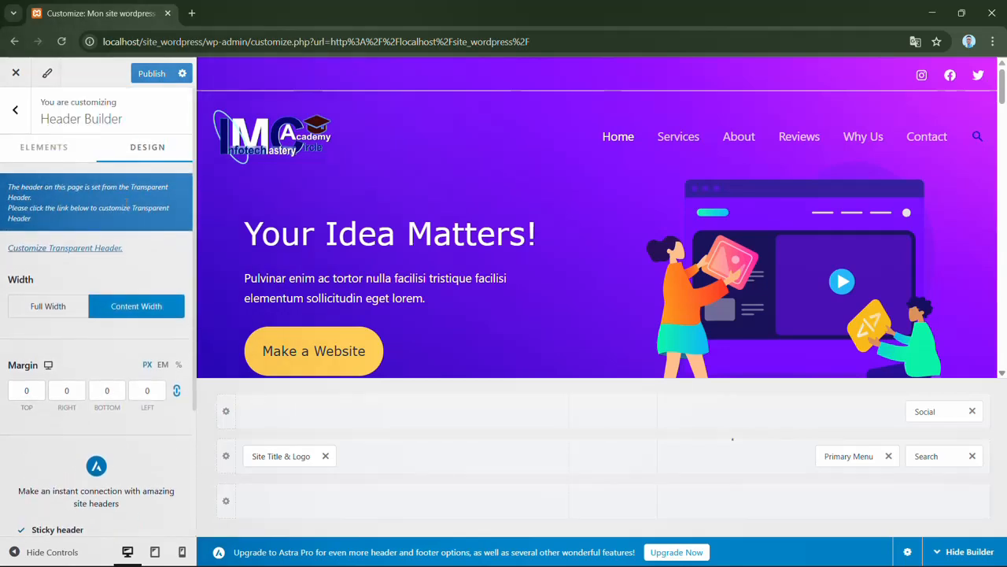
- Leave the Header Builder and set the Breadcrumb header position to After
left_click(17, 113)
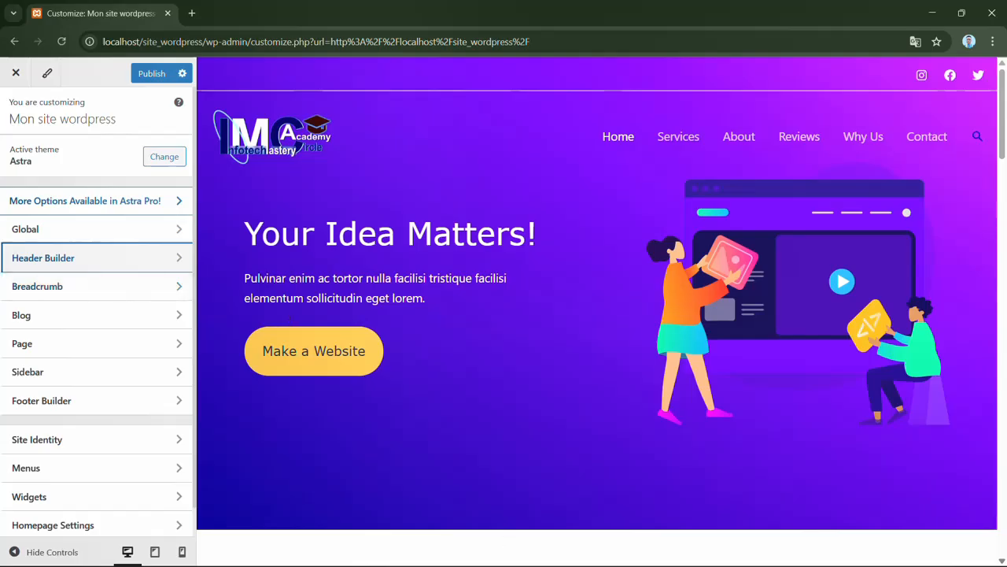
left_click(100, 293)
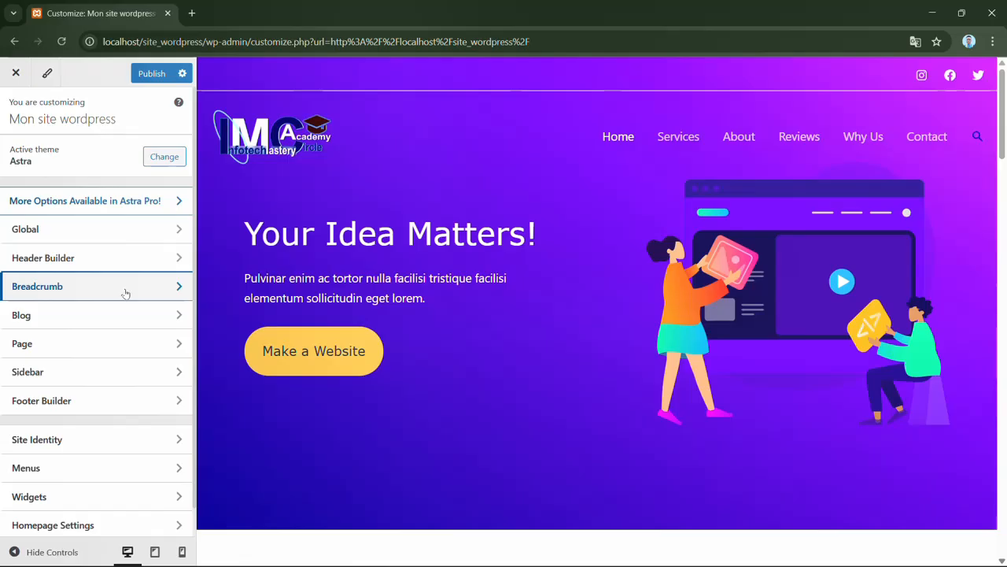
left_click(125, 294)
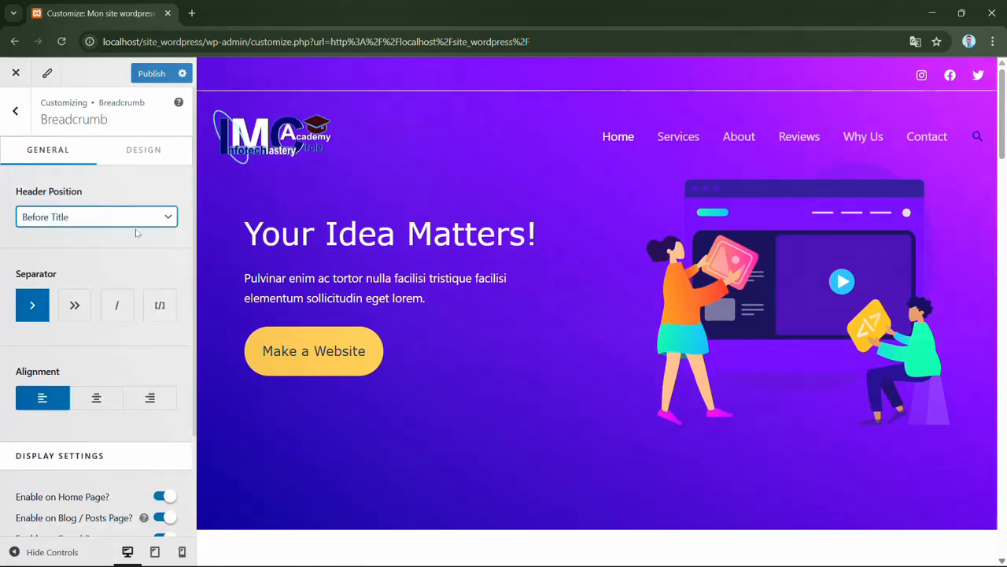
left_click(141, 219)
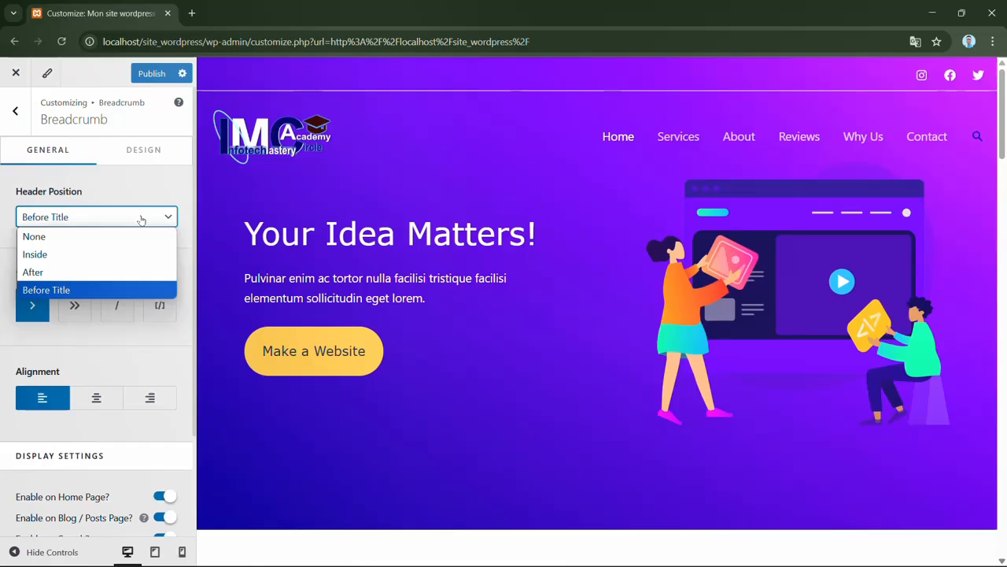
left_click(89, 272)
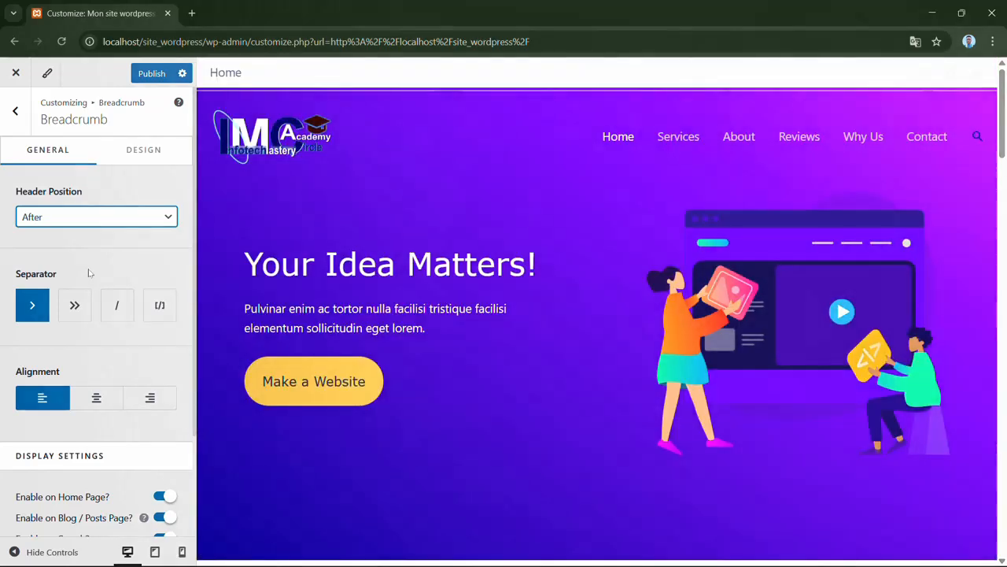
left_click(161, 176)
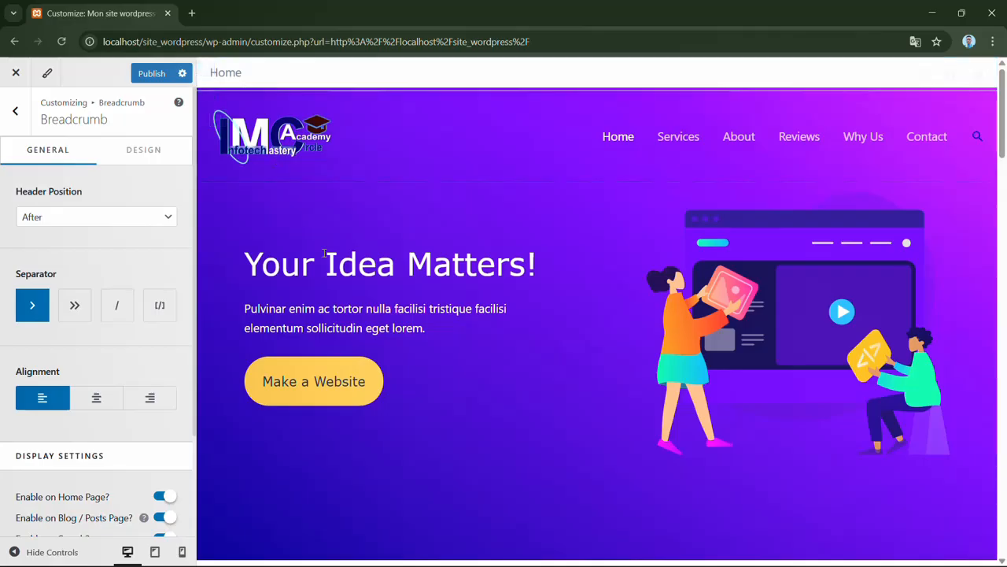
- Examine the whole page preview with the breadcrumb, and review the breadcrumb's display settings for each page type
scroll(906, 243, "down", 8)
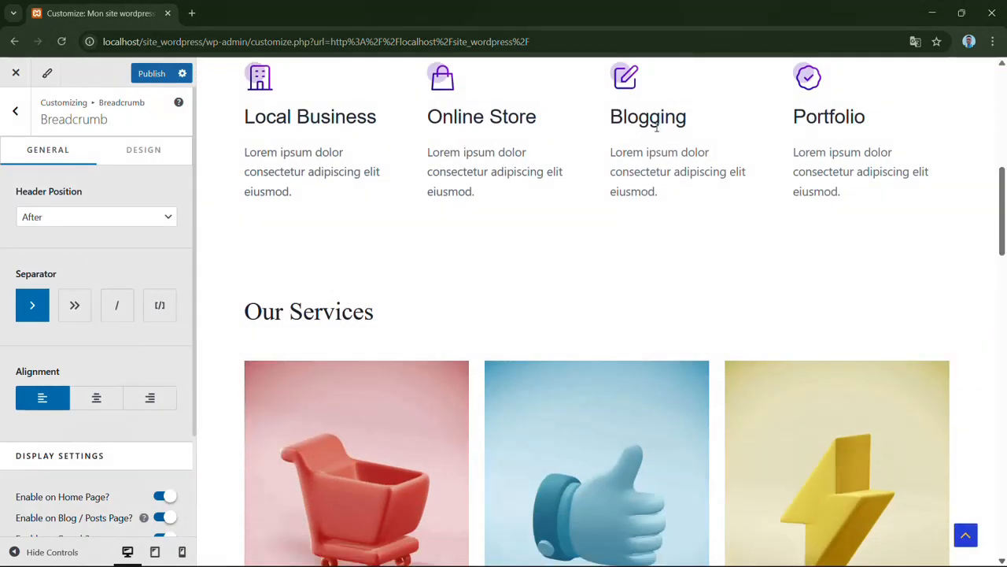
left_click_drag(1000, 206, 1000, 532)
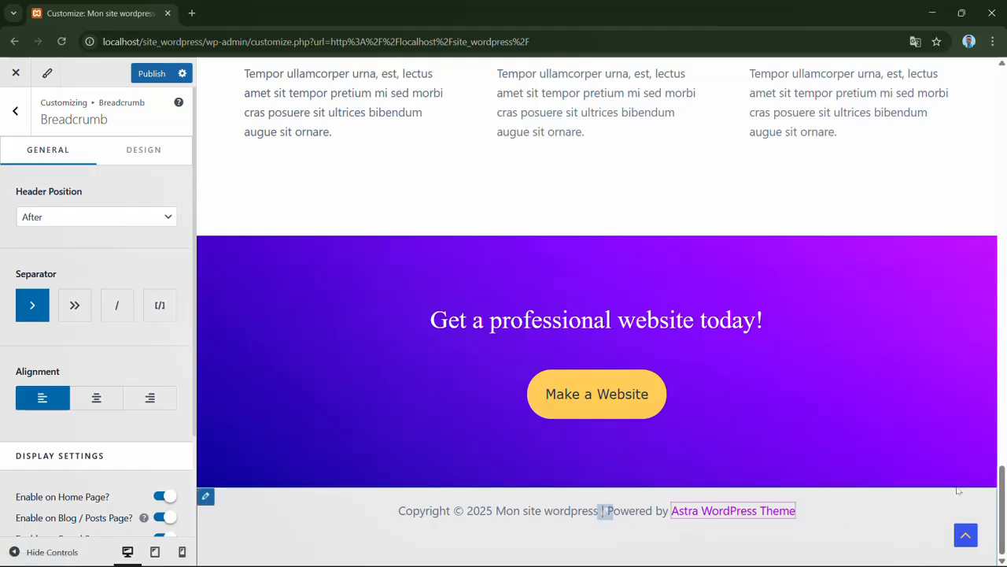
left_click_drag(1004, 504, 998, 223)
left_click_drag(999, 167, 997, 63)
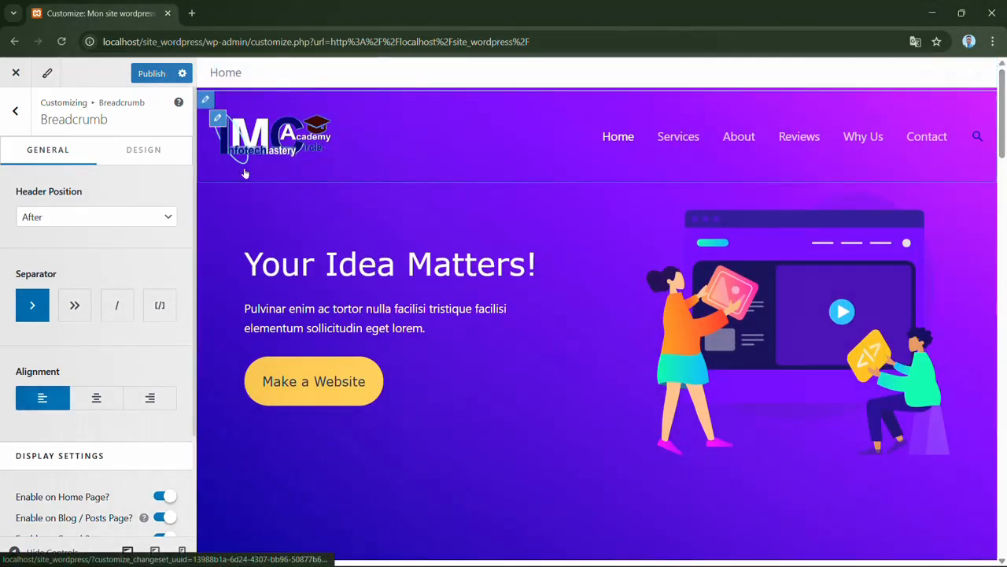
left_click_drag(195, 234, 193, 367)
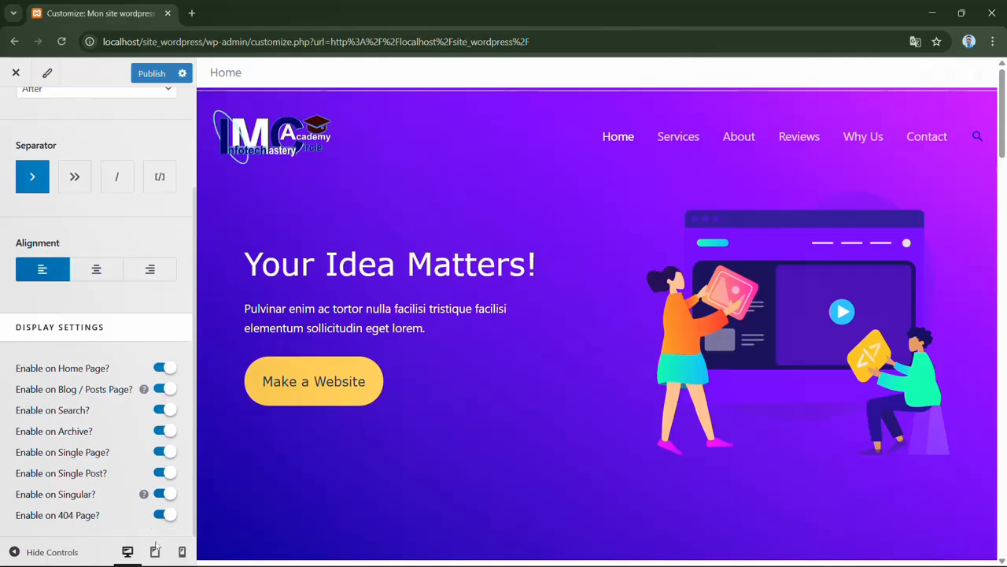
- Set the breadcrumb Header Position to None, return to the main customizer sections and publish the changes
scroll(189, 365, "up", 3)
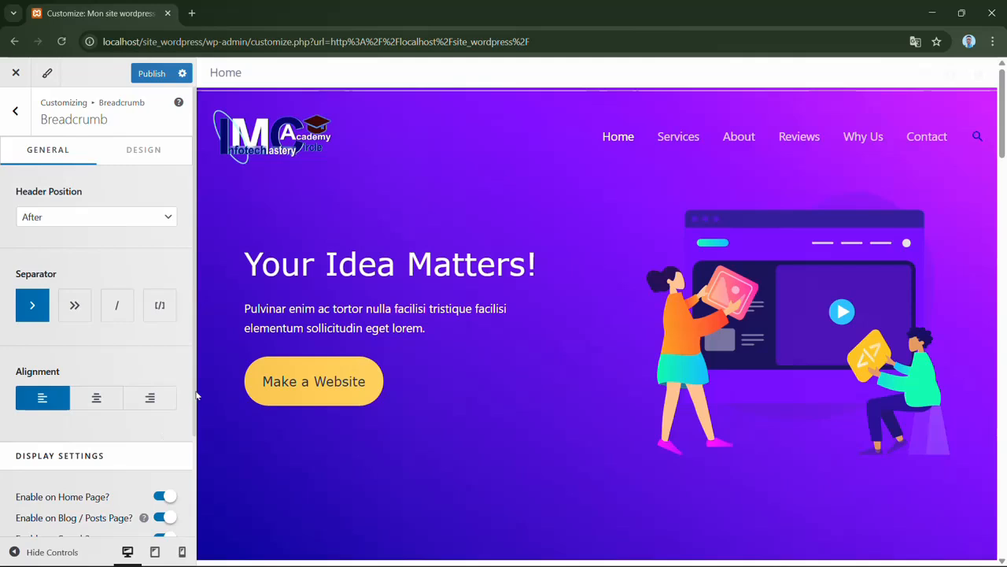
left_click(155, 220)
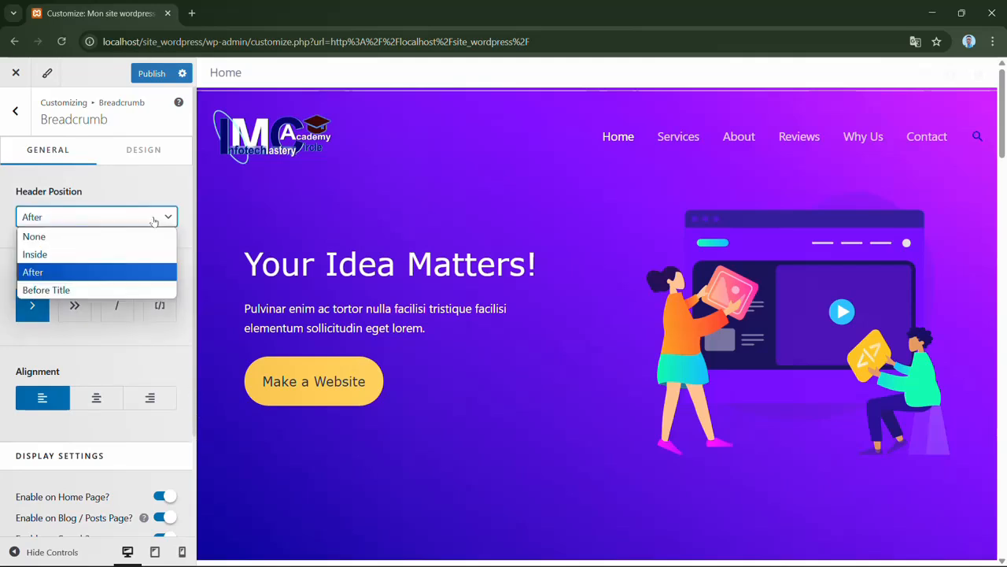
left_click(81, 238)
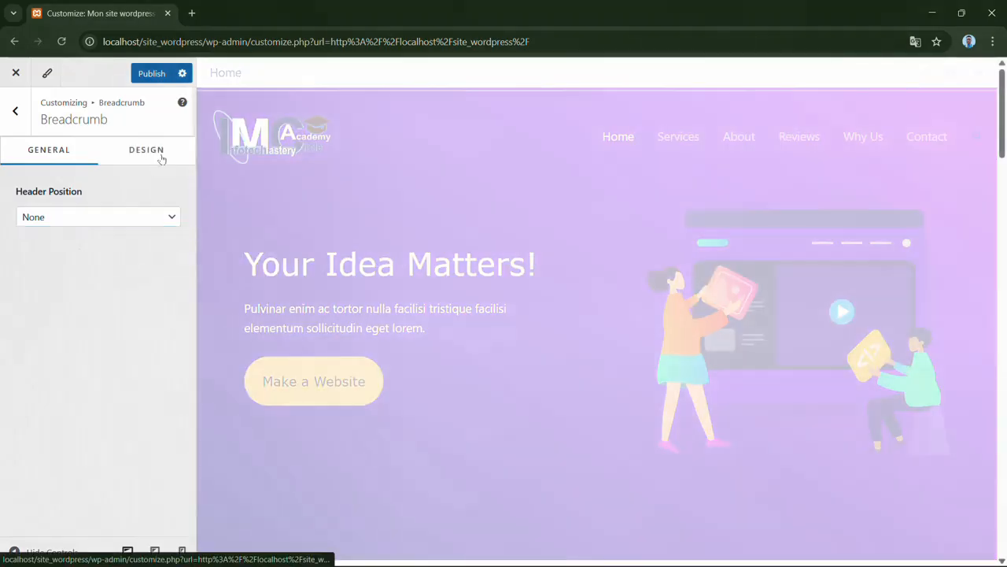
left_click(160, 157)
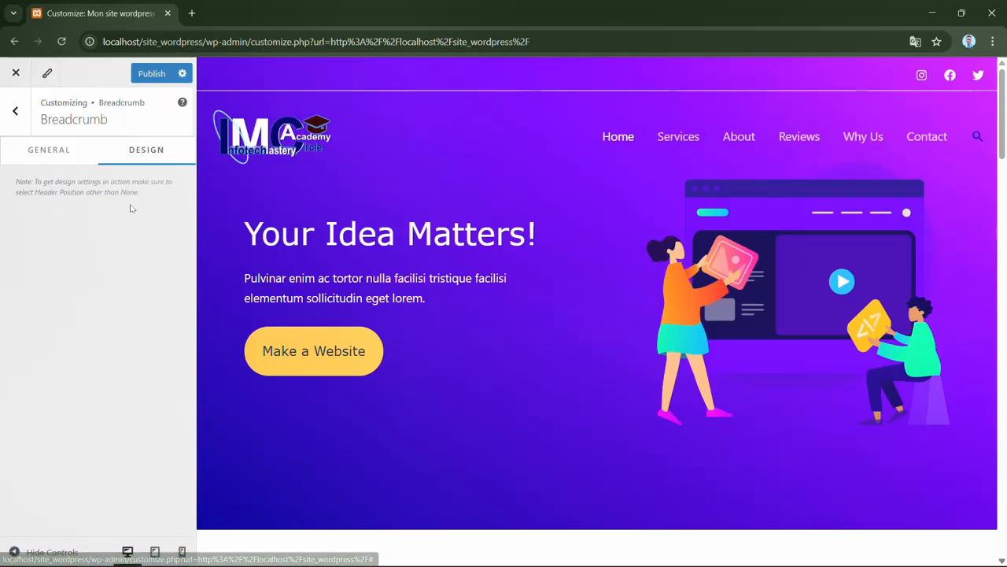
left_click(22, 118)
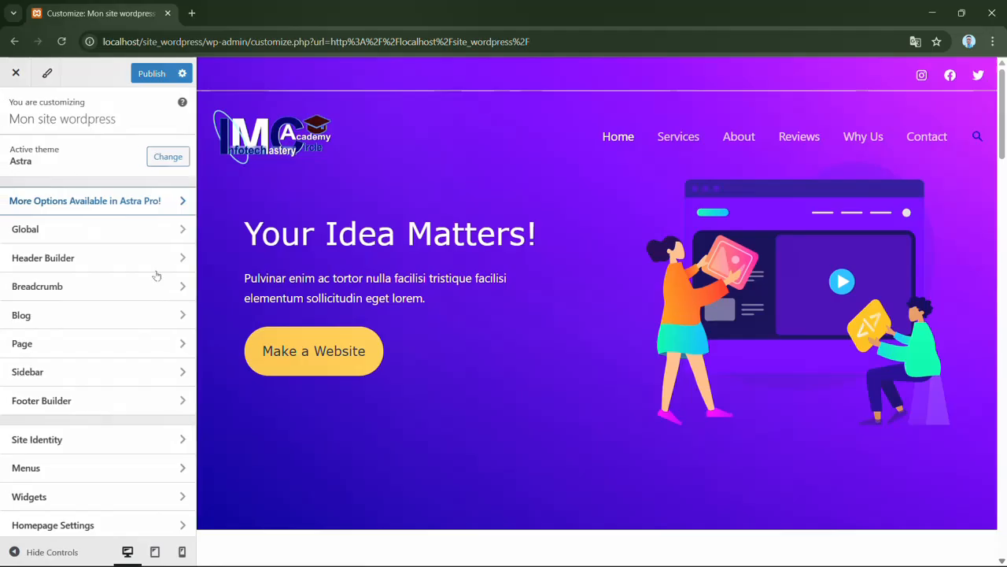
left_click(166, 319)
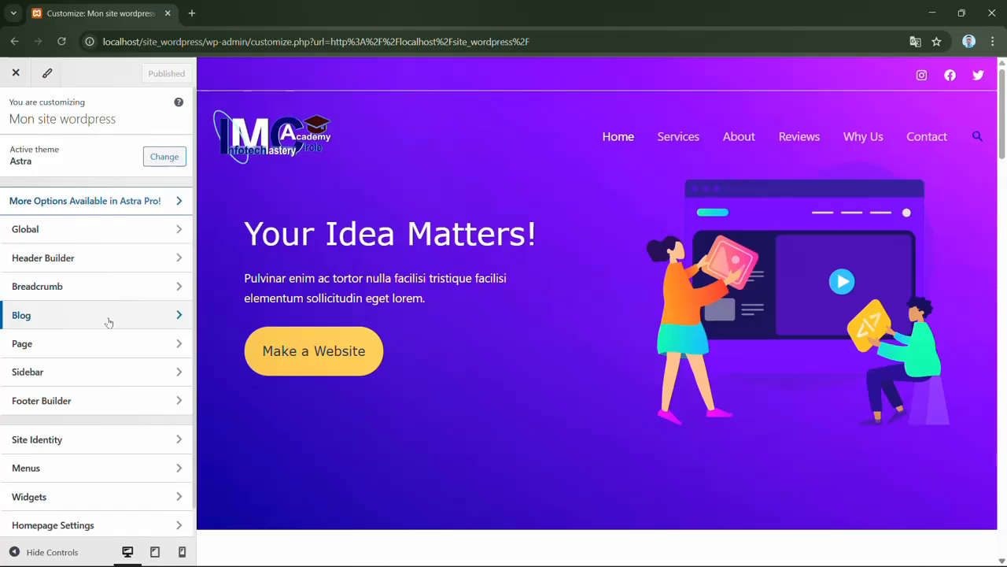
- Examine the Blog / Archive container and sidebar layout options, and look through the homepage preview
left_click(109, 322)
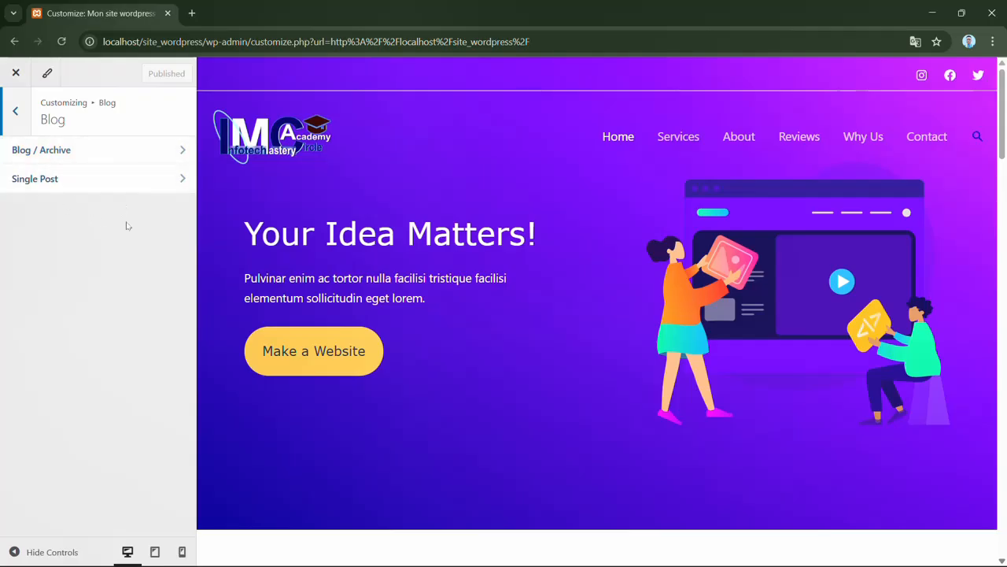
left_click(109, 152)
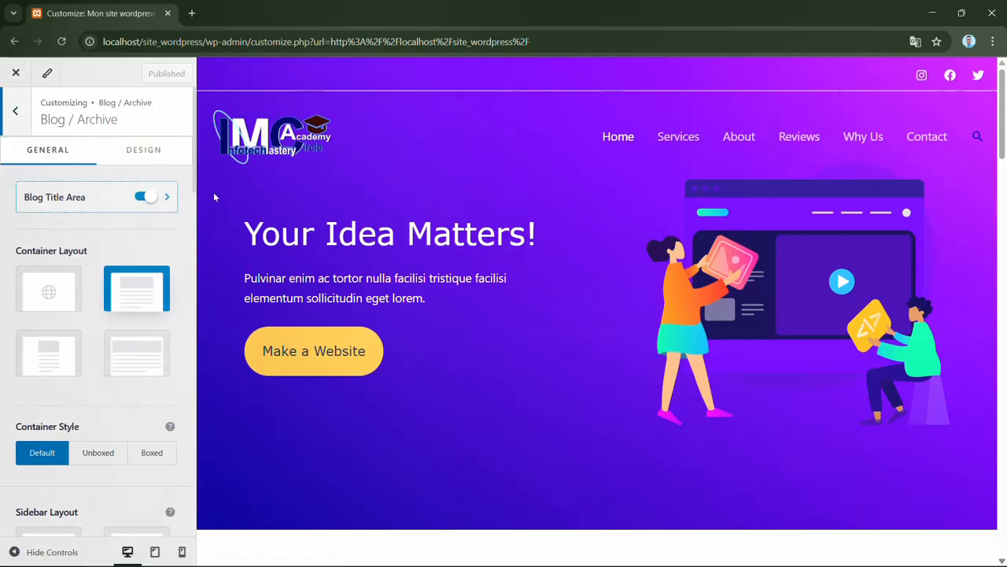
scroll(196, 169, "down", 3)
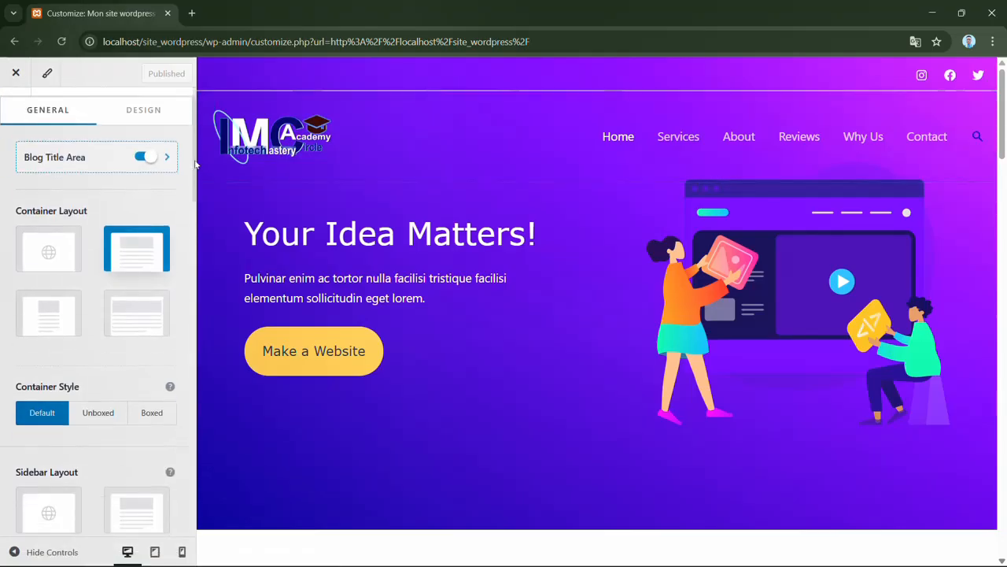
scroll(196, 189, "down", 2)
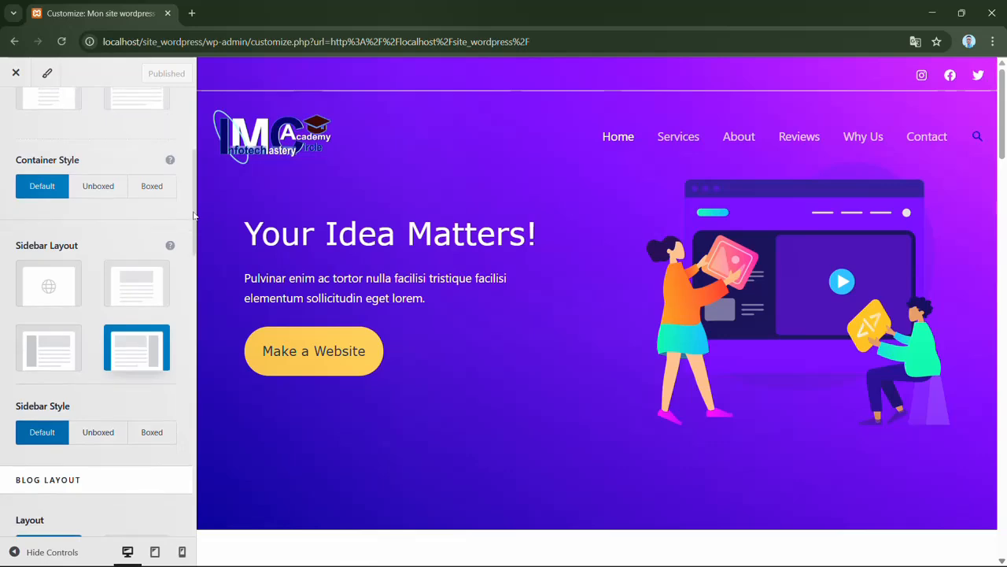
scroll(193, 200, "up", 4)
scroll(191, 205, "down", 4)
scroll(194, 193, "up", 3)
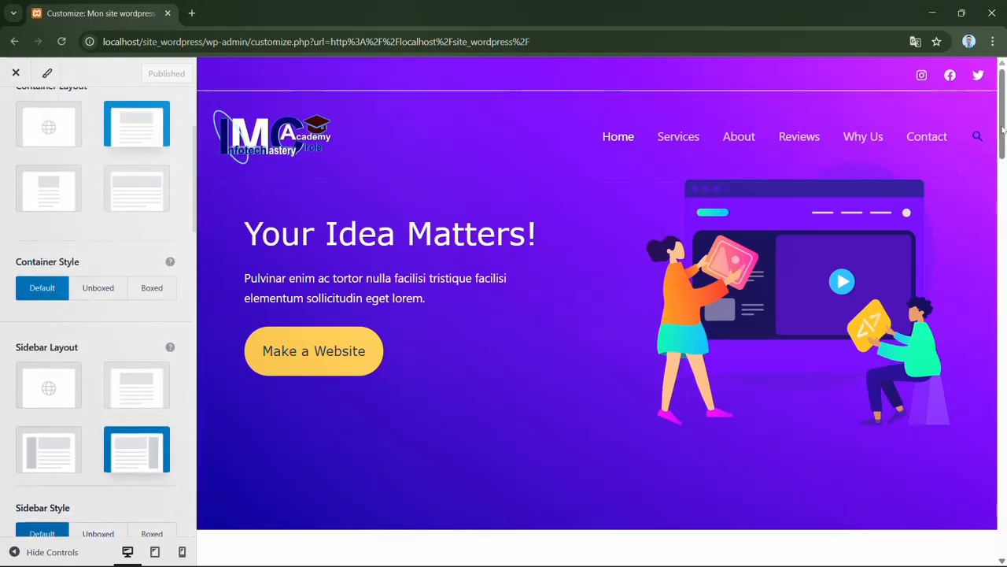
scroll(1004, 136, "down", 1)
left_click_drag(1003, 136, 1003, 113)
left_click_drag(1004, 112, 1005, 344)
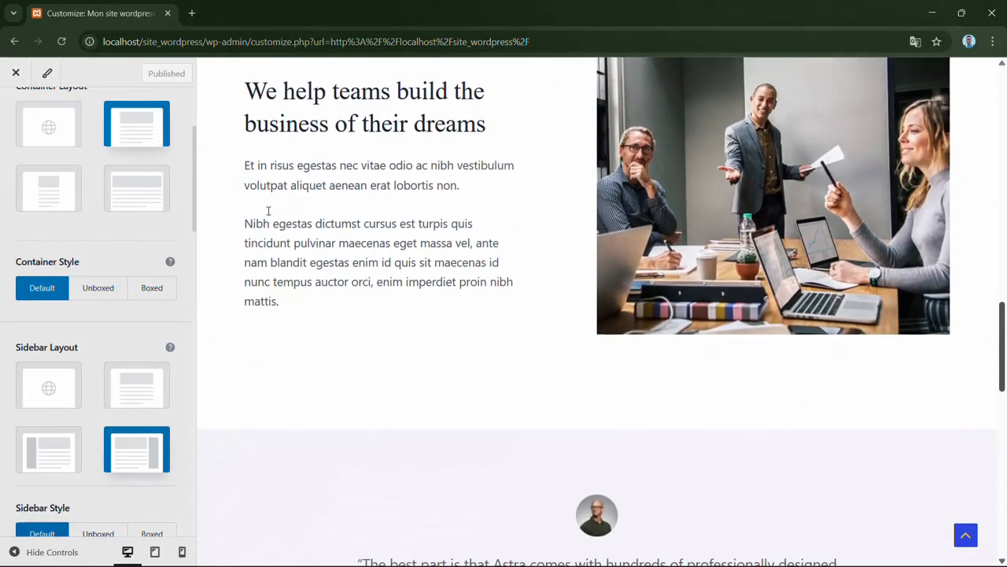
left_click_drag(194, 189, 193, 119)
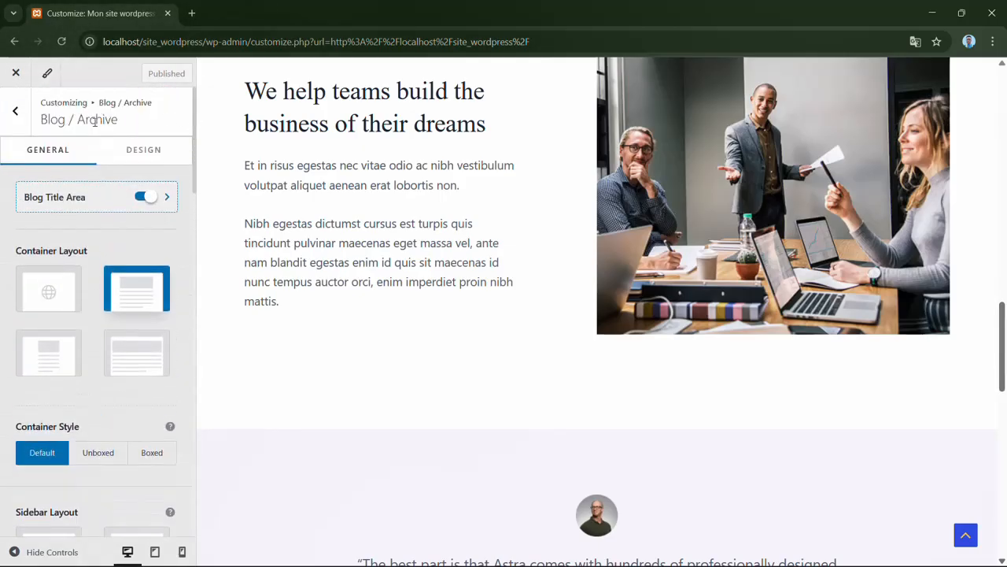
- Leave the blog settings, close the customizer and open the site's admin Dashboard
left_click(11, 115)
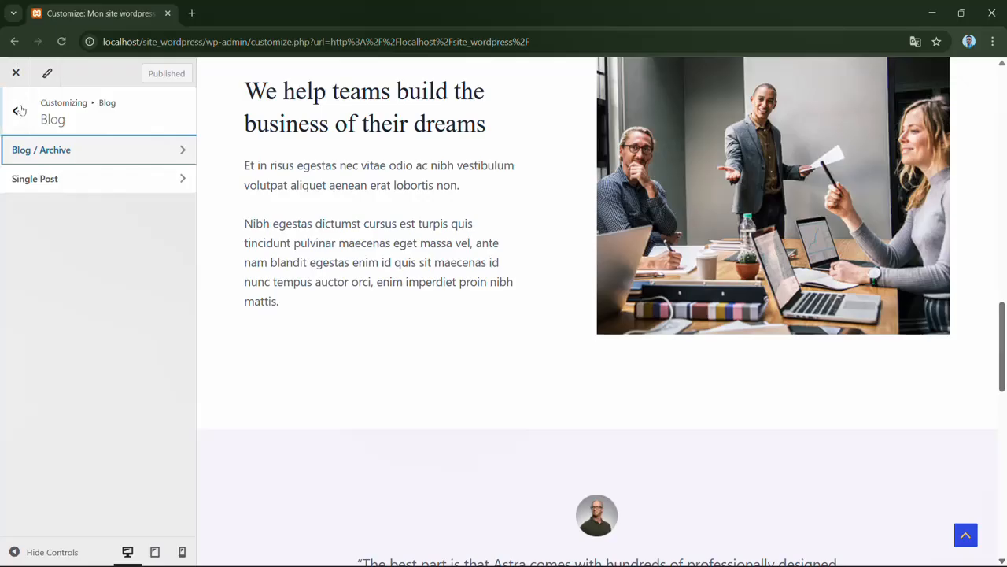
left_click(15, 111)
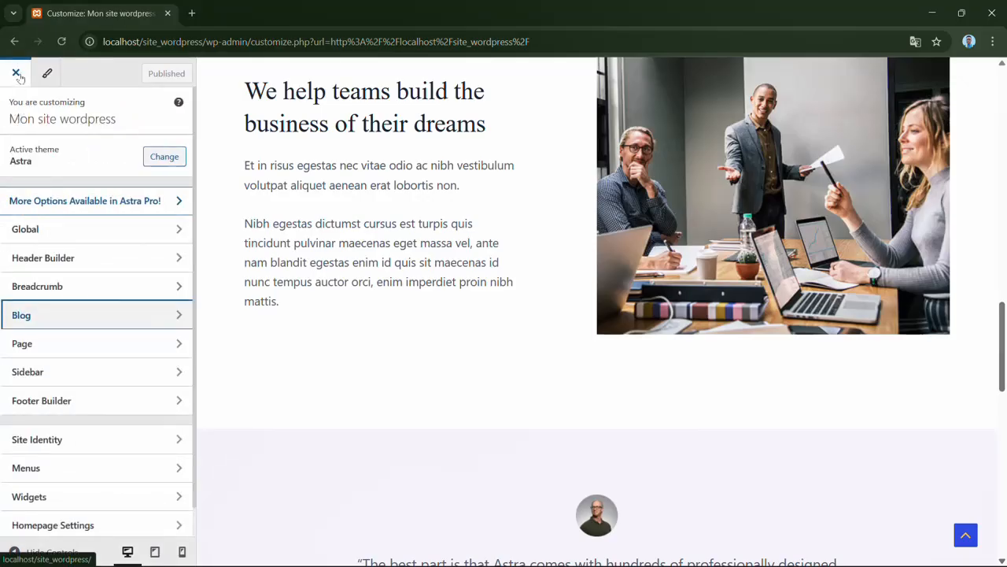
left_click(17, 74)
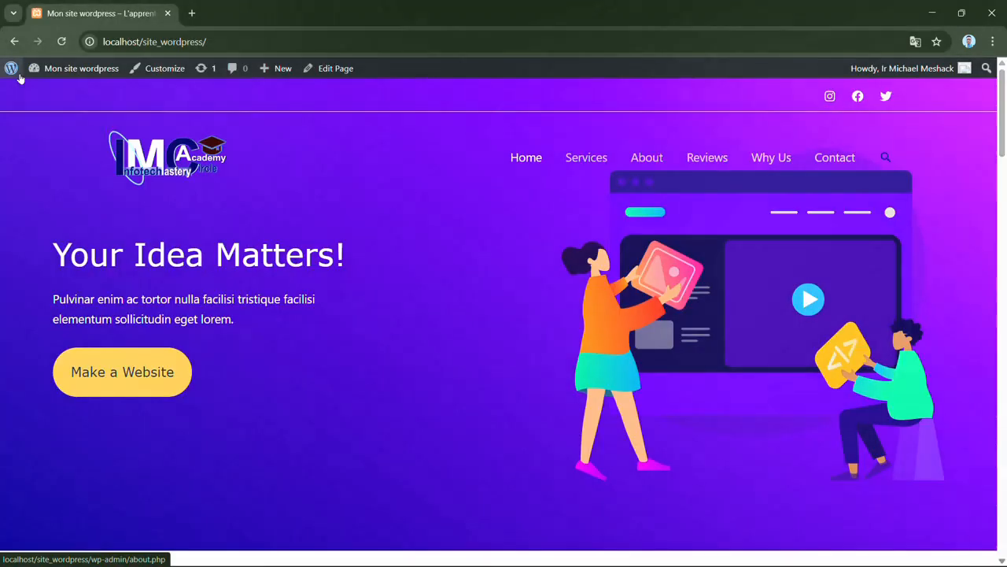
mouse_move(77, 71)
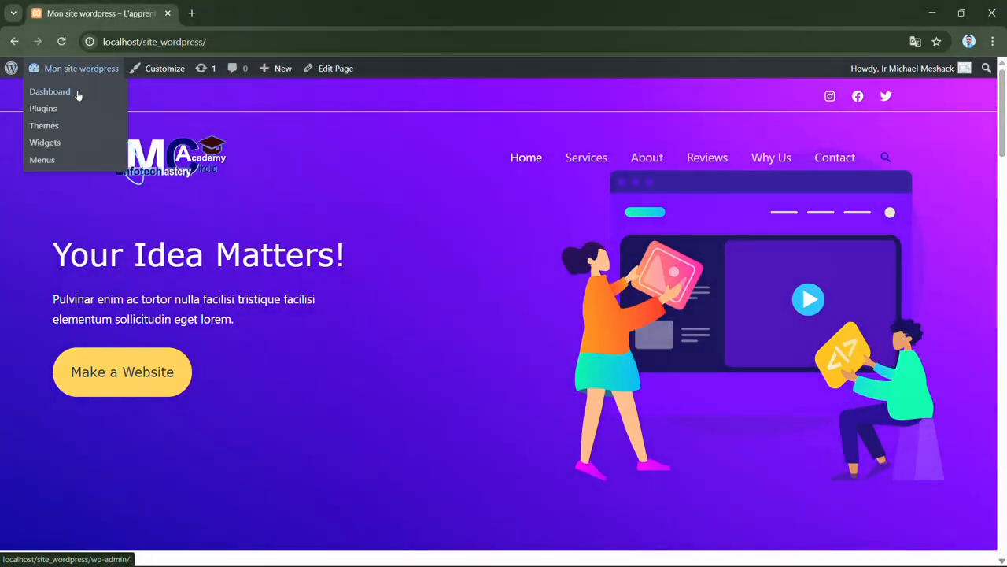
left_click(77, 95)
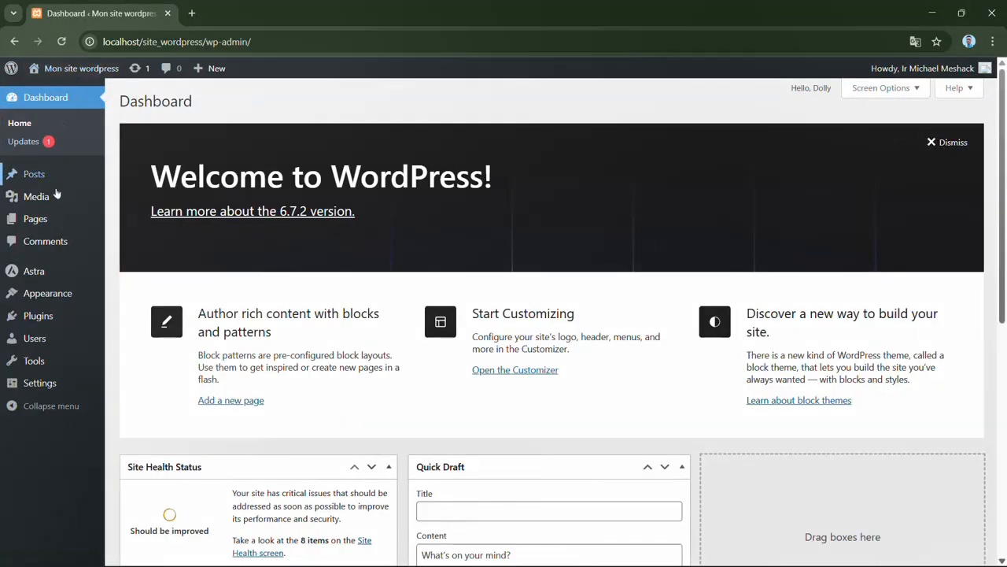
- Start a new page and title it "Blog"
mouse_move(57, 222)
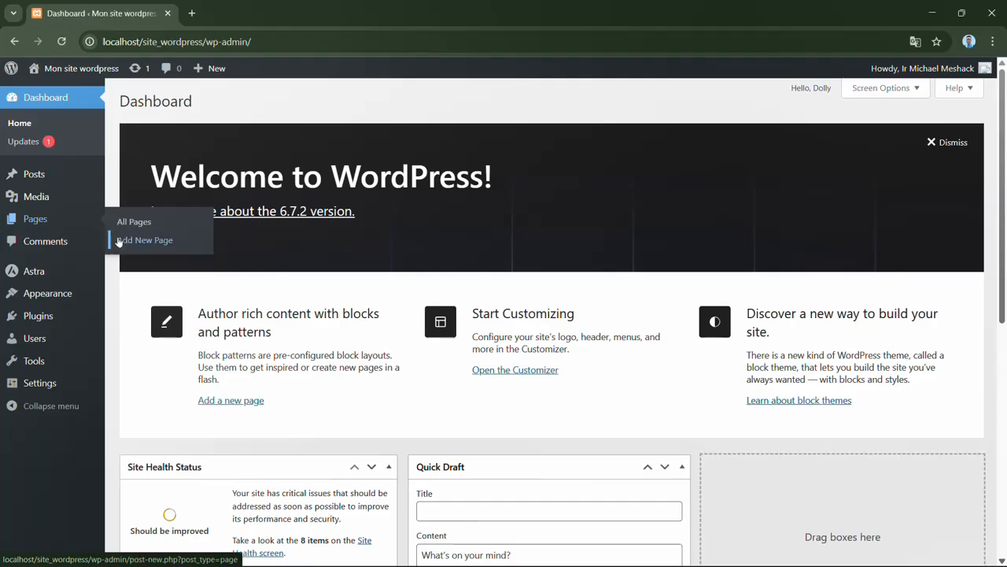
left_click(174, 246)
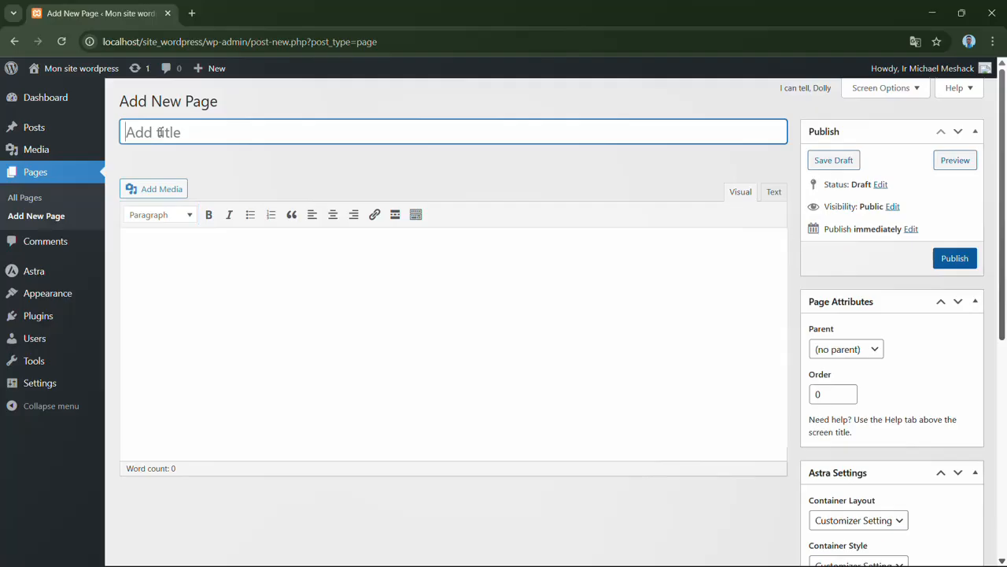
type("Blog")
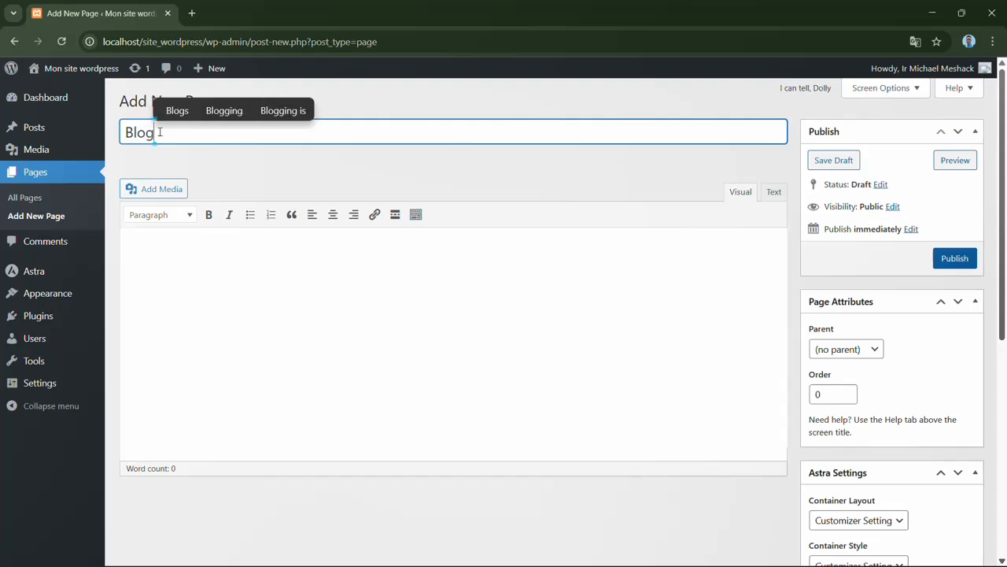
- Add the Heading 1 "Ceci est une section pour les articles" to the page body, followed by a pasted Lorem ipsum paragraph
left_click(235, 272)
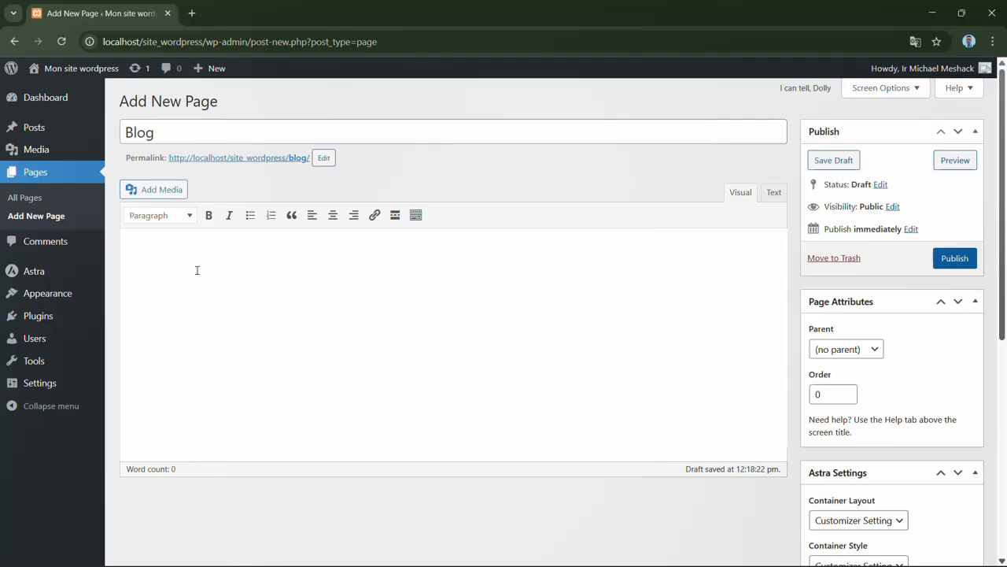
left_click(191, 220)
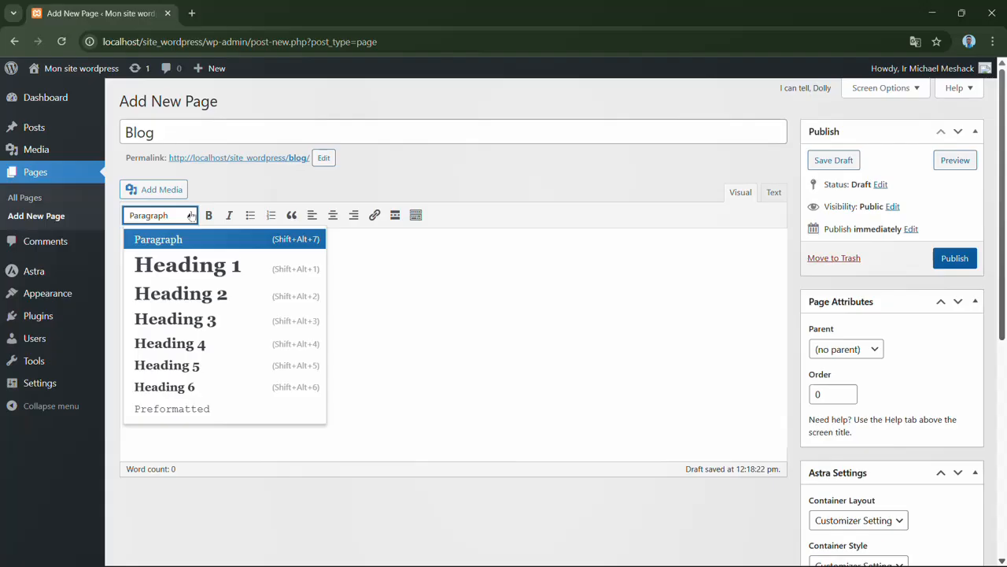
left_click(202, 273)
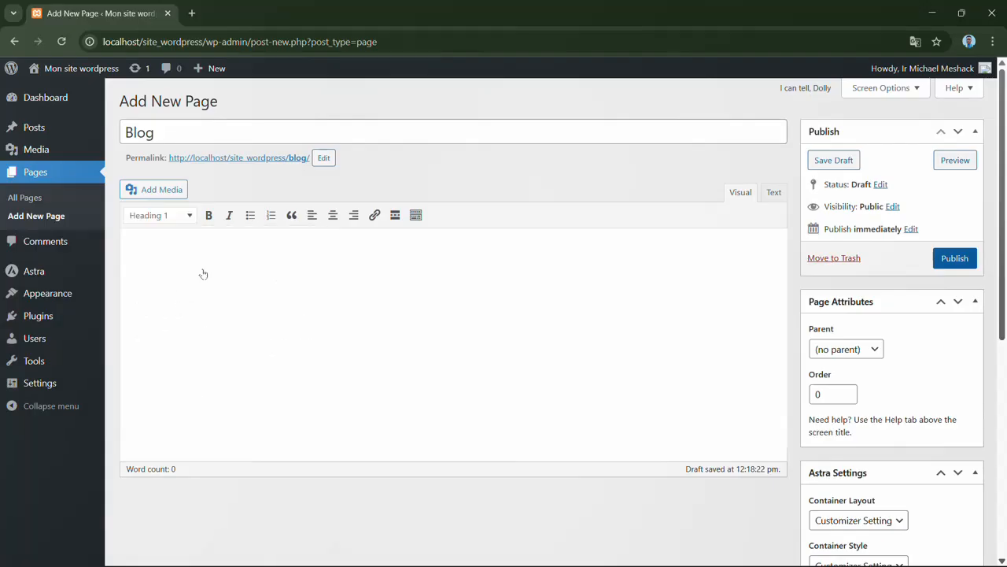
type("Cec")
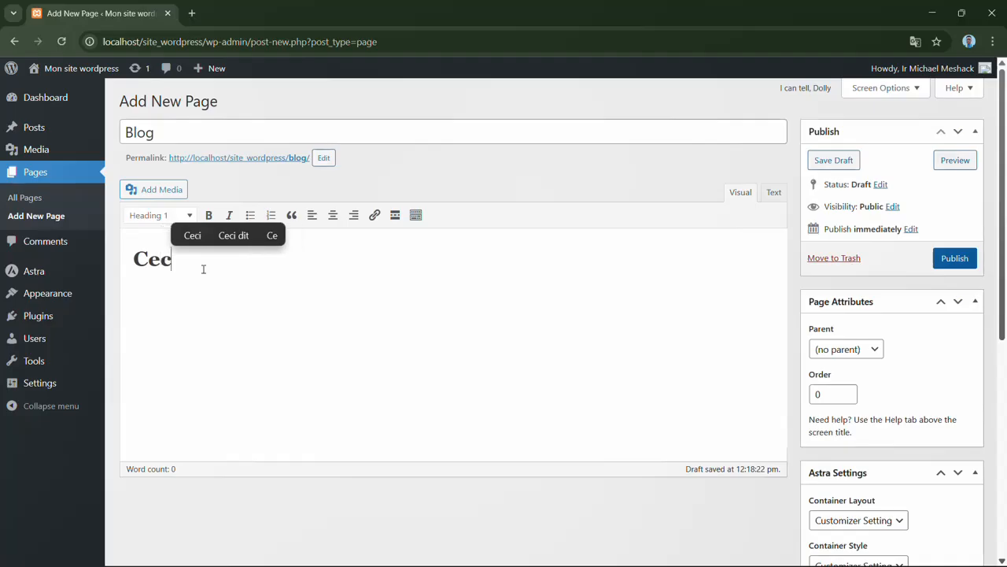
type("i est u")
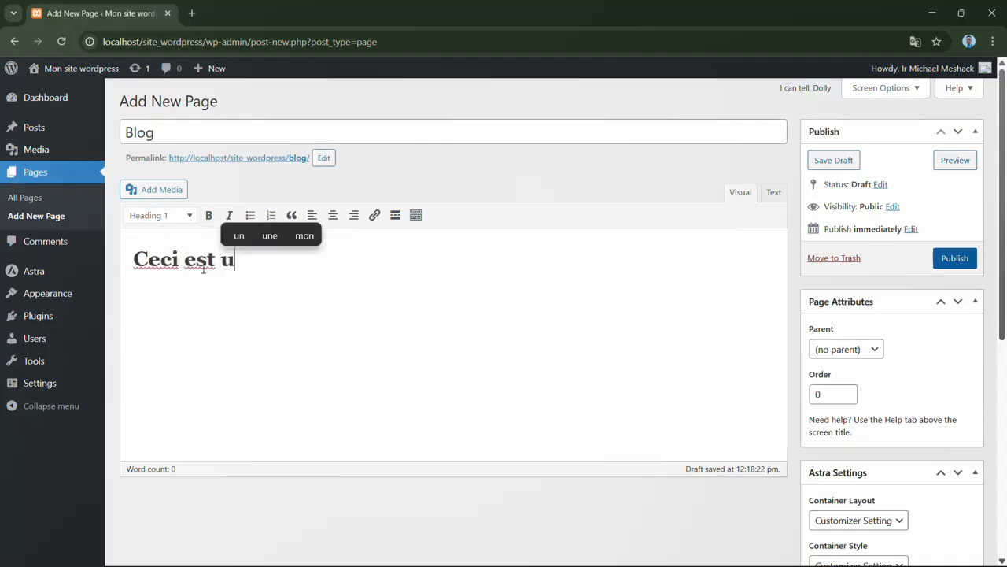
type("ne secti")
type("on")
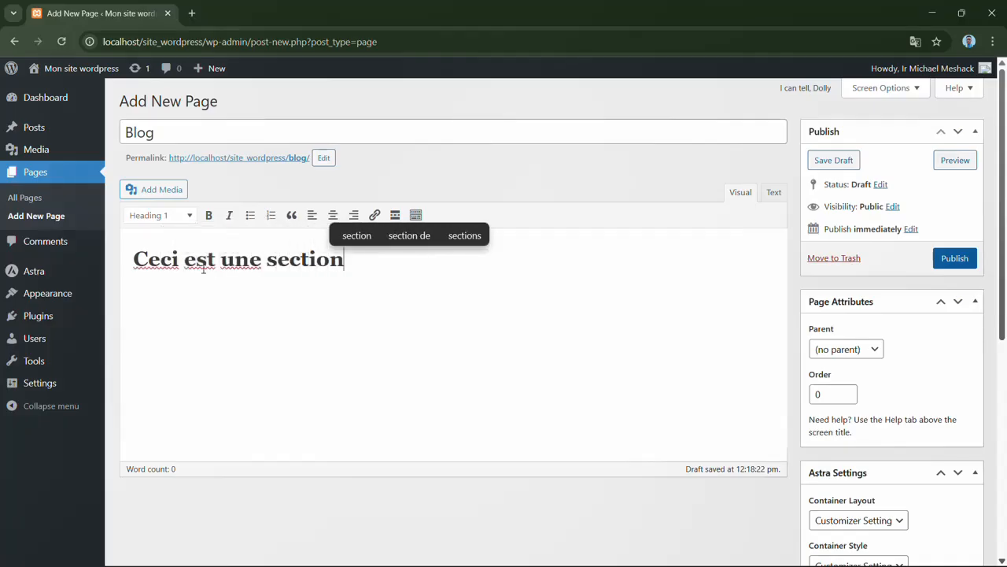
type(" pour le")
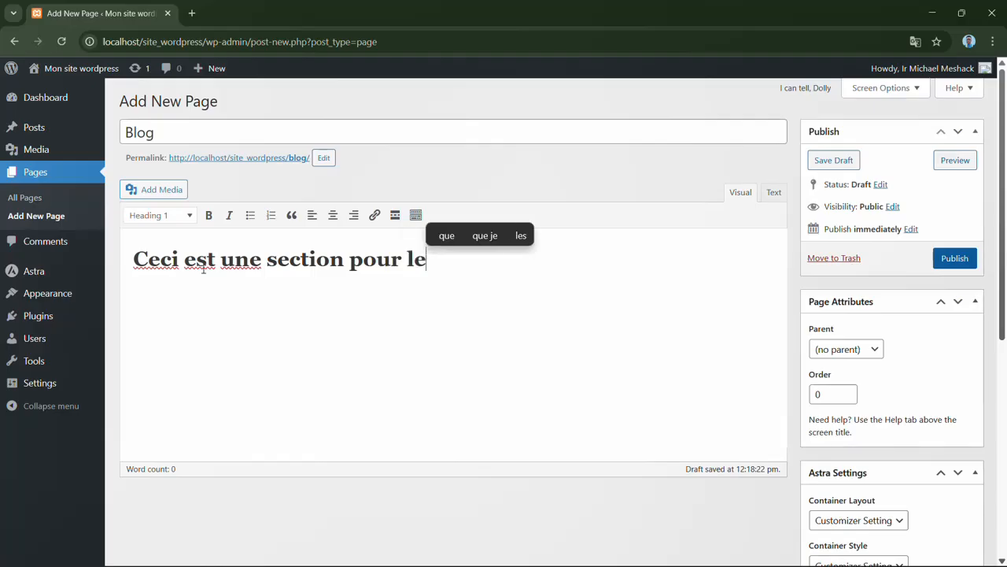
type("s articles")
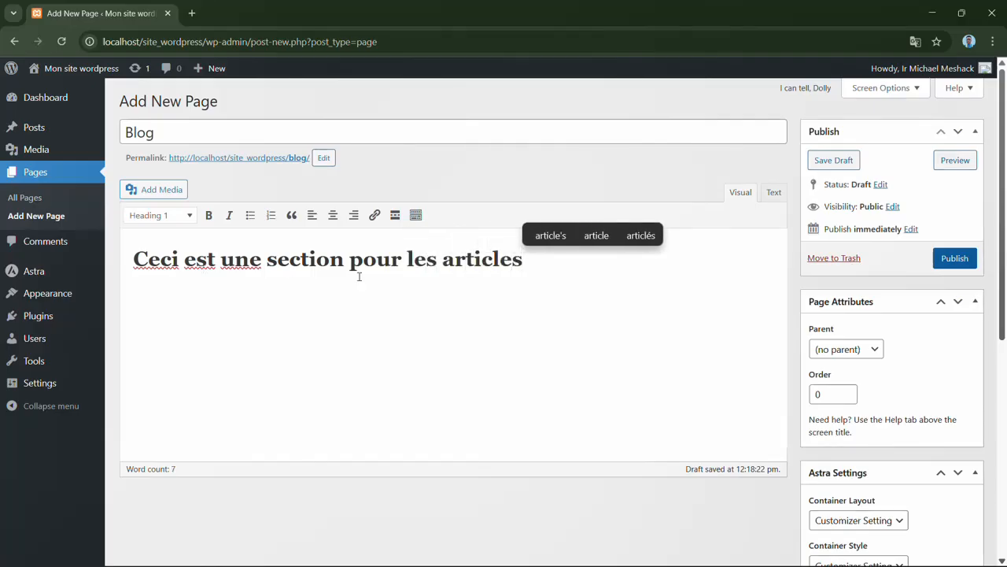
key("Return")
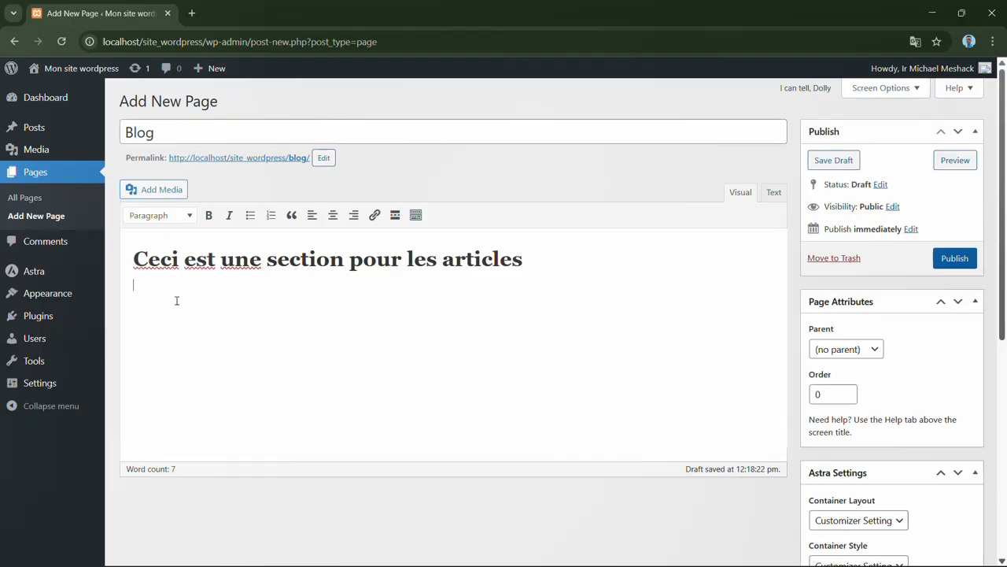
key("ctrl+v")
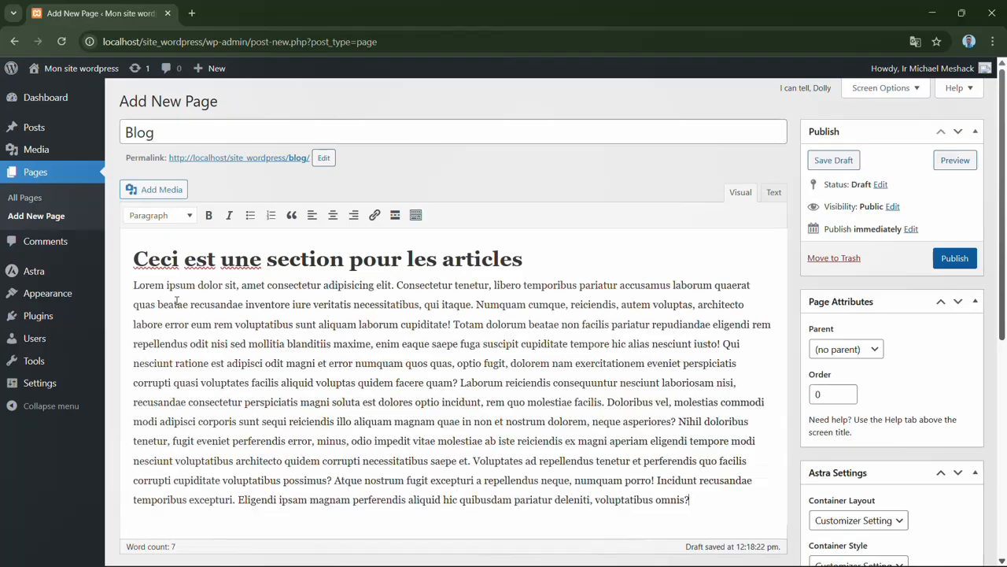
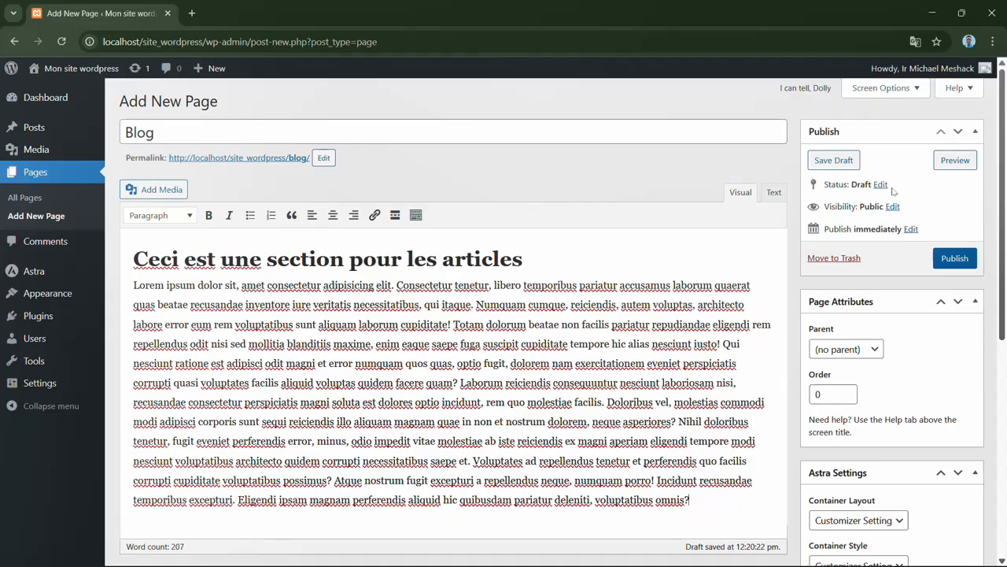
- Review the Blog page's publishing options, keeping Draft status, Public visibility and immediate publishing
left_click(881, 185)
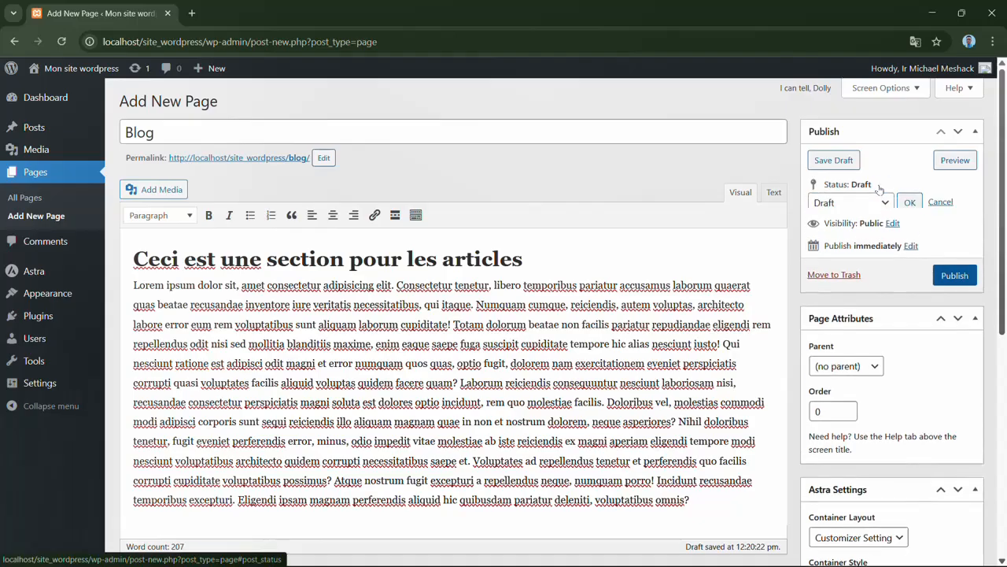
left_click(886, 203)
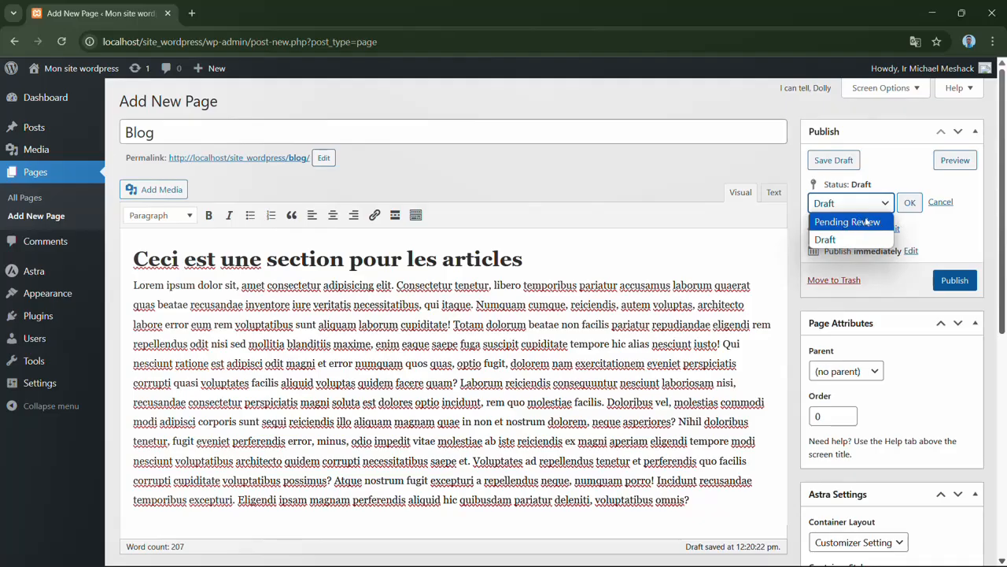
left_click(935, 223)
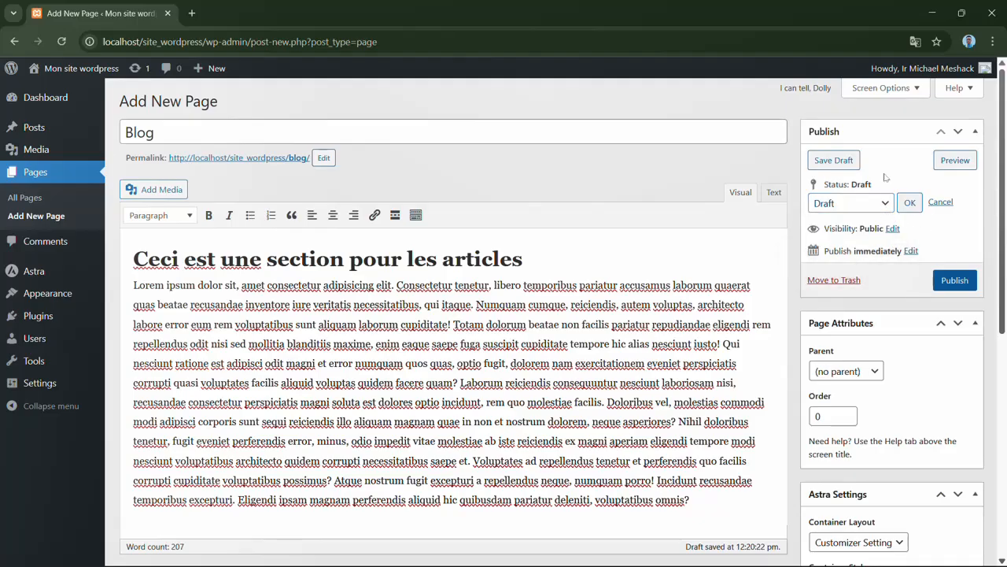
left_click(911, 203)
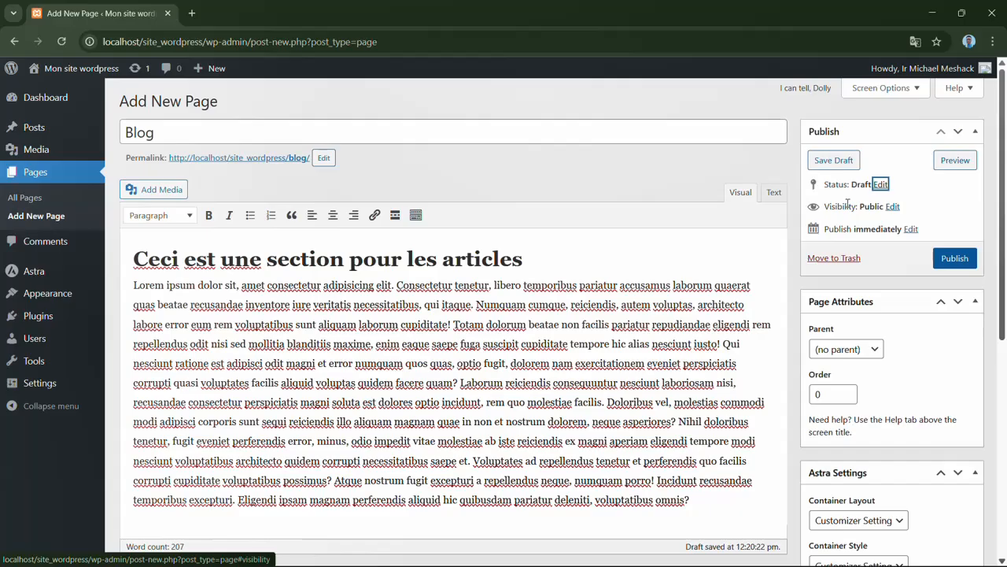
left_click(893, 207)
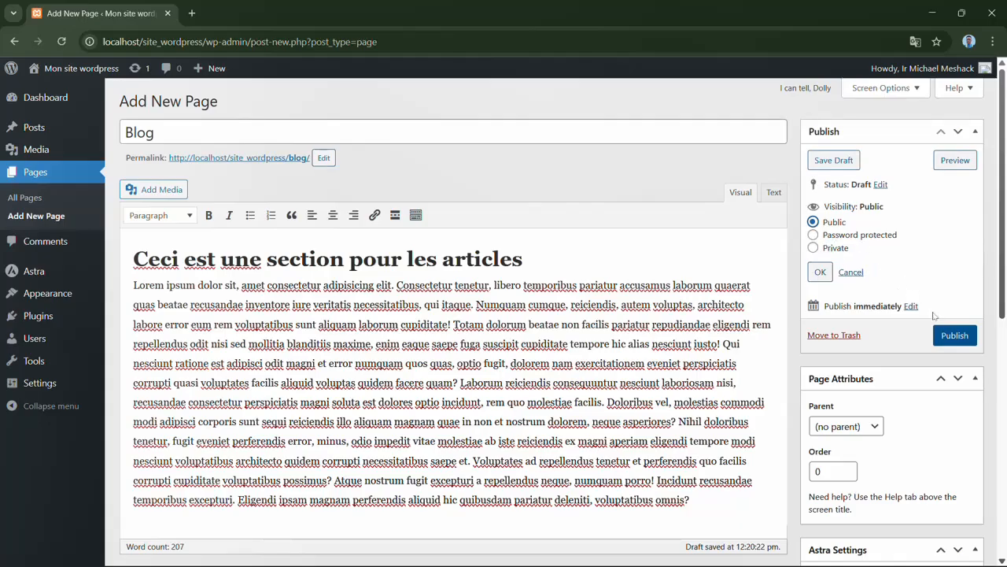
left_click(944, 335)
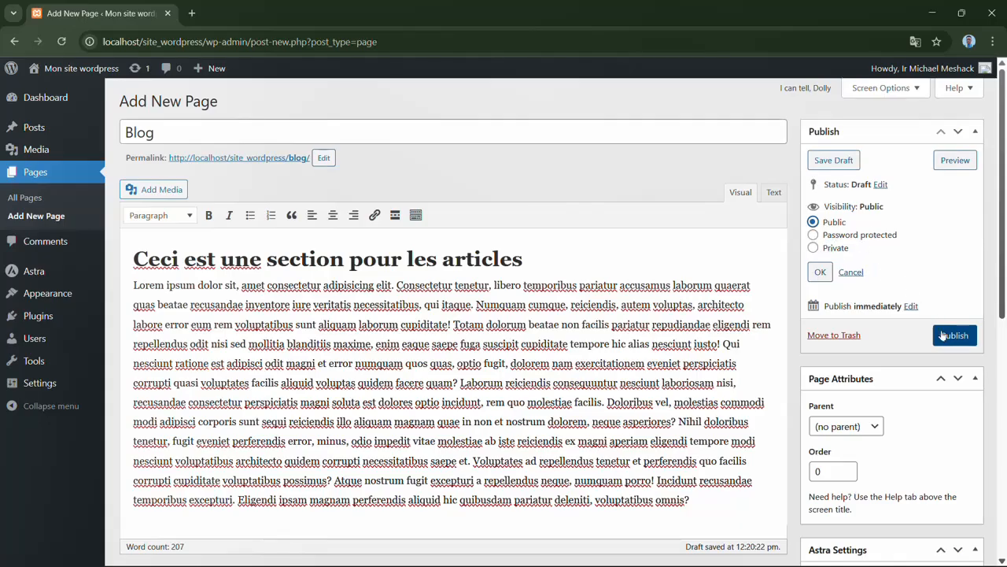
left_click(820, 271)
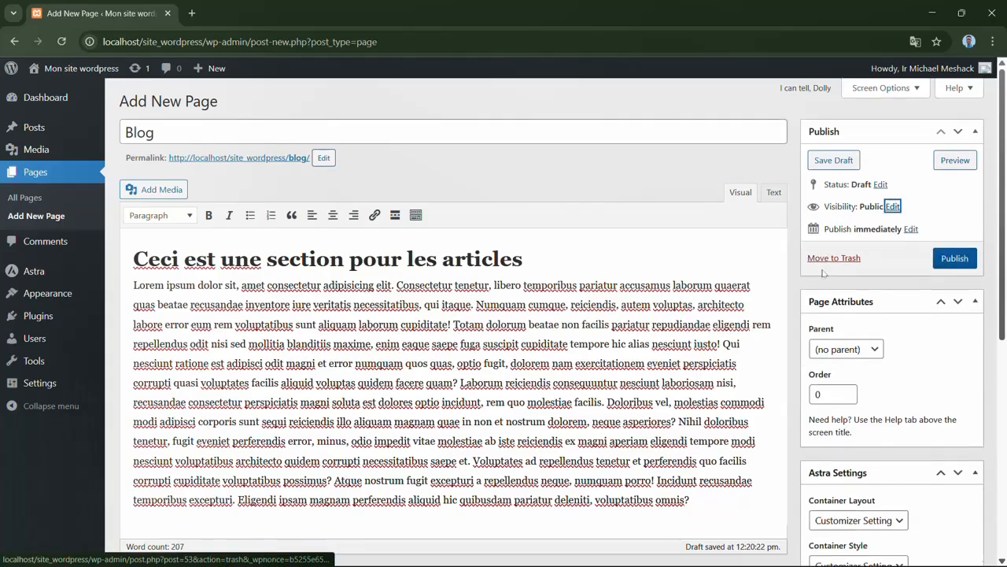
left_click(912, 230)
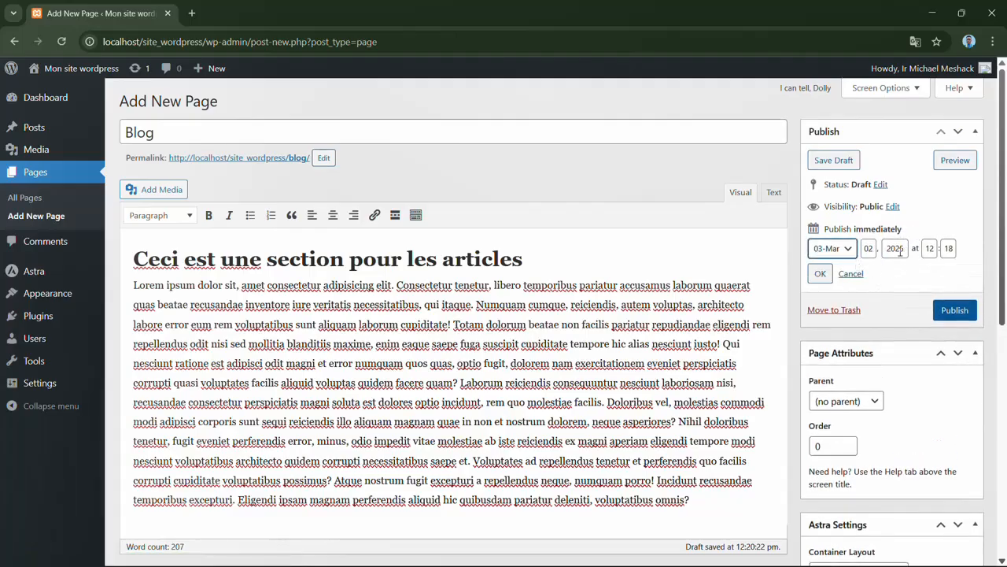
left_click(821, 276)
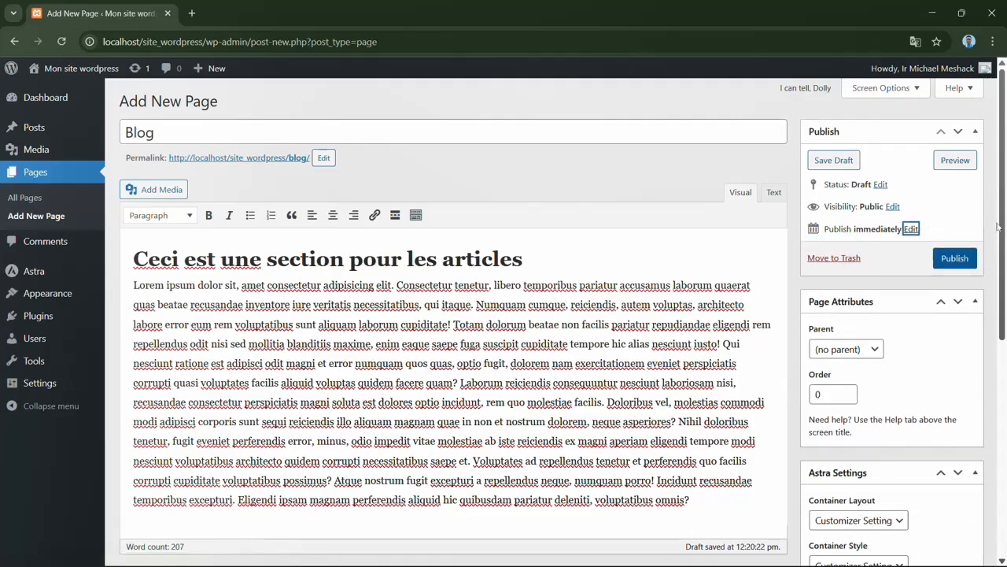
- Look over the page's Astra Settings without changing them, and publish the Blog page
scroll(1004, 233, "down", 2)
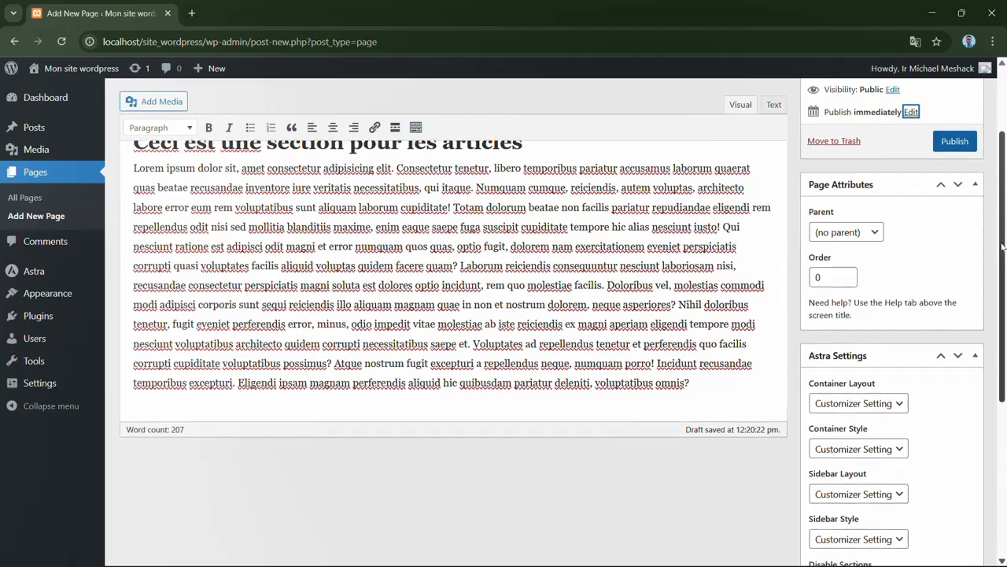
left_click_drag(1005, 263, 1005, 351)
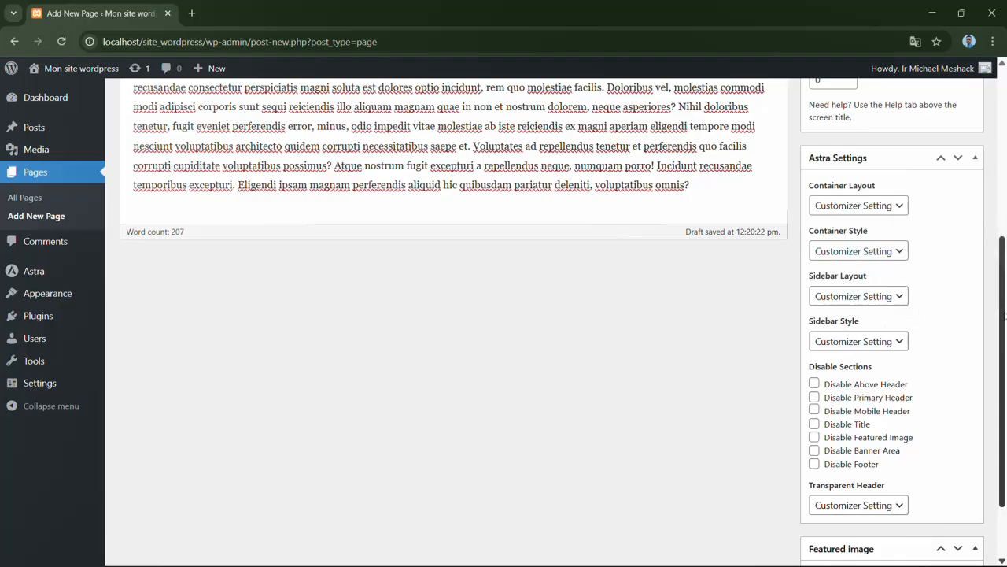
left_click_drag(1004, 314, 1006, 144)
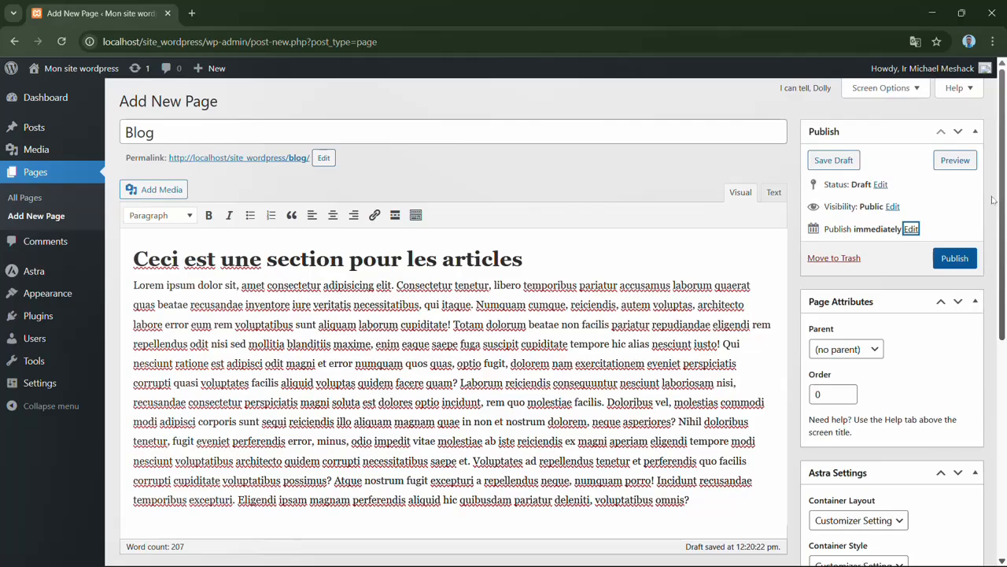
left_click(959, 225)
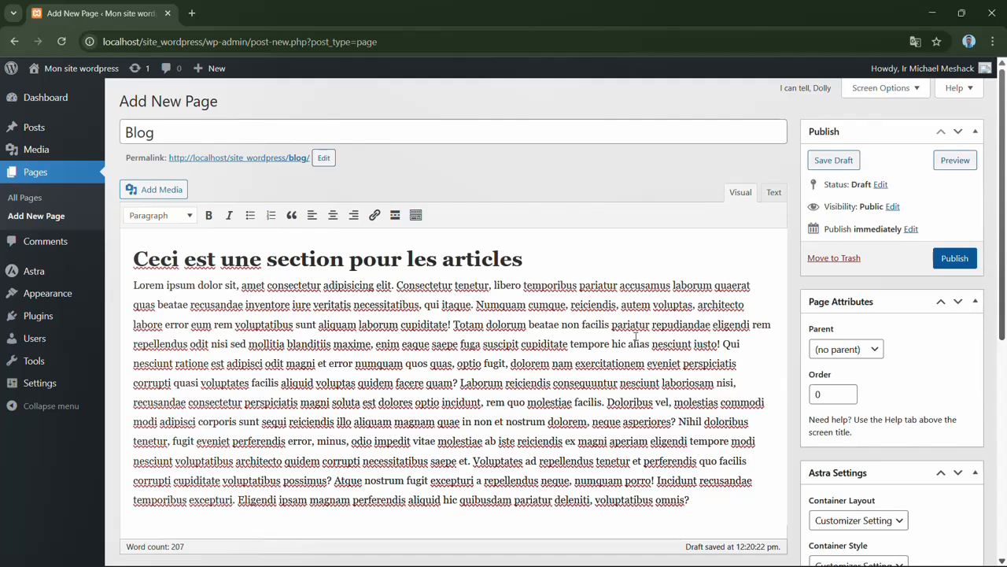
left_click(954, 259)
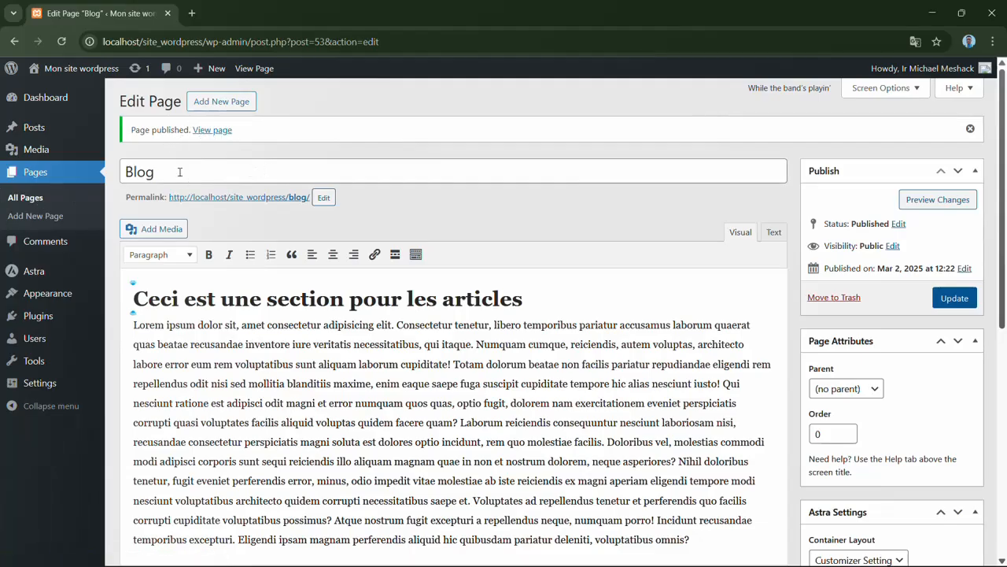
- View the published Blog page from the list of all pages and look through it down to the footer
left_click(33, 203)
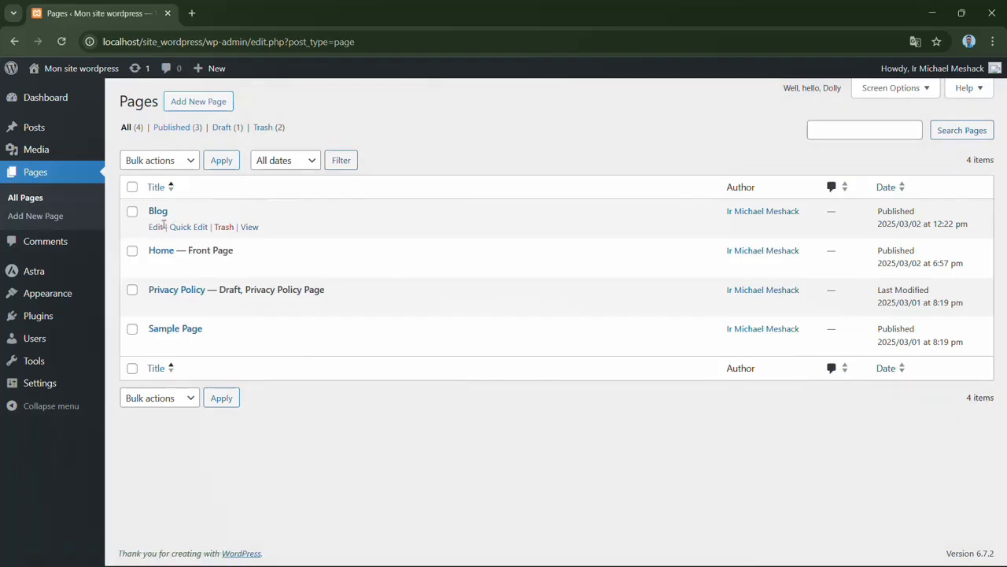
left_click(250, 227)
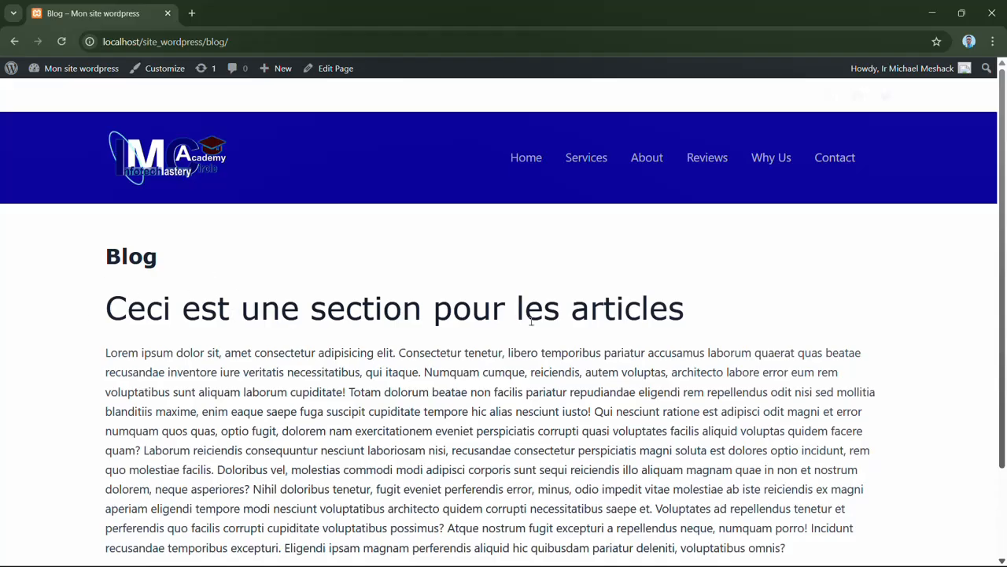
left_click_drag(1006, 256, 1006, 358)
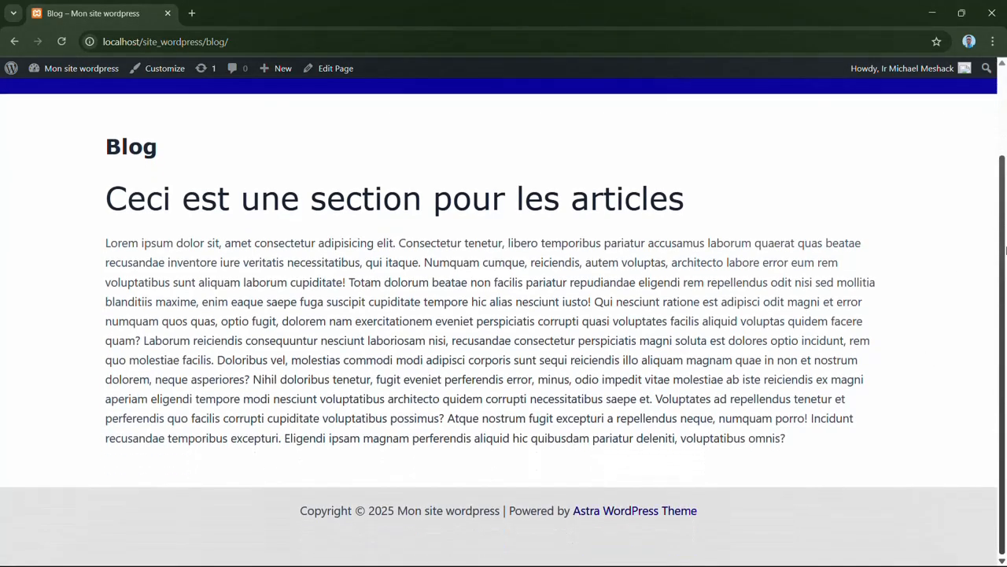
left_click_drag(1005, 250, 1003, 142)
mouse_move(1005, 220)
left_mouse_down()
mouse_move(1006, 317)
mouse_move(1005, 223)
left_mouse_up()
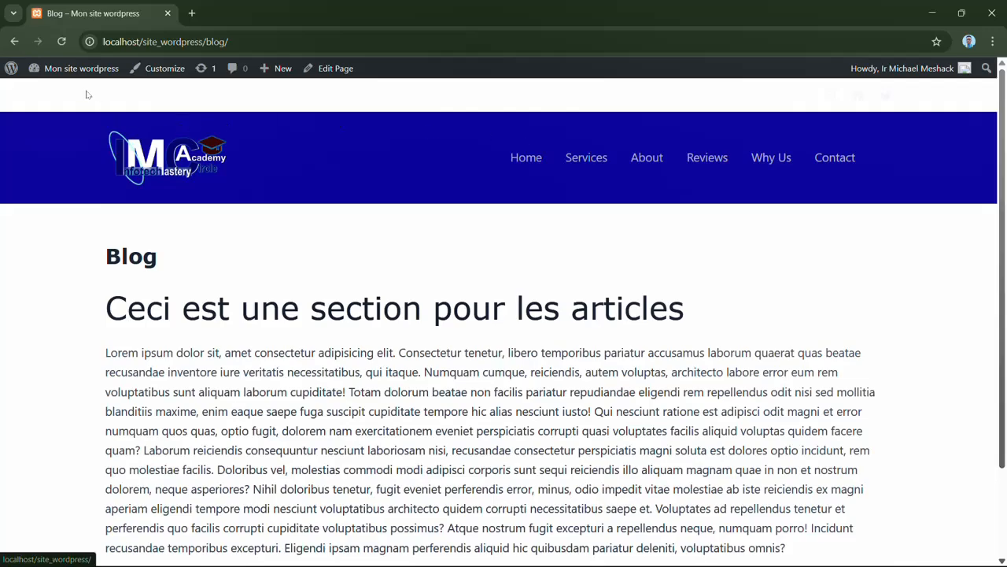
- In the site's Reading Settings, keep Home as the static homepage, set Blog as the posts page and save
mouse_move(68, 71)
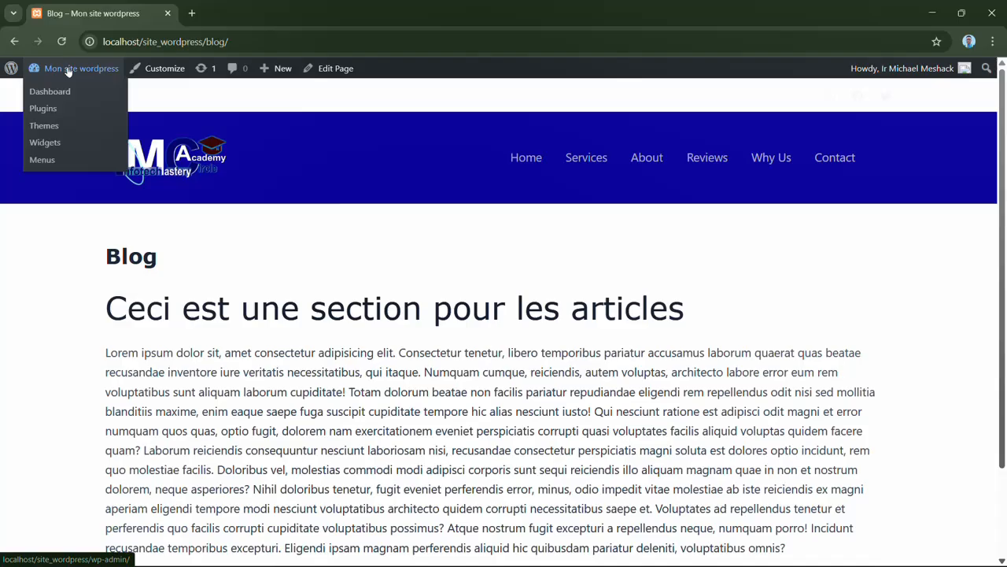
left_click(56, 93)
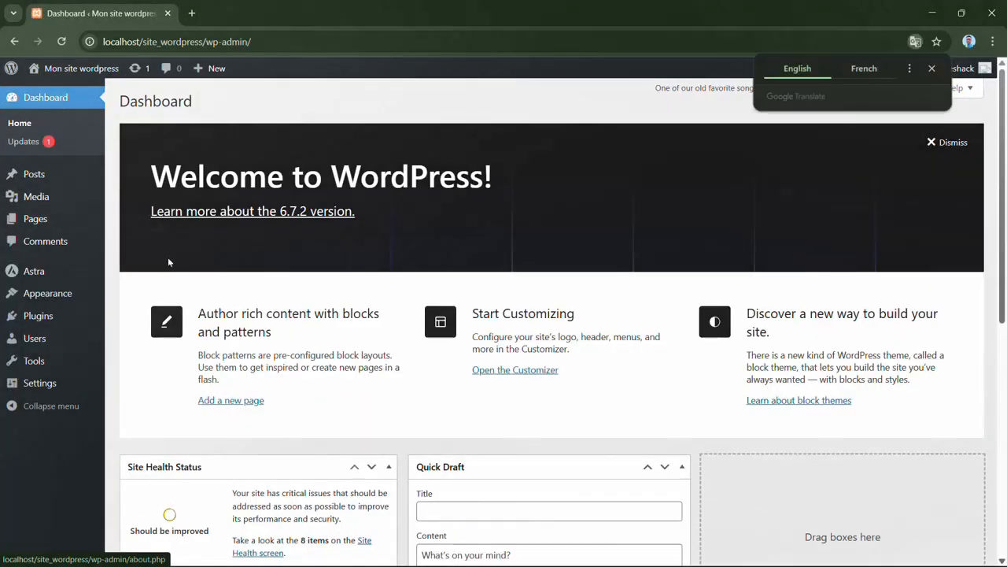
mouse_move(52, 391)
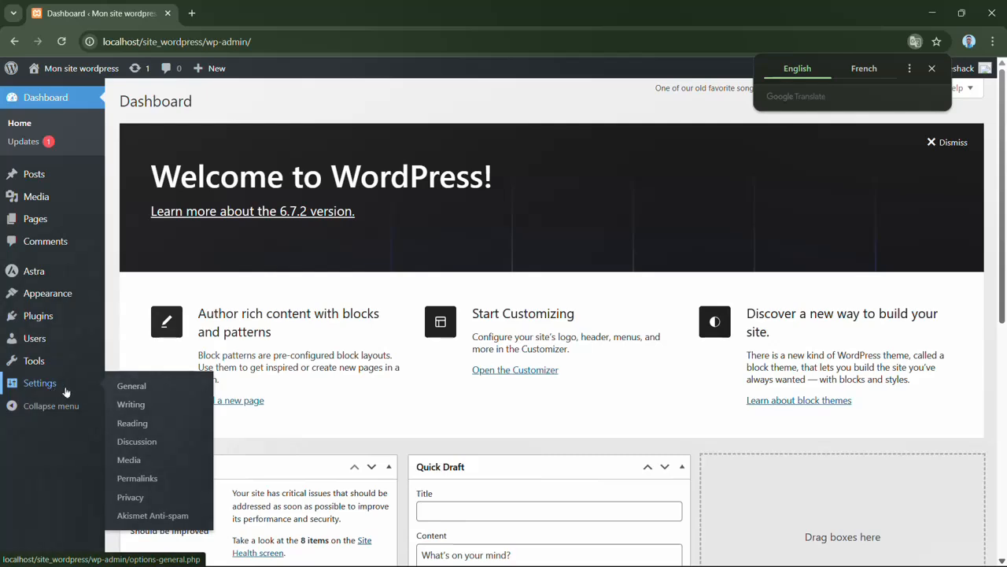
left_click(159, 427)
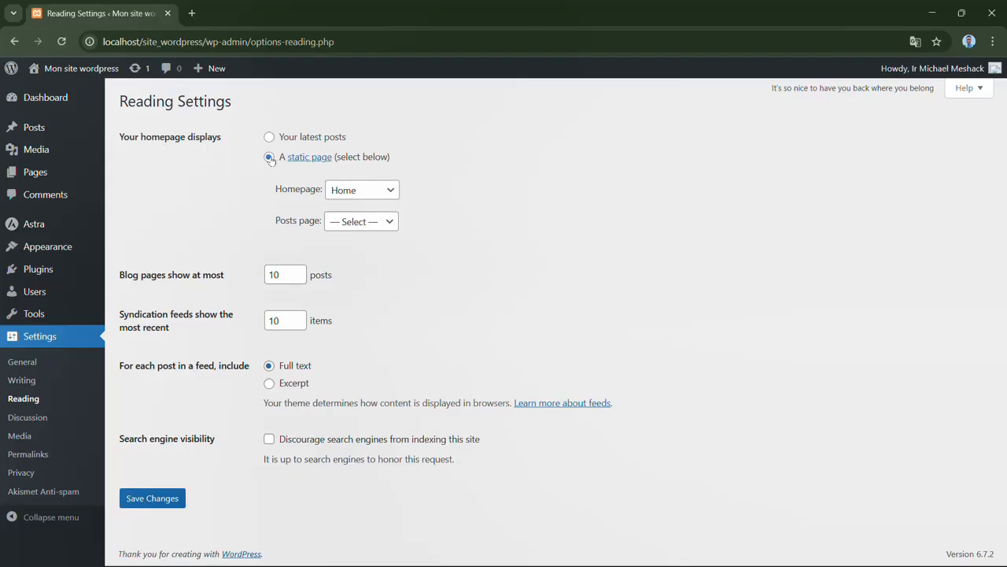
left_click(395, 189)
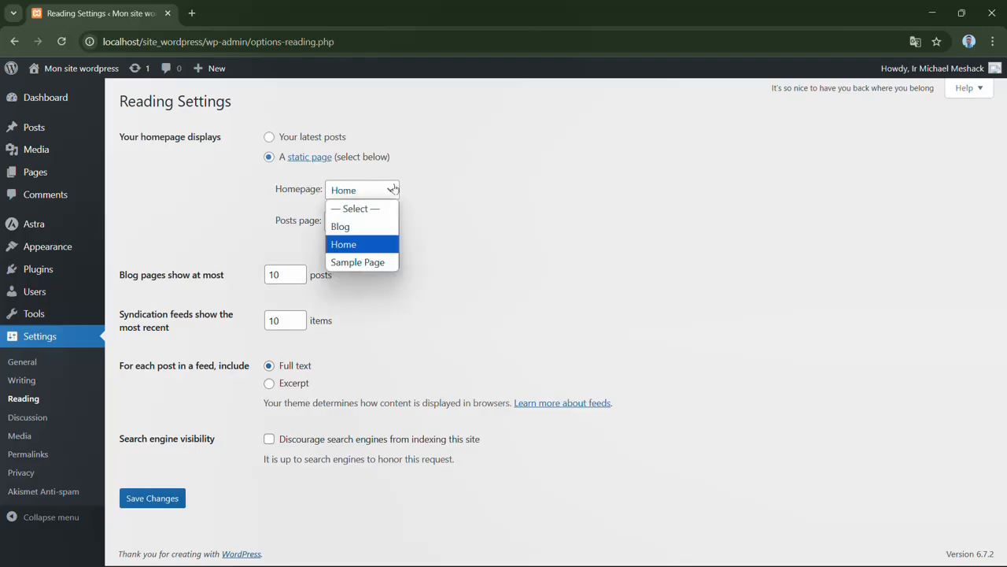
left_click(364, 250)
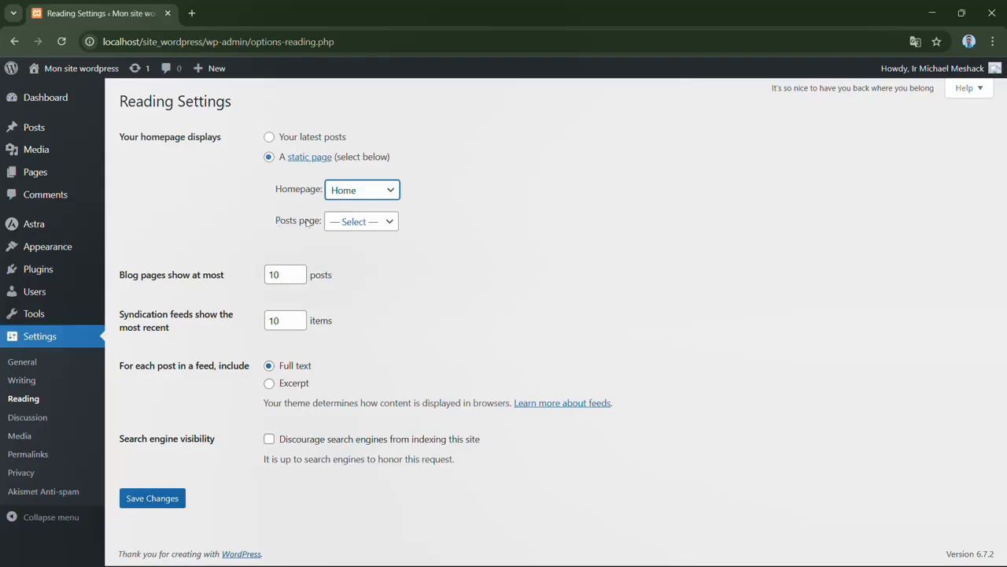
left_click(389, 224)
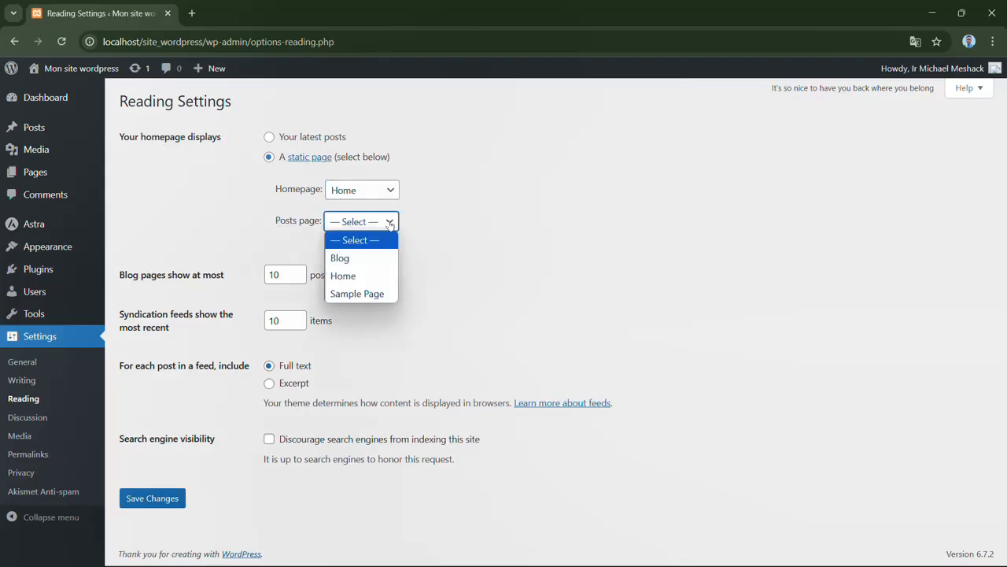
left_click(361, 259)
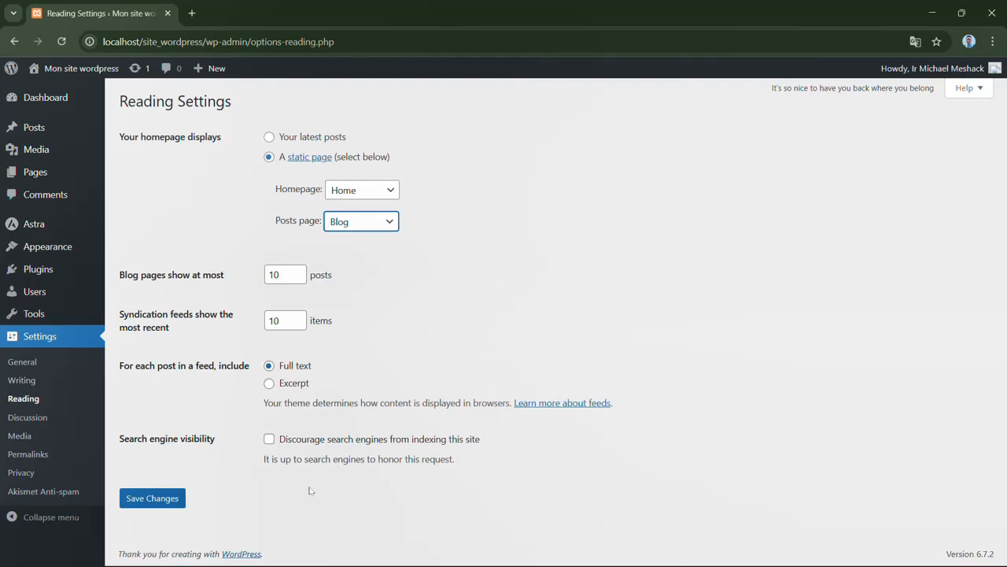
left_click(164, 504)
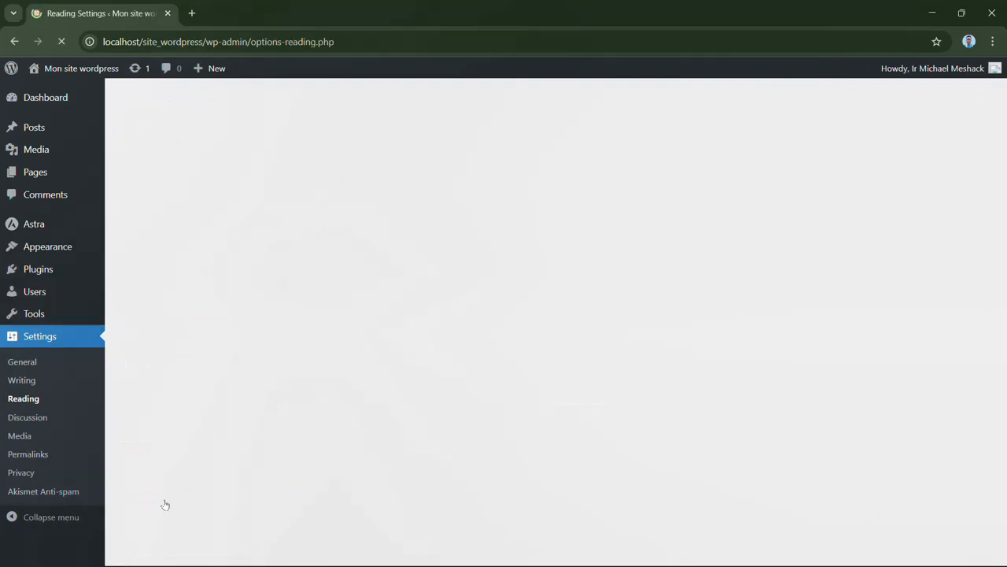
left_click(176, 500)
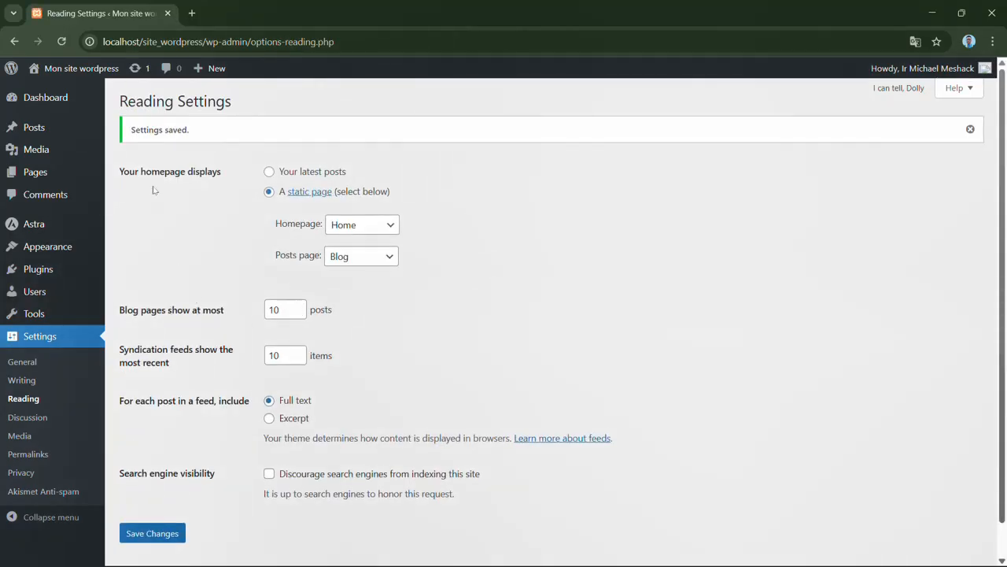
- View the Blog posts page from the list of all pages and examine its post card, sidebar widgets and footer
mouse_move(41, 174)
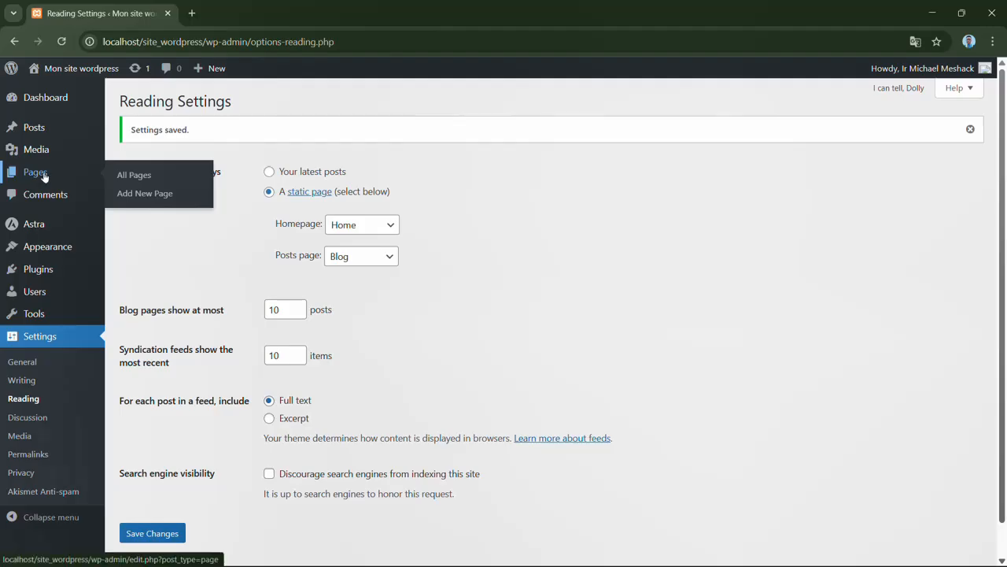
left_click(146, 180)
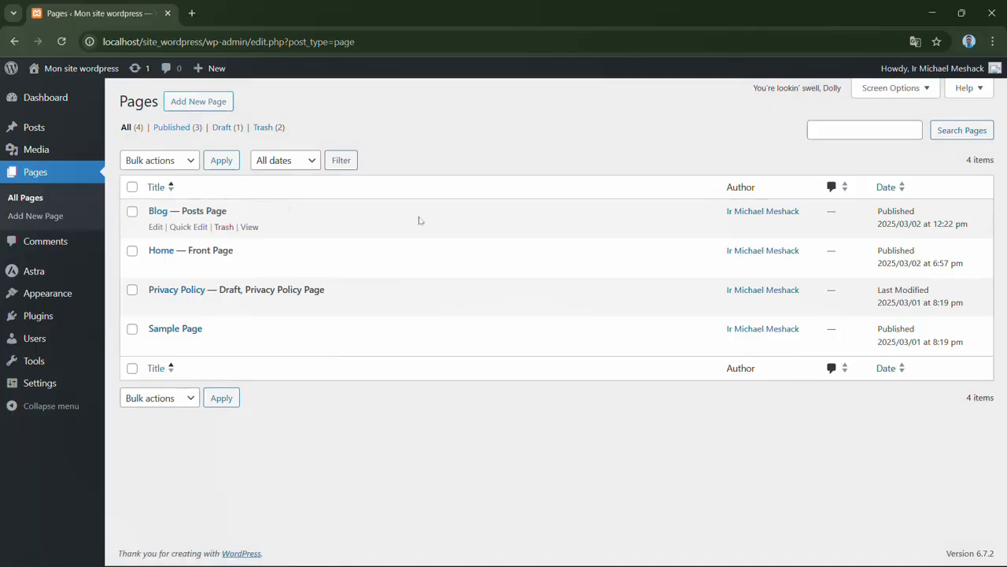
left_click(249, 227)
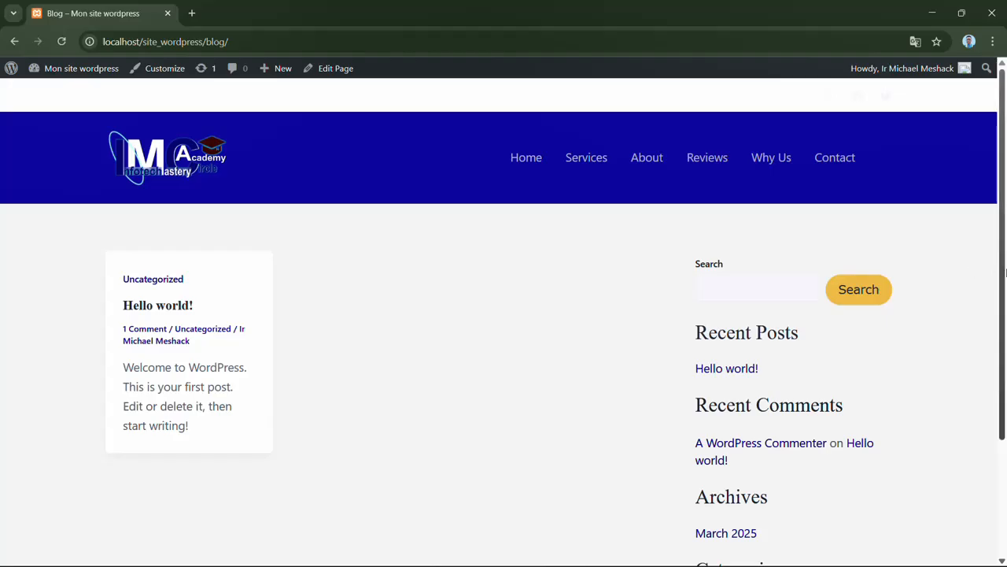
left_click_drag(1002, 266, 976, 274)
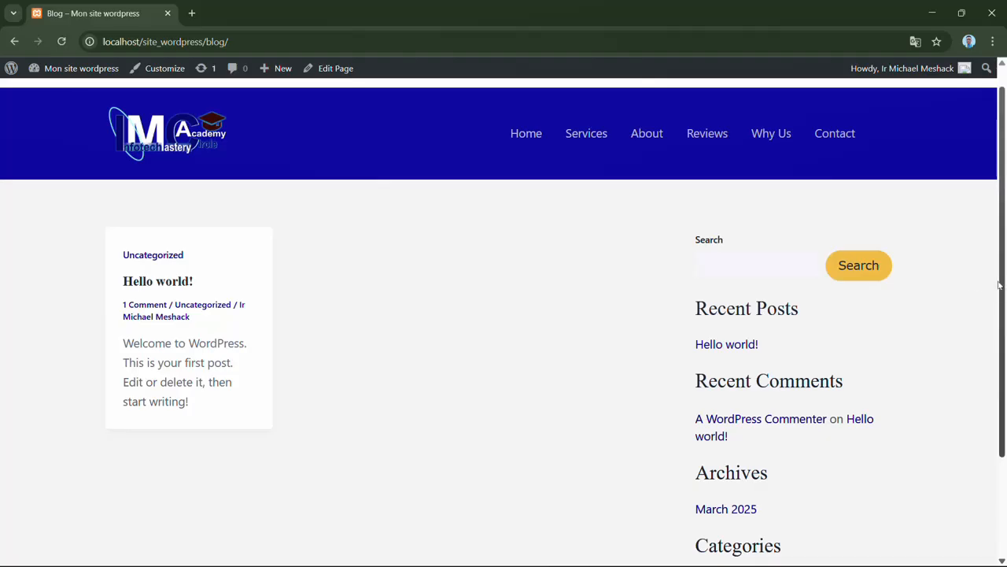
left_click_drag(1000, 285, 1002, 296)
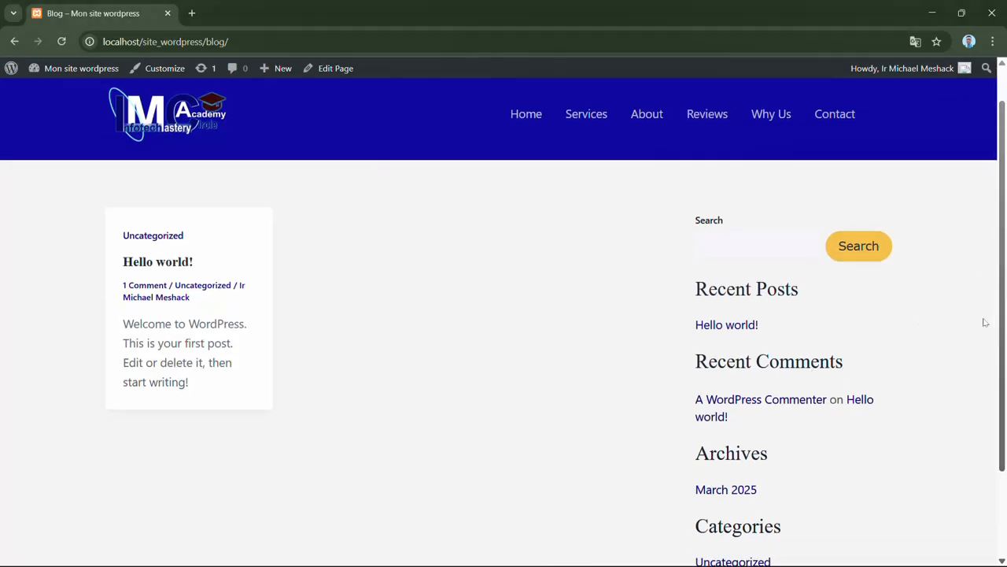
left_click_drag(1000, 326, 1004, 407)
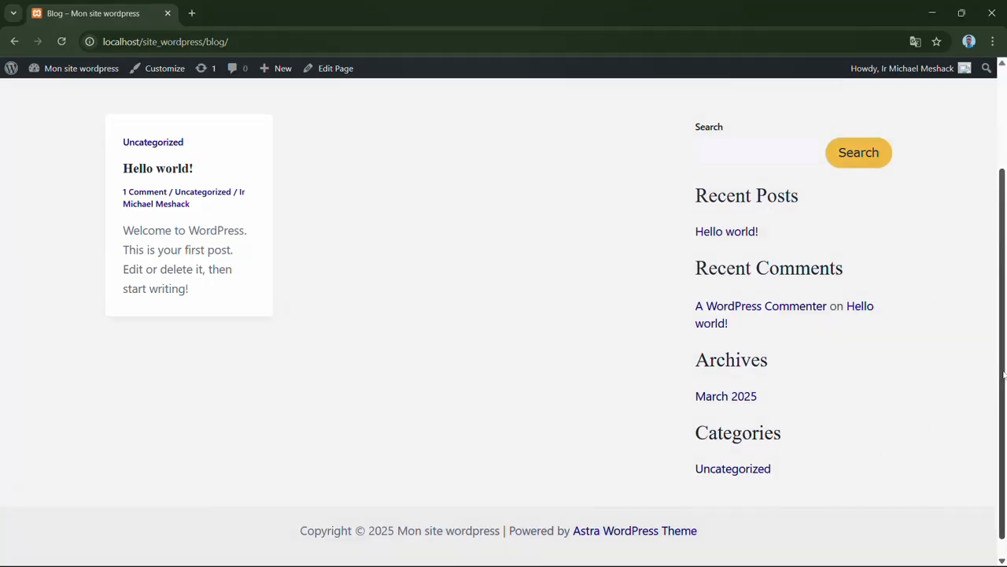
left_click_drag(1005, 384, 988, 286)
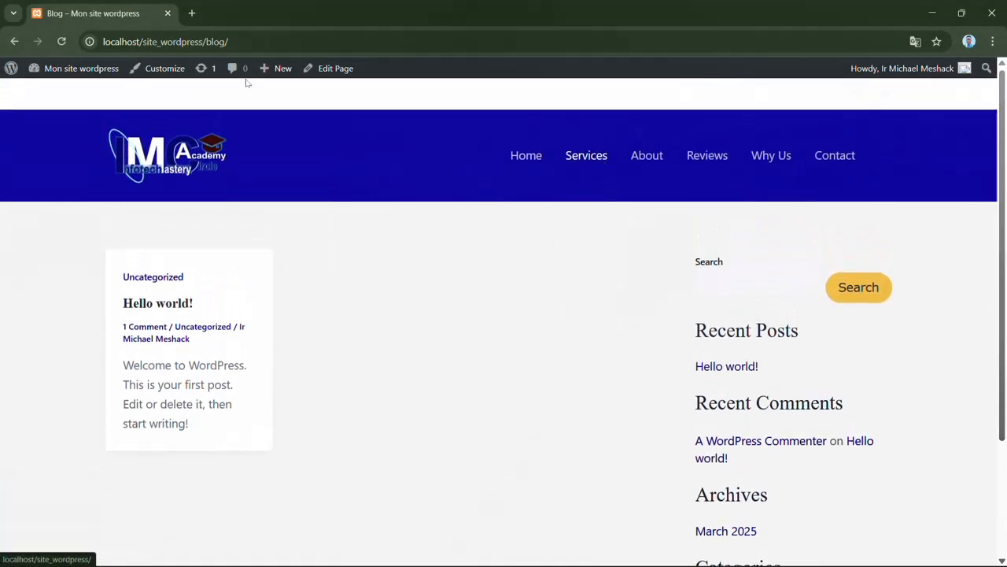
- In the customizer's Blog / Archive settings, try the narrow container layout, return to Normal and check the page preview
left_click(167, 69)
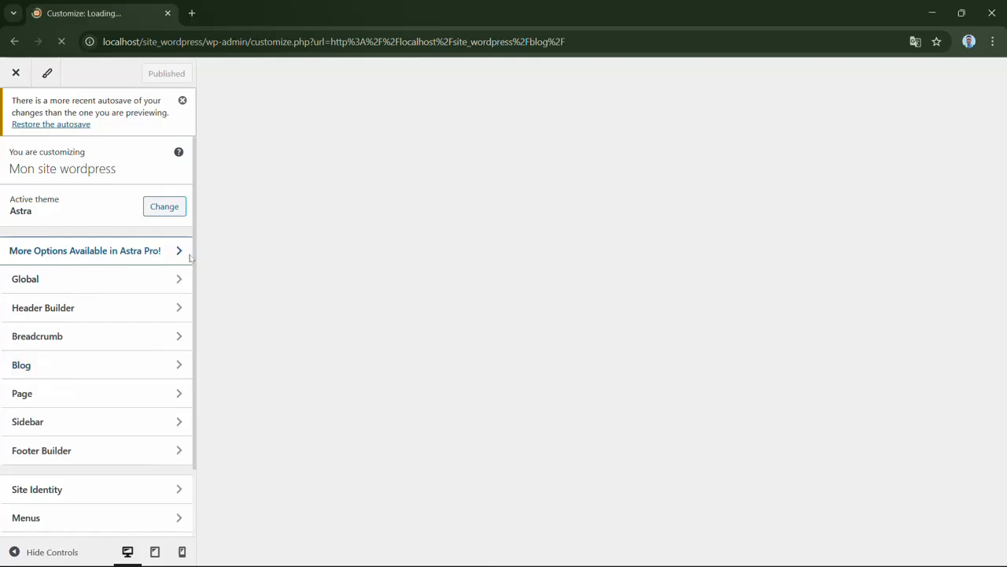
left_click(116, 372)
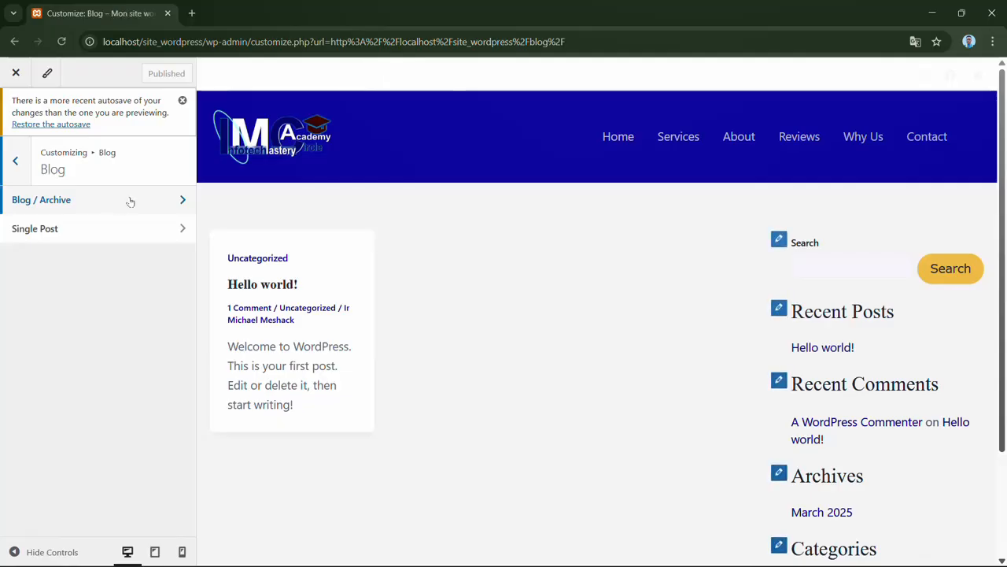
left_click(130, 202)
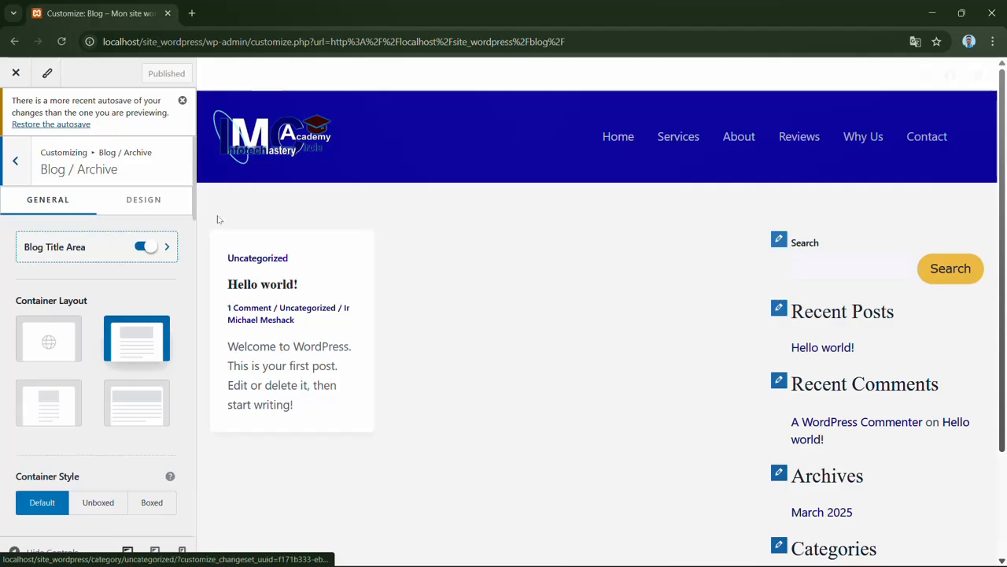
scroll(87, 276, "down", 1)
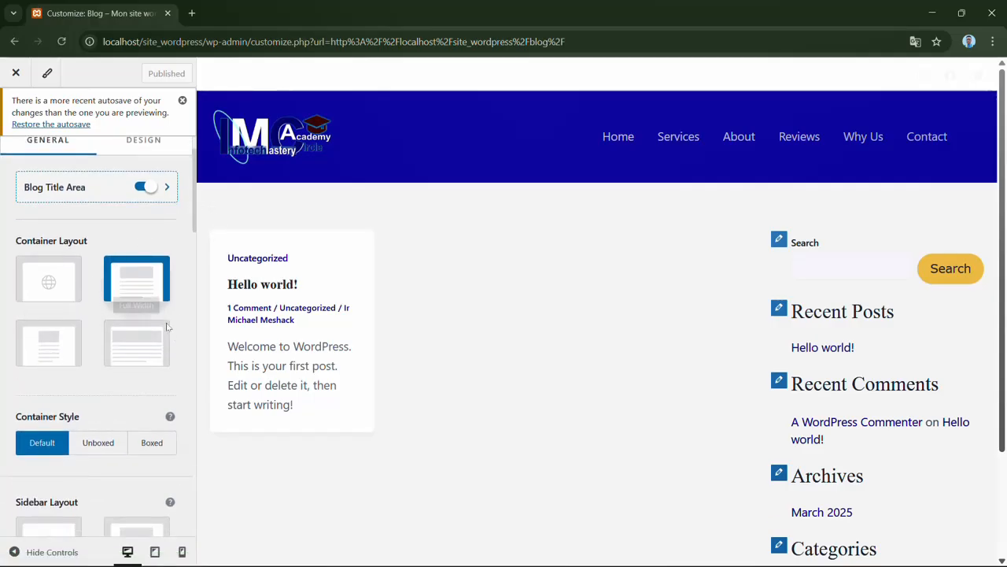
left_click(63, 353)
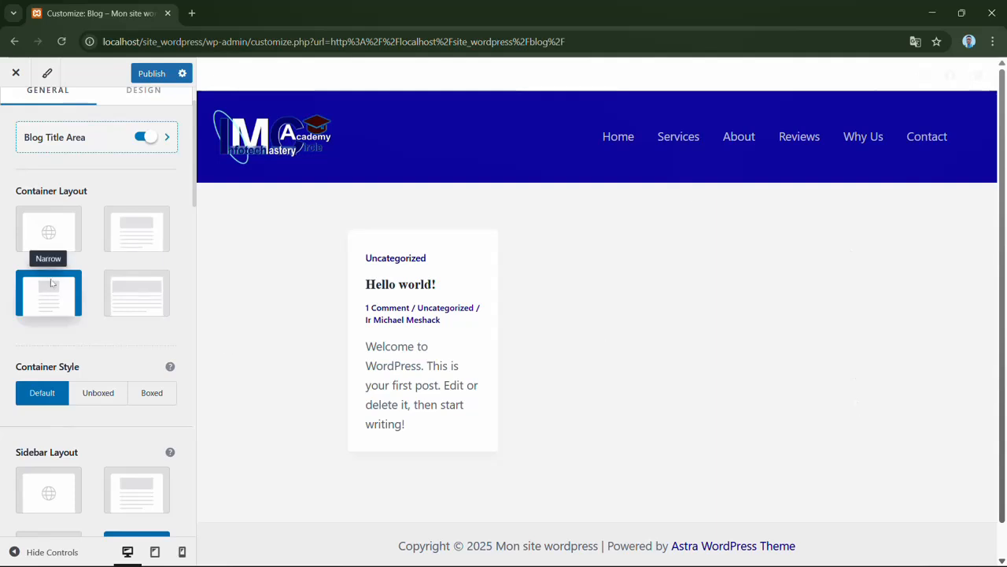
left_click(143, 248)
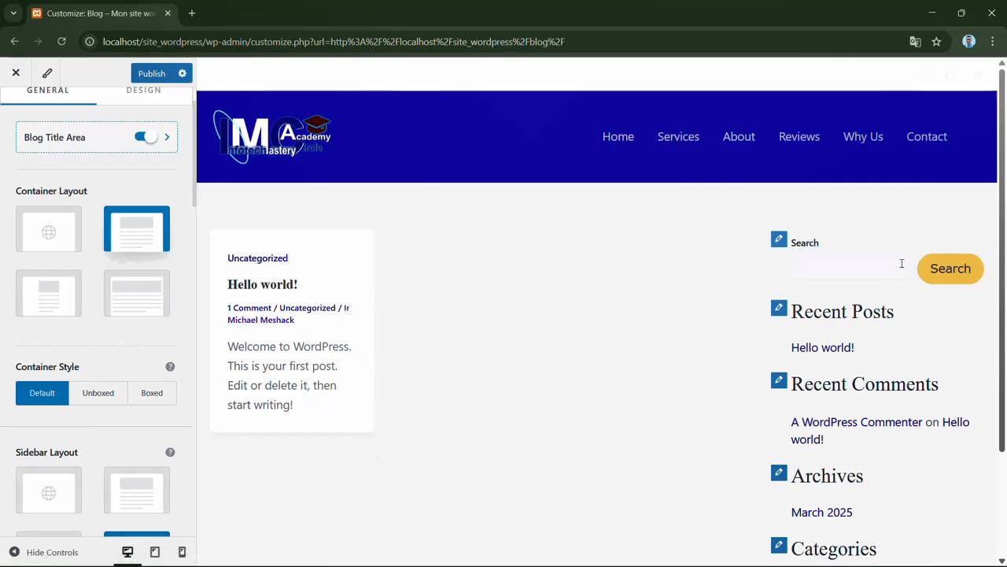
scroll(898, 236, "down", 2)
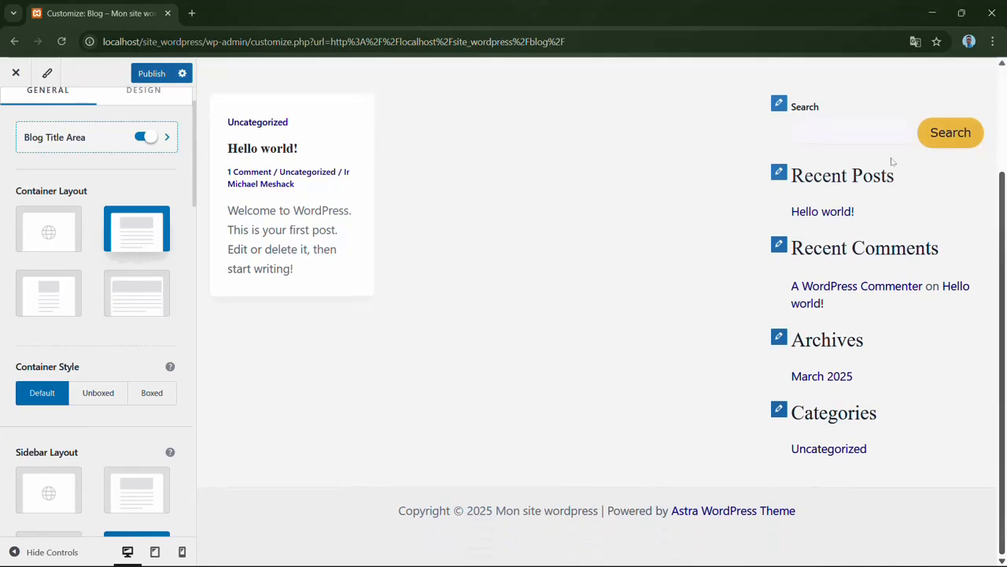
scroll(585, 329, "up", 2)
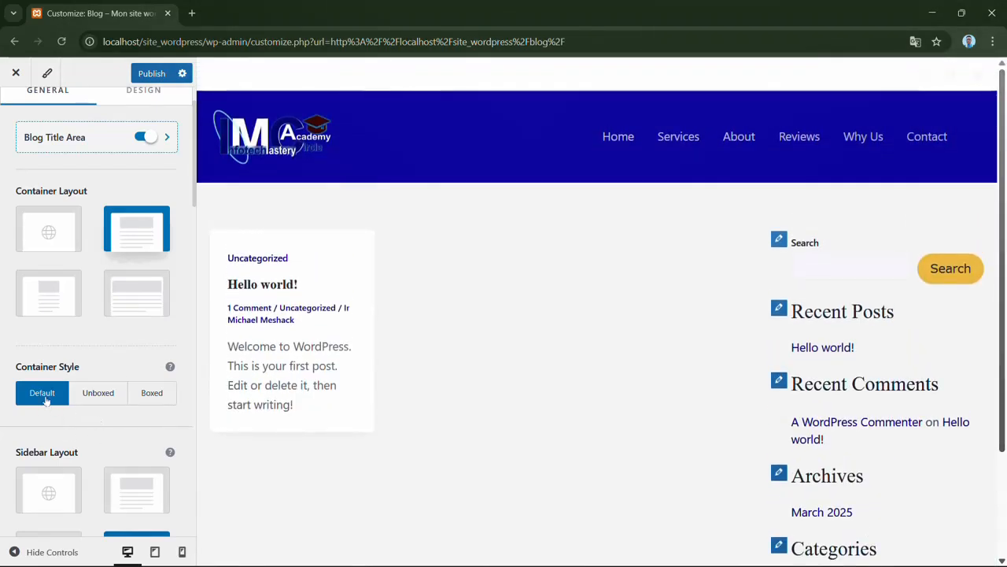
- Compare the Unboxed and Boxed container styles for the blog archive, ending with Boxed
left_click(111, 404)
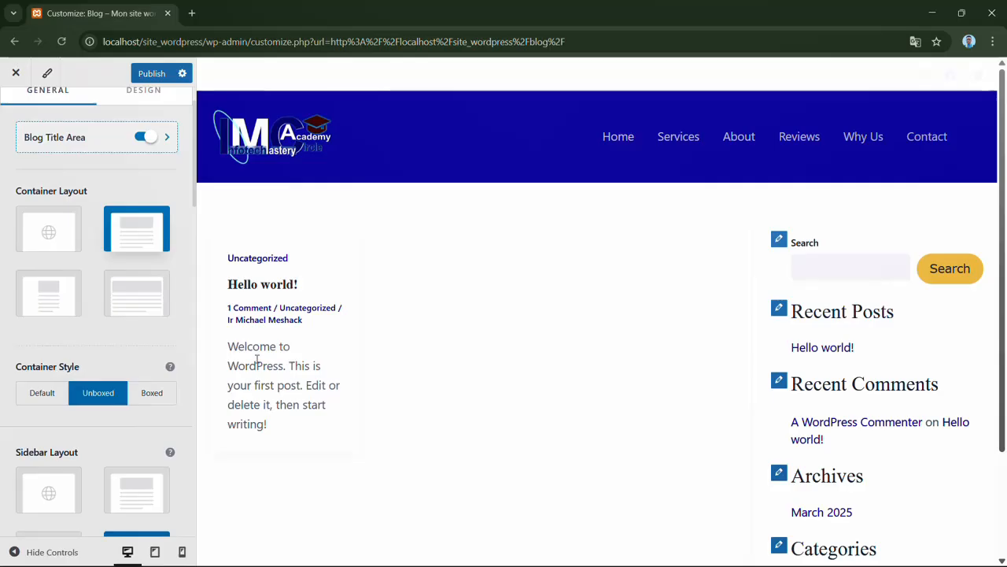
left_click(162, 401)
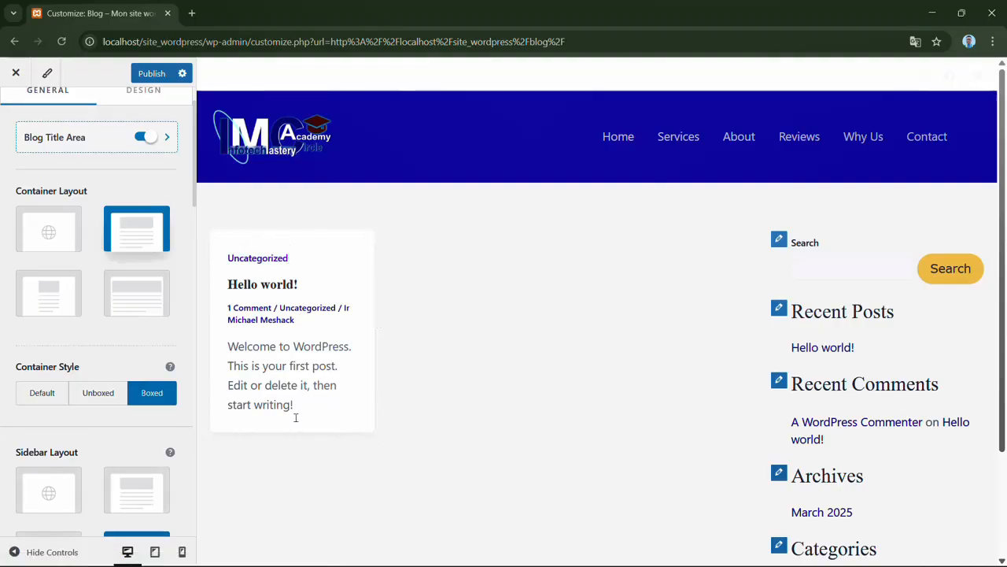
left_click(98, 393)
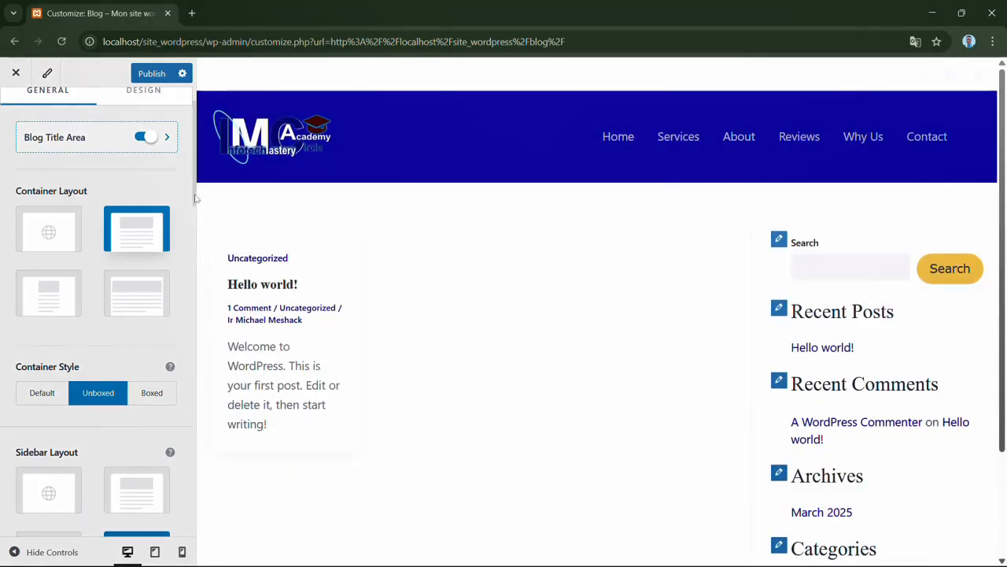
left_click_drag(195, 198, 195, 241)
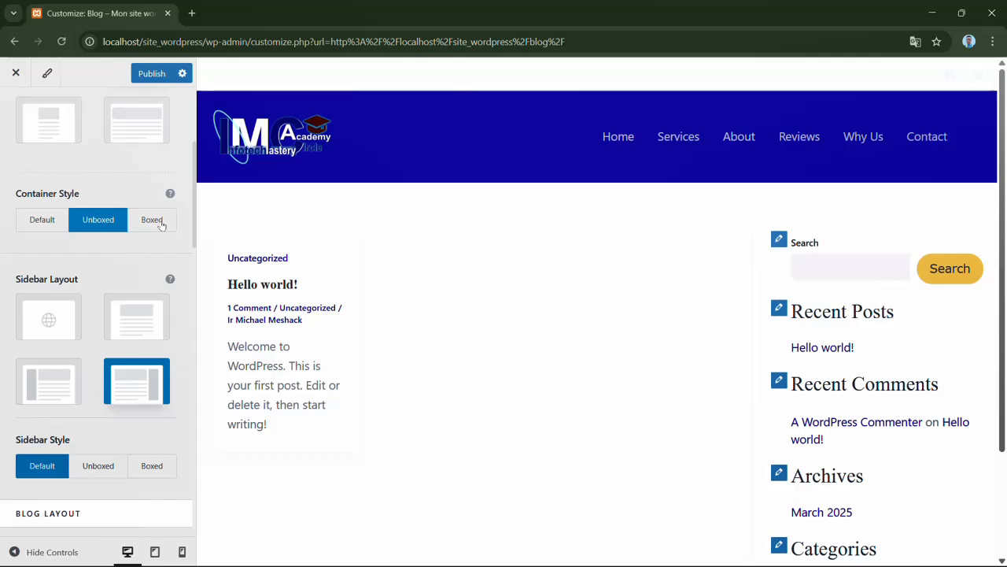
left_click(160, 225)
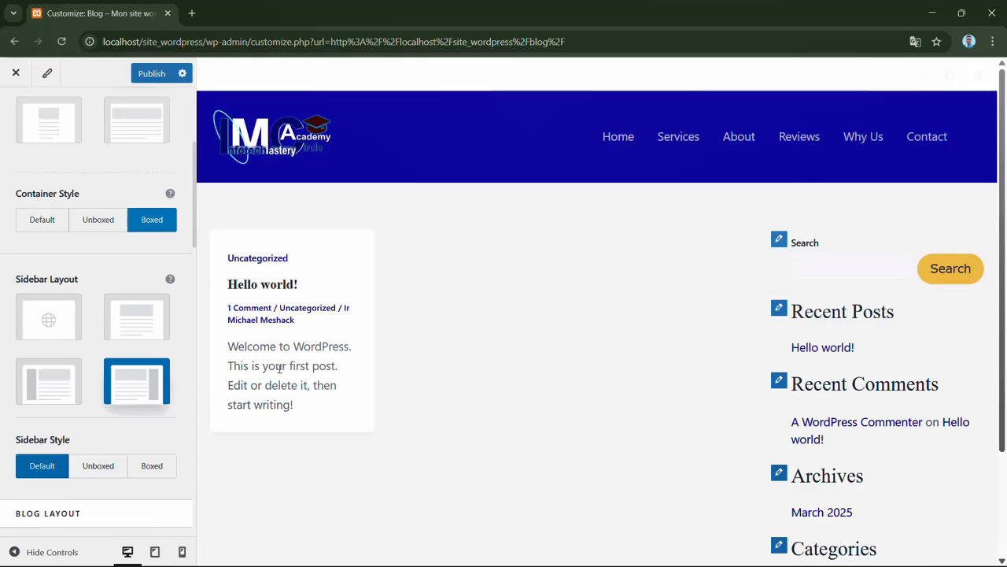
- Try the left sidebar layout on the blog archive, preview it without the controls, and switch back to the right sidebar
left_click(70, 391)
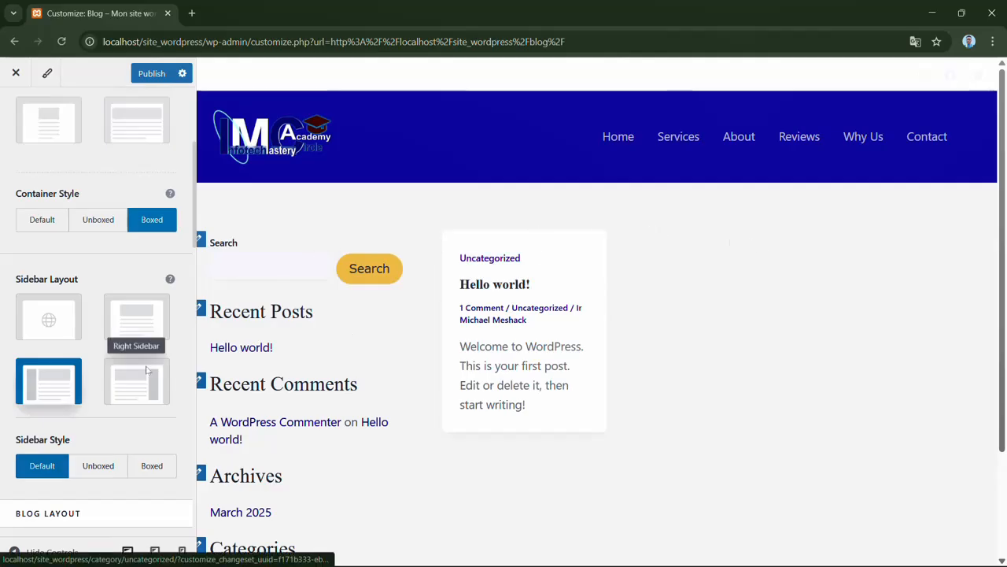
left_click(14, 552)
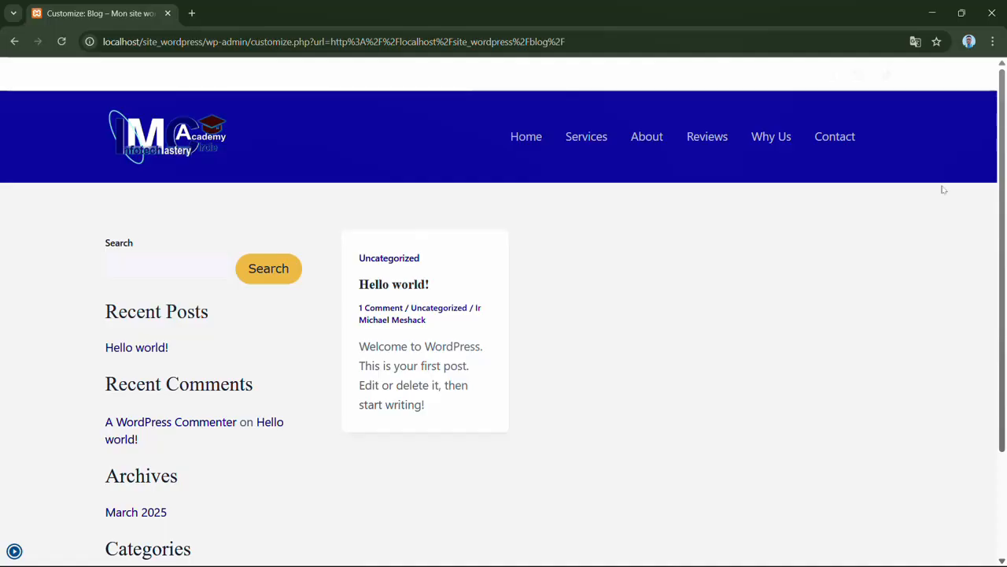
mouse_move(1003, 183)
left_mouse_down()
mouse_move(1000, 288)
mouse_move(1004, 183)
left_mouse_up()
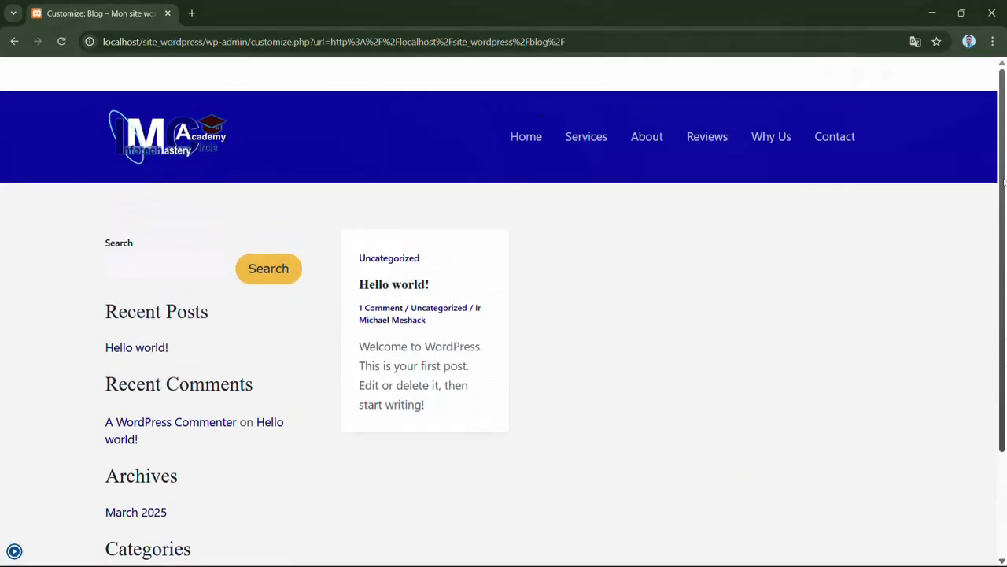
left_click(15, 551)
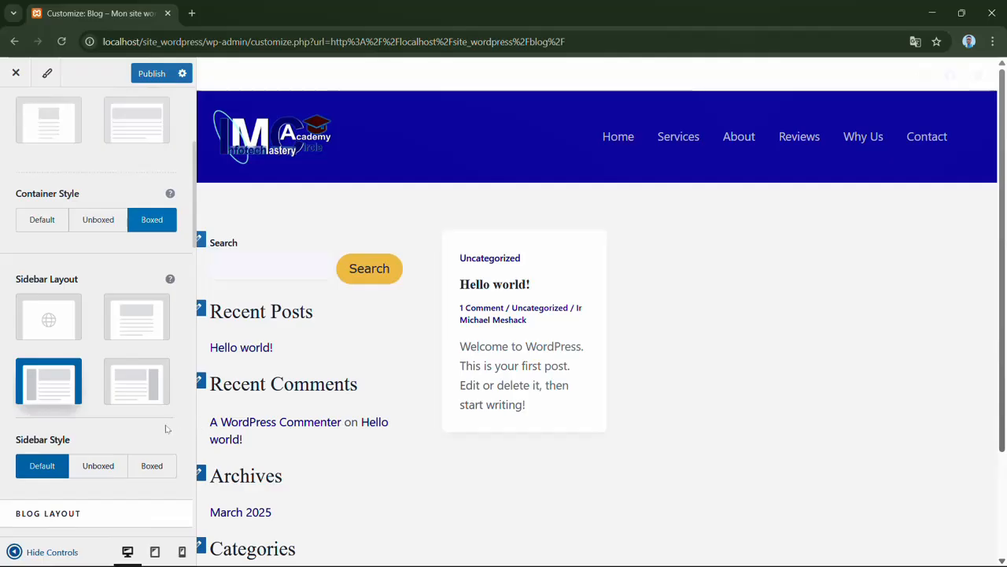
left_click(150, 386)
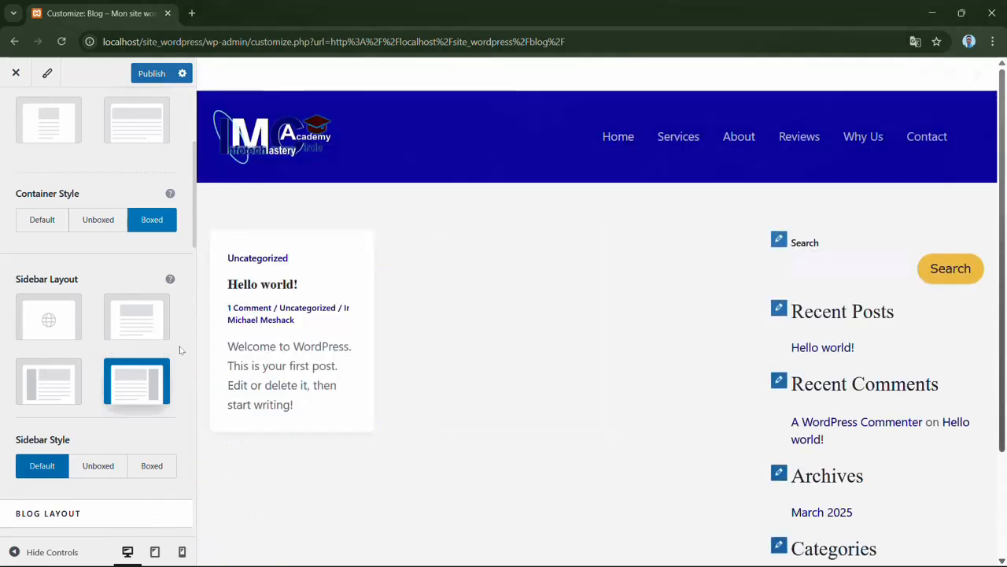
- Set the blog archive's Sidebar Style to Boxed and check the widgets in the preview
left_click_drag(195, 240, 198, 278)
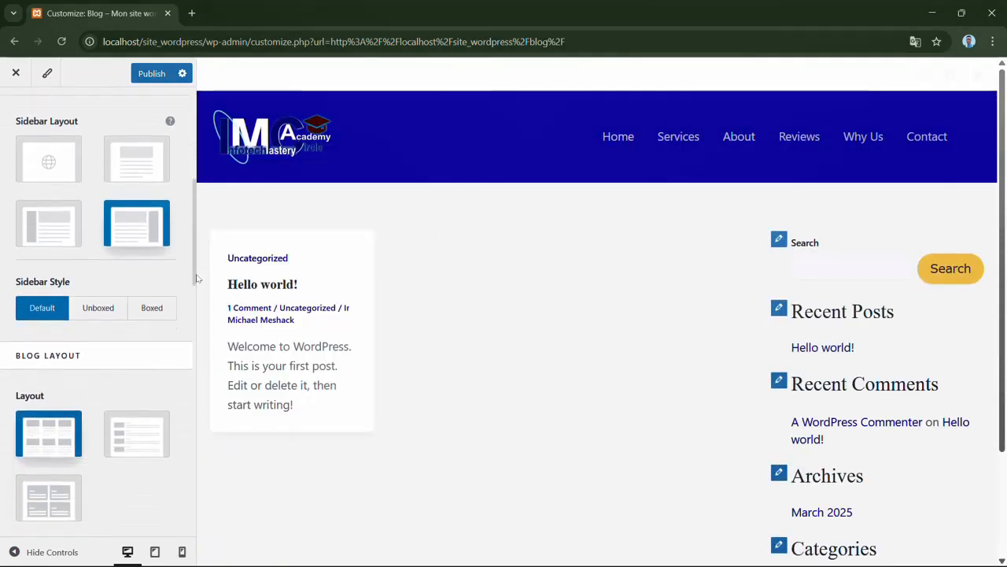
left_click(152, 312)
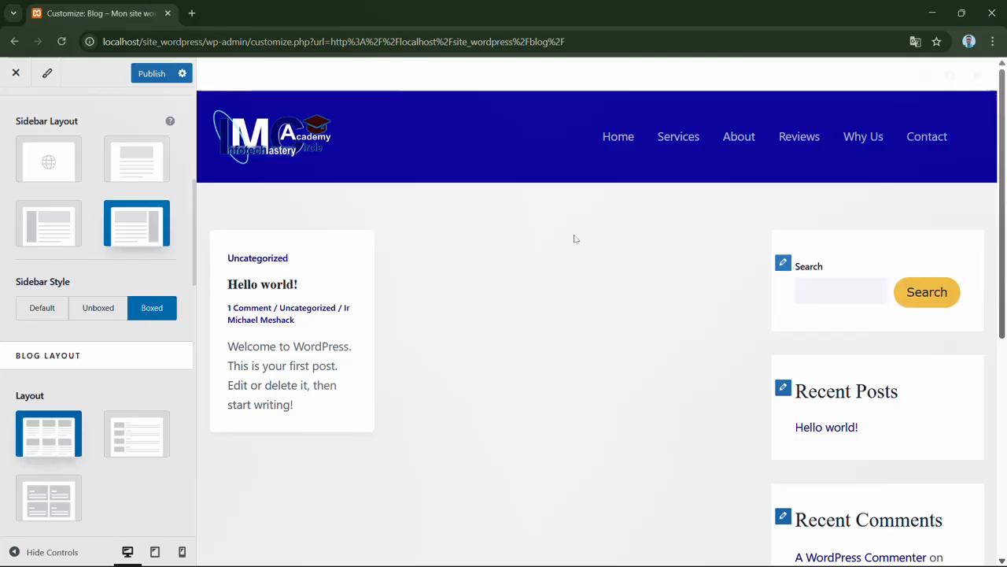
left_click_drag(1005, 221, 1003, 270)
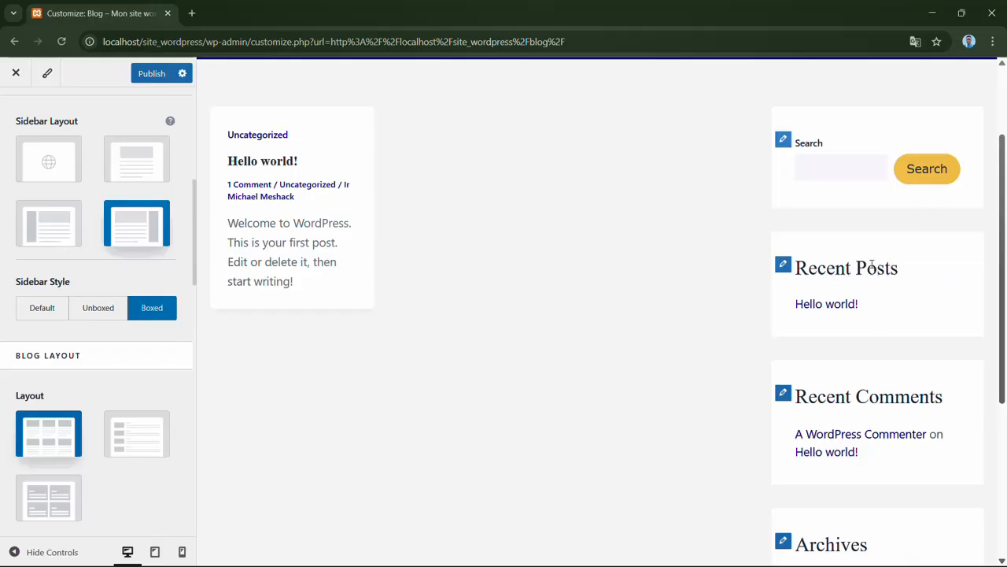
- View the "Hello world!" post from the Recent Posts widget with its comments, and return to the live Blog page
left_click(830, 309)
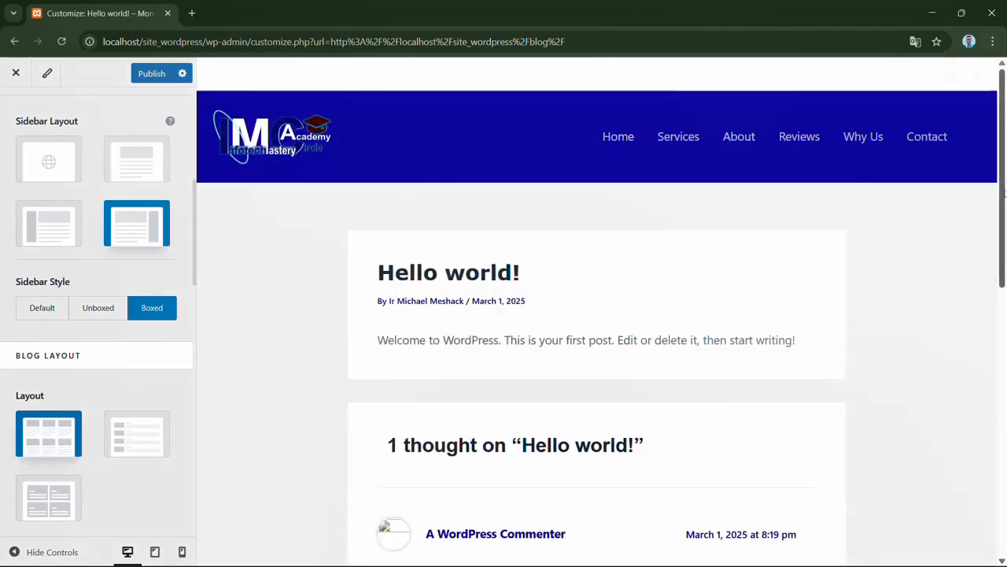
left_click_drag(1003, 193, 980, 345)
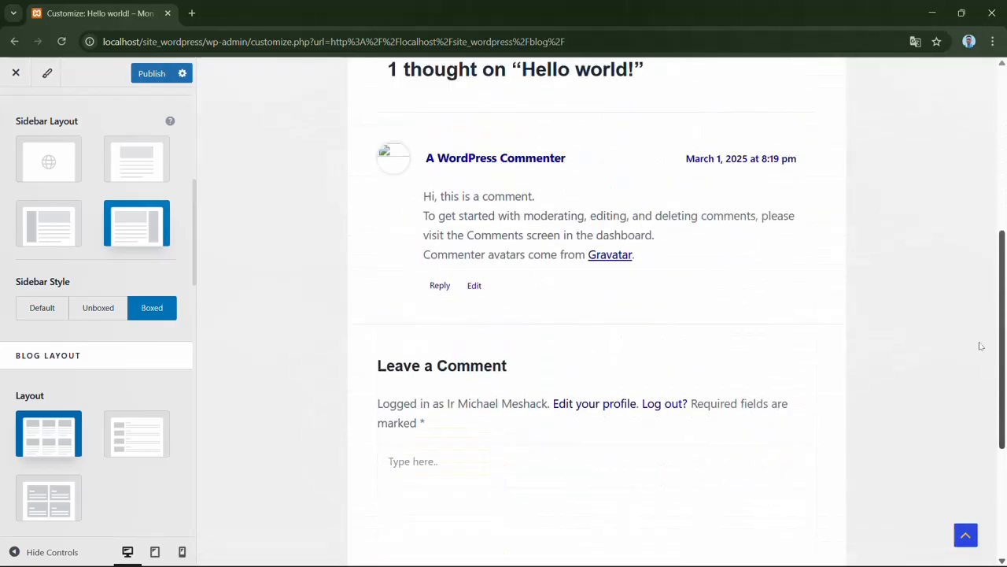
scroll(981, 346, "up", 3)
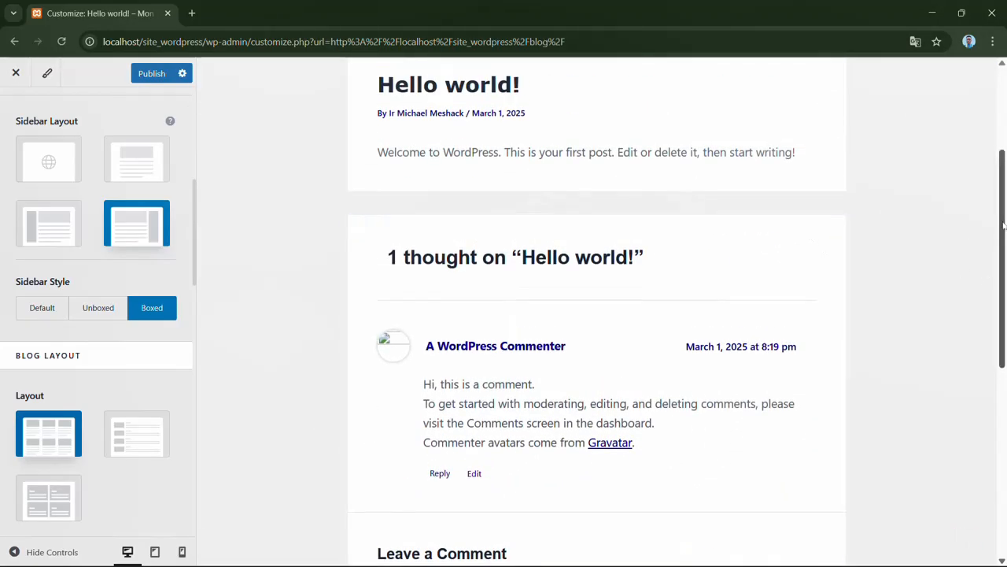
scroll(1002, 220, "up", 3)
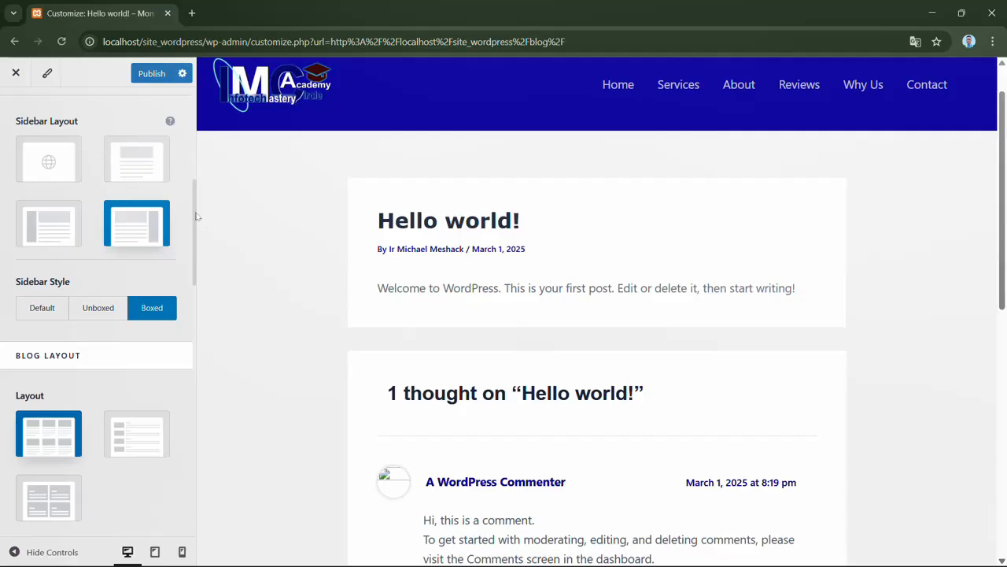
left_click_drag(196, 216, 189, 154)
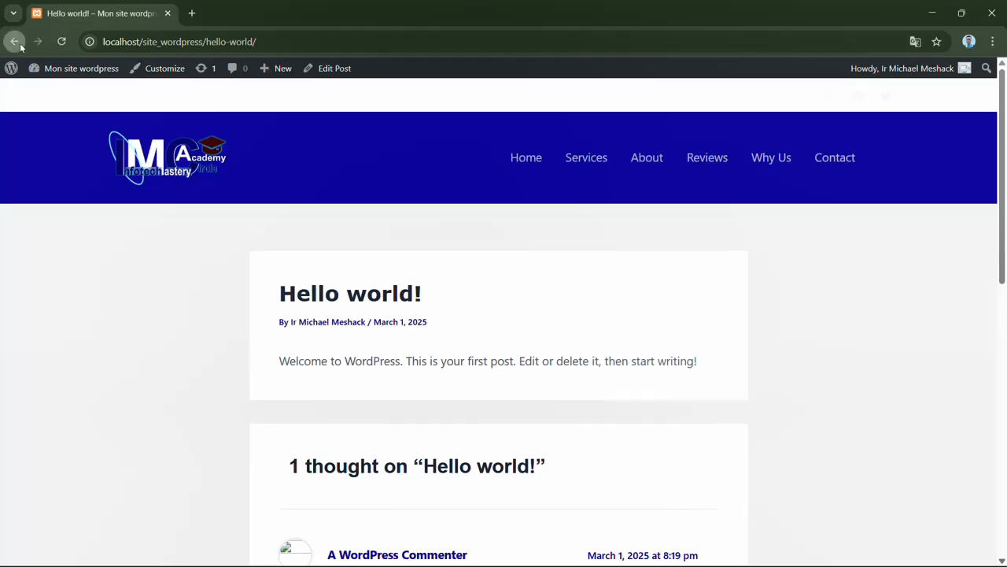
left_click(19, 46)
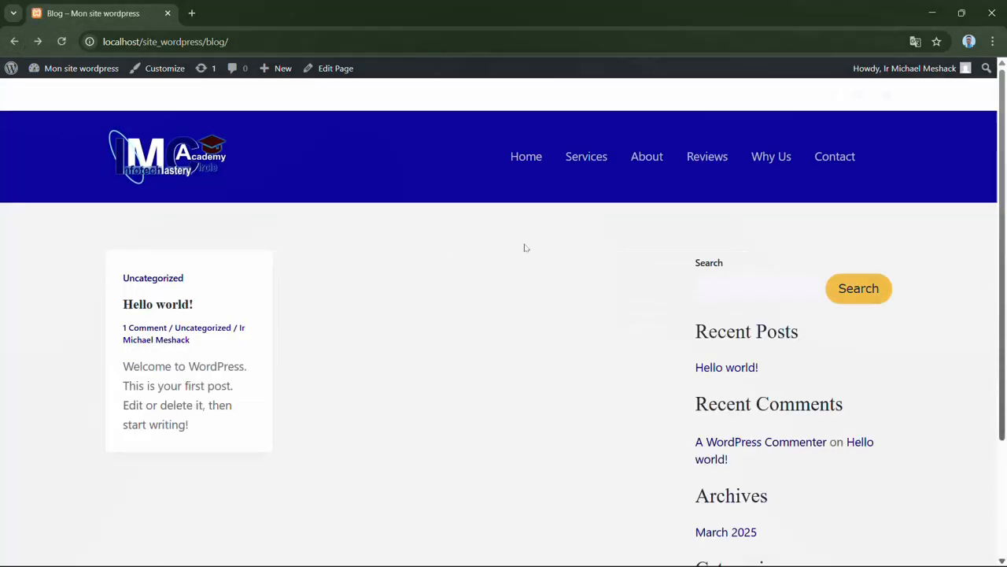
- Look through the live Blog page's sidebar widgets, view the March 2025 archive down to its footer, and return to the Blog page
left_click_drag(1005, 248, 1006, 310)
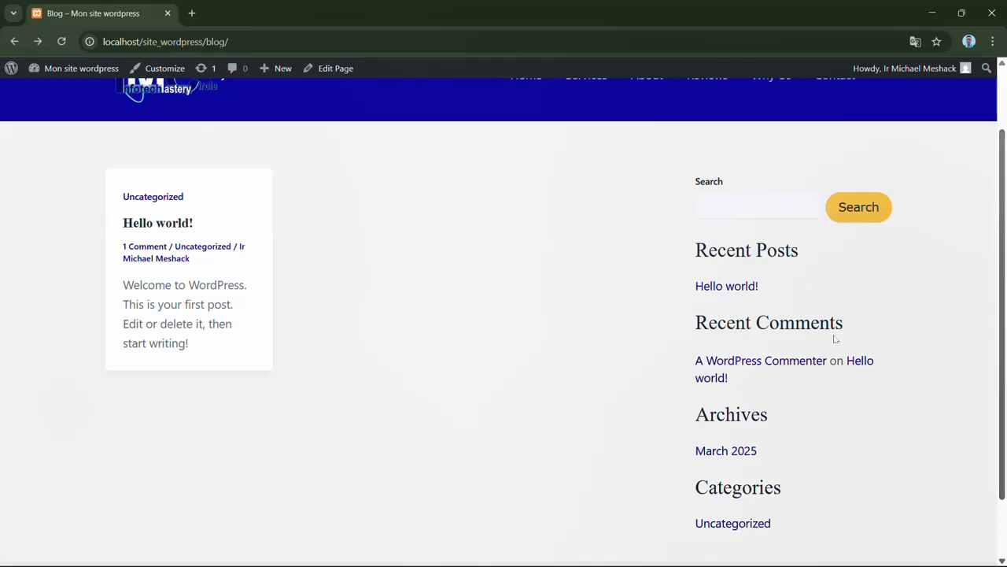
scroll(794, 335, "down", 1)
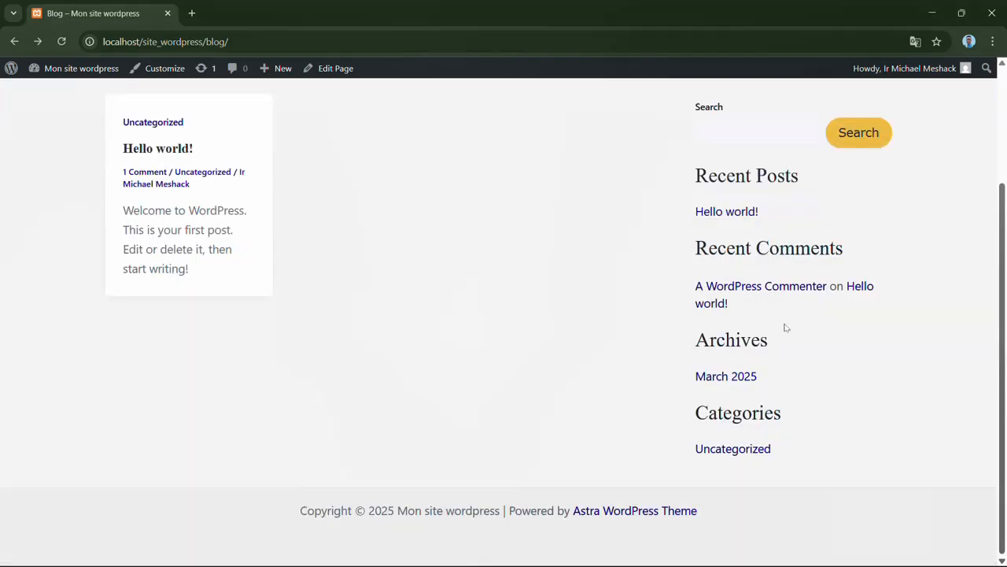
left_click(726, 377)
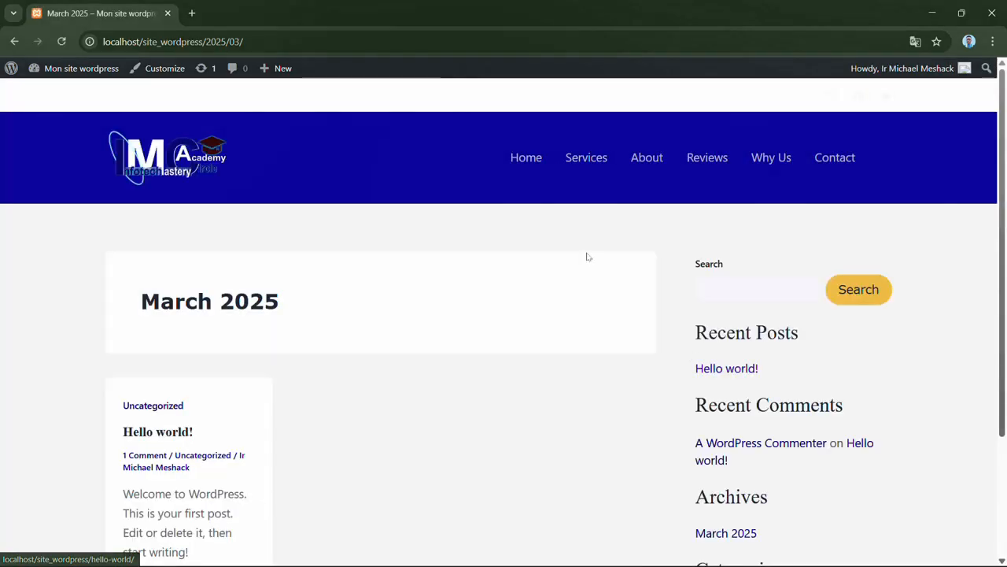
left_click_drag(1005, 234, 1005, 357)
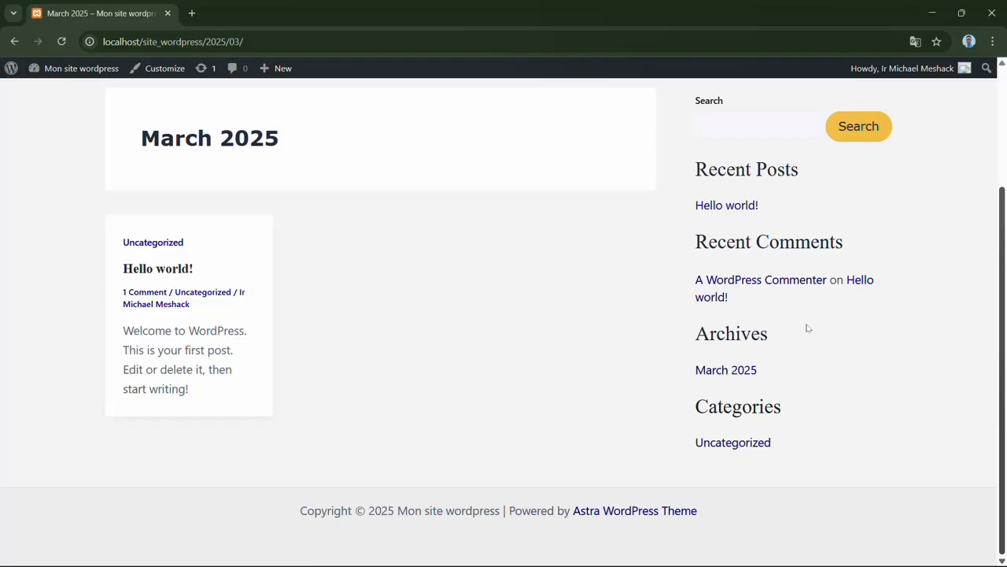
scroll(1006, 299, "up", 2)
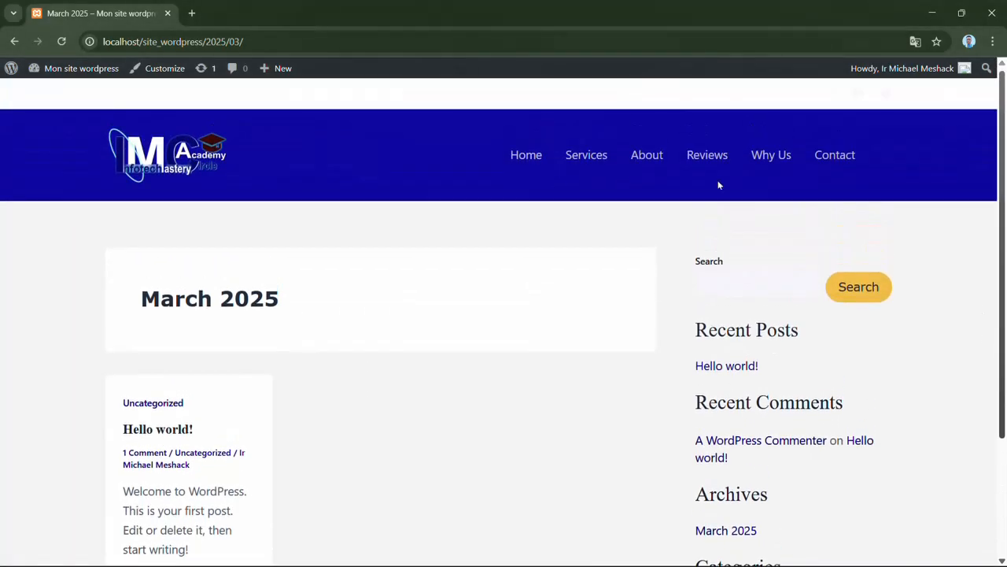
left_click(15, 41)
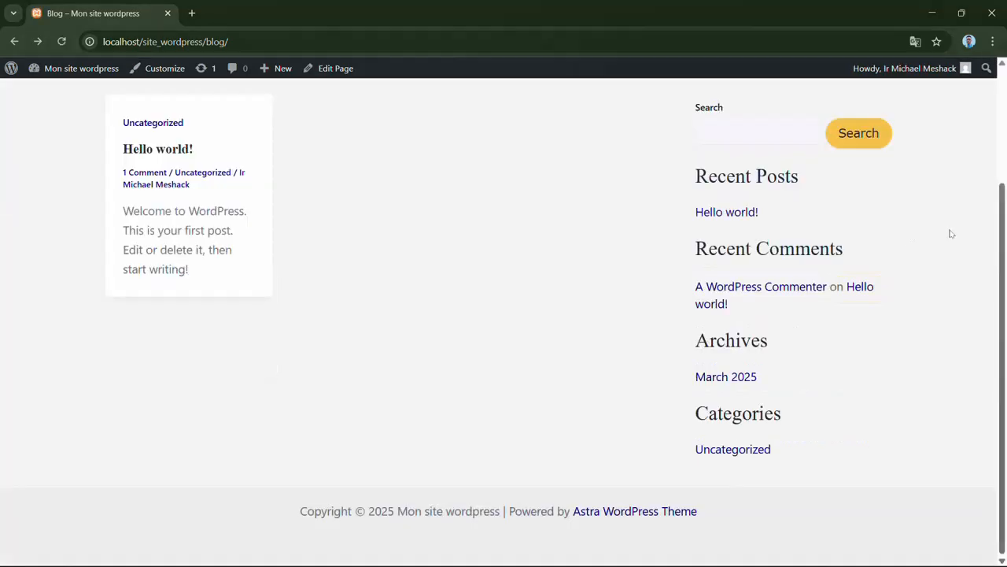
left_click_drag(1002, 291, 982, 138)
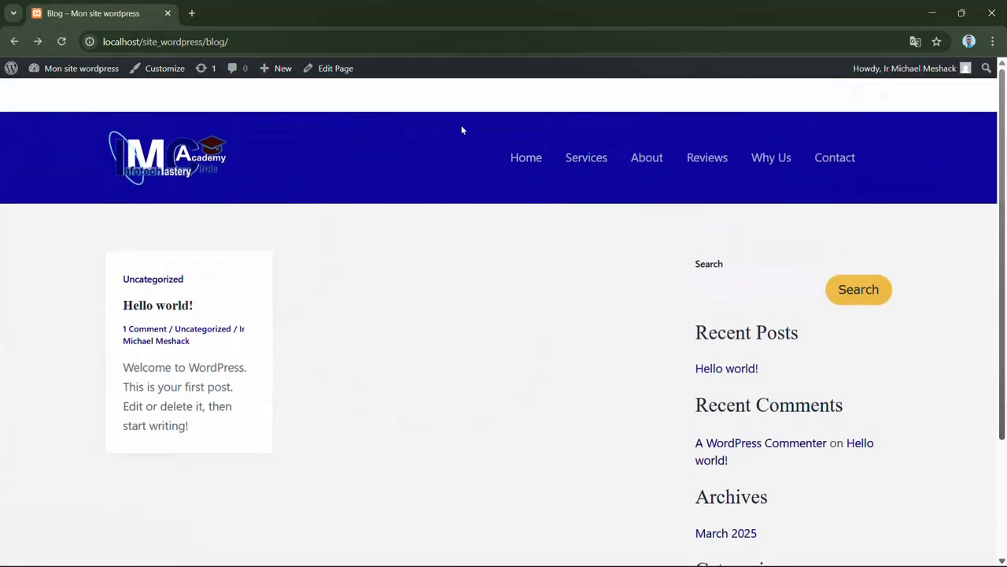
- Open the Blog page for customizing and go to the Blog Layout section of the Blog / Archive settings
left_click(165, 69)
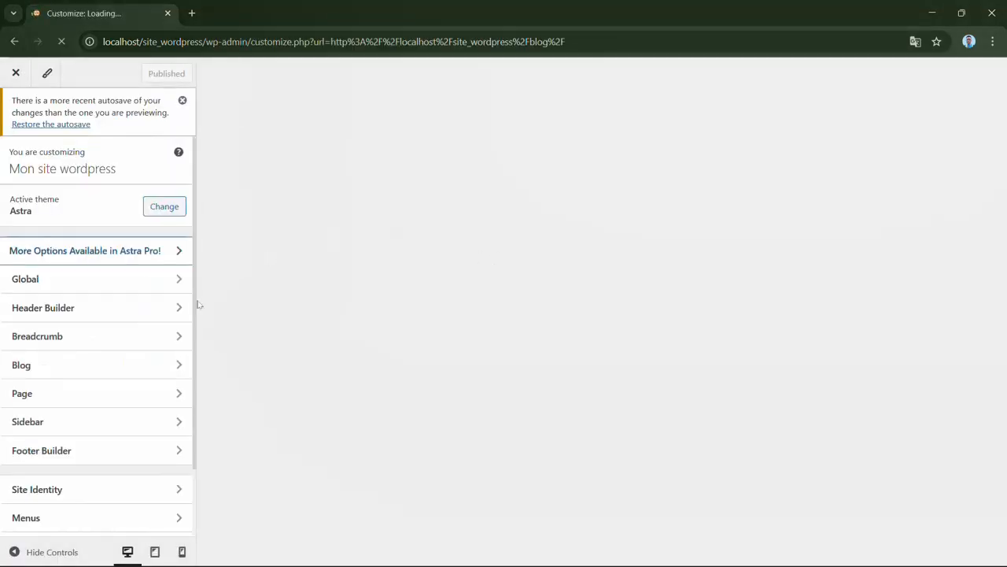
left_click(124, 370)
left_click(95, 201)
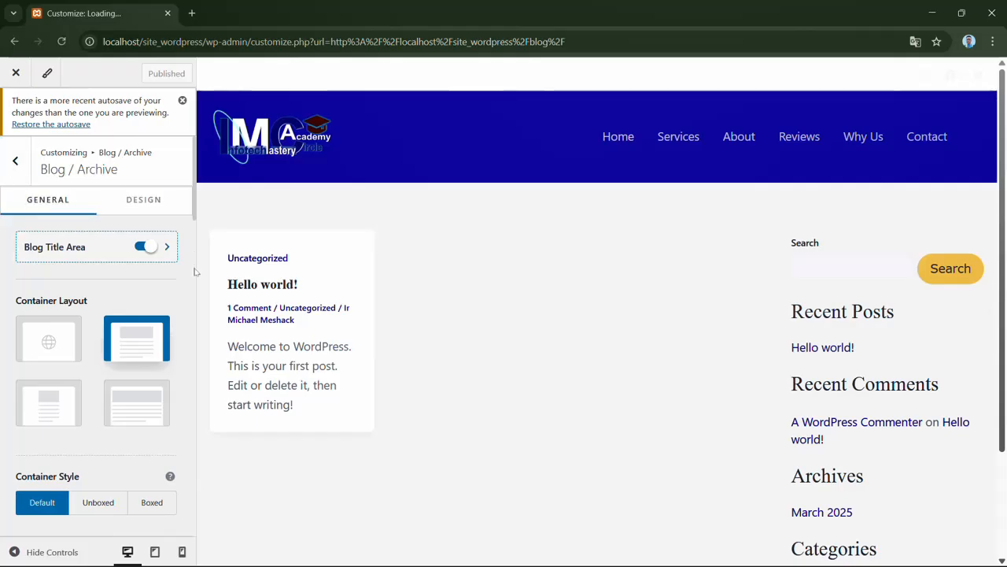
scroll(195, 272, "down", 4)
left_click_drag(193, 242, 193, 310)
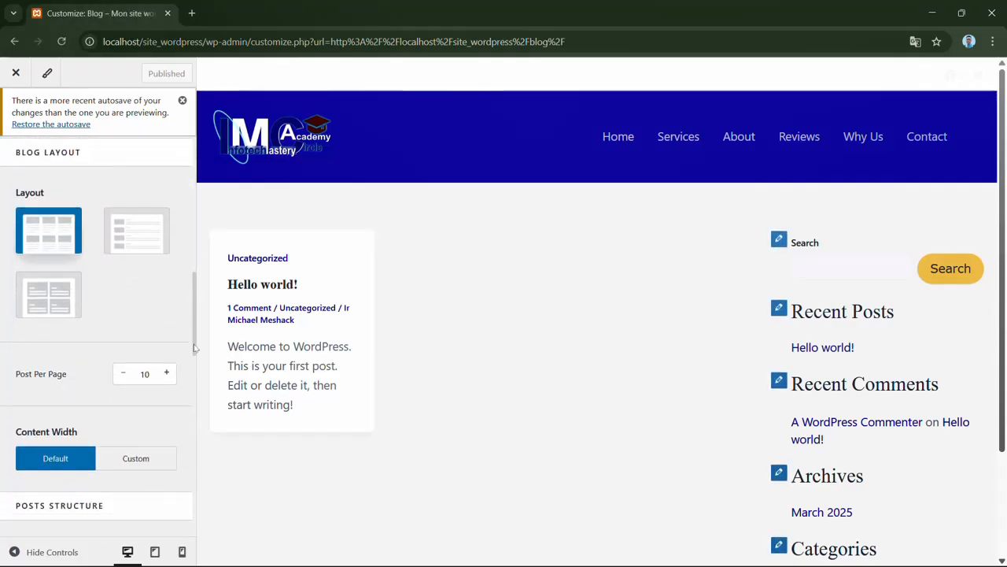
- Try 11 posts per page for the blog archive and set it back to 10
scroll(194, 347, "down", 2)
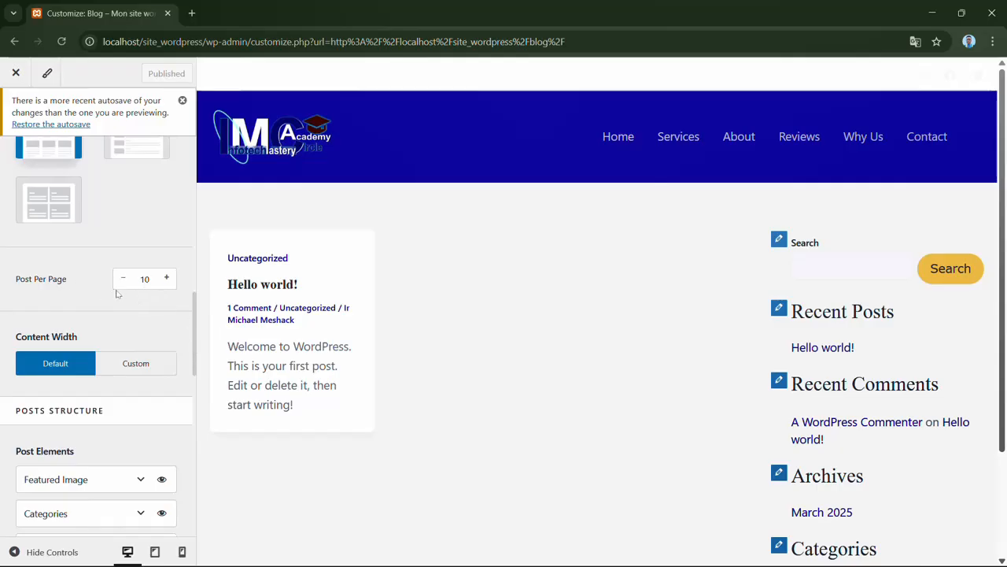
left_click(168, 280)
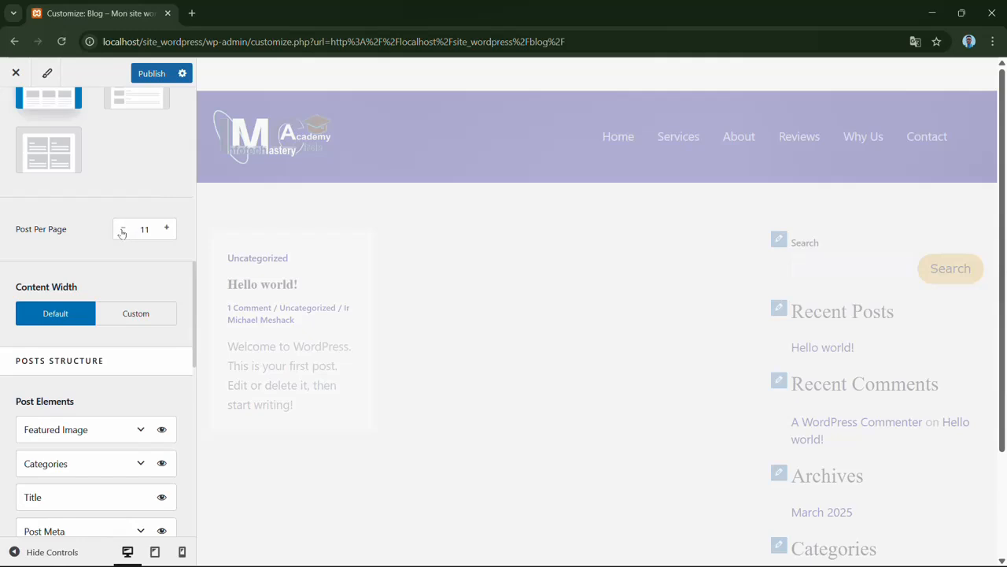
left_click(122, 231)
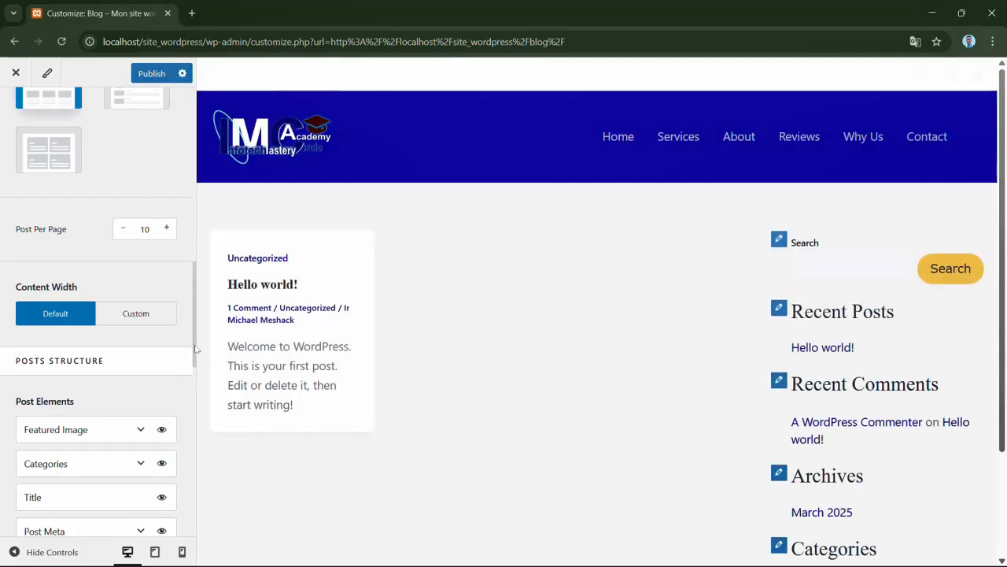
- Hide the Categories, Title and Post Meta elements of the blog posts one at a time, showing each again
scroll(196, 350, "down", 2)
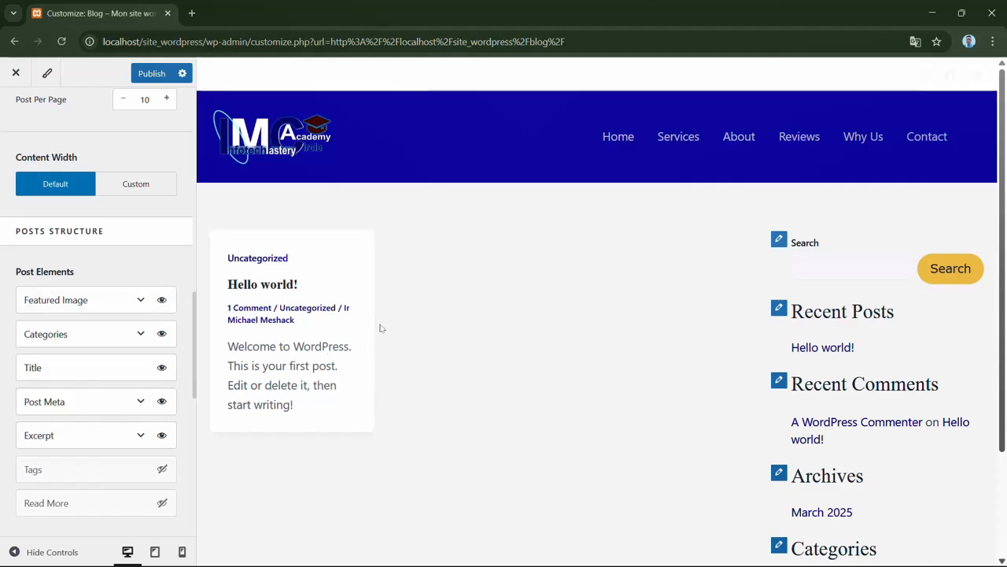
left_click(162, 335)
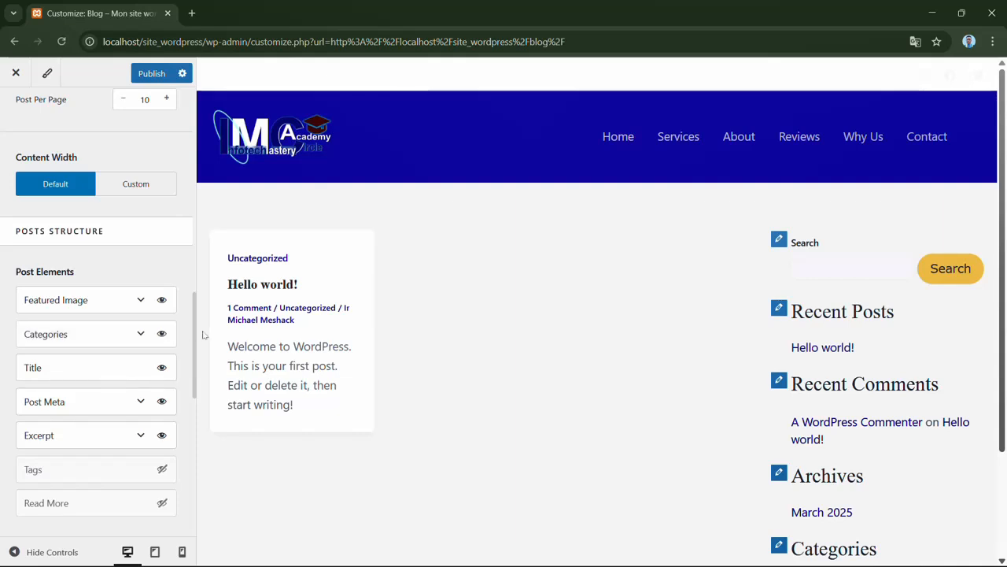
left_click(162, 334)
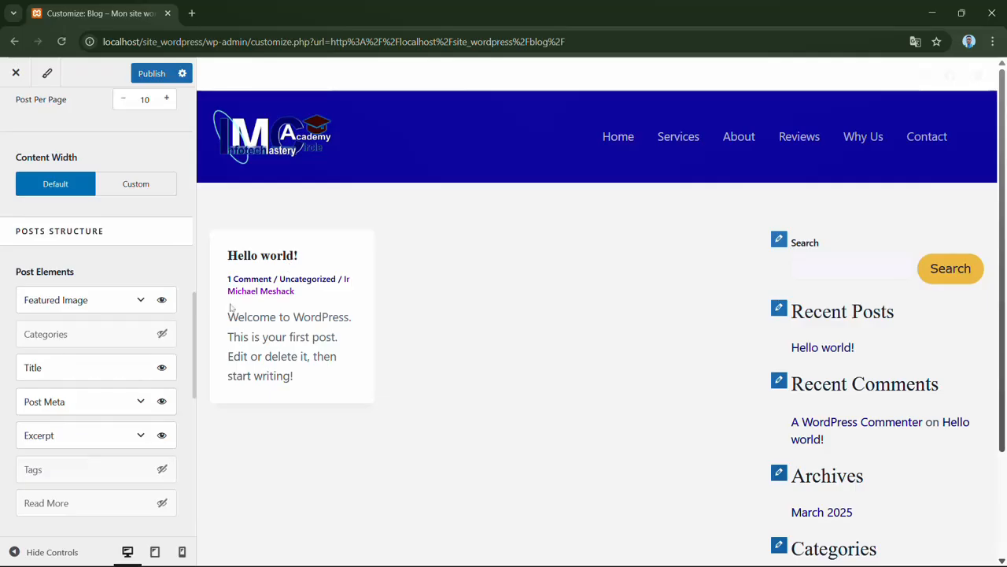
left_click(162, 335)
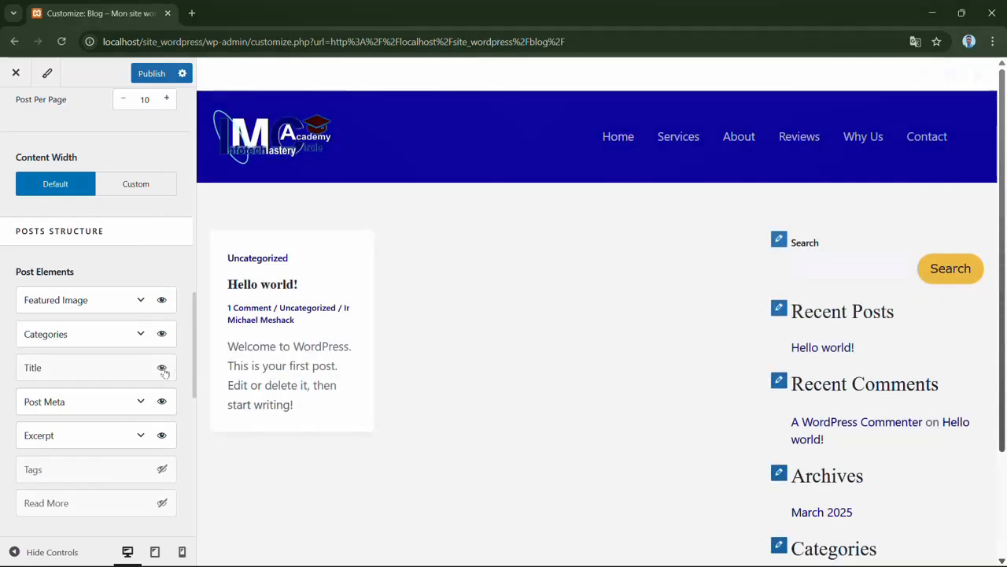
left_click(162, 369)
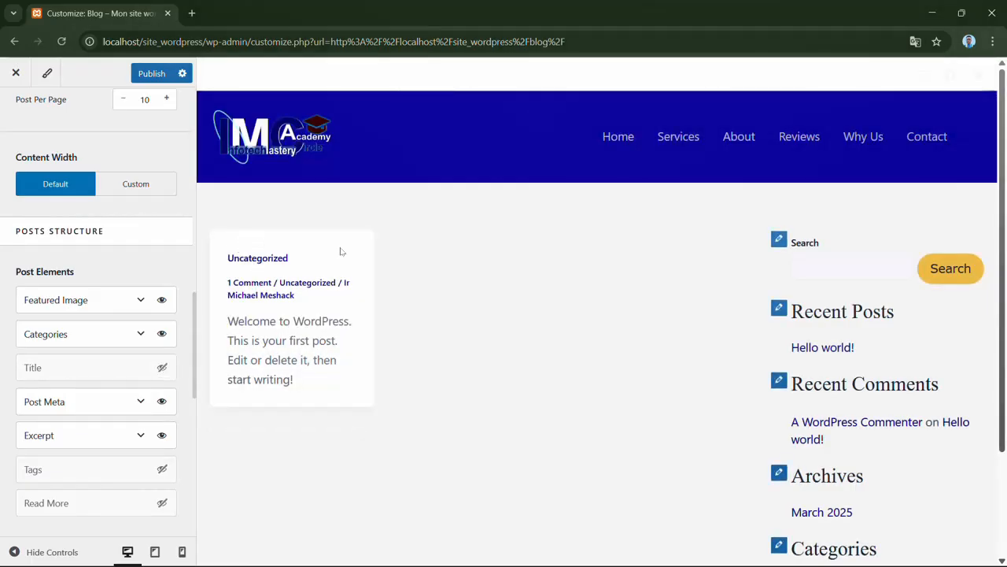
left_click(163, 369)
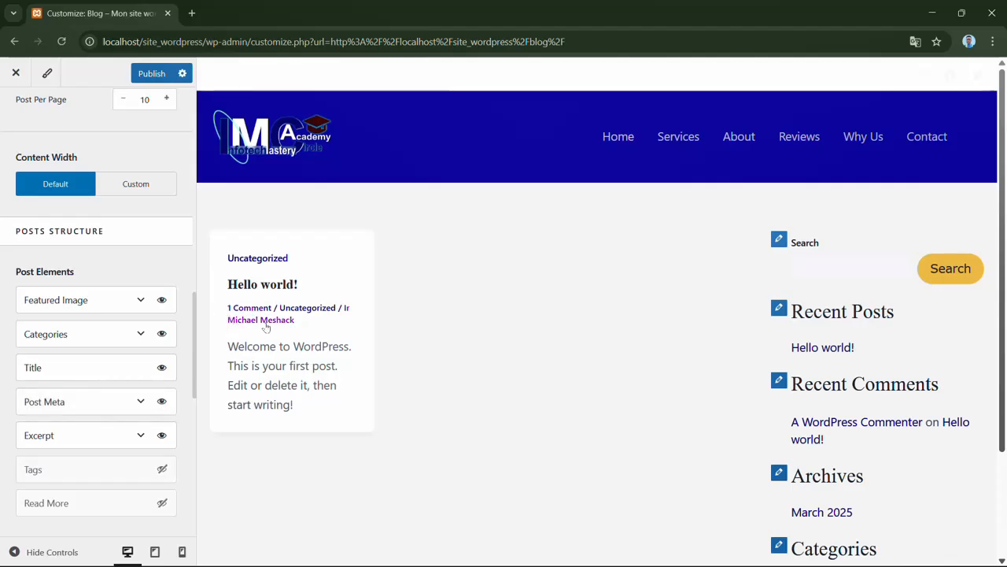
left_click(162, 403)
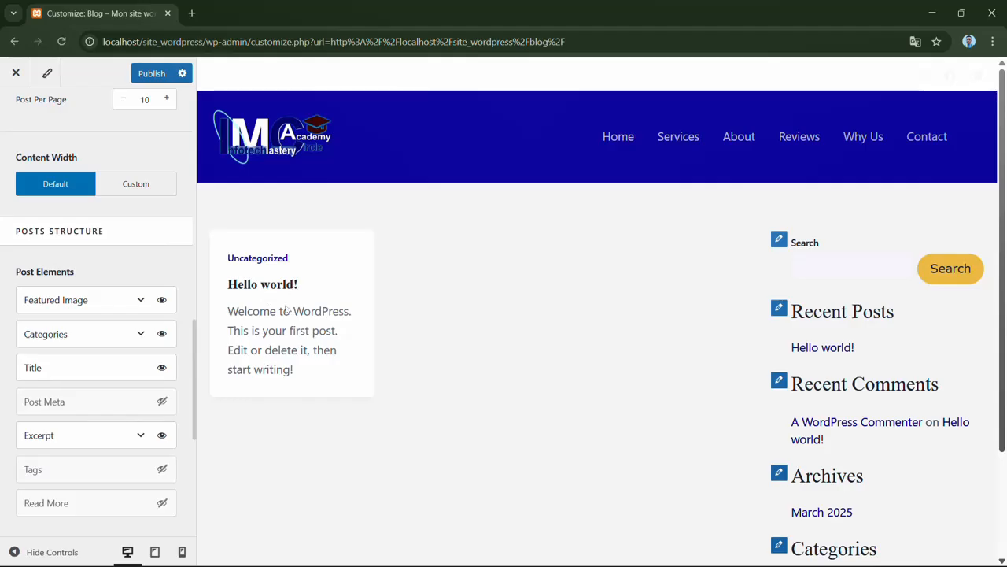
left_click(162, 402)
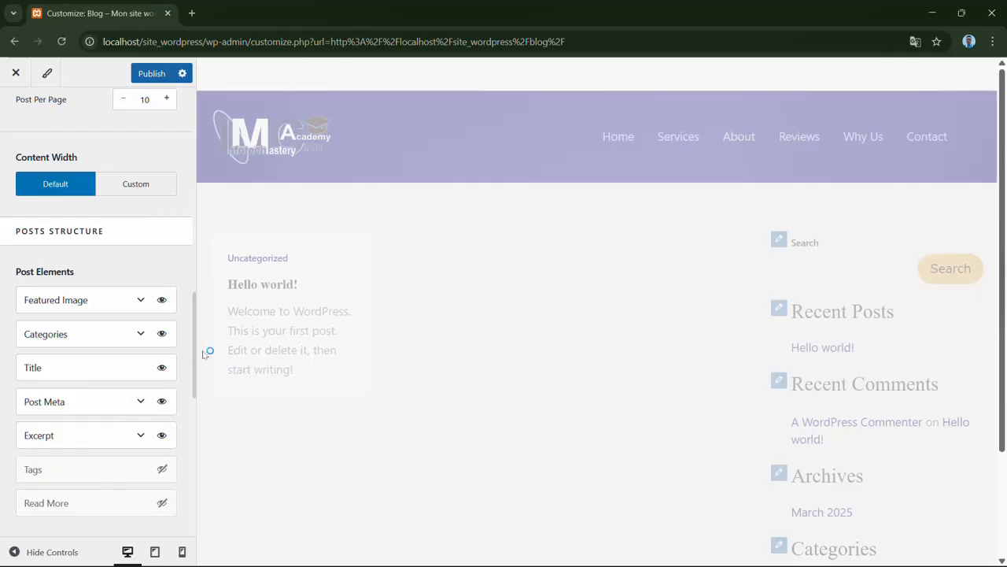
- Show the Tags and Read More post elements, and test the "Hello world!" post's Read Post link in the preview
scroll(194, 378, "down", 3)
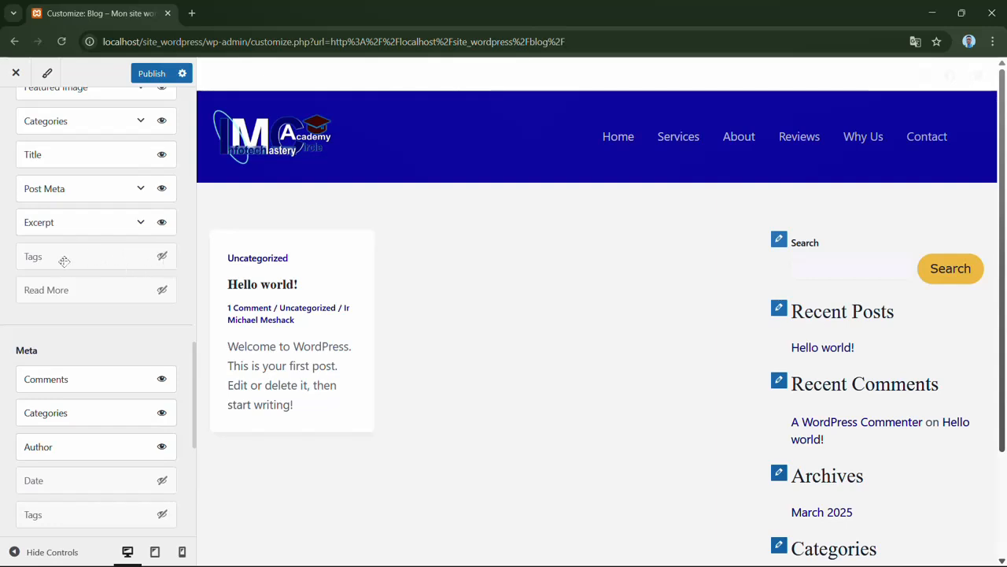
left_click(162, 256)
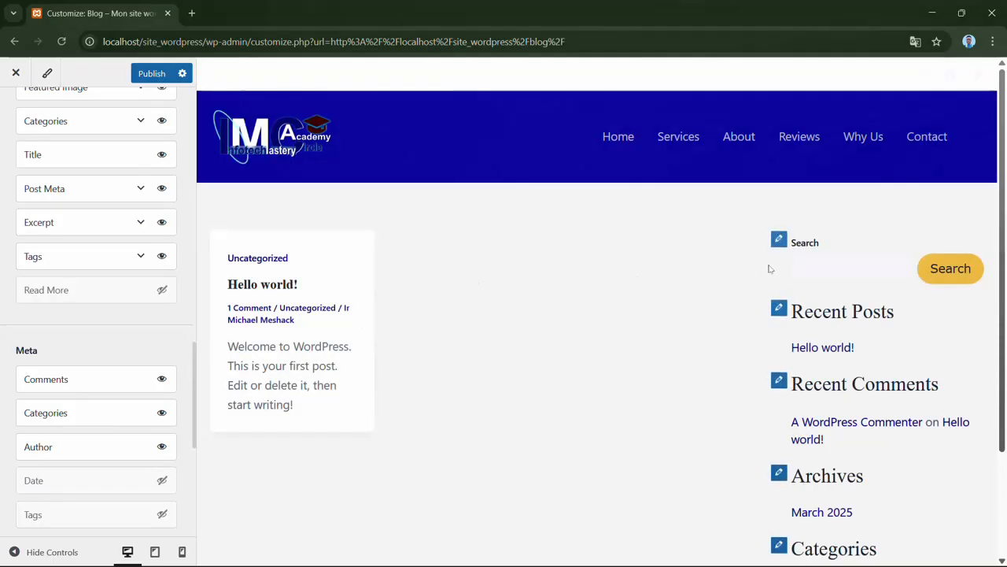
mouse_move(1003, 288)
left_mouse_down()
mouse_move(1006, 411)
mouse_move(998, 270)
left_mouse_up()
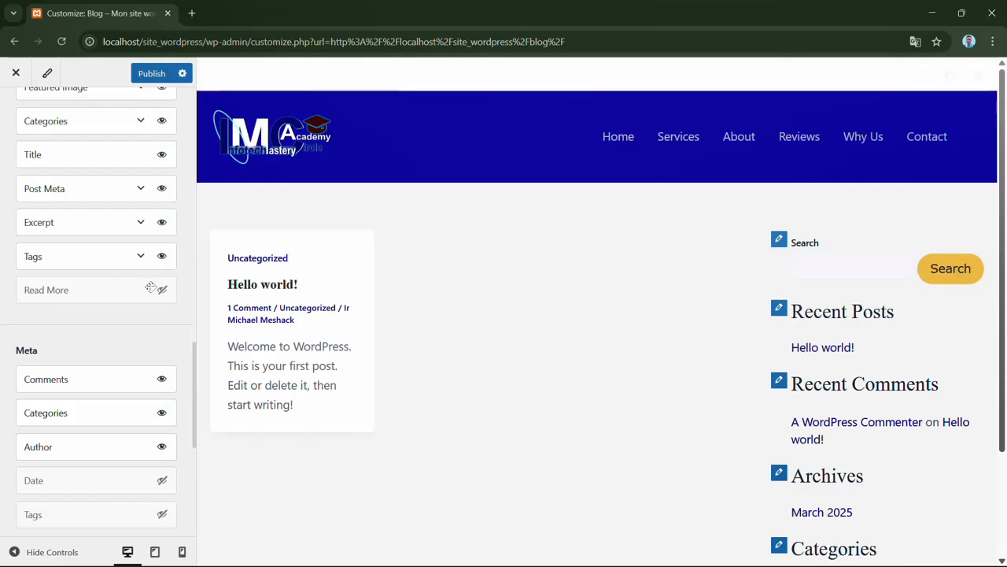
left_click(162, 291)
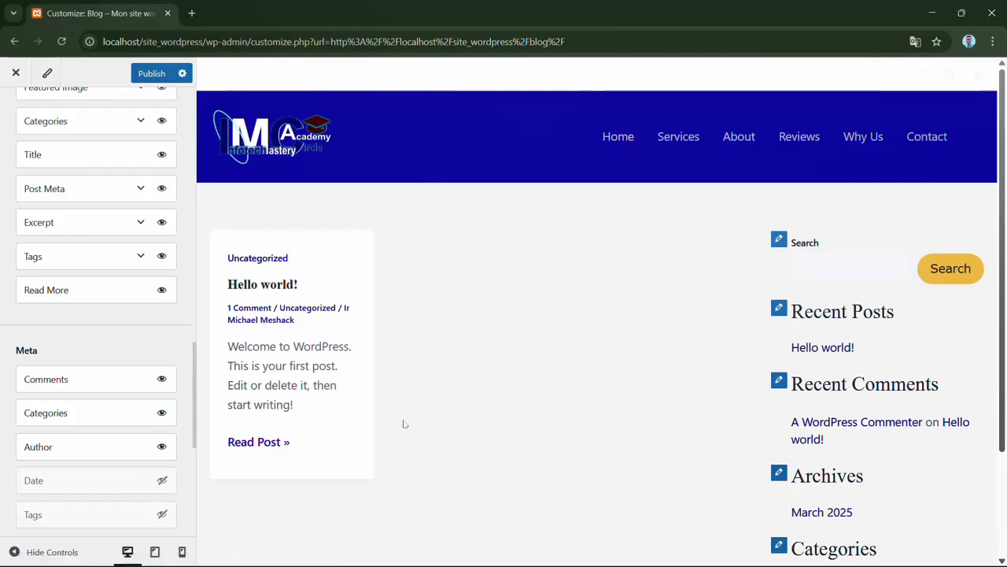
left_click(275, 443)
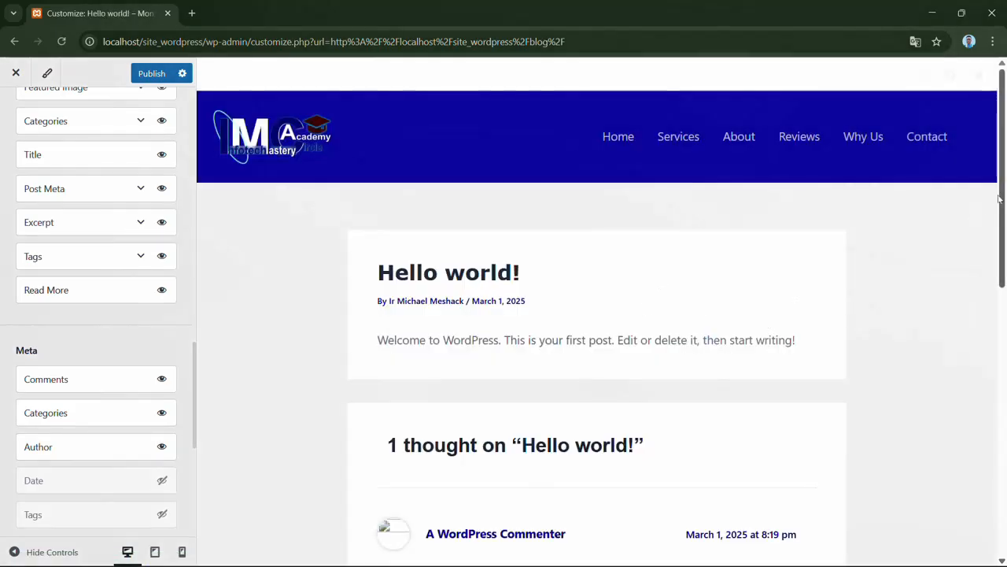
left_click_drag(999, 199, 1003, 172)
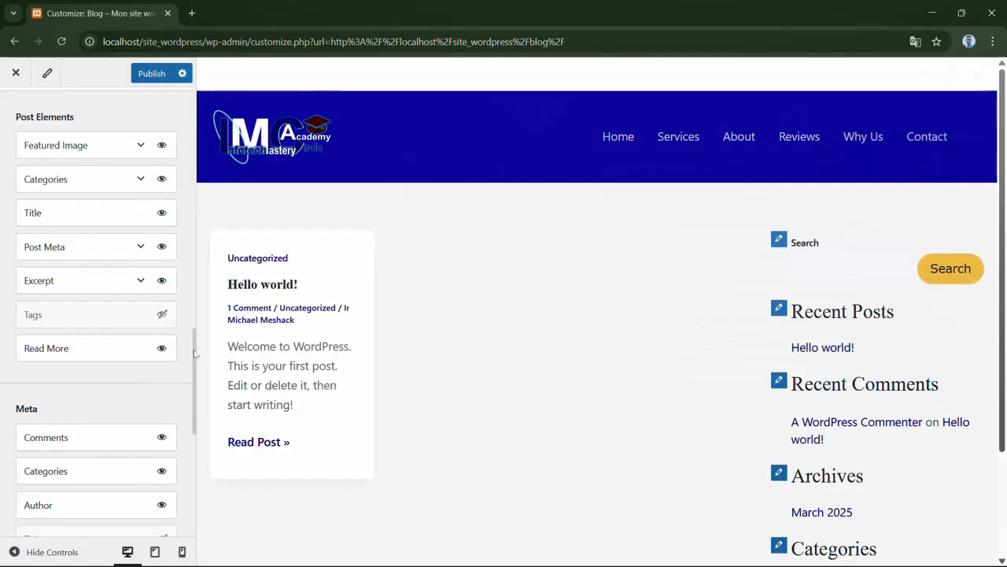
- Hide the Tags post element again and show the Date in the blog's post meta
left_click_drag(194, 353, 196, 390)
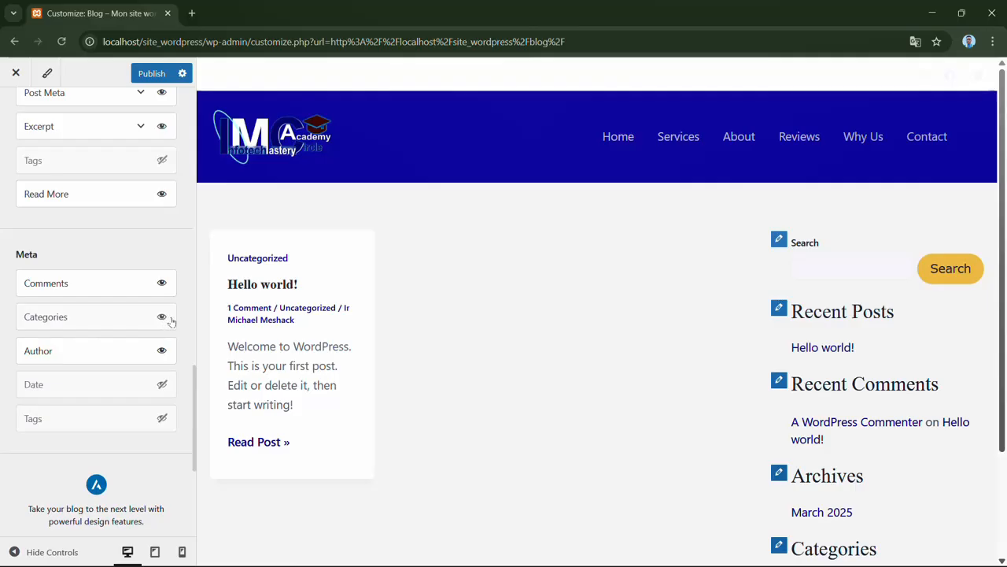
left_click(162, 385)
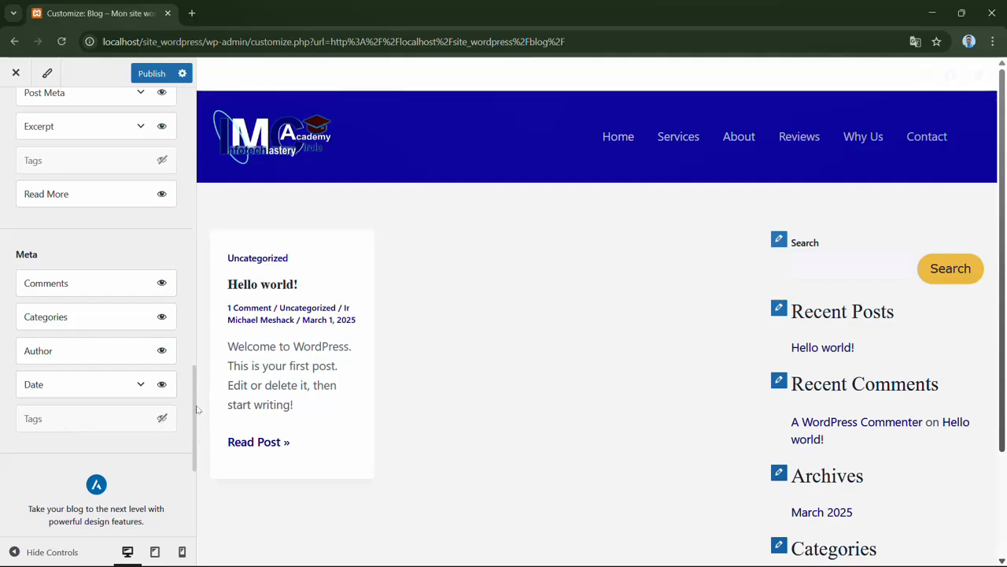
- In the blog archive's design settings, set Post Title Size to 29 px, Meta Font Size to 15 px and Taxonomy Font to 19 px
left_click_drag(196, 439, 153, 152)
left_click(149, 151)
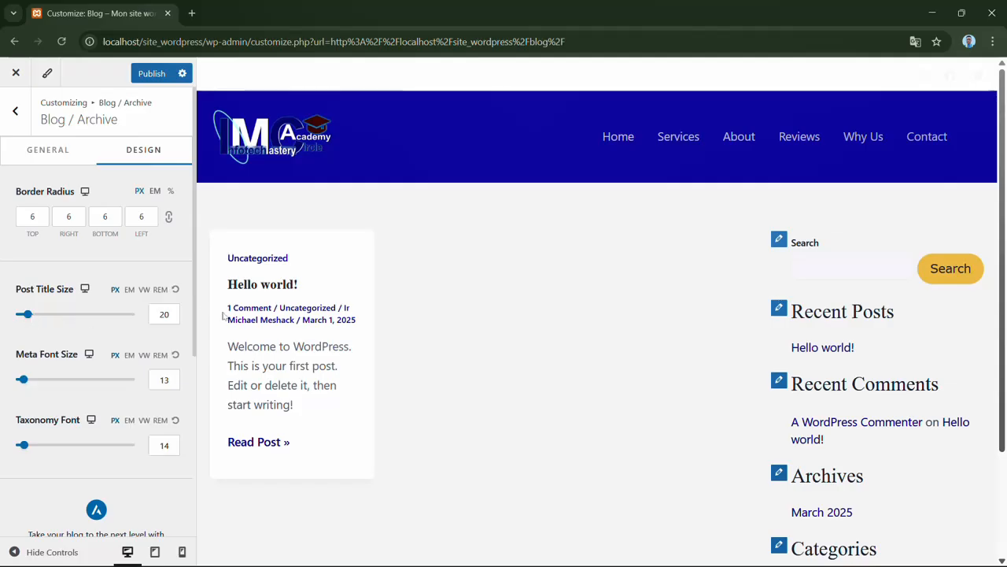
left_click_drag(29, 314, 36, 314)
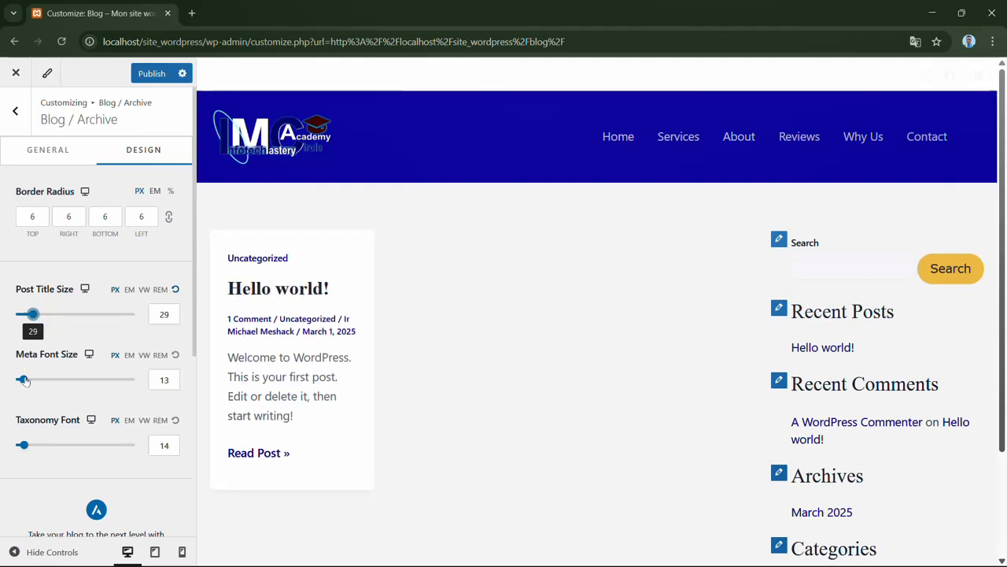
left_click_drag(24, 380, 28, 381)
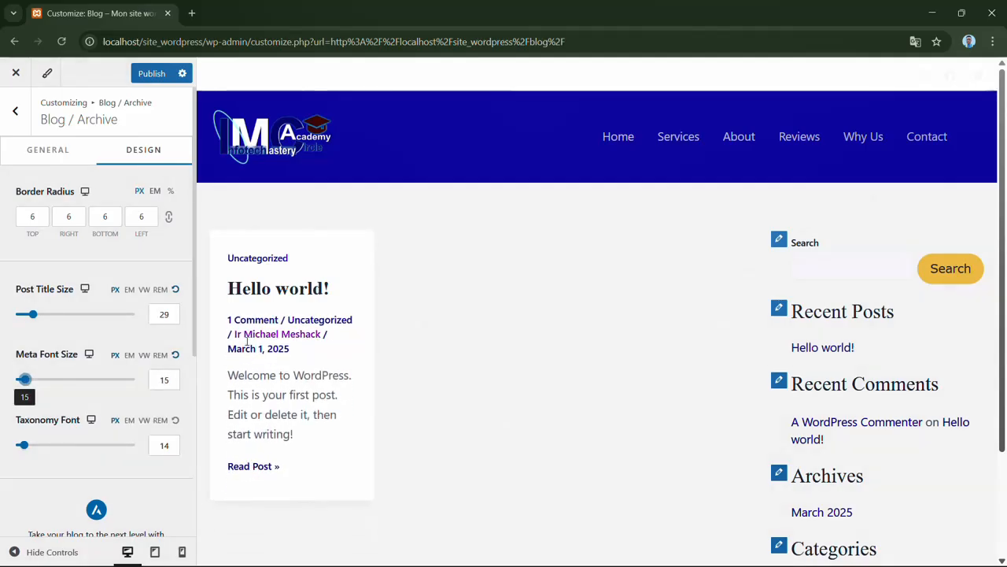
left_click_drag(195, 313, 199, 381)
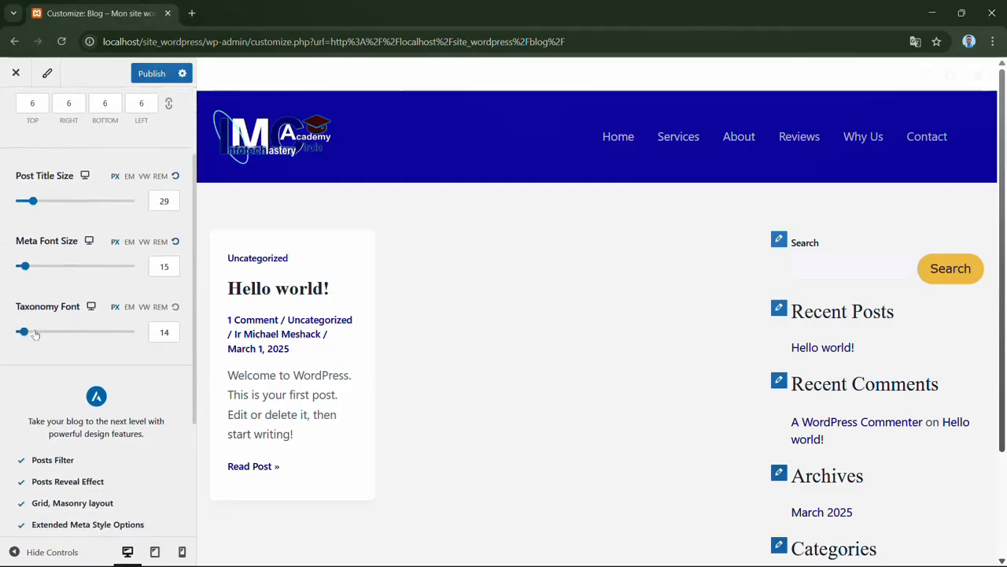
left_click_drag(22, 332, 32, 334)
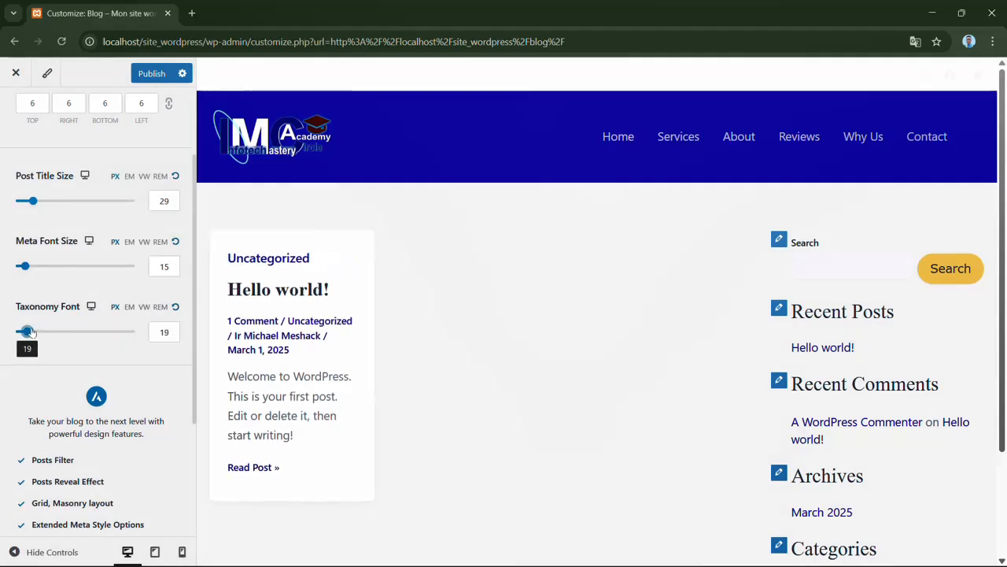
left_click_drag(196, 354, 202, 266)
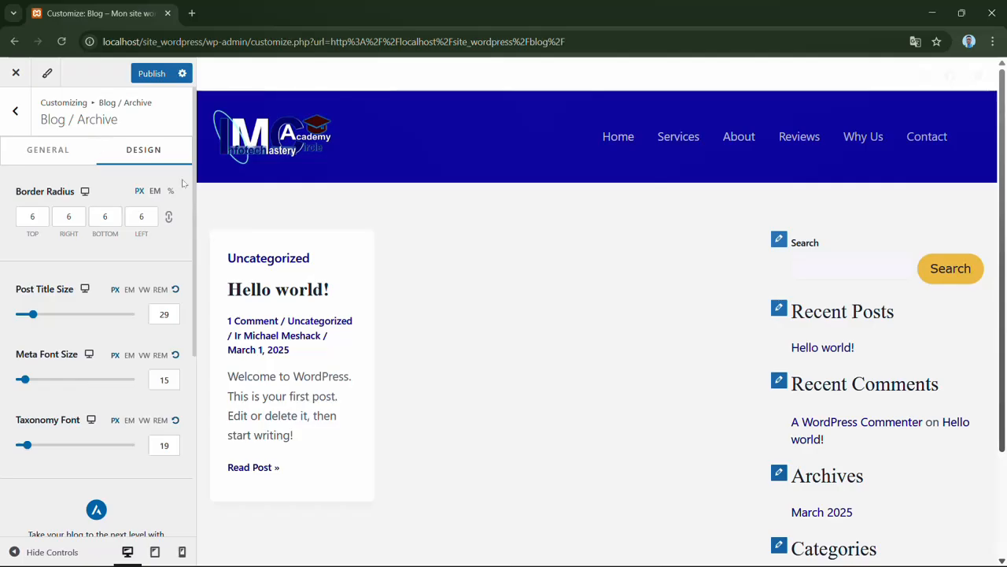
- Look through the Single Post general and design settings, and return to the main list of customization sections
left_click(56, 155)
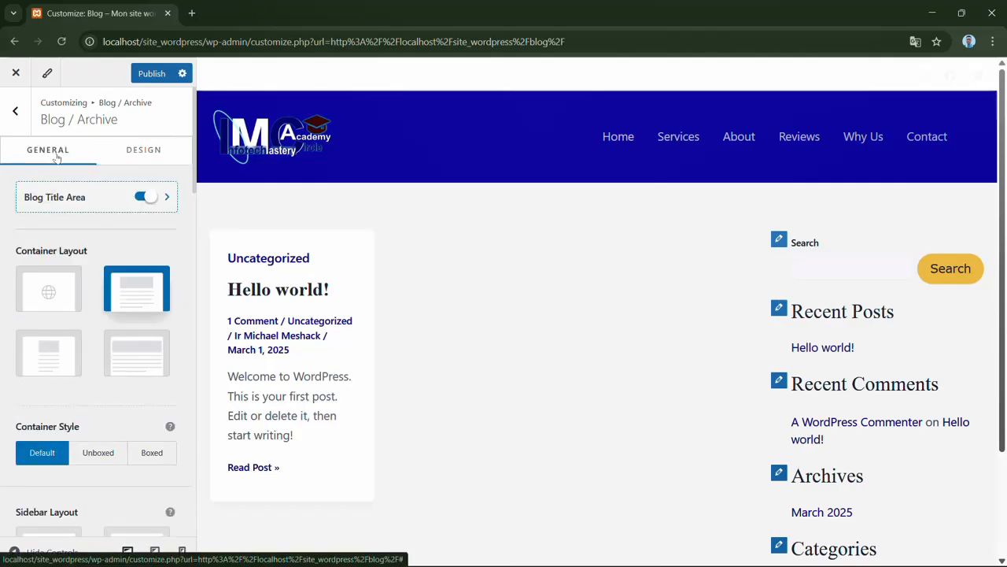
left_click(16, 112)
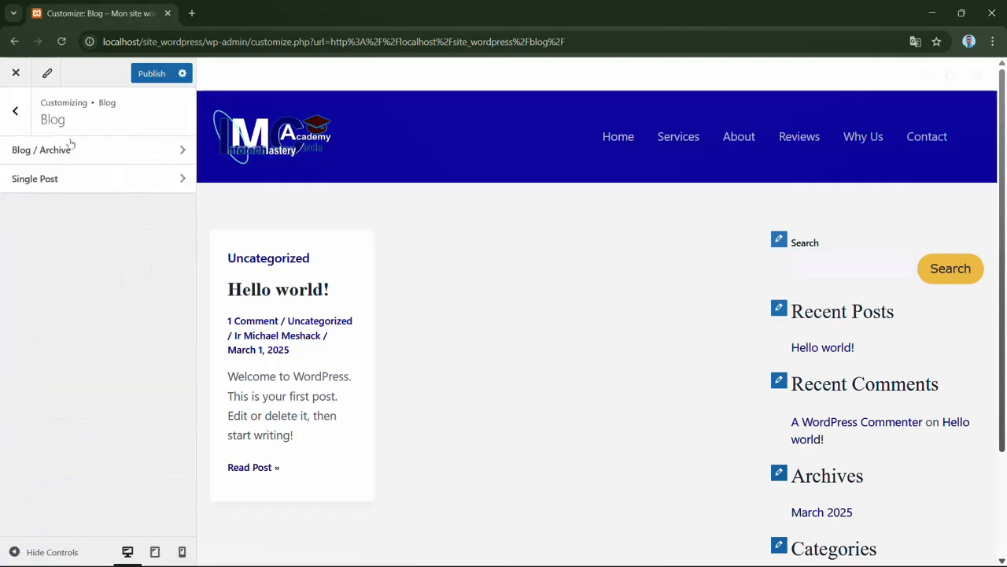
left_click(121, 179)
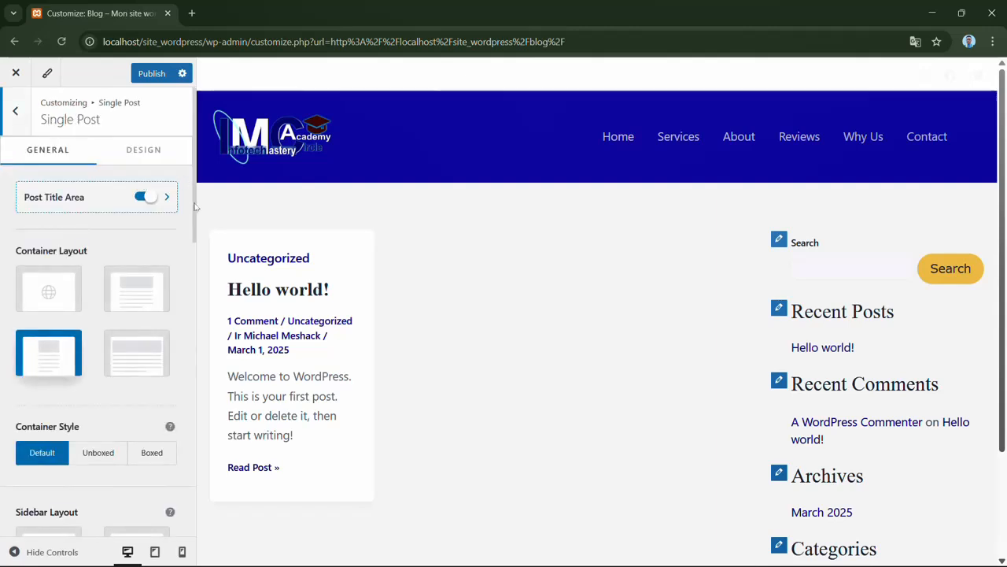
mouse_move(195, 207)
left_mouse_down()
mouse_move(198, 371)
mouse_move(198, 198)
mouse_move(199, 417)
mouse_move(188, 194)
left_mouse_up()
left_click(140, 154)
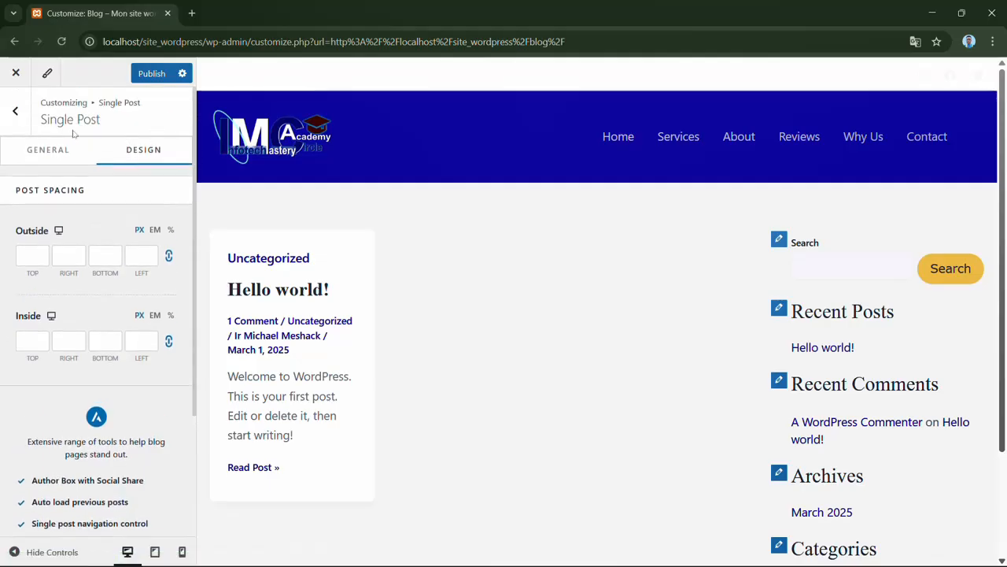
left_click(30, 156)
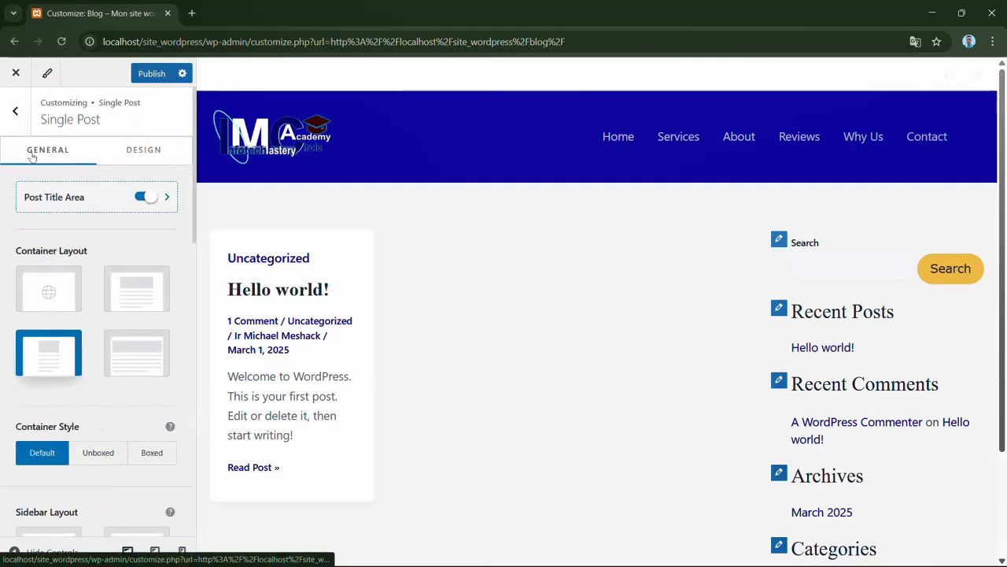
left_click(15, 113)
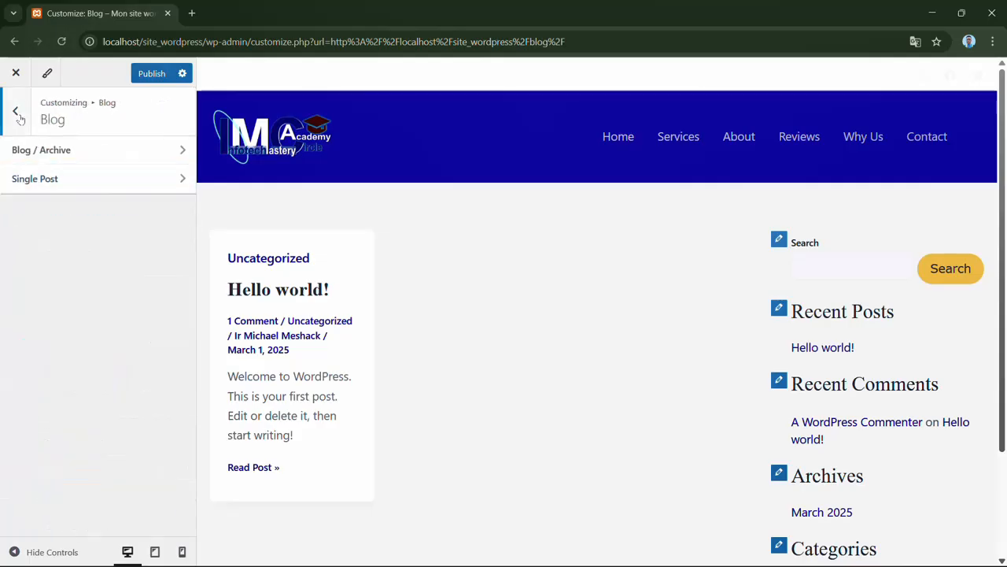
left_click(15, 113)
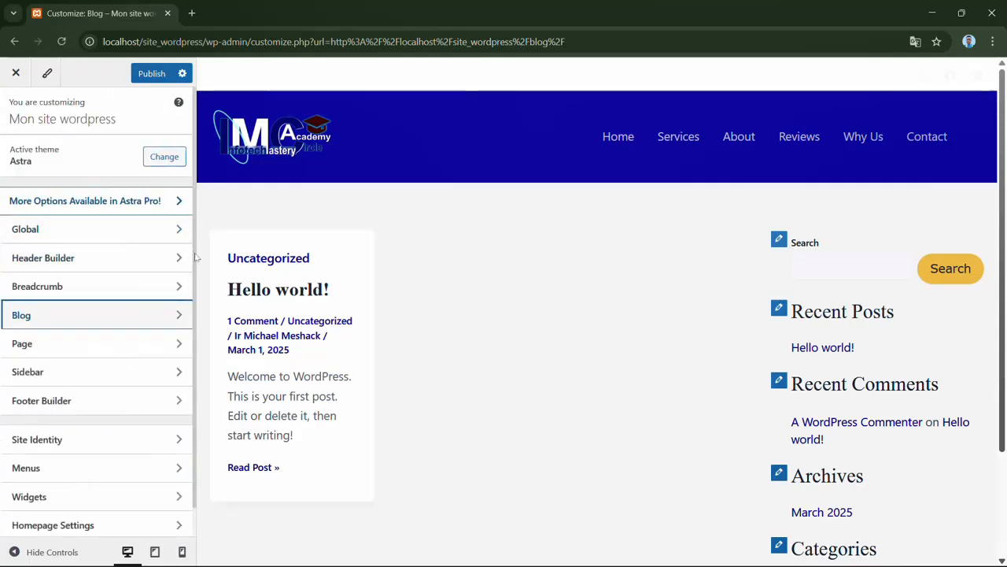
left_click_drag(195, 258, 199, 312)
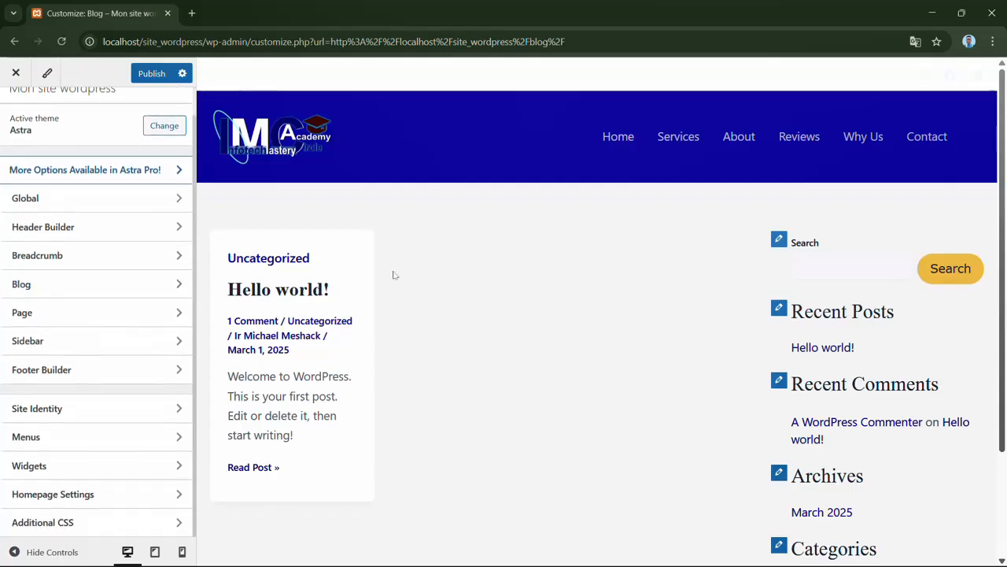
- Show the Home page in the preview and look through the Single Page general and design settings
left_click(618, 139)
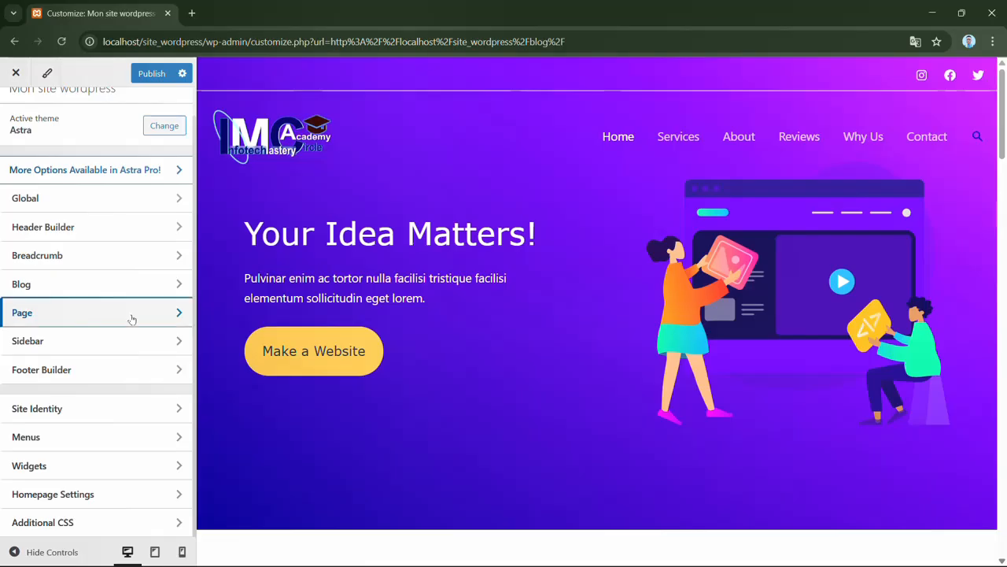
left_click(132, 318)
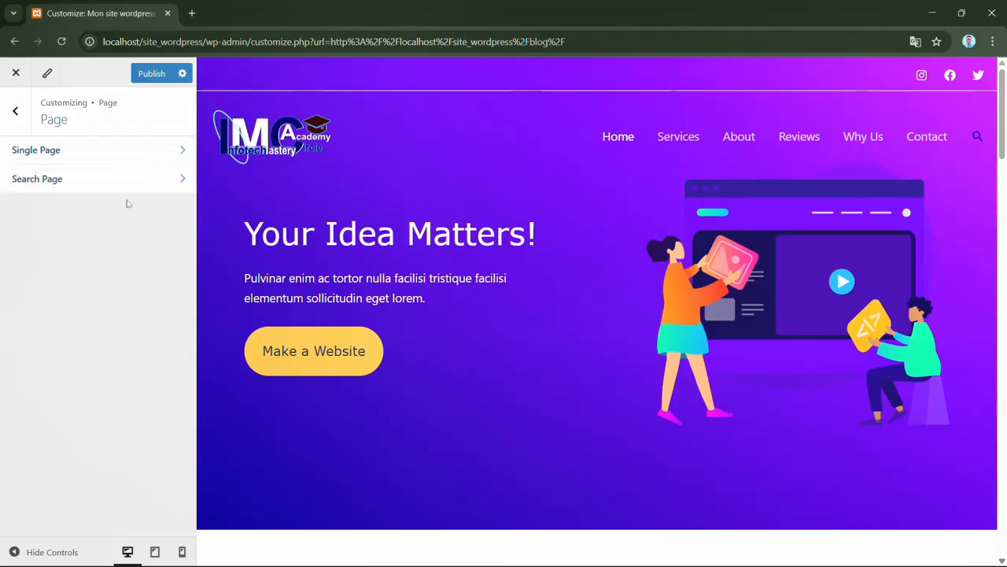
left_click(95, 155)
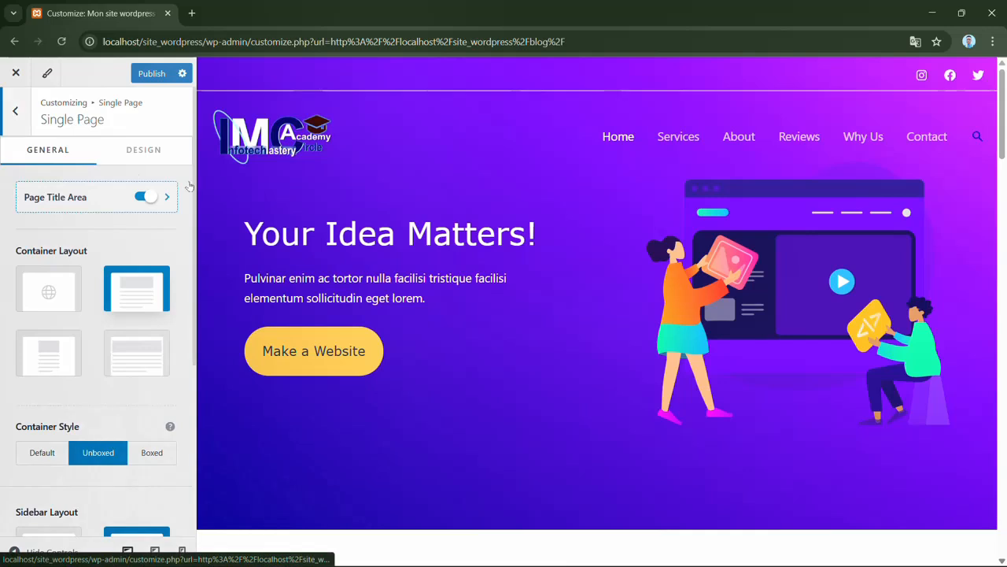
scroll(191, 185, "down", 4)
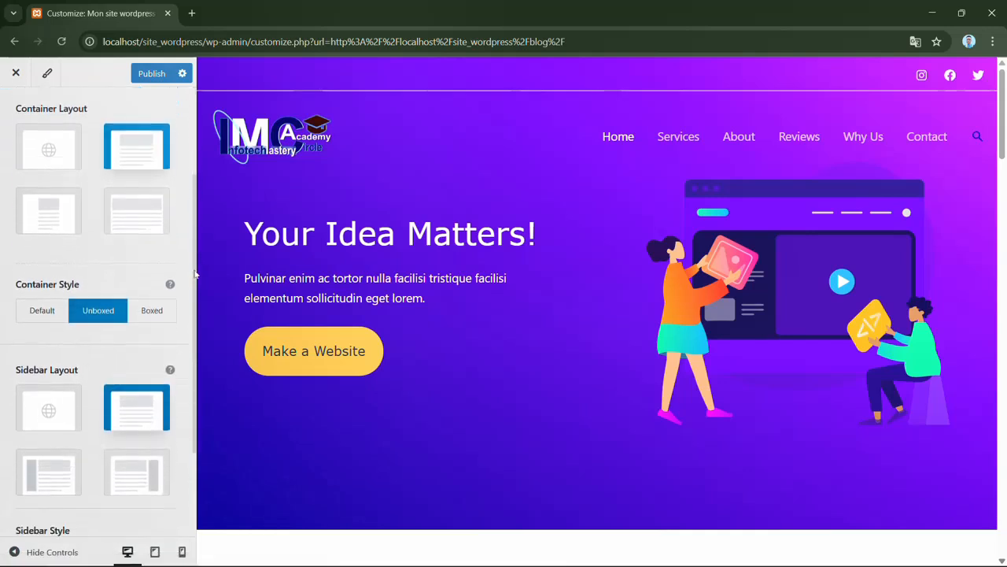
scroll(189, 202, "up", 3)
scroll(189, 202, "up", 1)
scroll(185, 222, "down", 2)
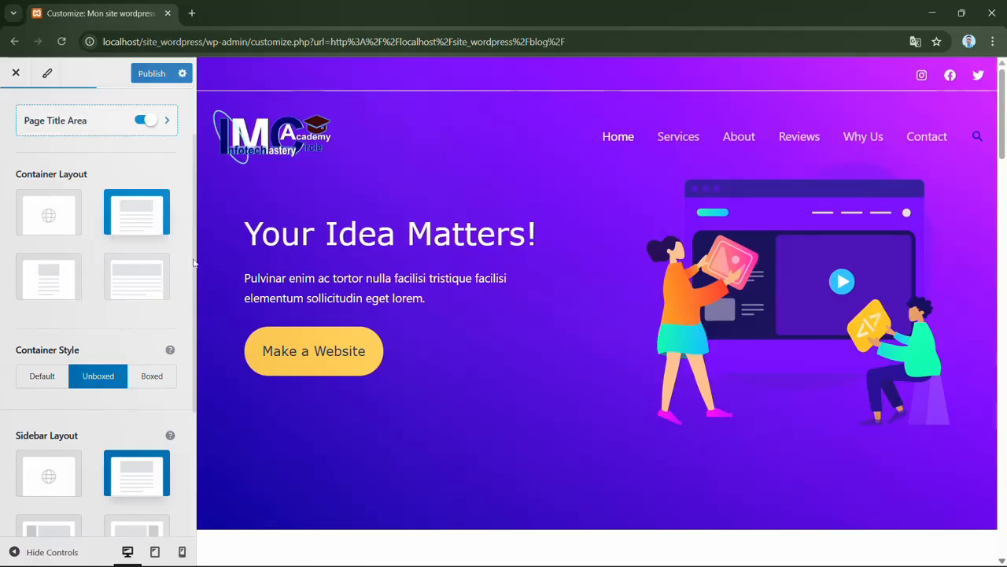
scroll(196, 270, "down", 3)
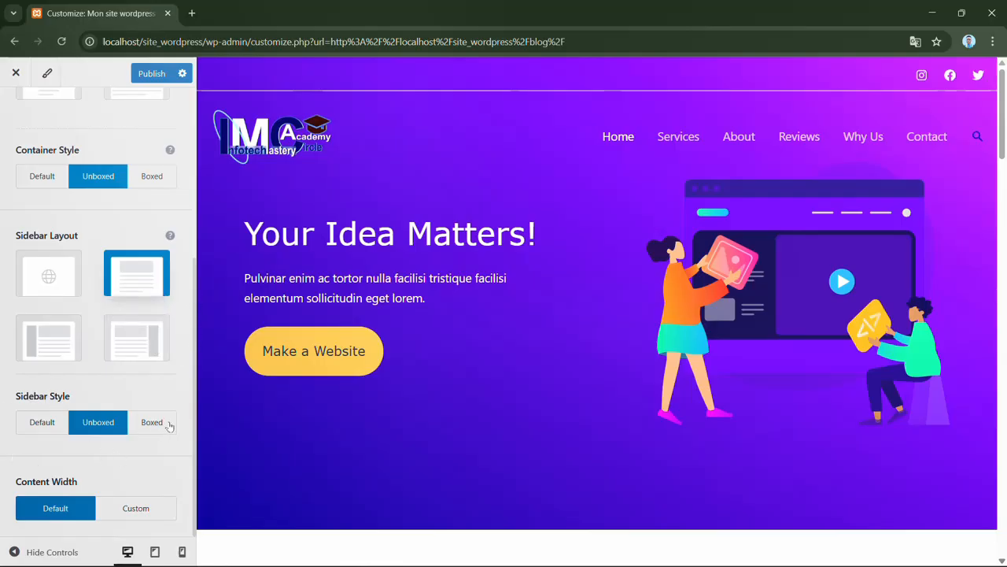
scroll(192, 392, "up", 4)
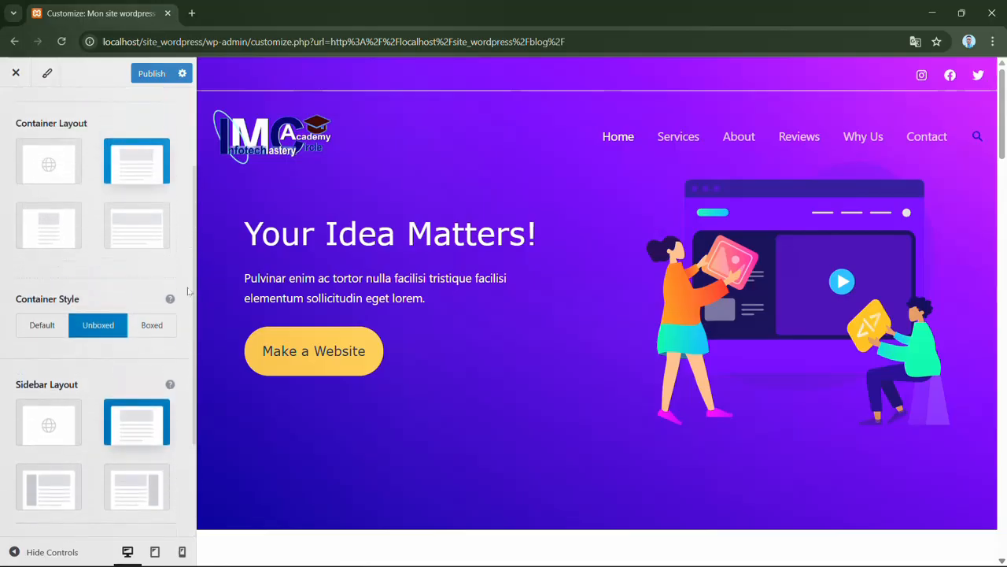
left_click(169, 152)
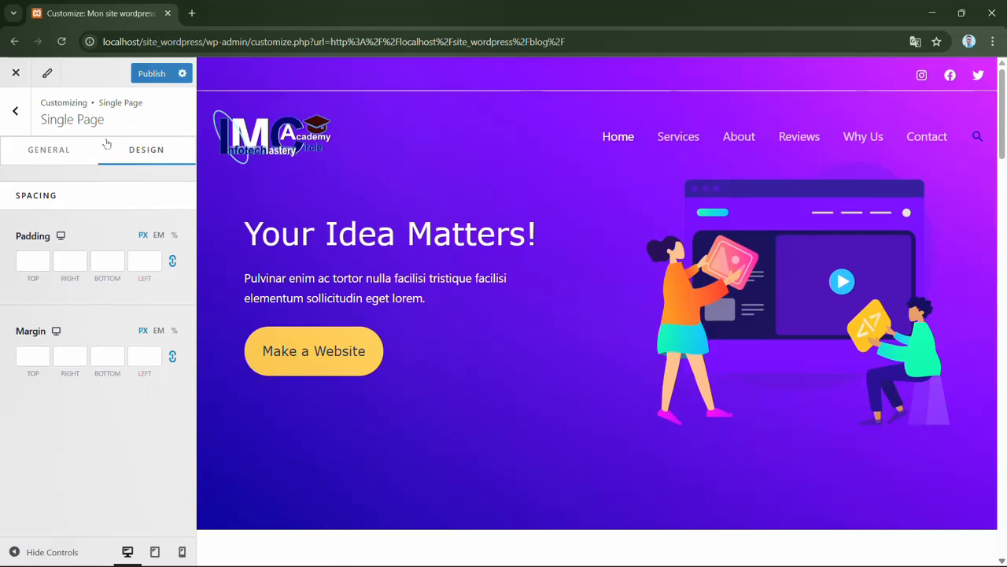
left_click(24, 122)
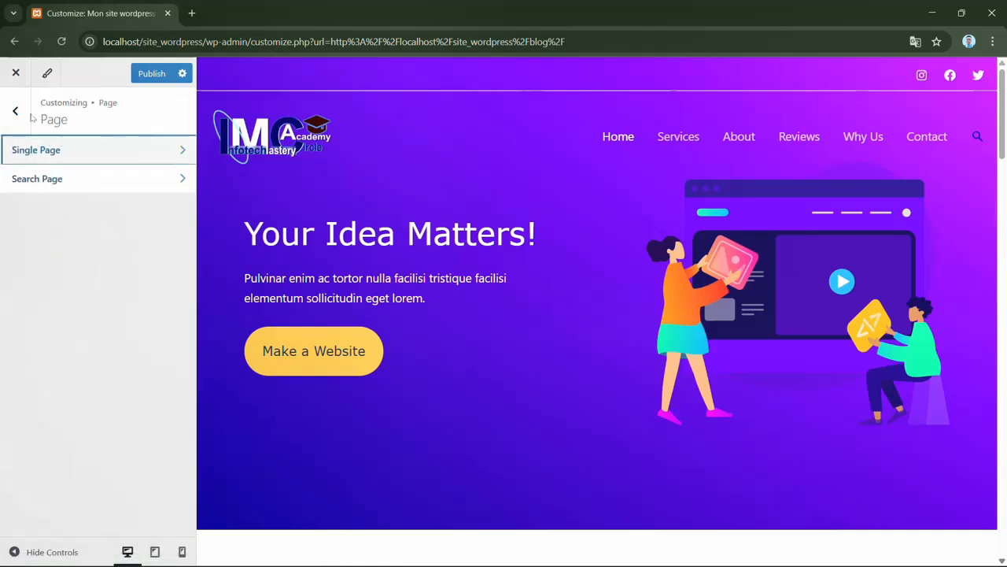
- View the Search Page settings and return to the main list of customization sections
left_click(81, 183)
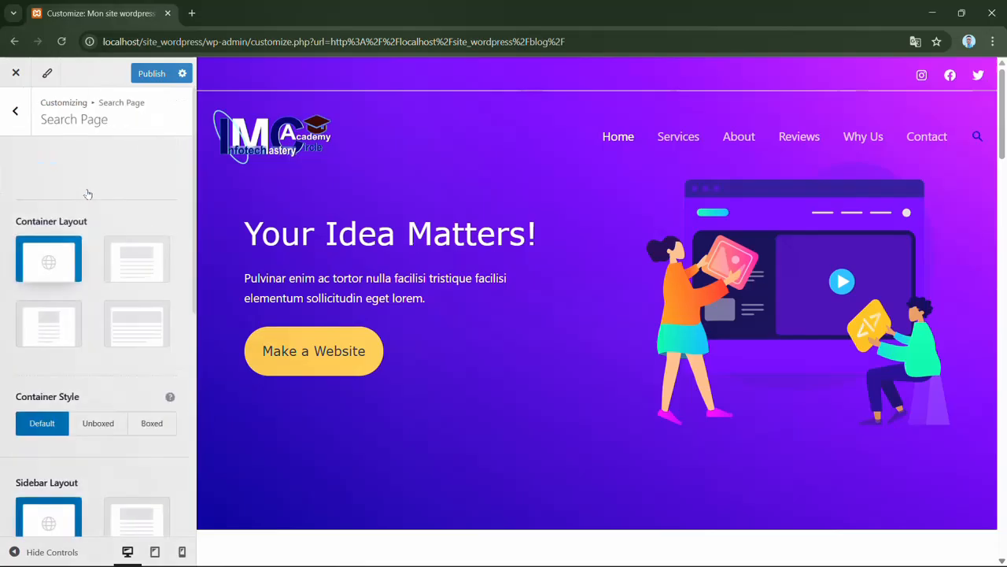
left_click(16, 114)
left_click(16, 114)
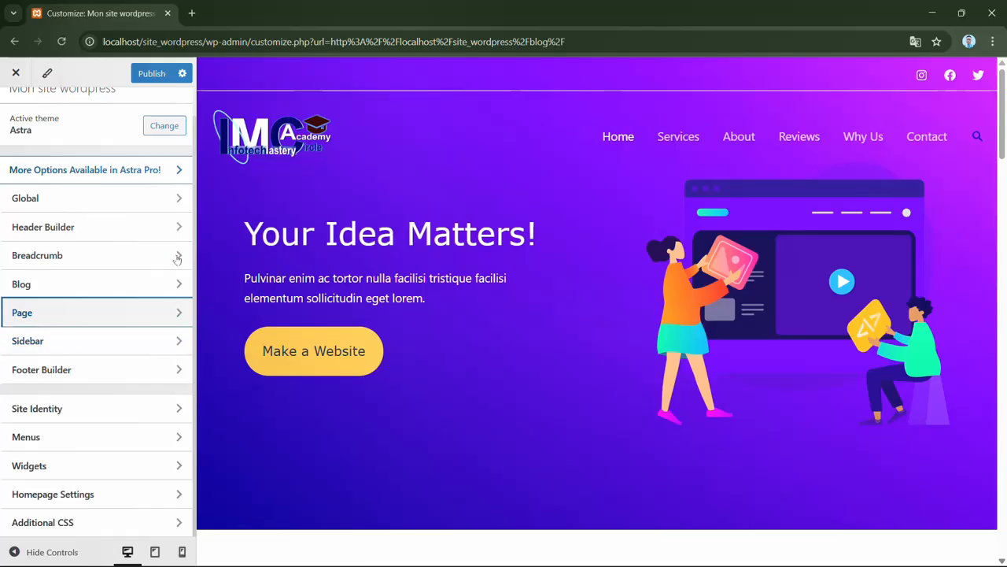
- Look through the Sidebar settings for layout, style and width, and return to the main section list
left_click(129, 338)
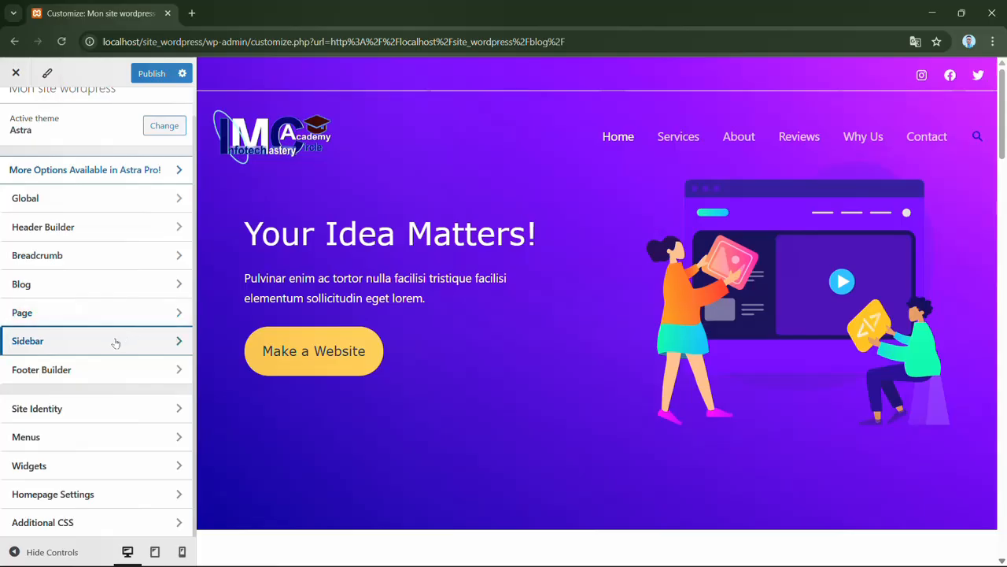
left_click(172, 341)
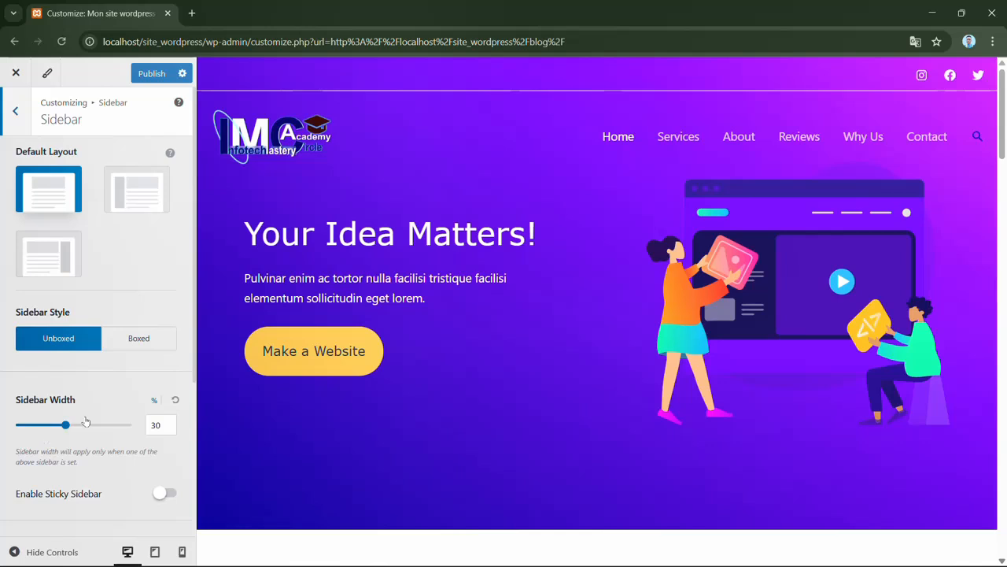
scroll(193, 359, "down", 1)
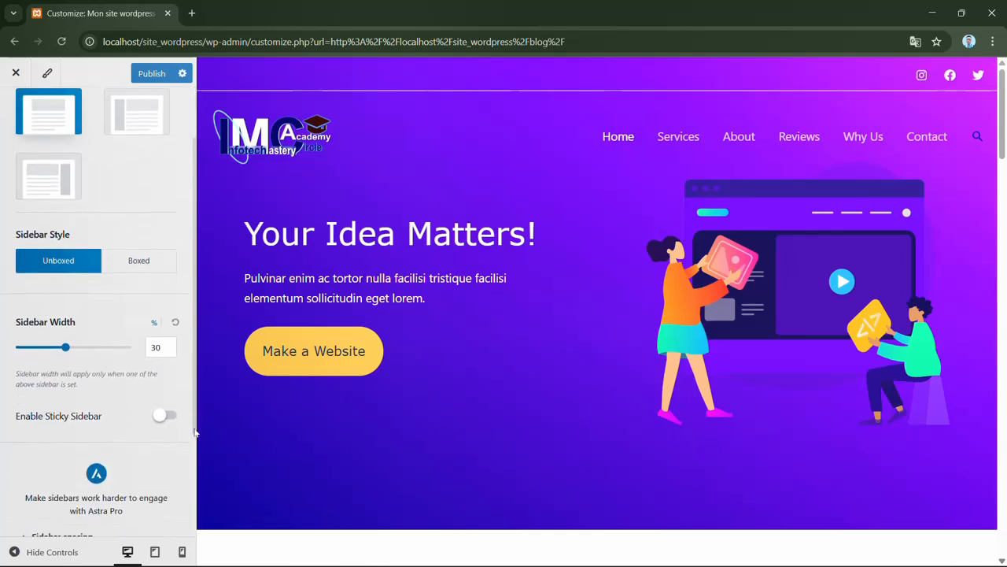
scroll(185, 236, "up", 1)
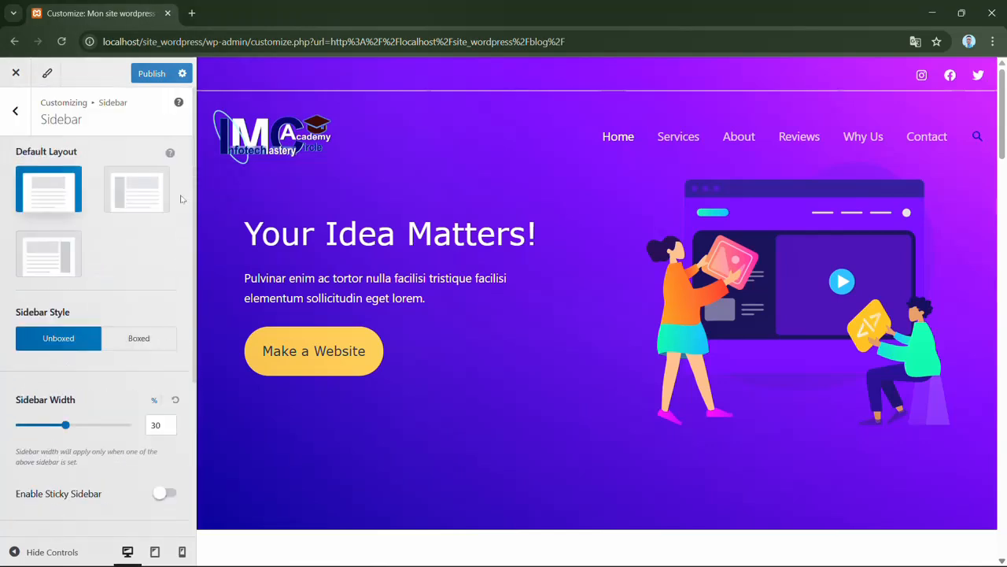
left_click(15, 110)
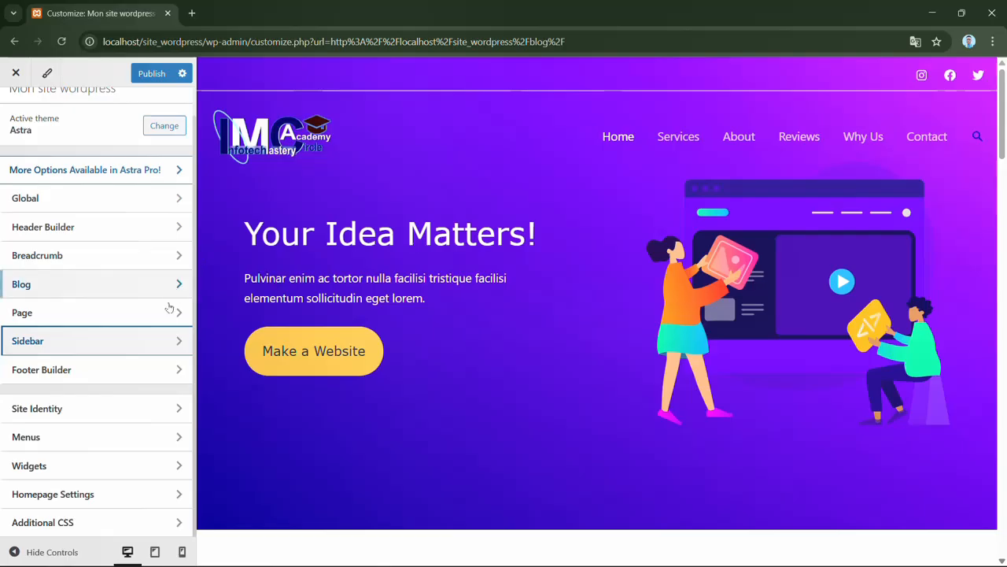
- In the Footer Builder, add a Social element to the right column of the uppermost footer row
left_click(109, 370)
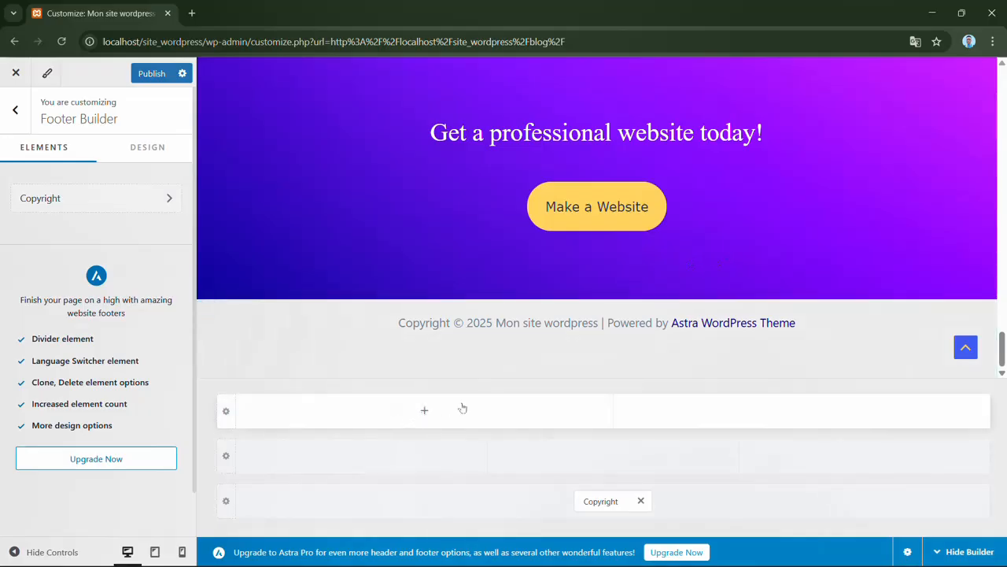
left_click(803, 413)
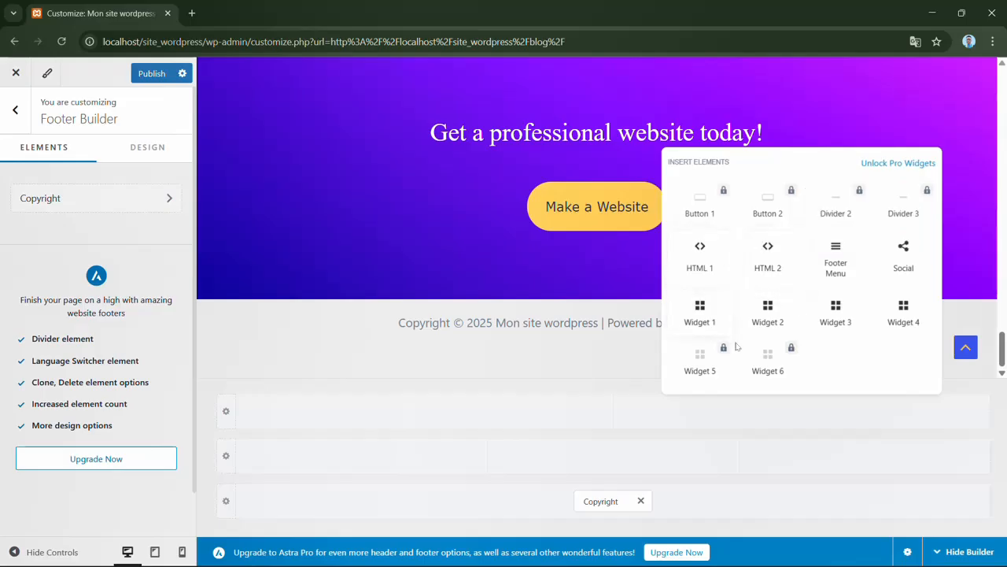
left_click(902, 259)
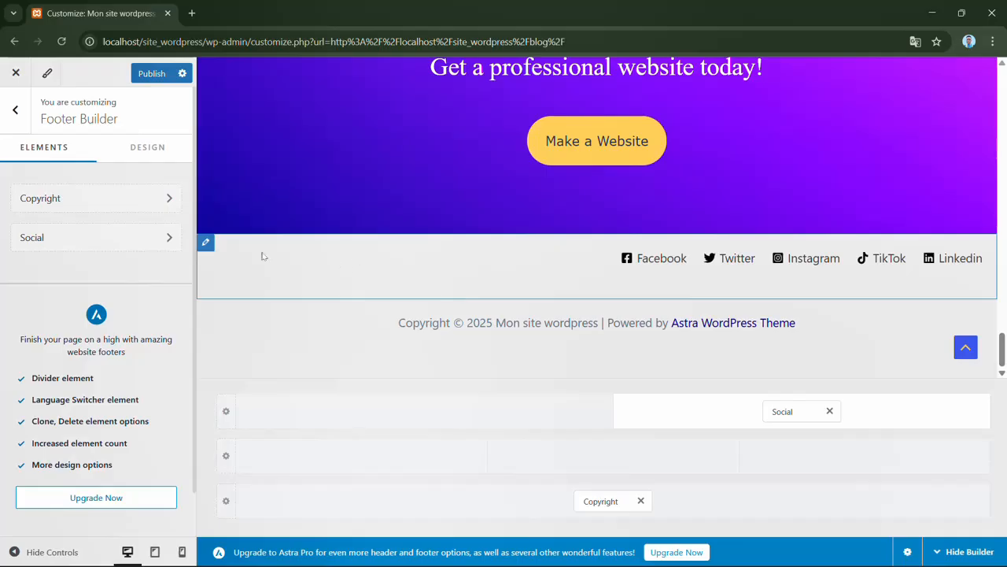
- Add YouTube and GitHub icons to the footer's Social element
left_click(168, 248)
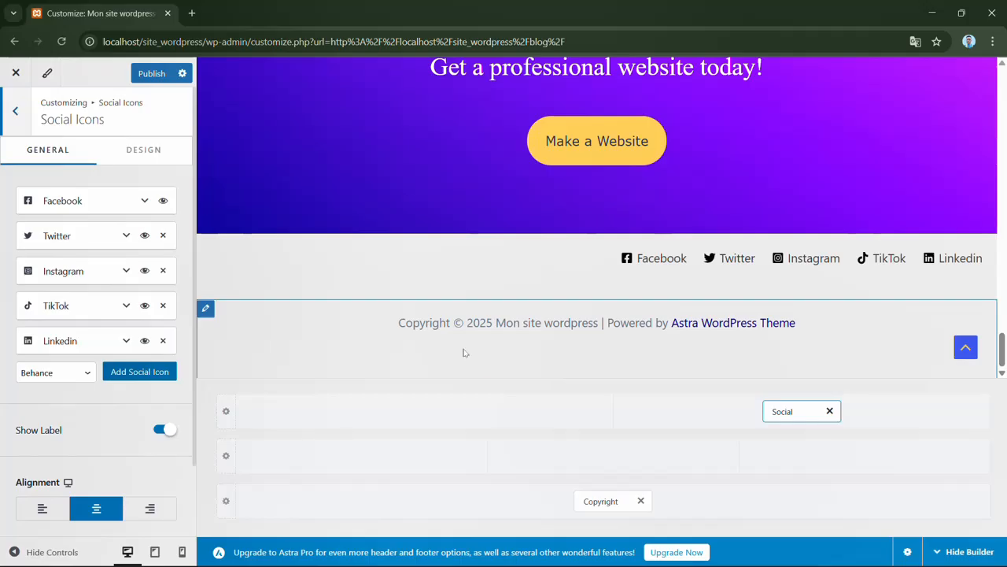
left_click(88, 375)
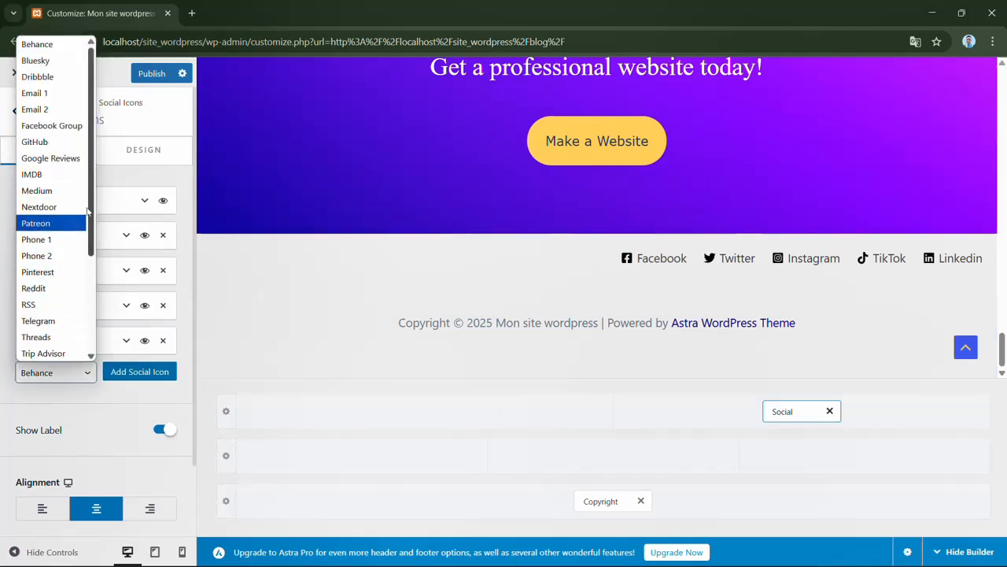
left_click_drag(92, 220, 89, 336)
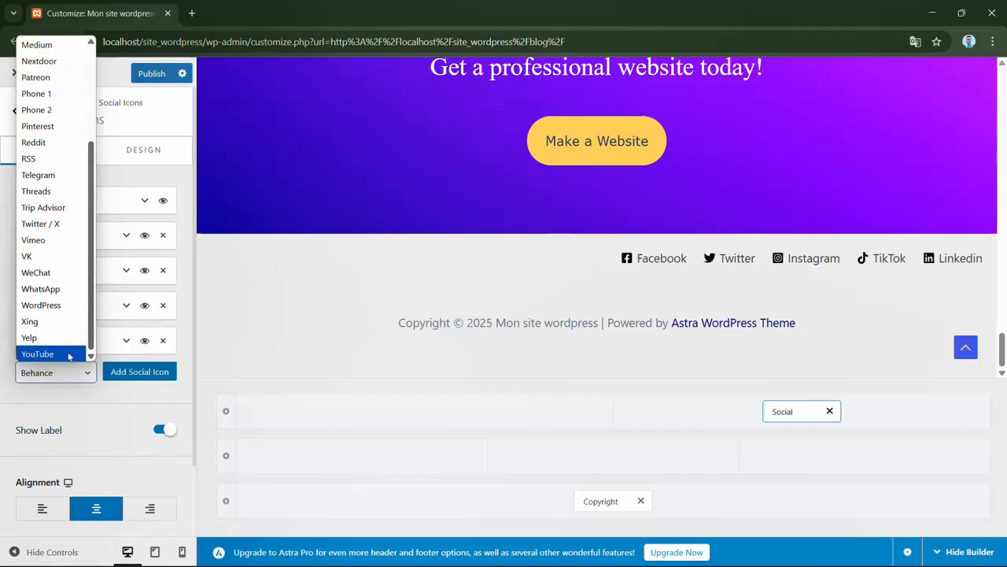
left_click(69, 355)
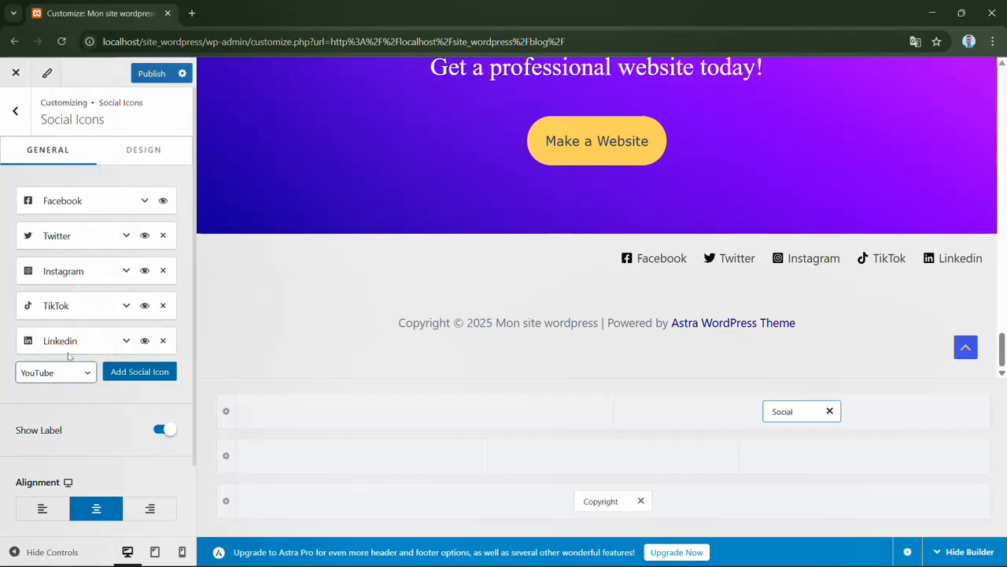
left_click(140, 372)
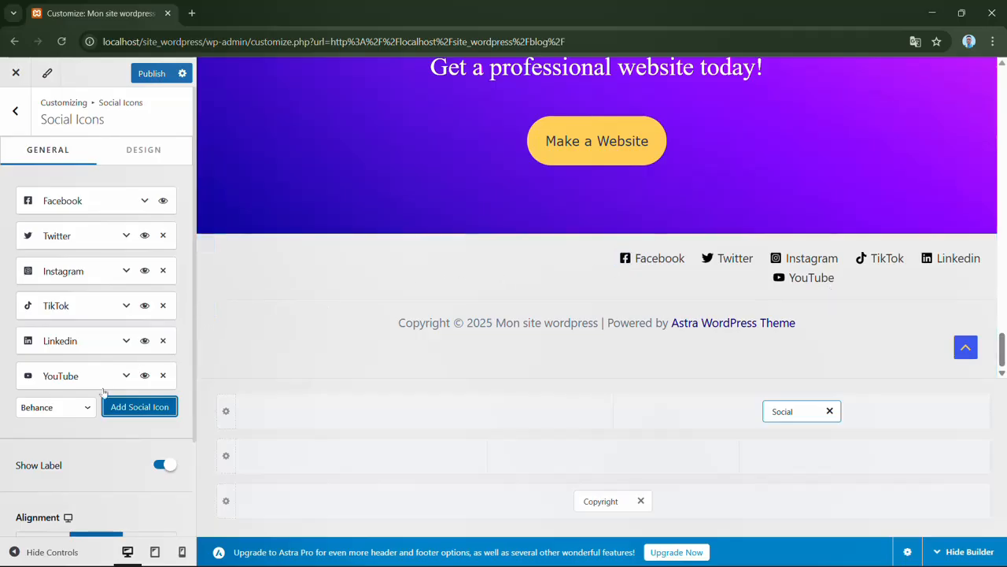
left_click(86, 412)
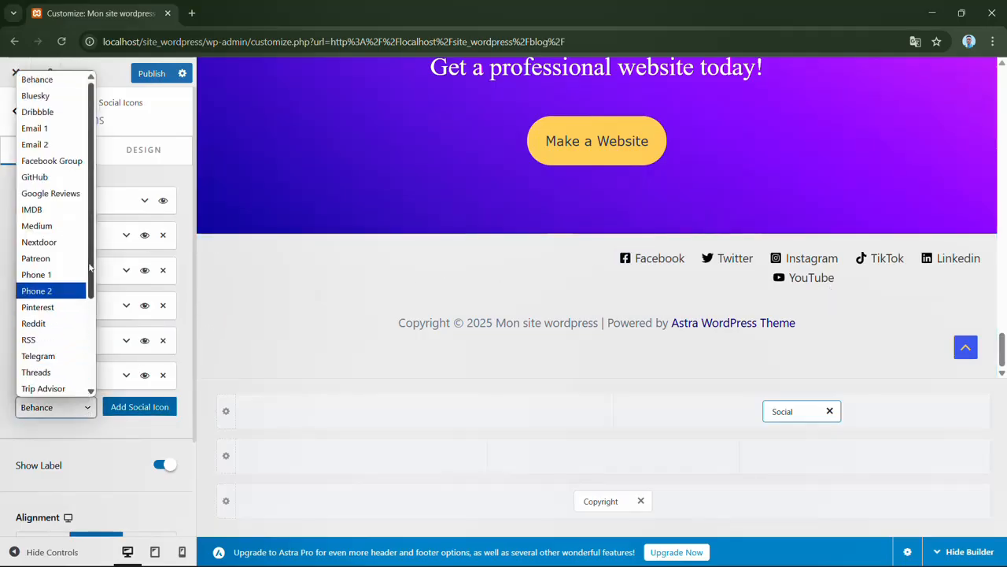
left_click(51, 180)
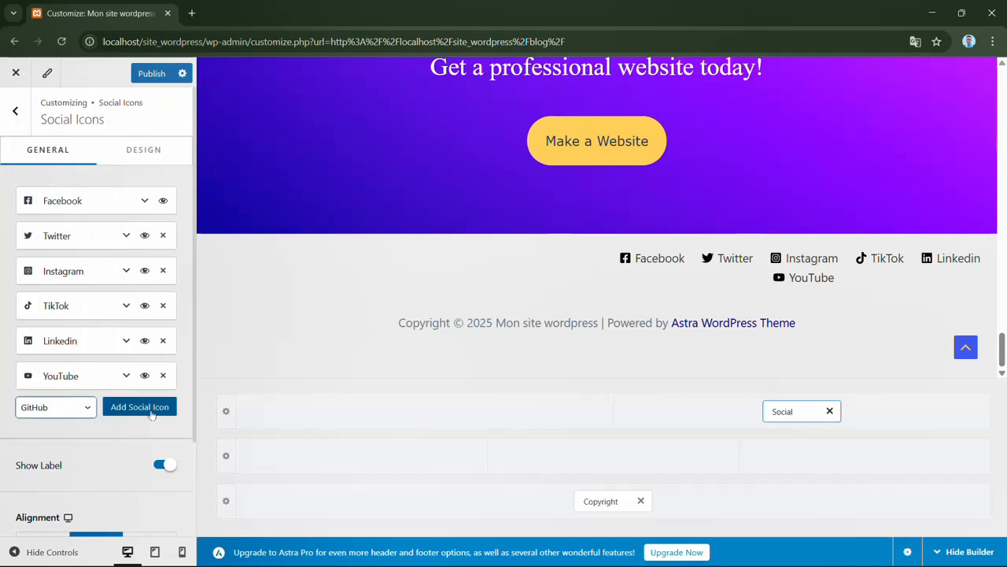
left_click(151, 415)
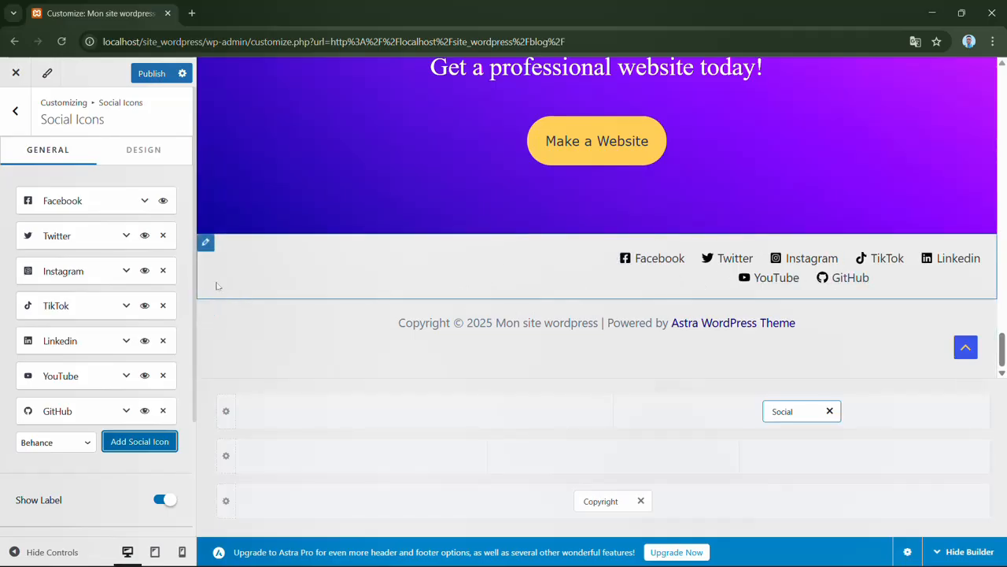
- Remove the Twitter, TikTok and Linkedin icons from the footer's Social element and turn off Show Label
left_click(163, 237)
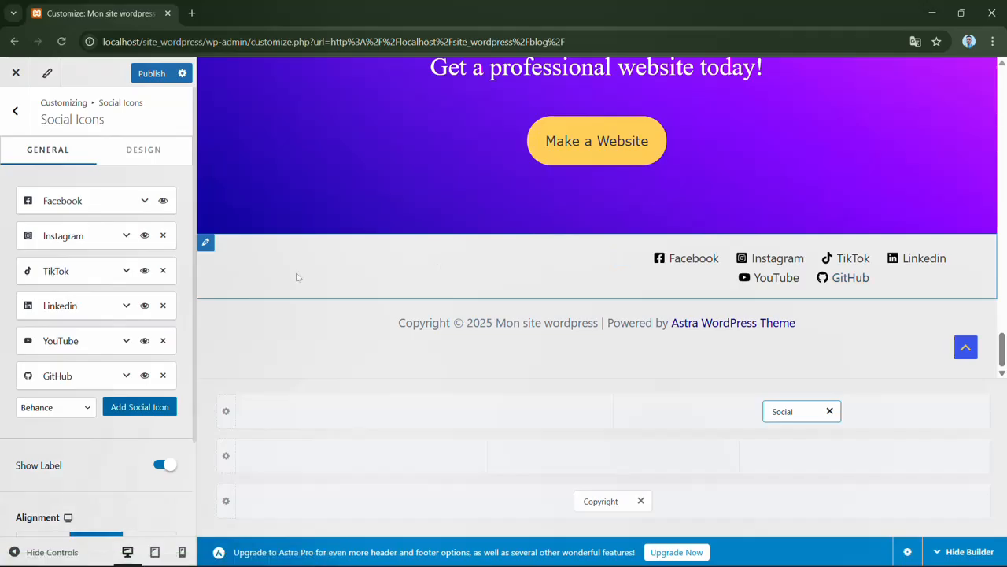
left_click(163, 271)
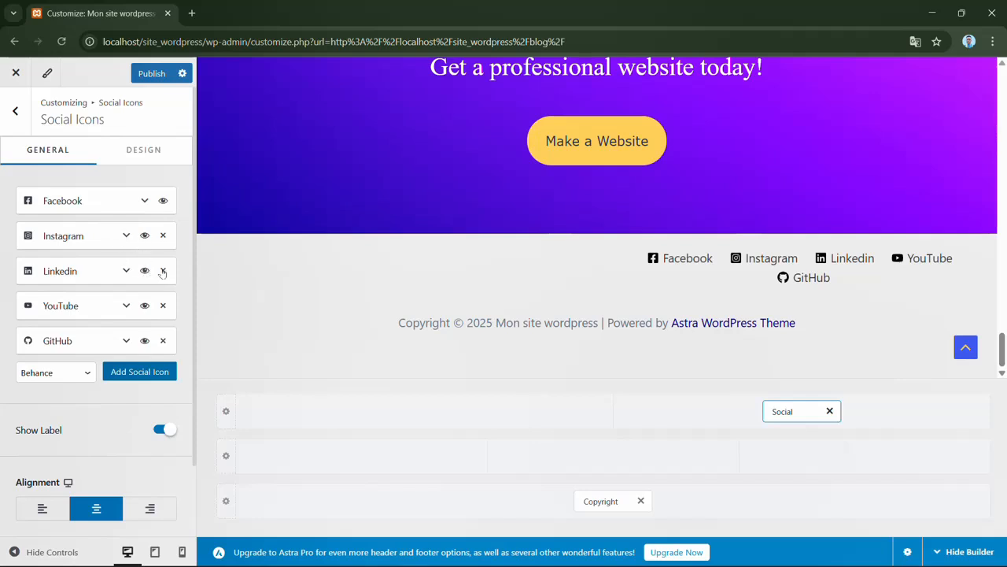
left_click(163, 271)
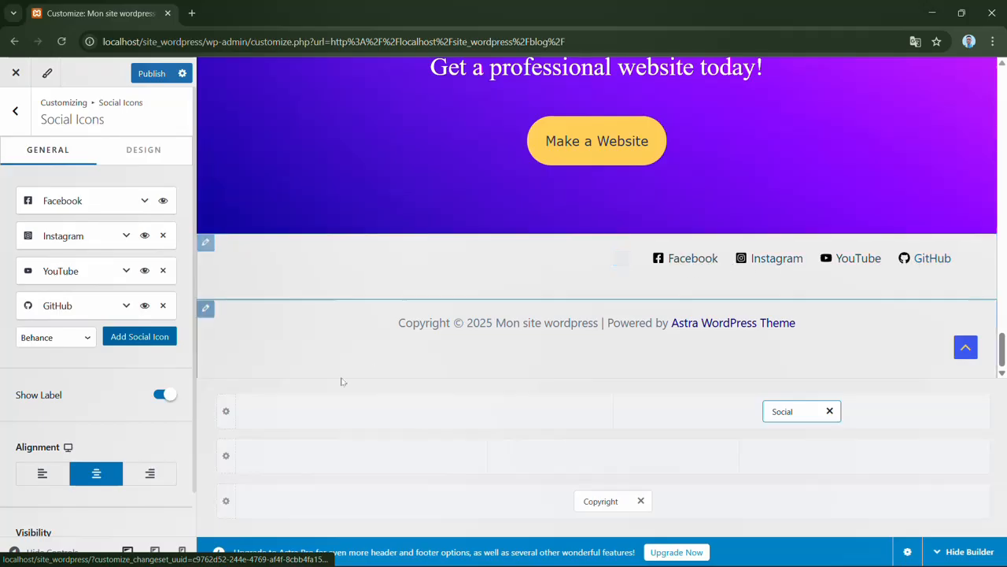
left_click(165, 396)
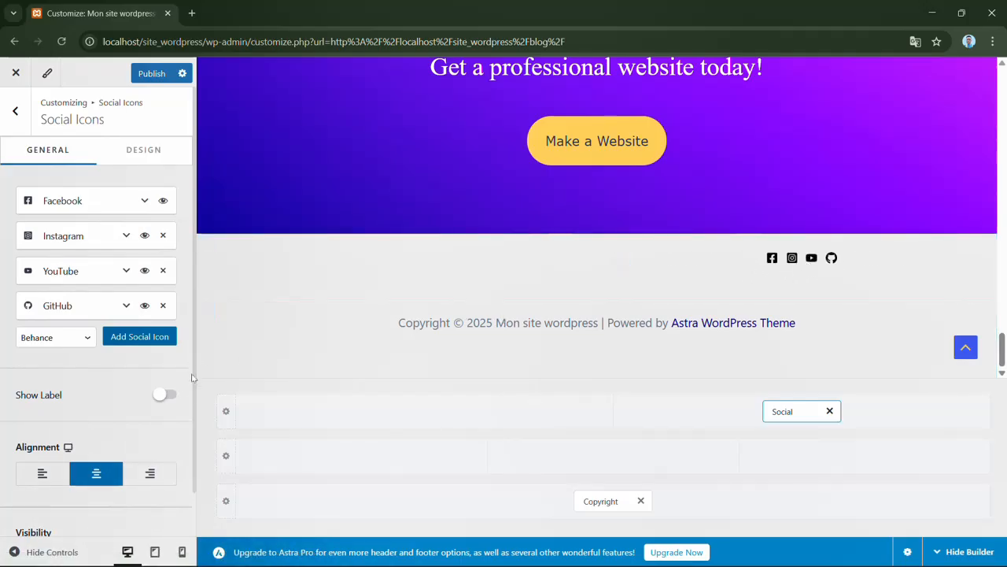
left_click(423, 412)
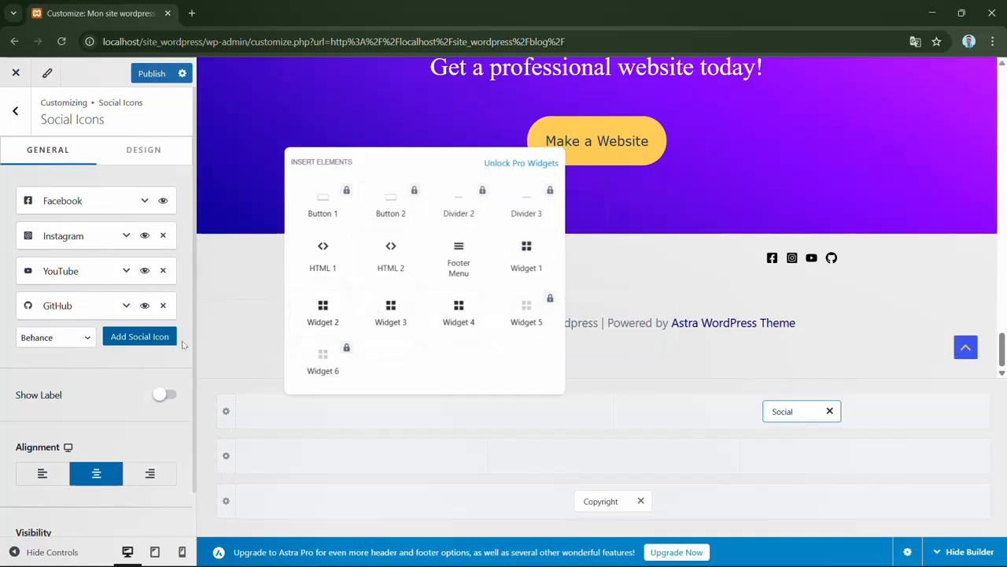
left_click(160, 359)
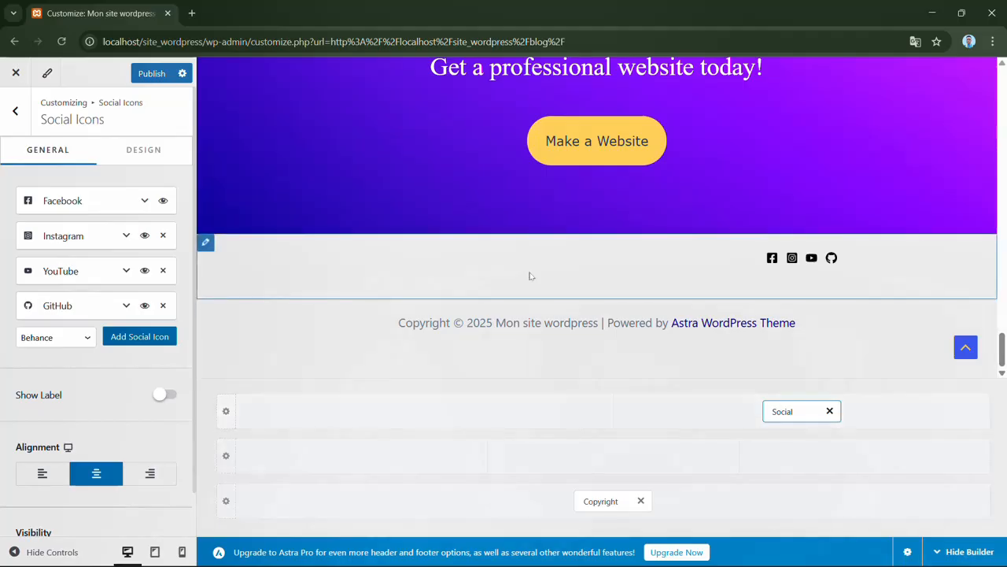
- Set the footer social icons' normal color to bright red and their hover color to blue
left_click(159, 152)
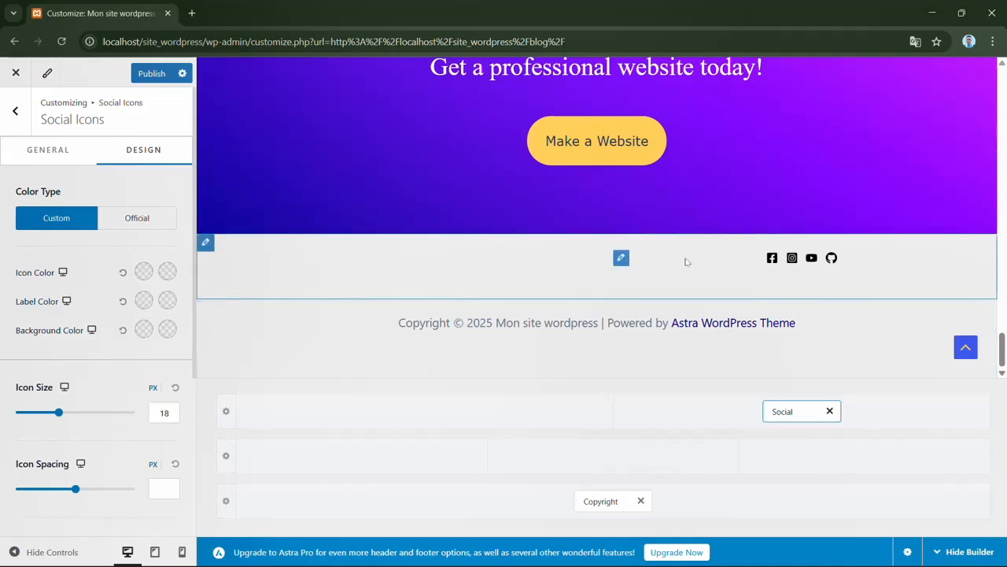
left_click(144, 272)
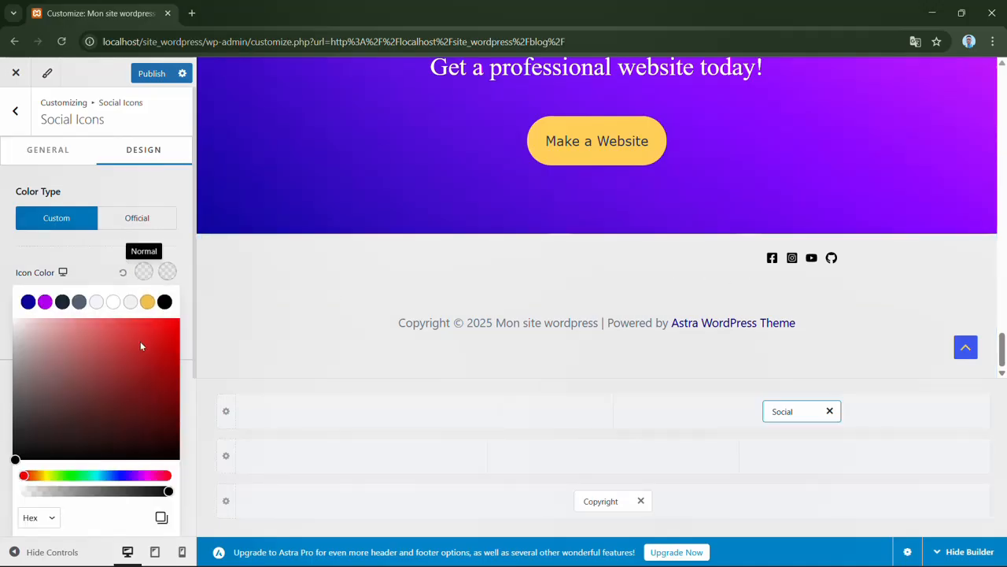
left_click_drag(140, 346, 195, 307)
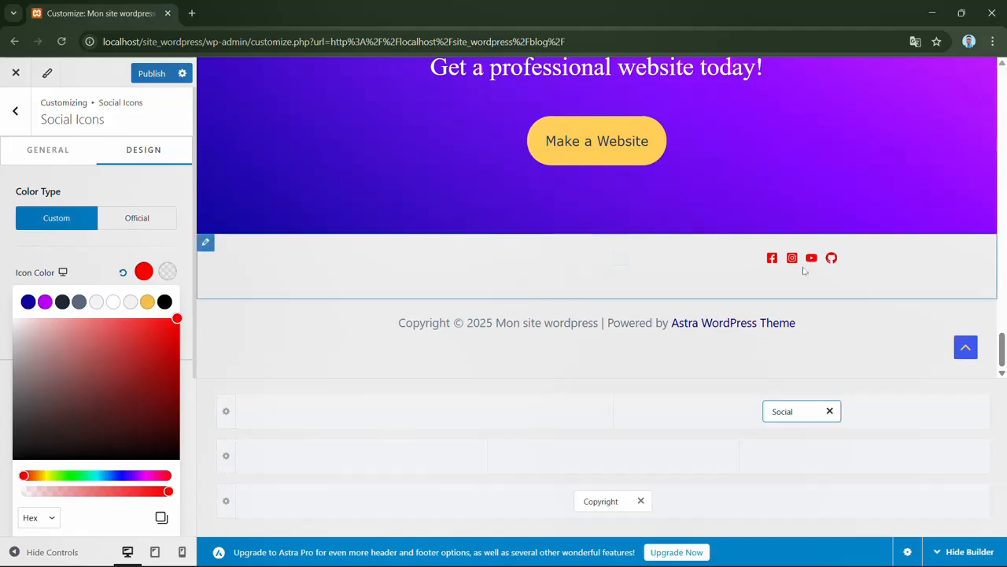
left_click(151, 250)
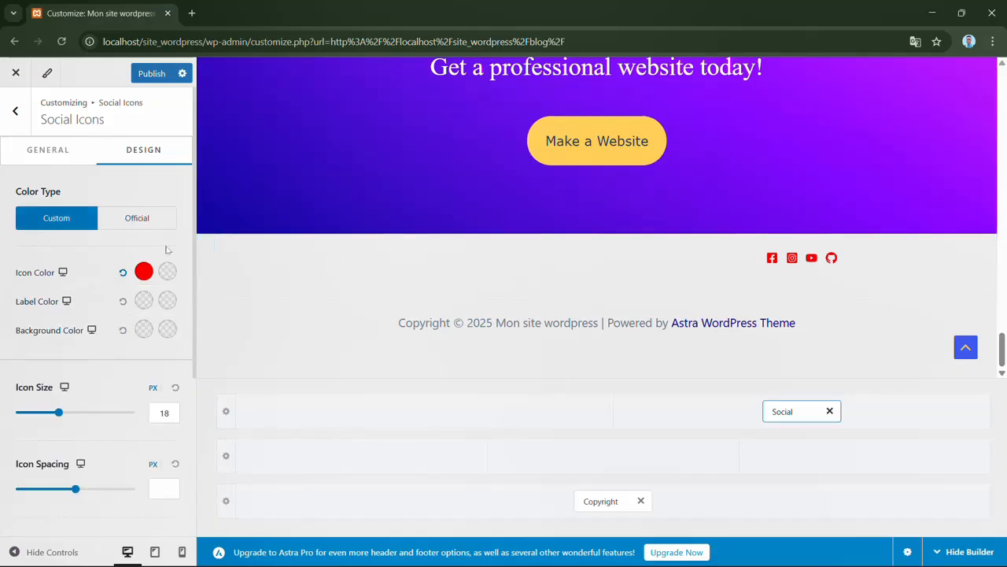
left_click(167, 270)
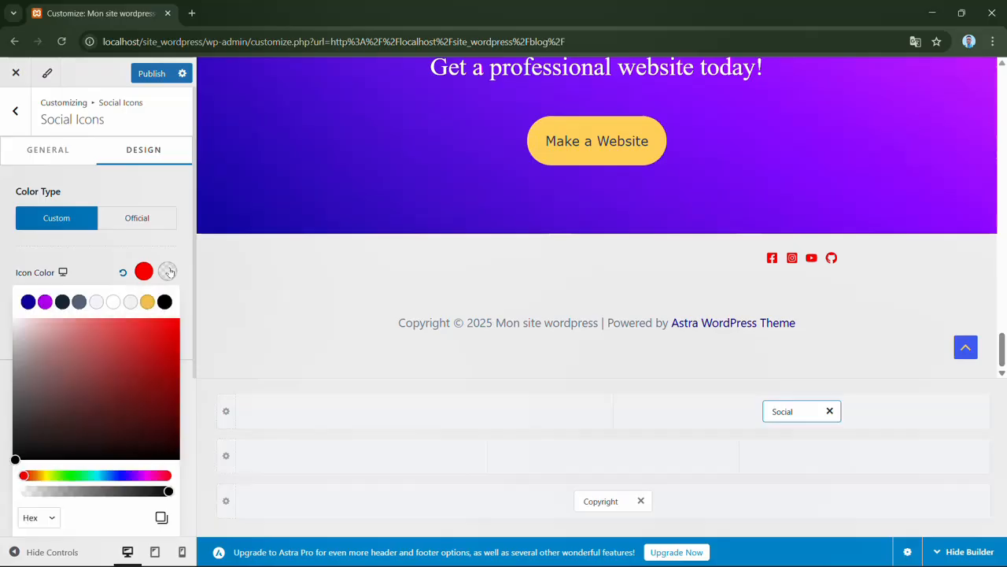
left_click(114, 475)
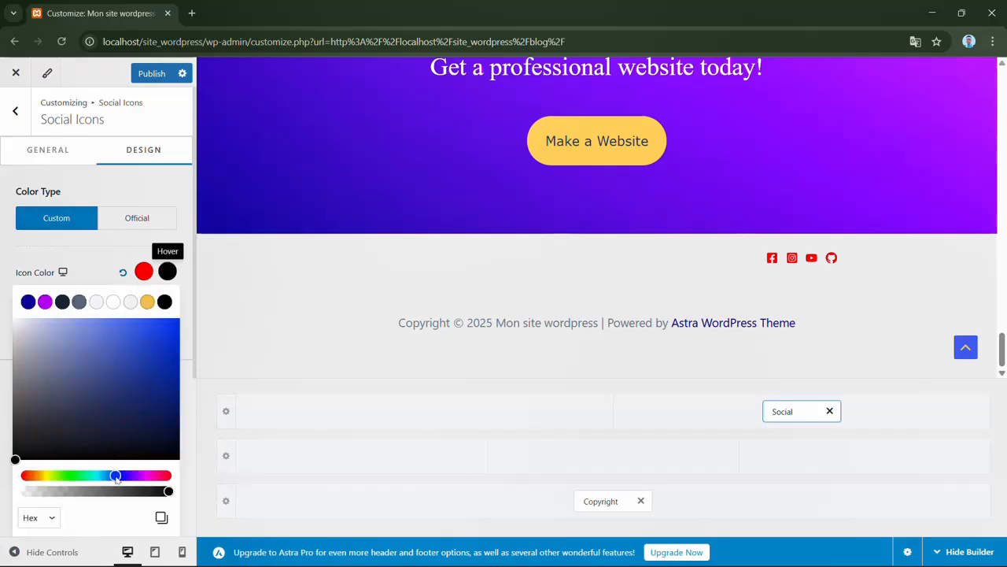
left_click(161, 326)
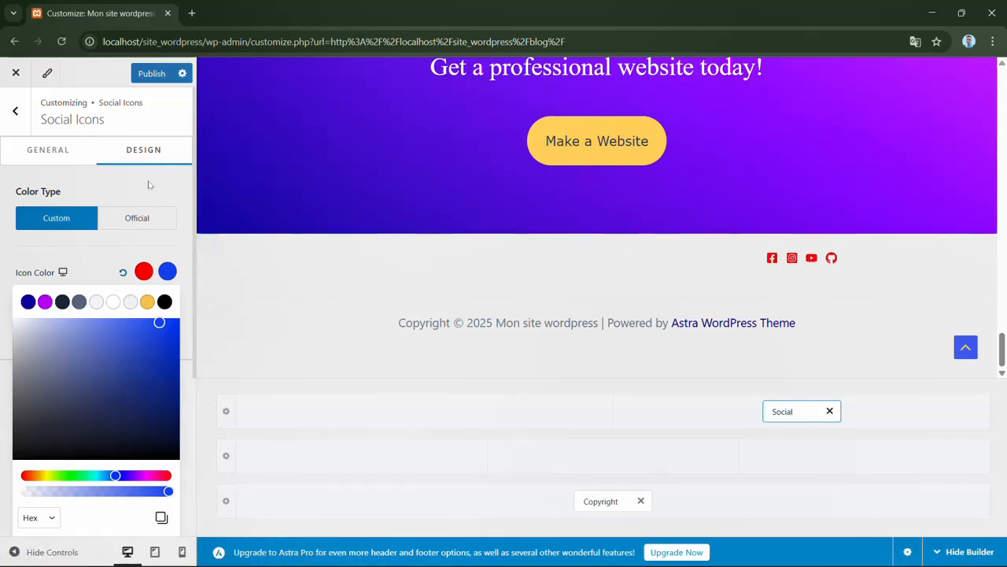
left_click(190, 236)
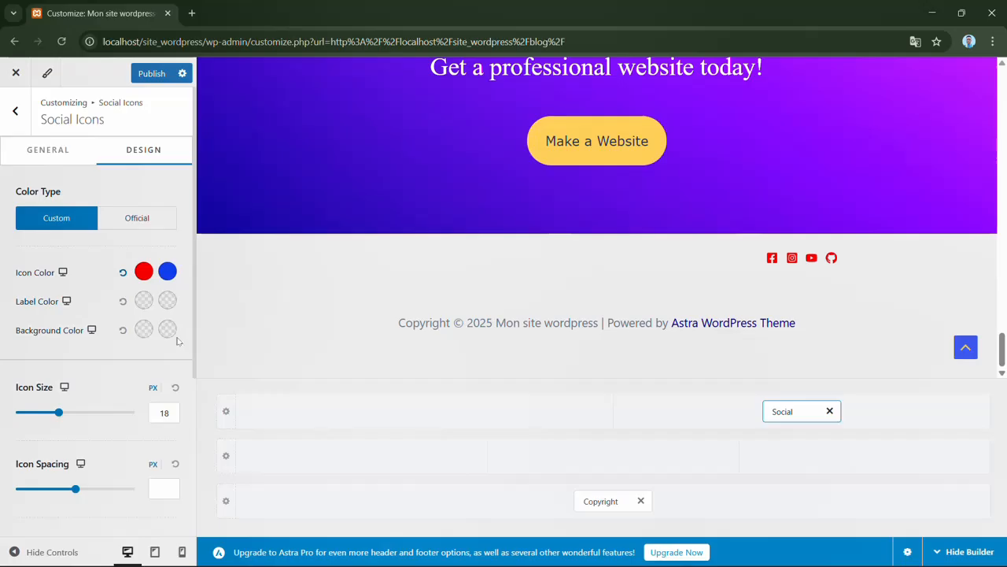
- Set the footer social icons' size to 23 px and spacing to 26 px, and return to the Footer Builder
left_click(144, 330)
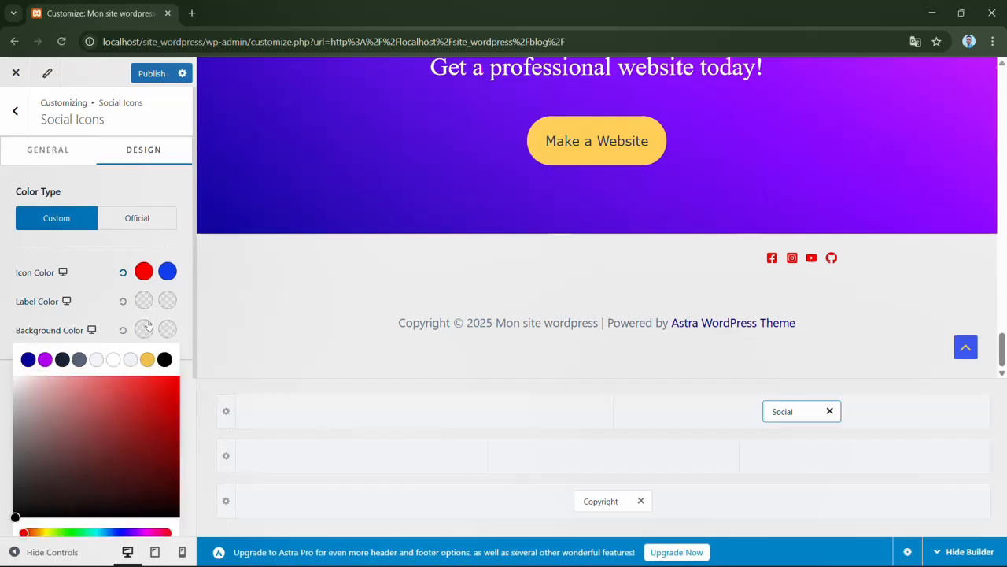
left_click(181, 253)
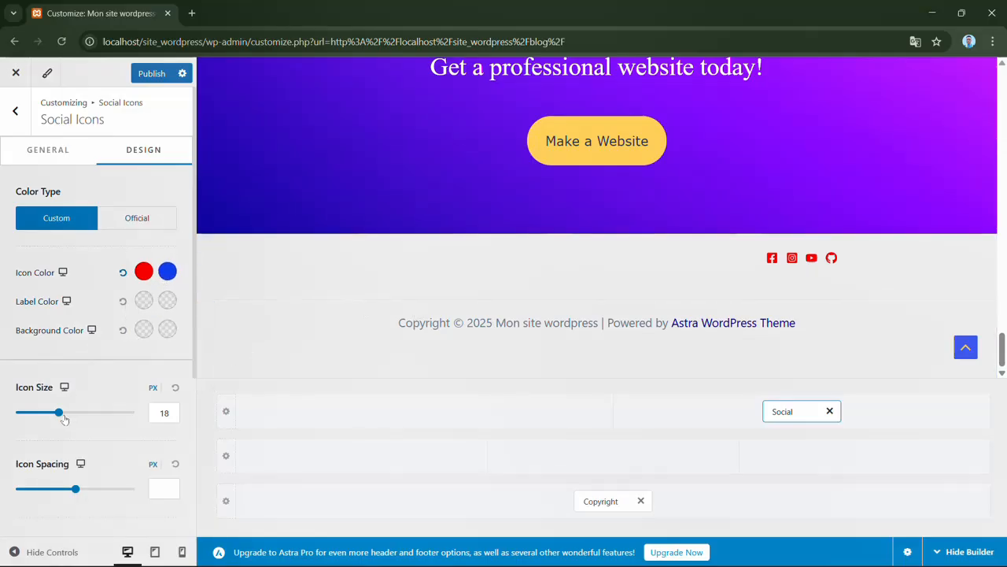
left_click_drag(59, 412, 71, 413)
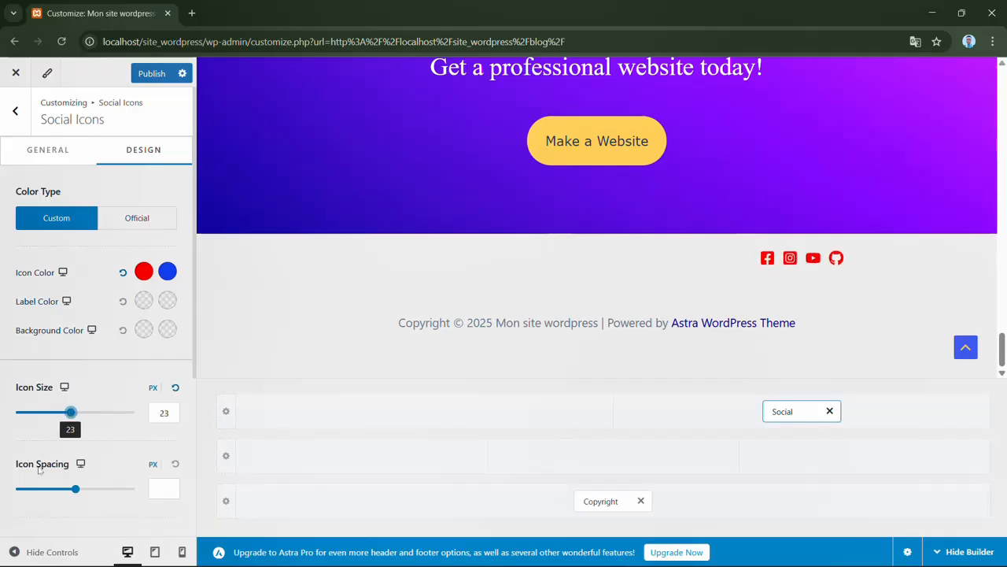
left_click(76, 489)
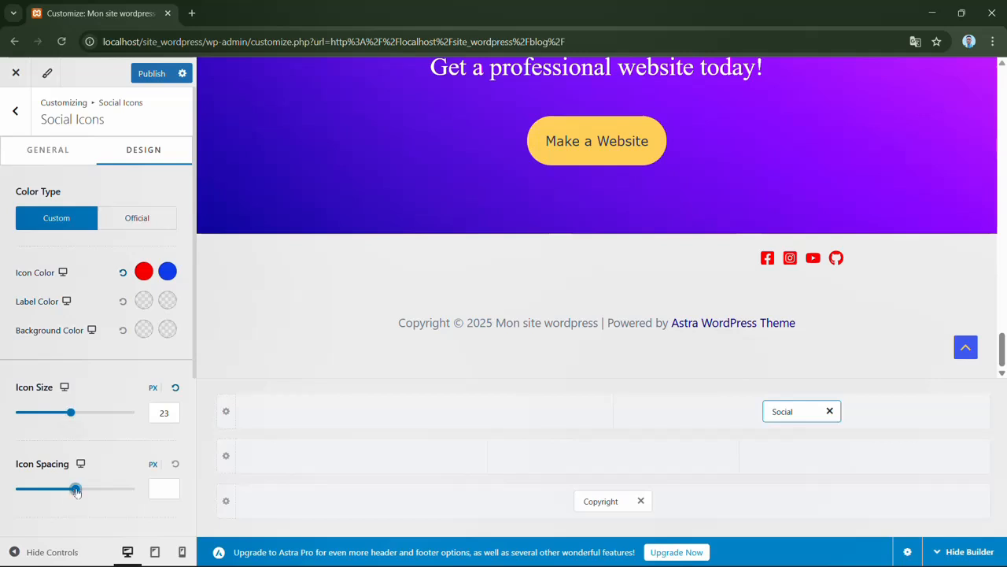
left_click_drag(76, 491, 78, 489)
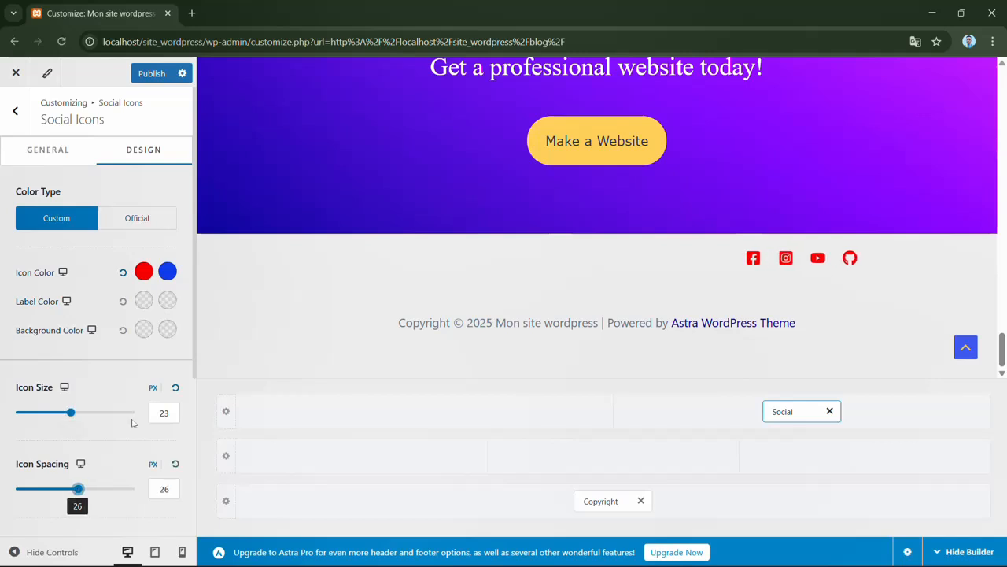
left_click_drag(195, 359, 194, 499)
scroll(185, 440, "up", 3)
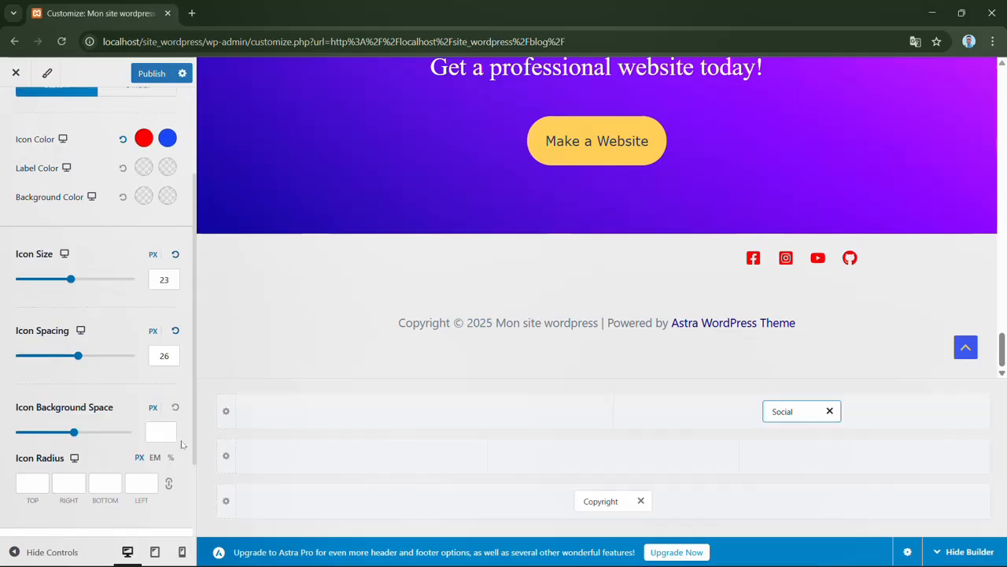
left_click(15, 111)
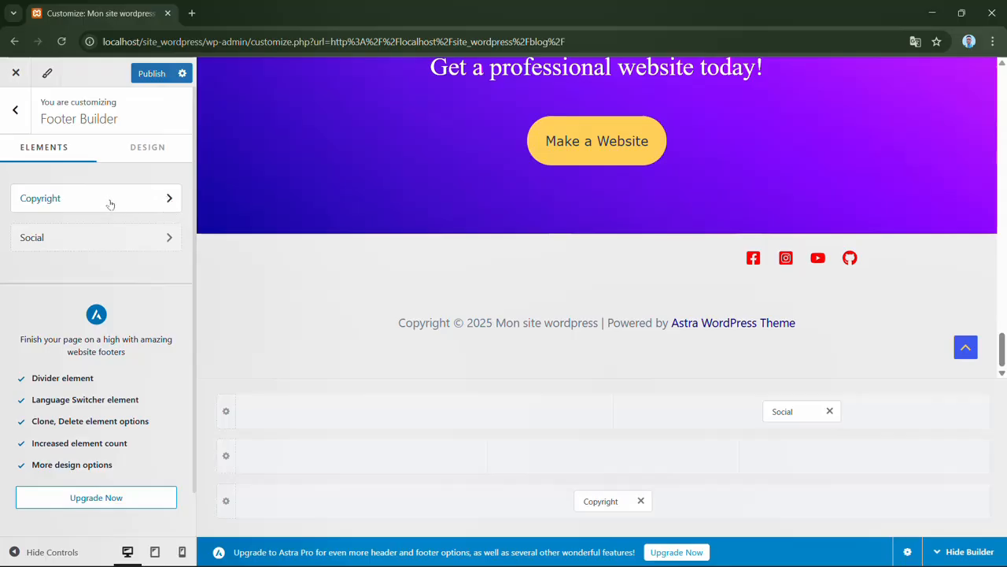
- Set the footer Copyright element's text color to dark red, B30F0F
left_click(142, 206)
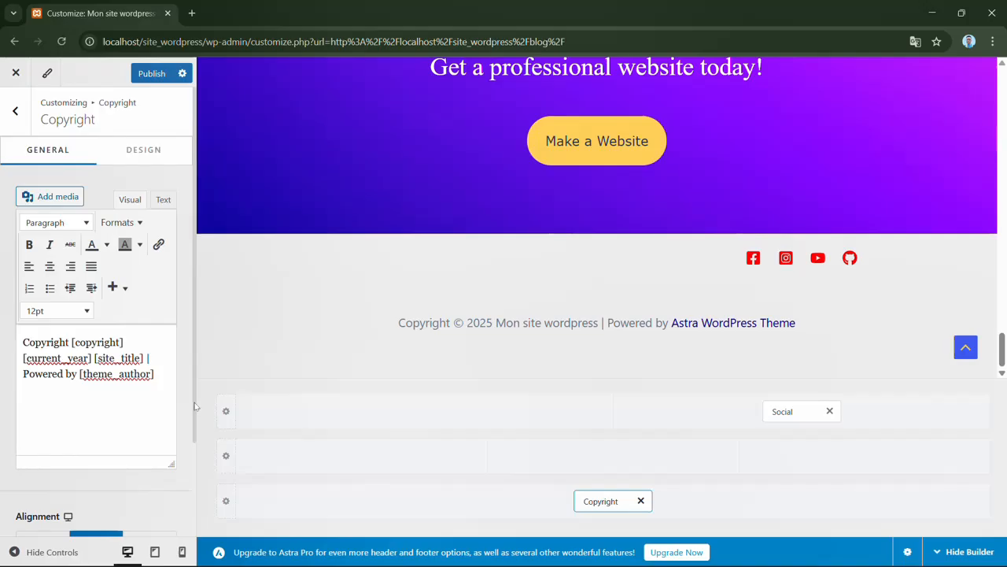
left_click_drag(195, 406, 202, 490)
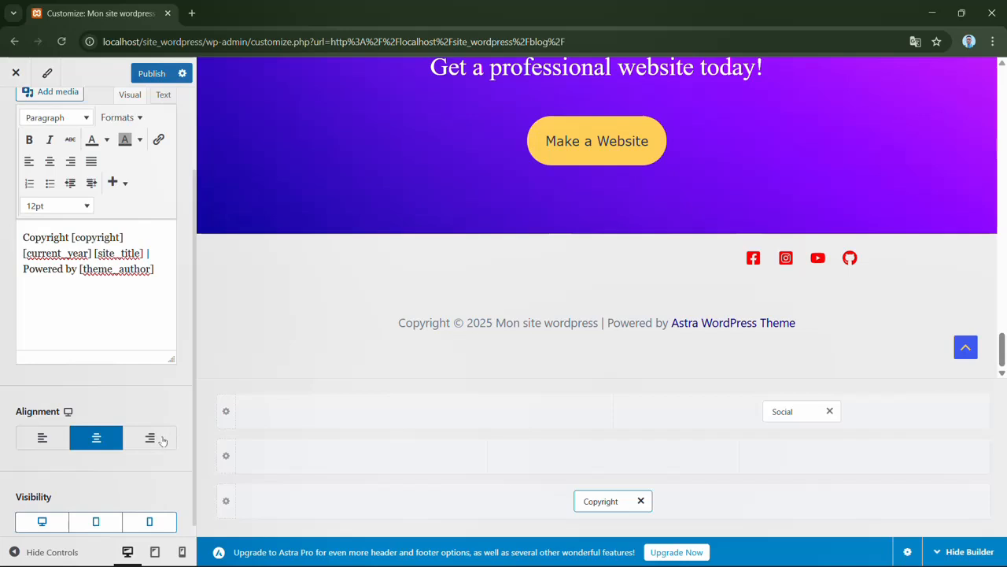
scroll(195, 409, "up", 3)
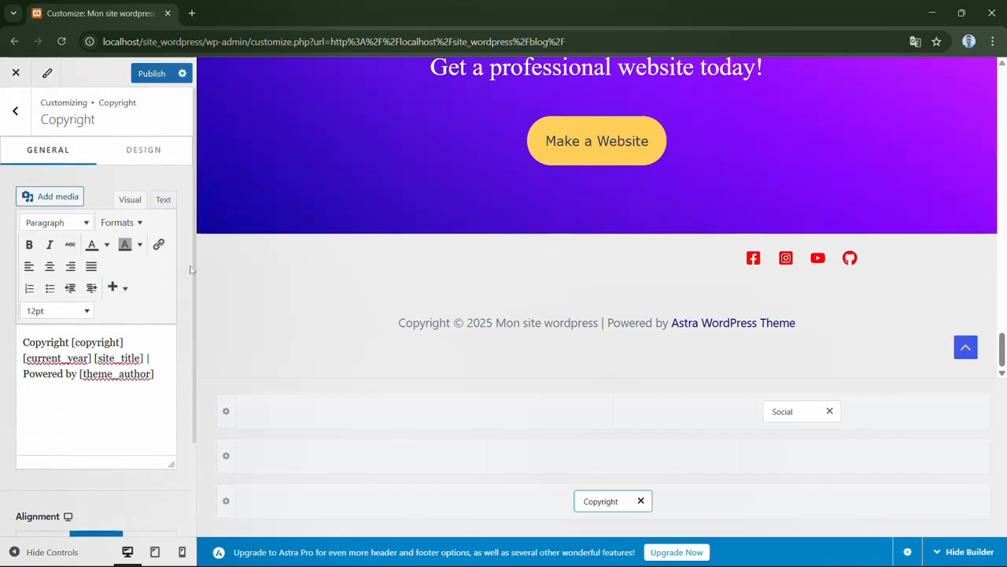
left_click(144, 158)
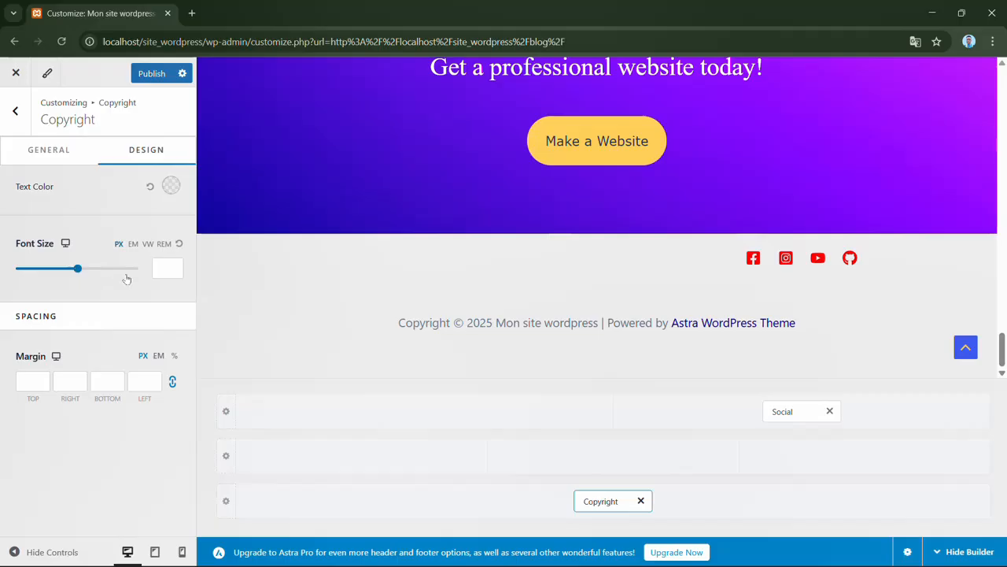
left_click(171, 185)
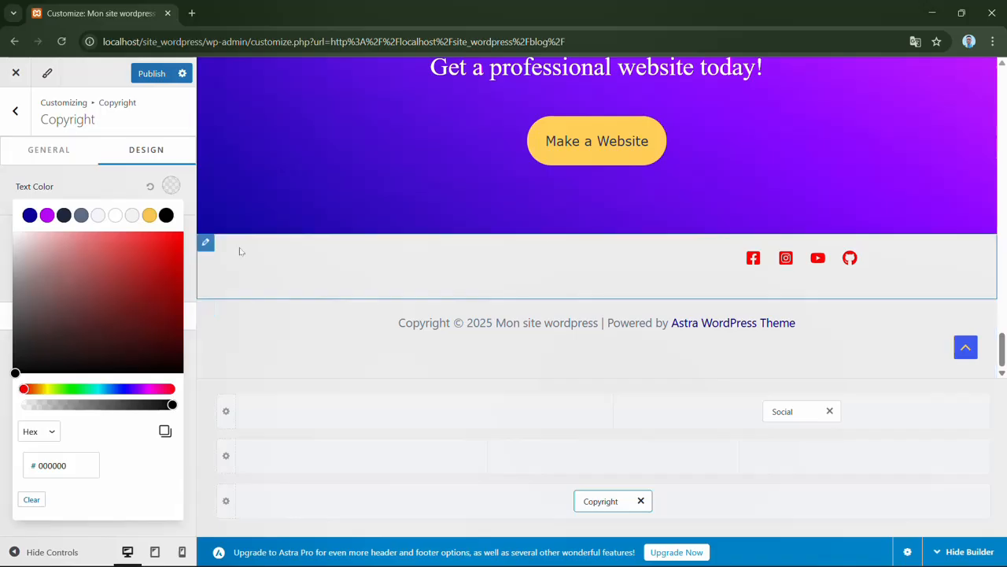
left_click(167, 275)
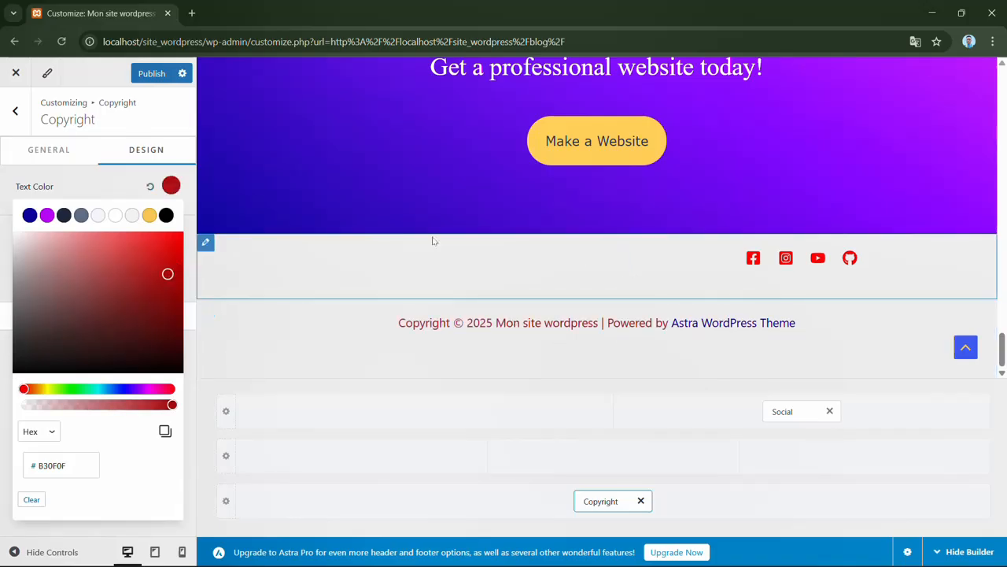
left_click(112, 189)
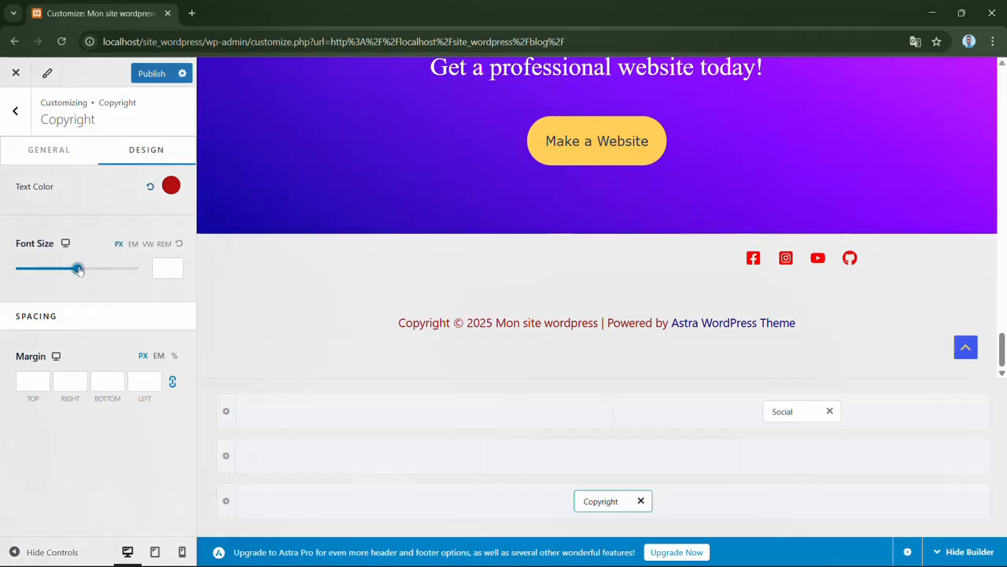
- Set the footer Copyright element's font size to 23 px and return to the main section list
left_click_drag(78, 269, 34, 280)
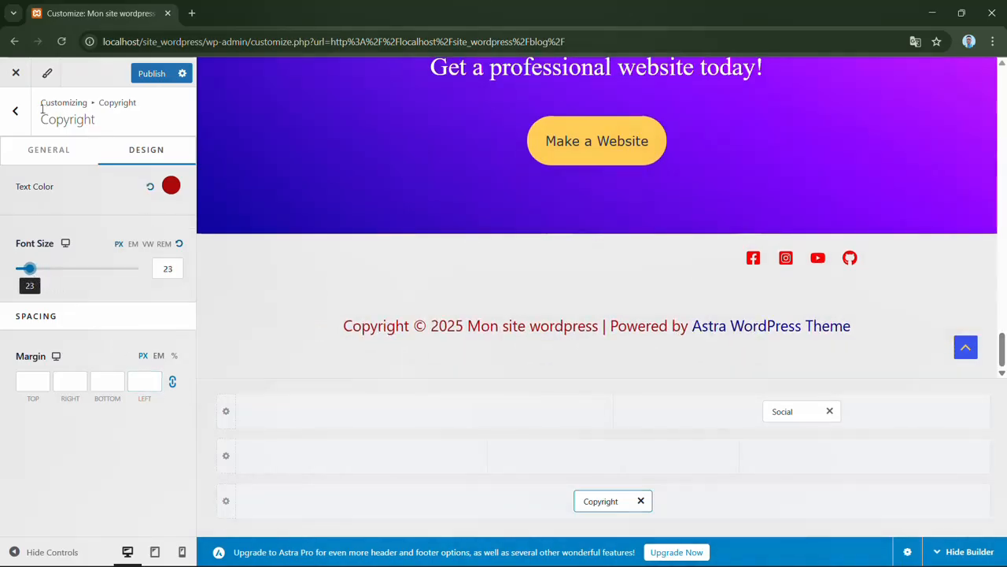
left_click(16, 111)
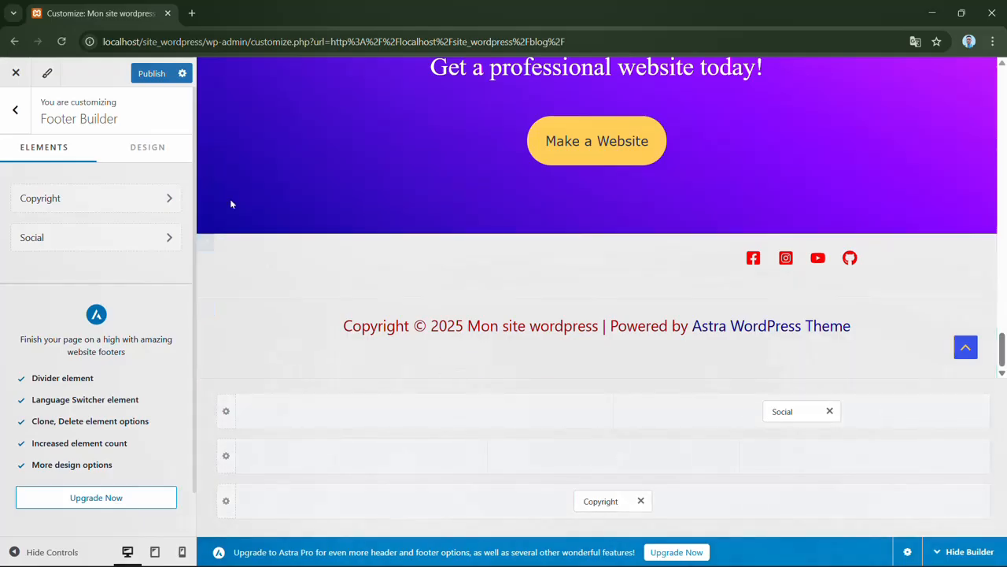
left_click(15, 110)
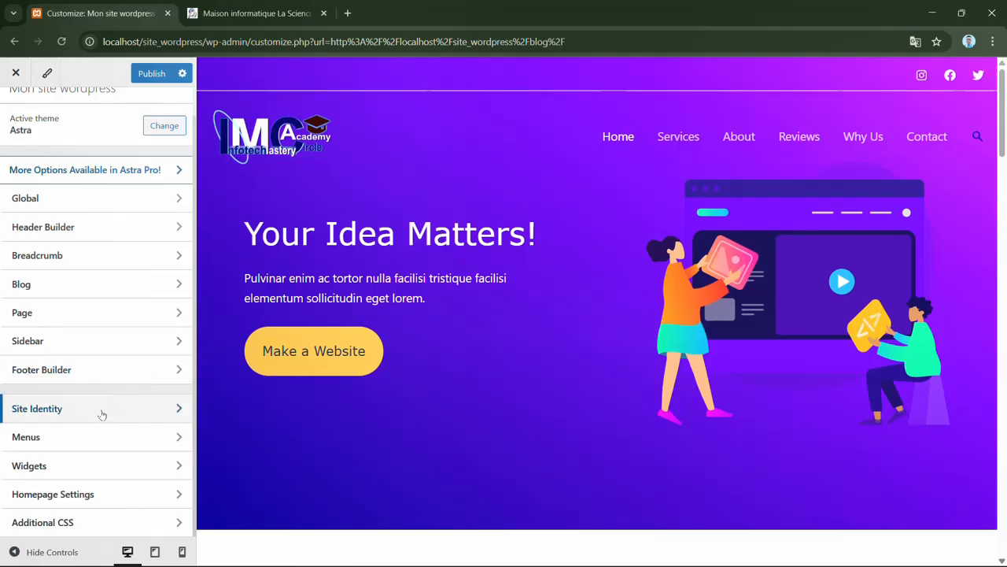
- In Site Identity, upload apple-touch-icon.png from the Images folder for the site icon
left_click(59, 418)
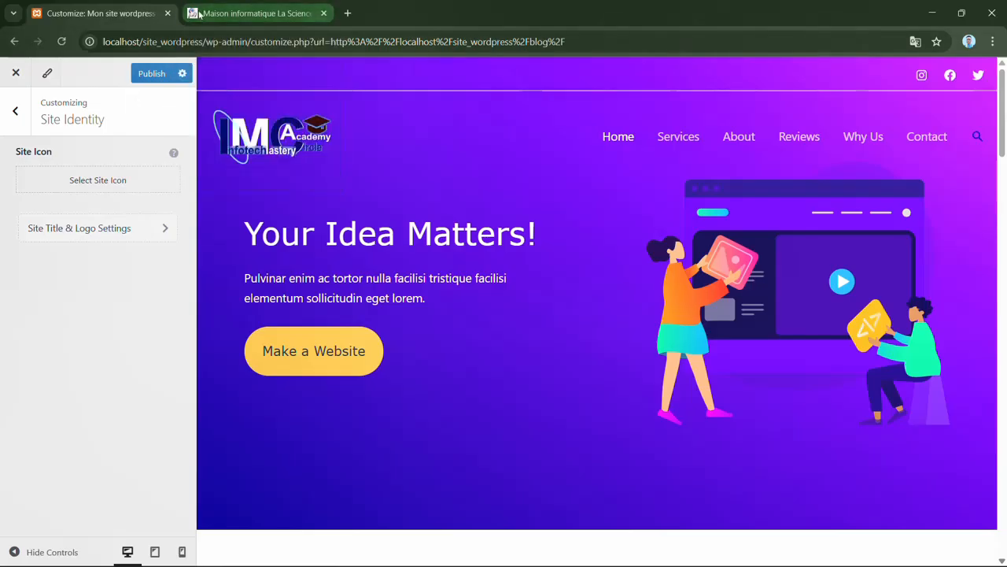
mouse_move(205, 14)
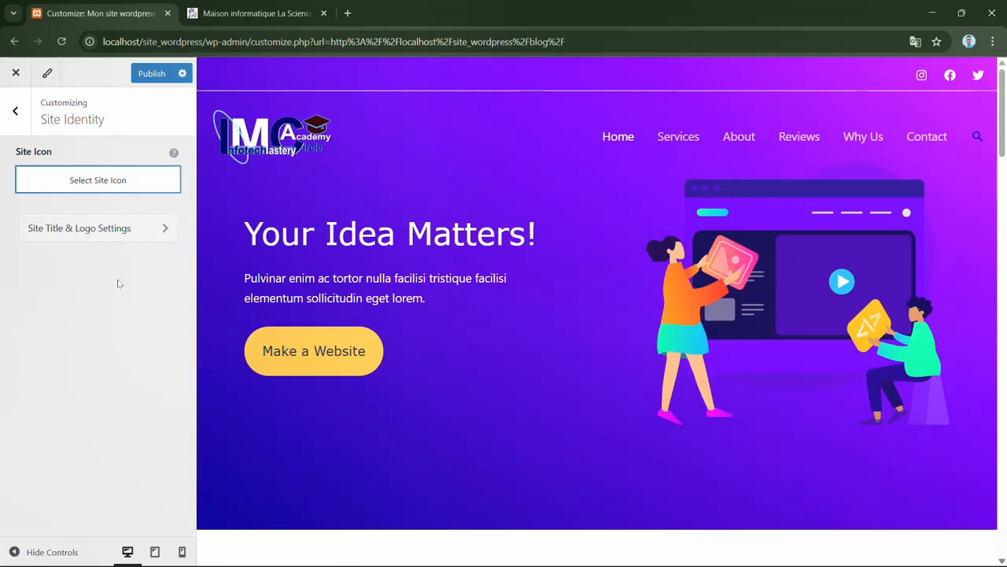
left_click(102, 187)
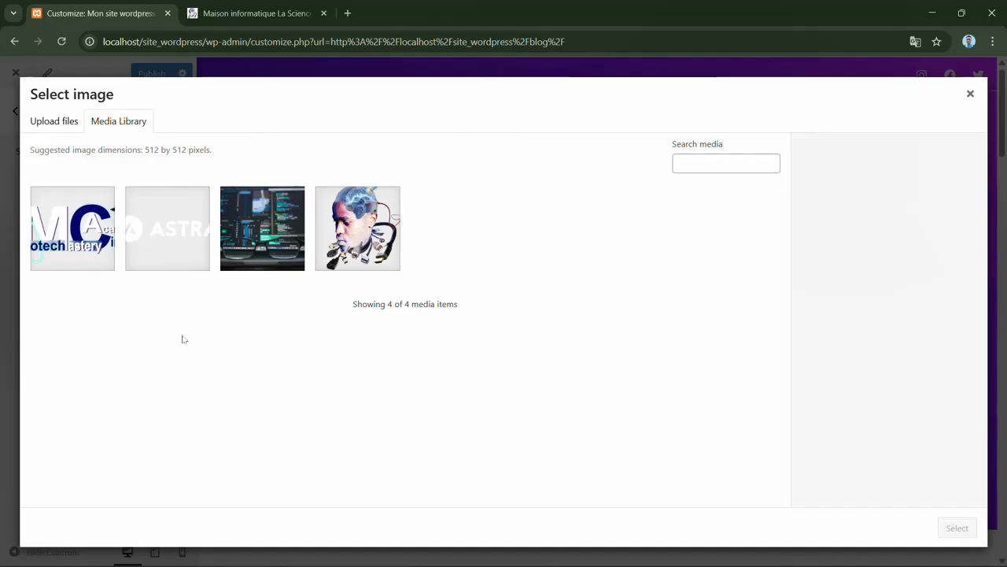
left_click(59, 126)
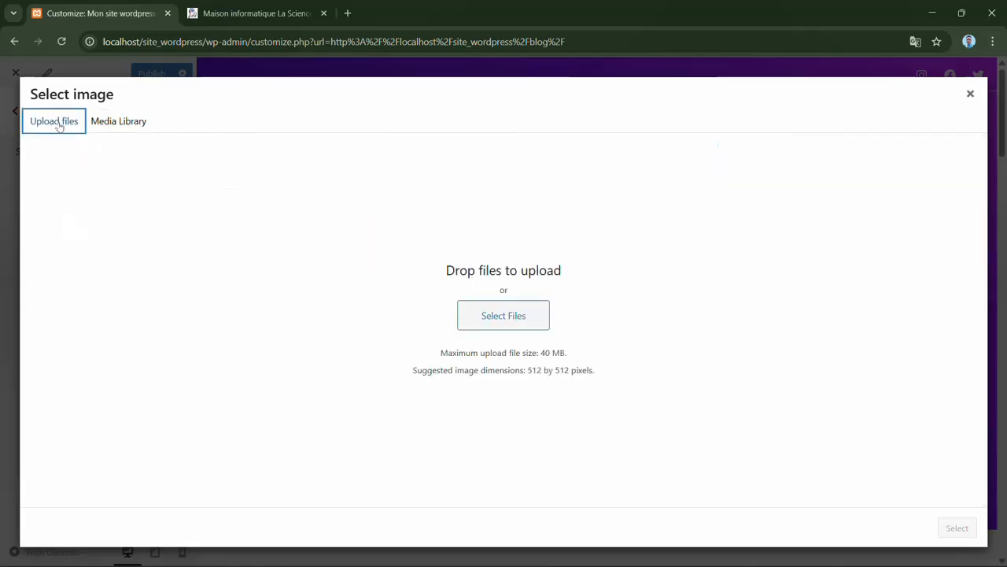
left_click(515, 316)
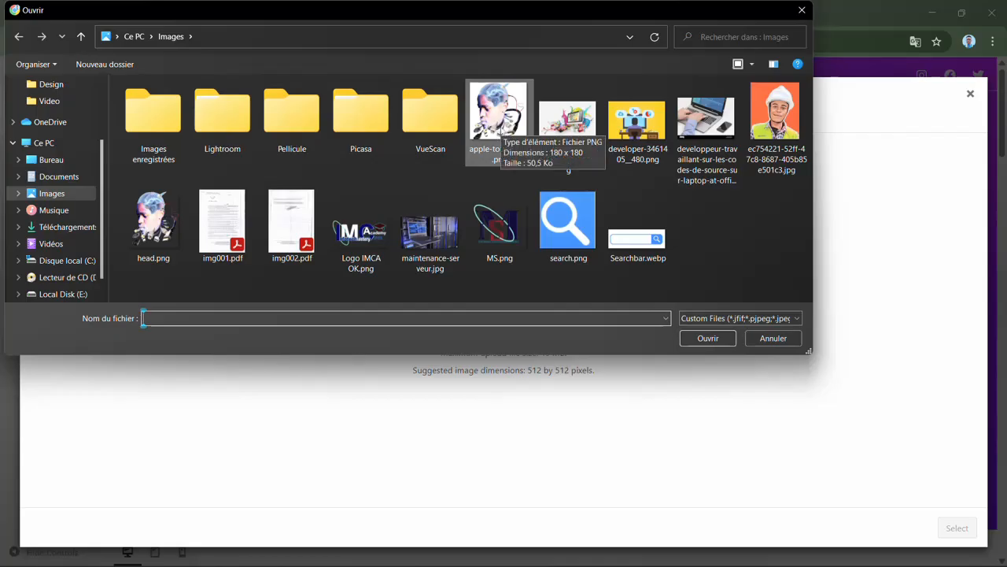
left_click(501, 131)
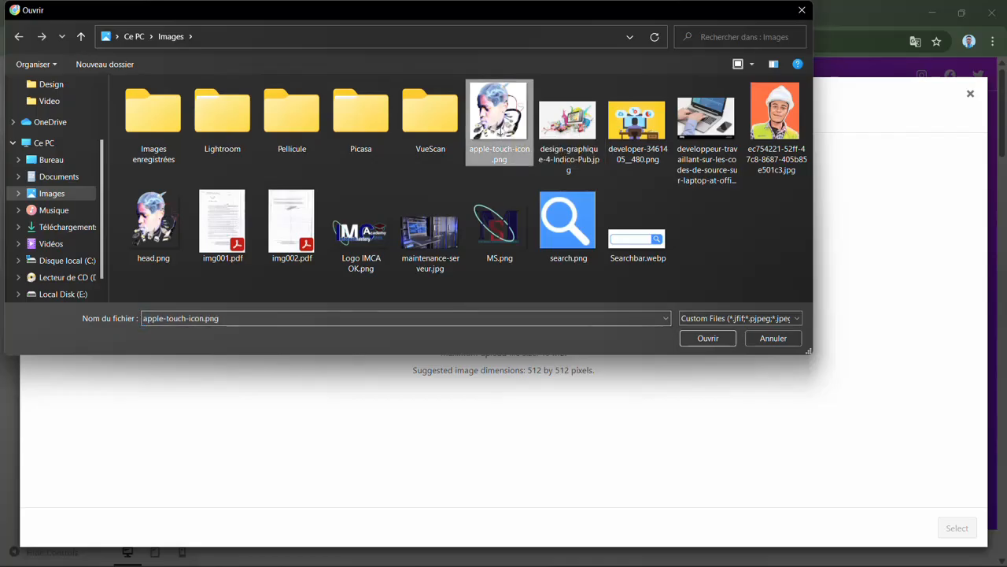
left_click(708, 340)
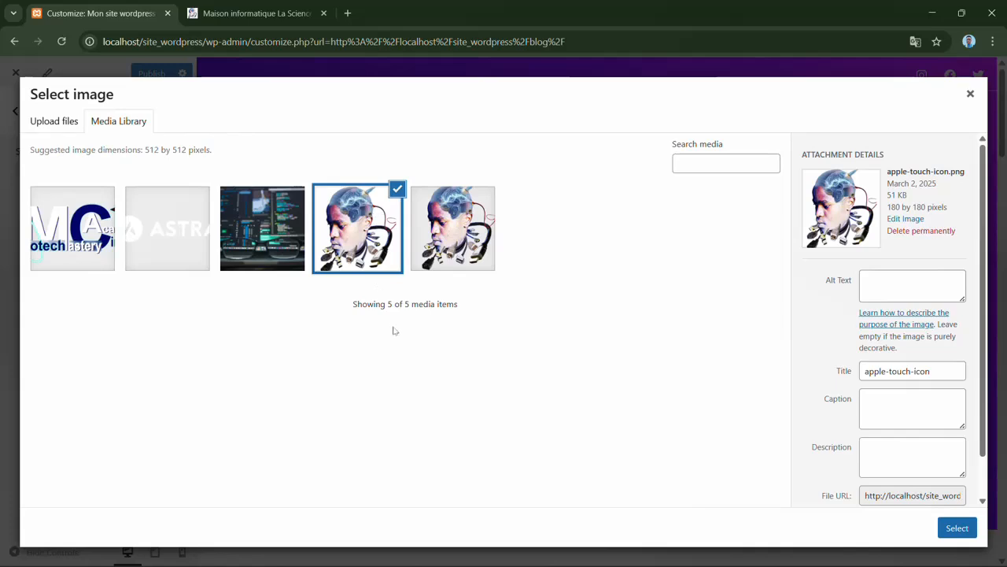
- Use the uploaded image as the site icon without cropping it, and publish the customizations
left_click(955, 528)
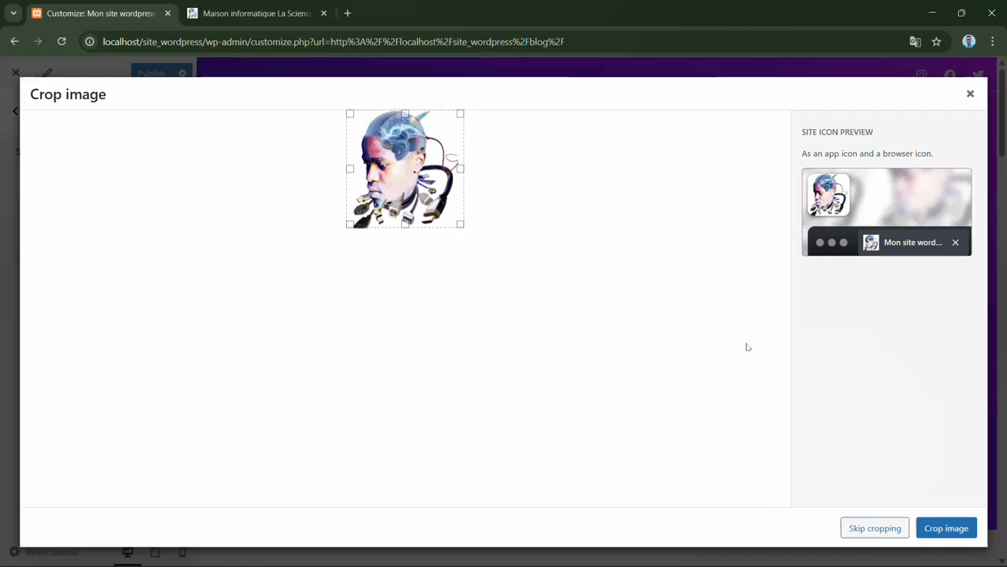
left_click(869, 528)
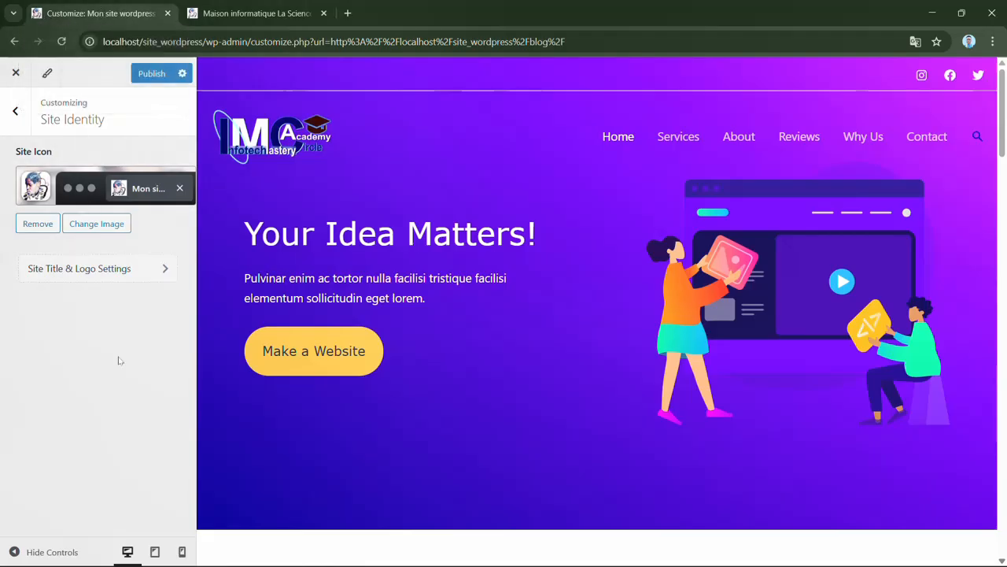
left_click(152, 75)
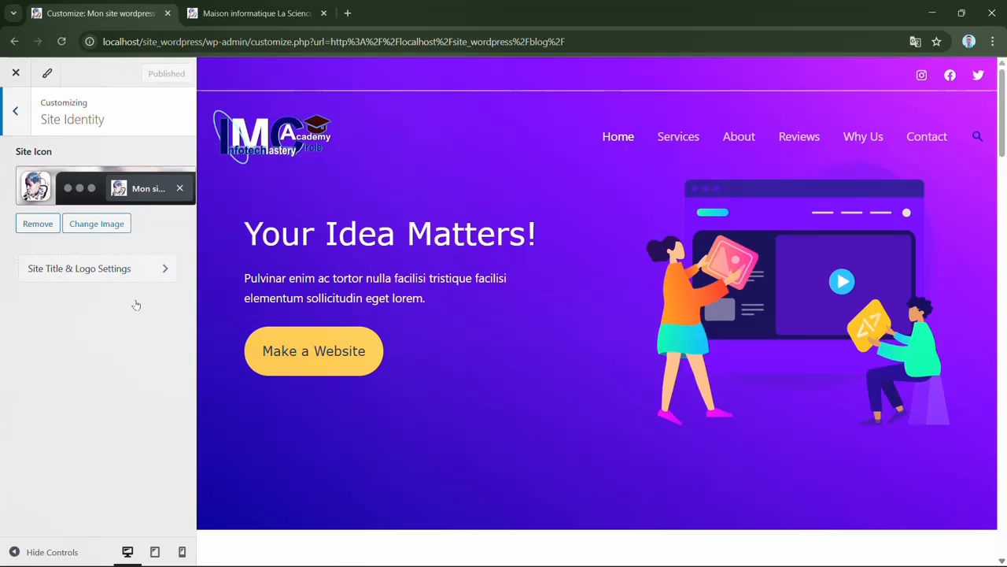
- Open the Site Title & Logo settings and look through the general logo, width and site title options
left_click(127, 272)
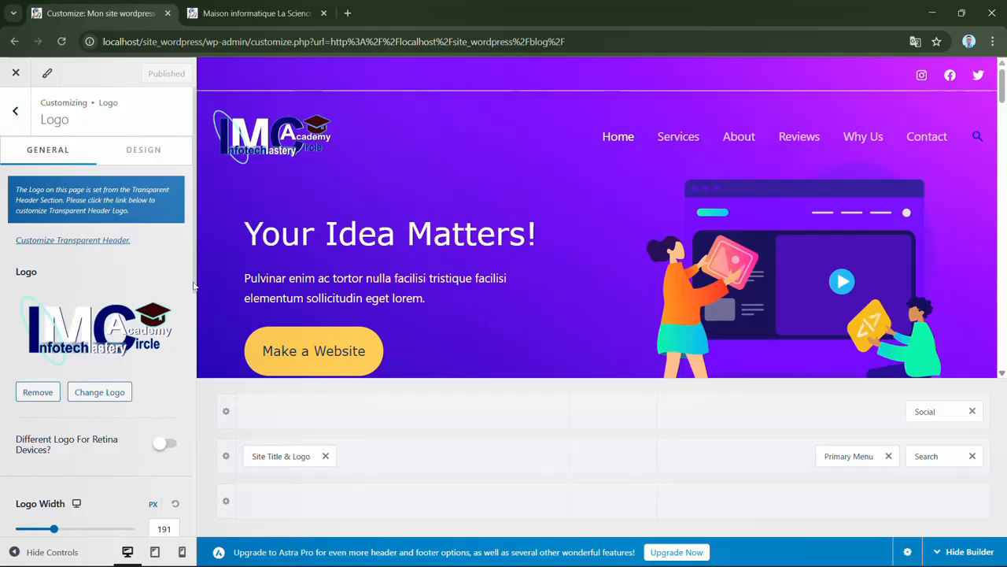
scroll(83, 268, "down", 3)
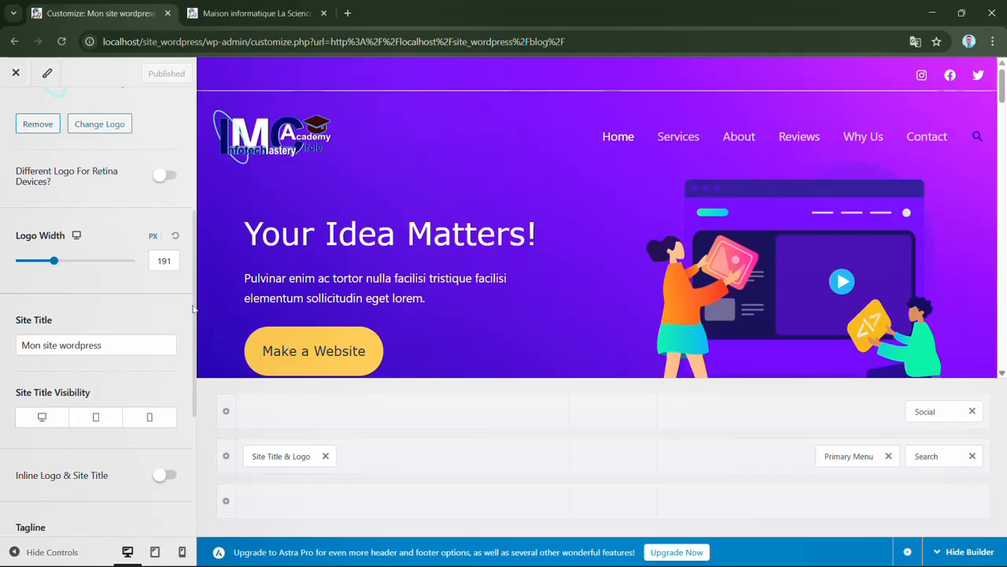
left_click_drag(193, 308, 195, 174)
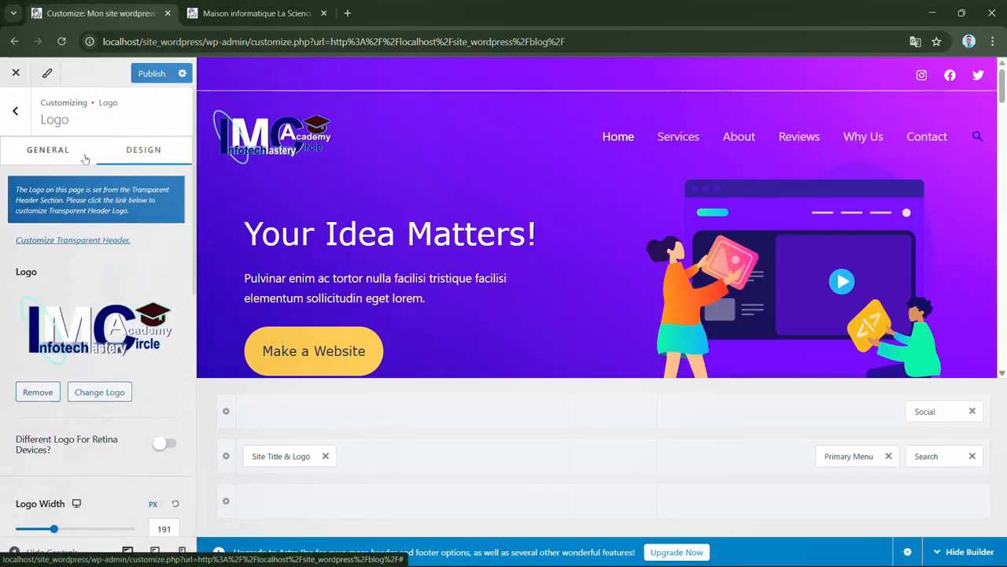
- Try red and blue as the logo color in the logo's design settings, and reset the color to its default
left_click(147, 151)
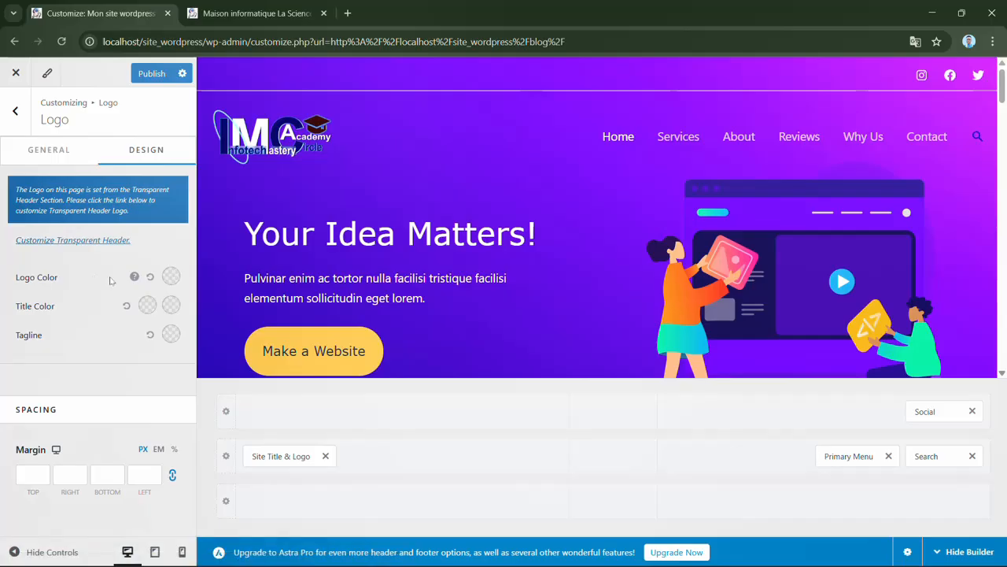
left_click(171, 277)
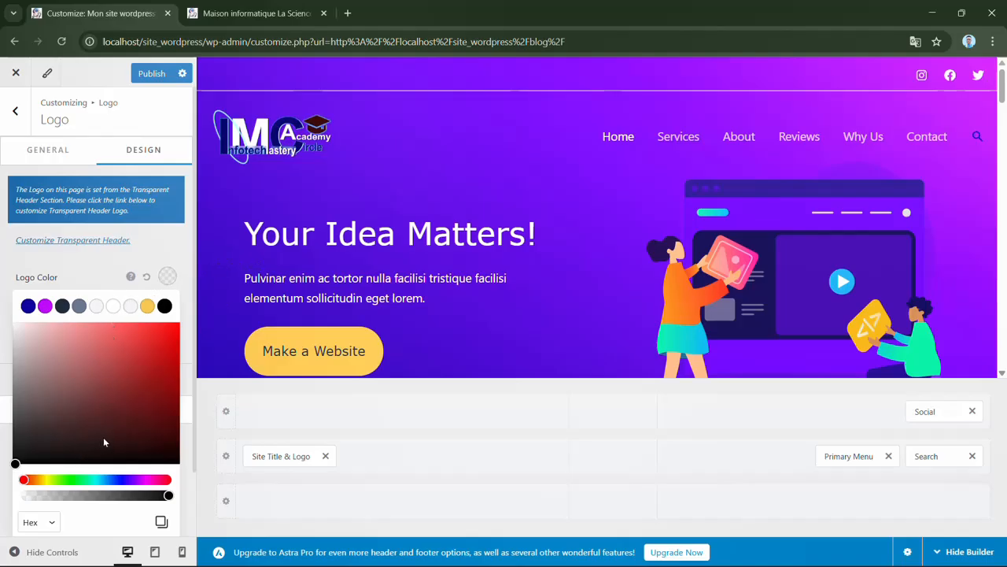
left_click(160, 326)
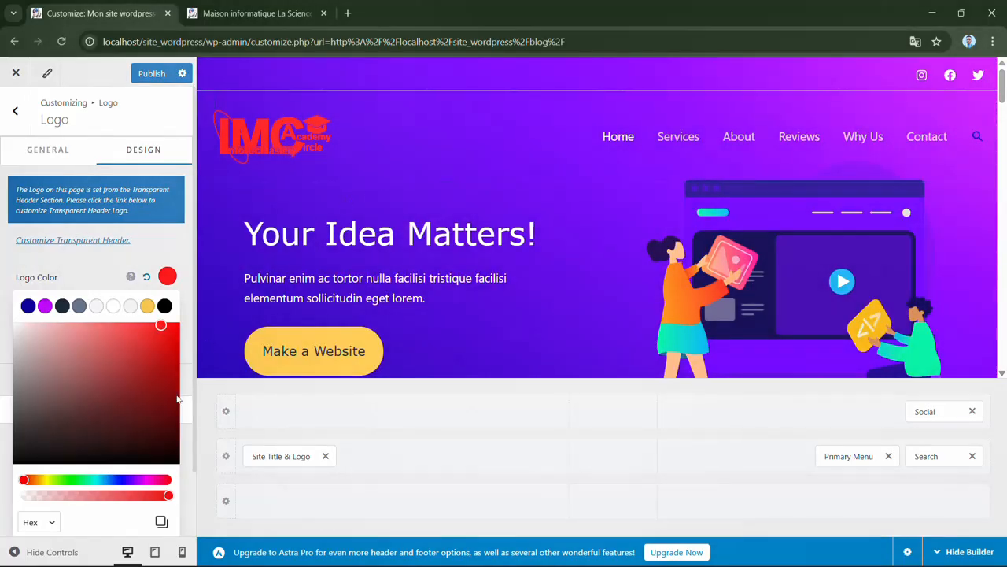
left_click(121, 480)
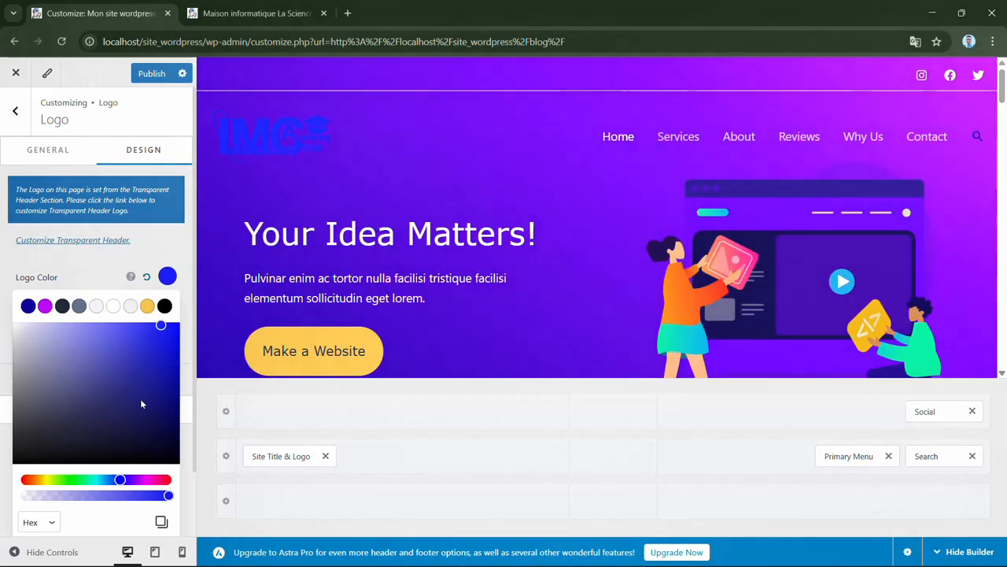
left_click(171, 239)
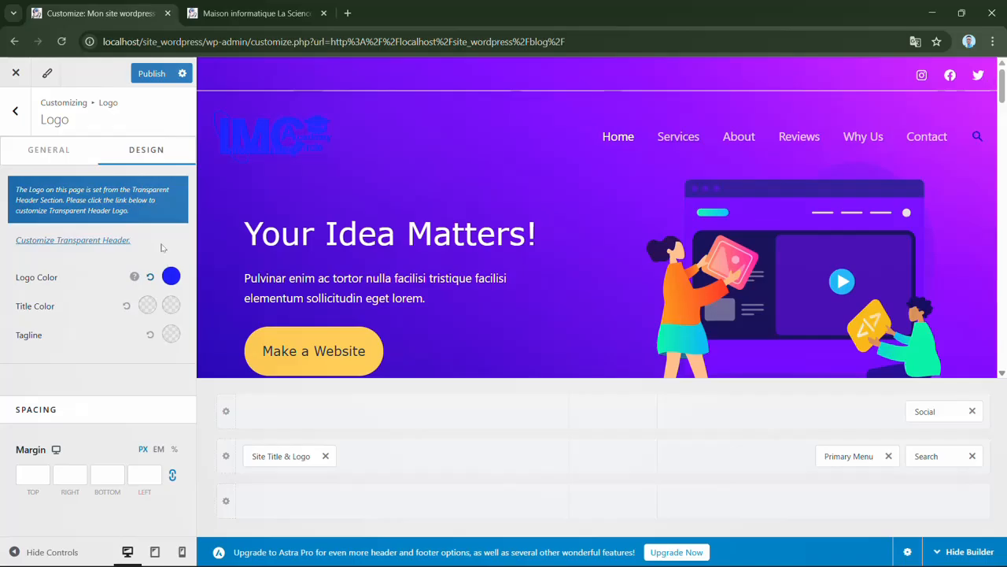
left_click(150, 279)
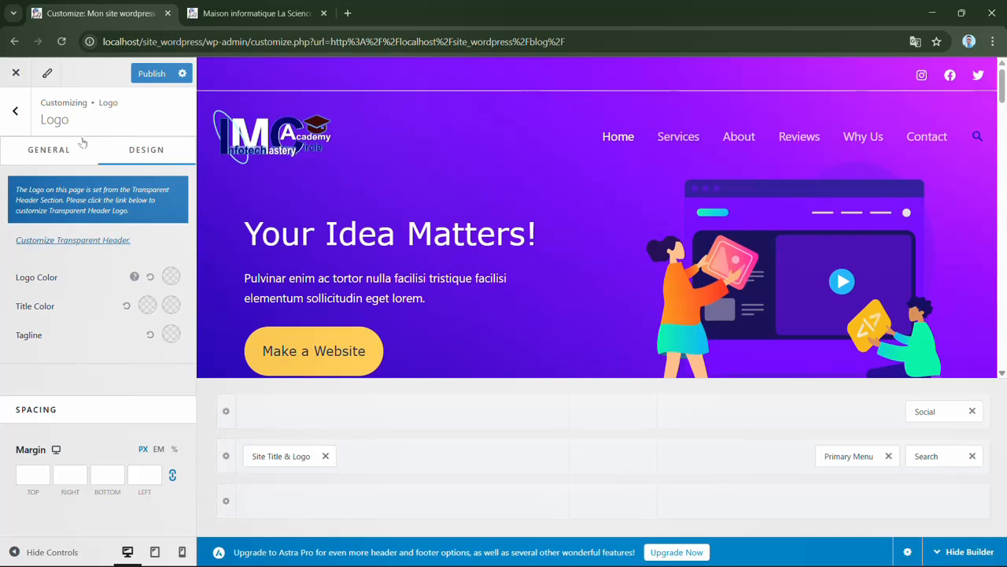
- Leave the logo settings and go back through Header Builder to the main customizer section list
left_click(24, 120)
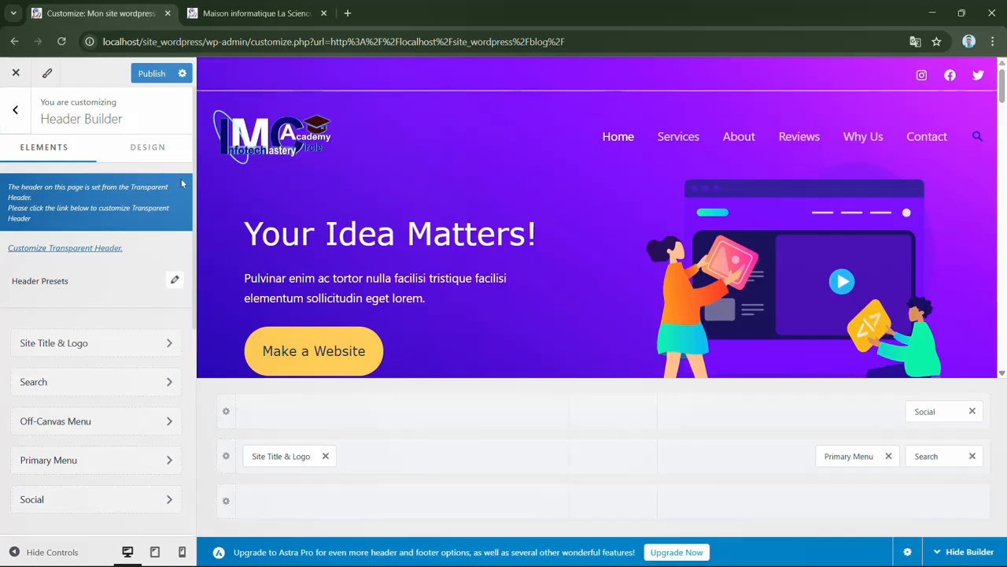
scroll(189, 220, "down", 5)
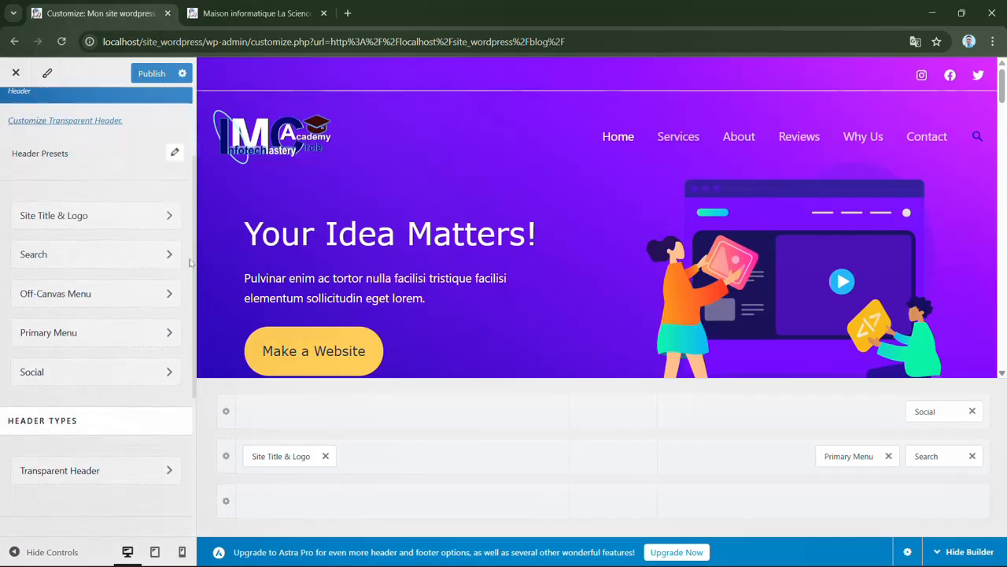
scroll(179, 258, "up", 2)
scroll(181, 236, "up", 3)
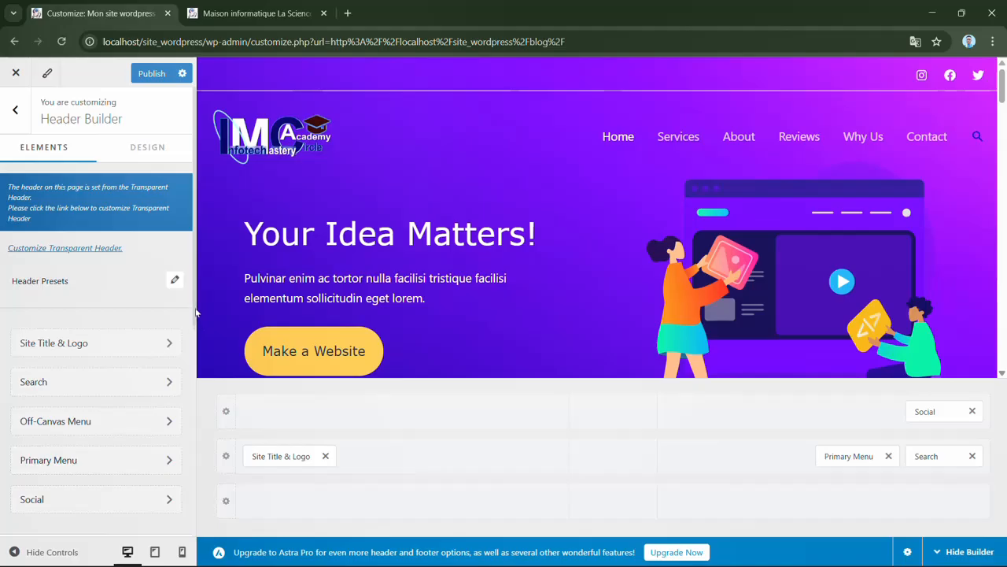
left_click(18, 112)
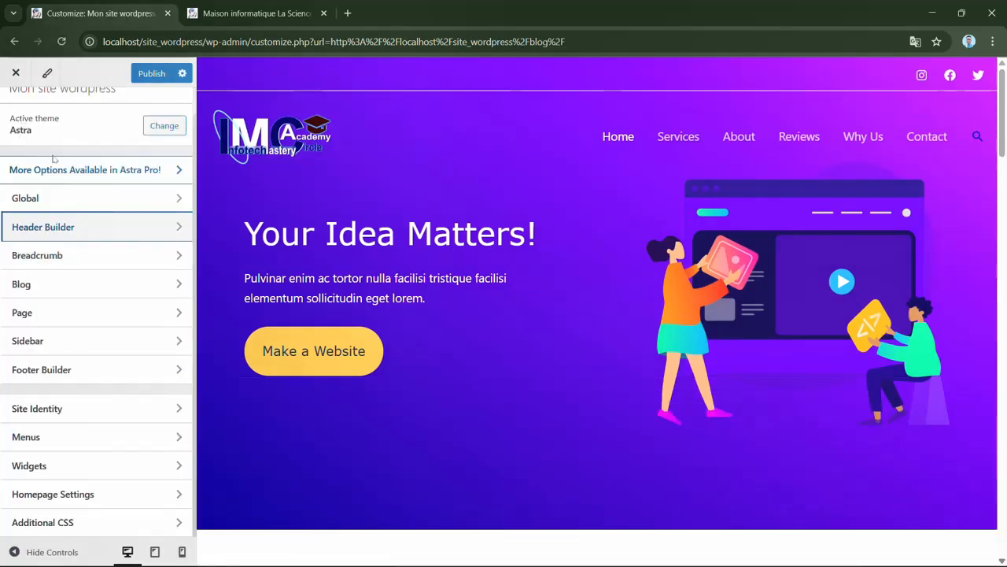
- Add the Blog page as an item in the Primary menu and publish the change
left_click(118, 437)
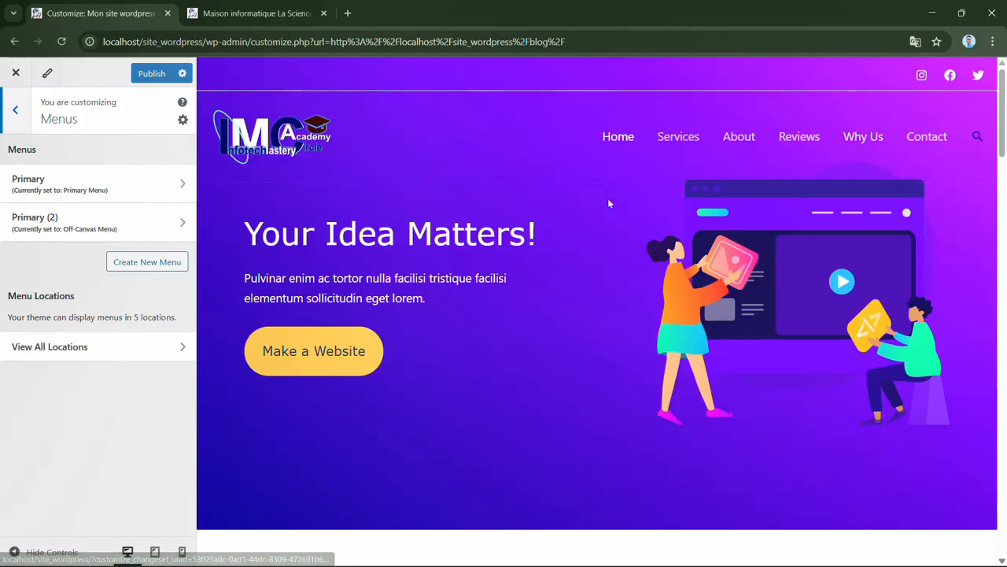
left_click(114, 189)
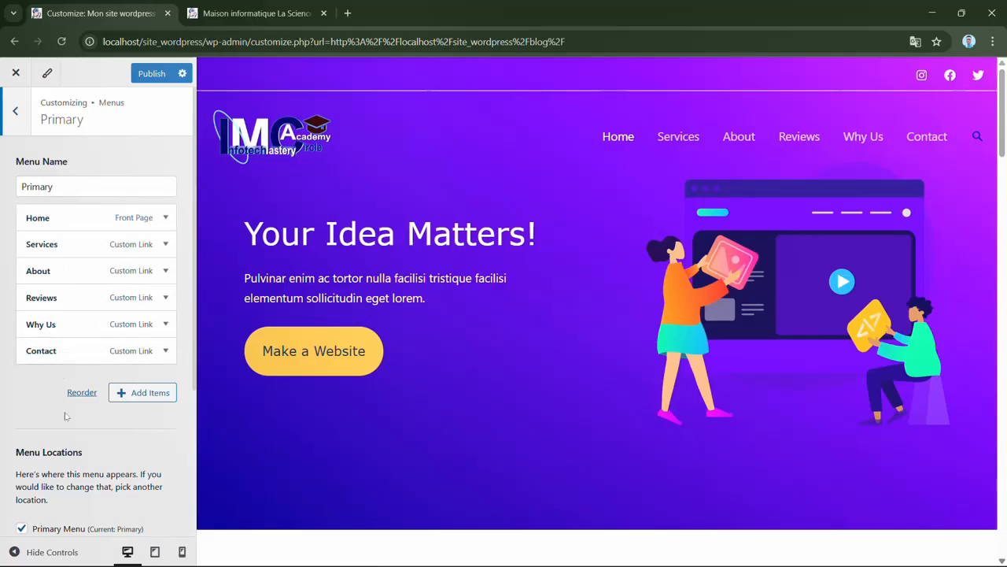
left_click(149, 393)
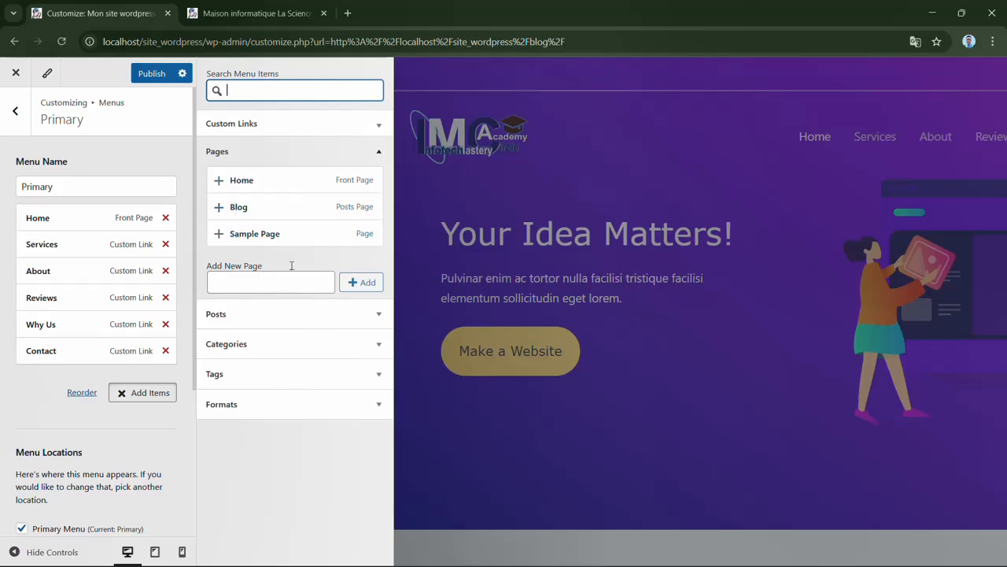
left_click(252, 215)
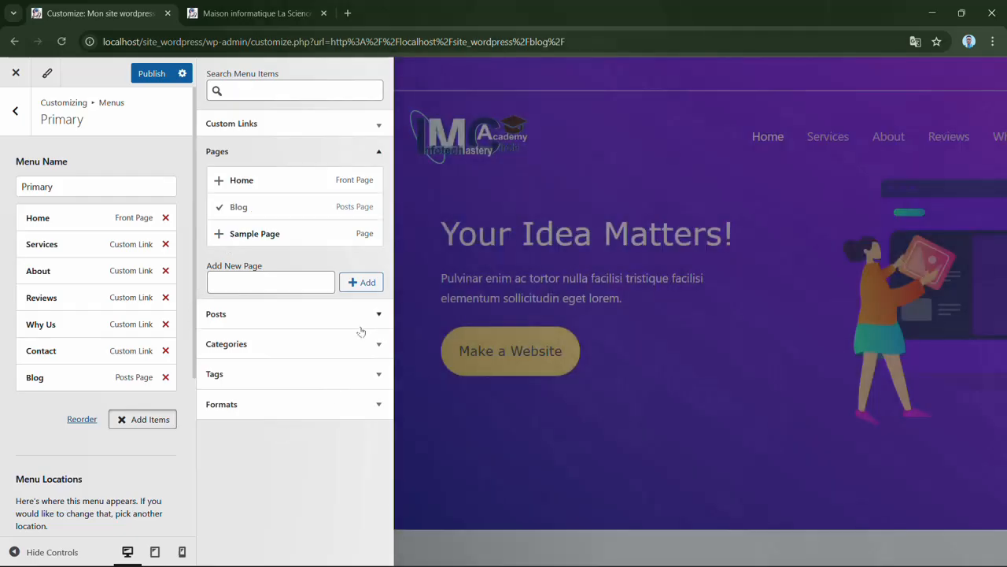
left_click(158, 75)
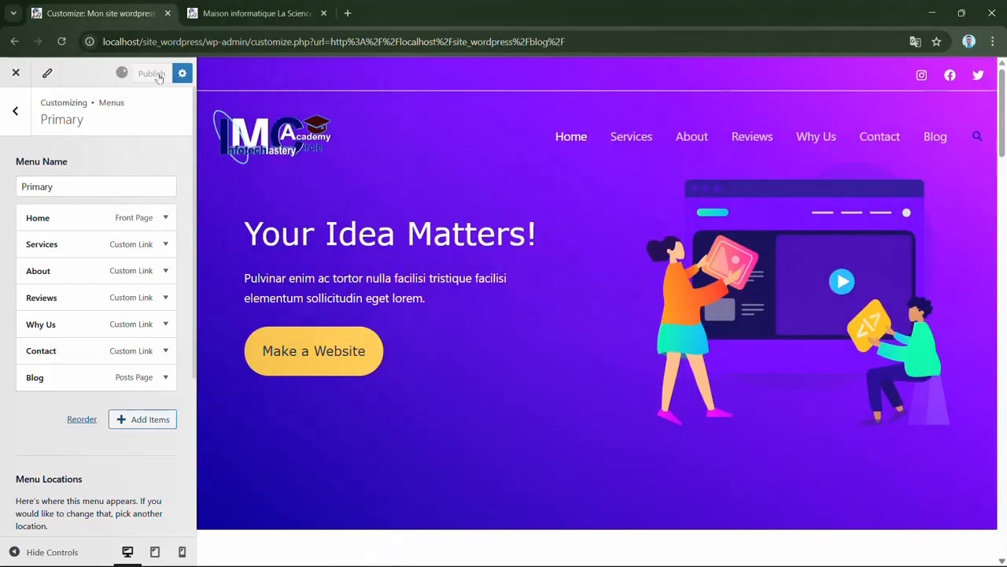
left_click(945, 144)
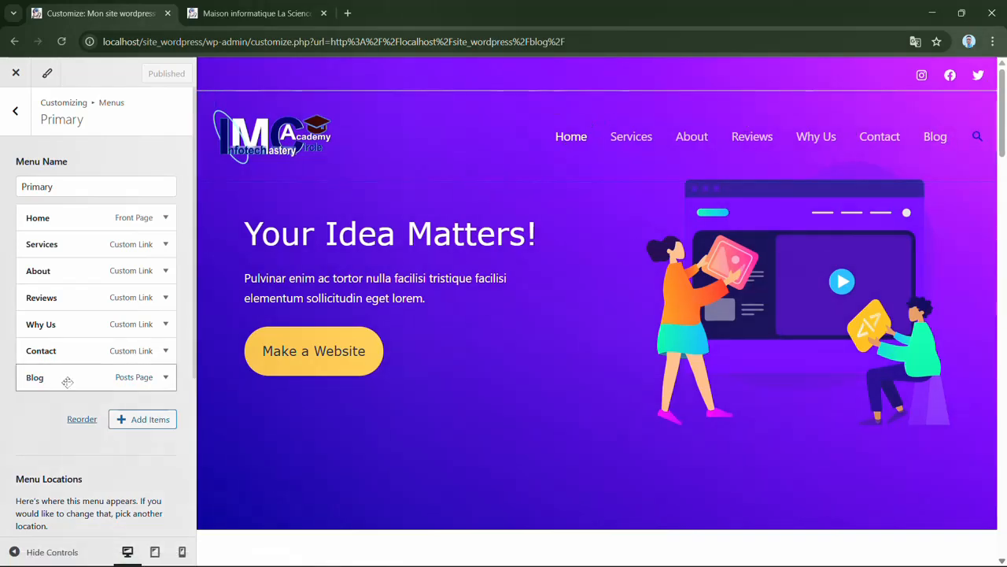
- Reorder the Primary menu so Blog sits between Home and Services, and look at the Blog item's settings
left_click_drag(68, 382, 69, 217)
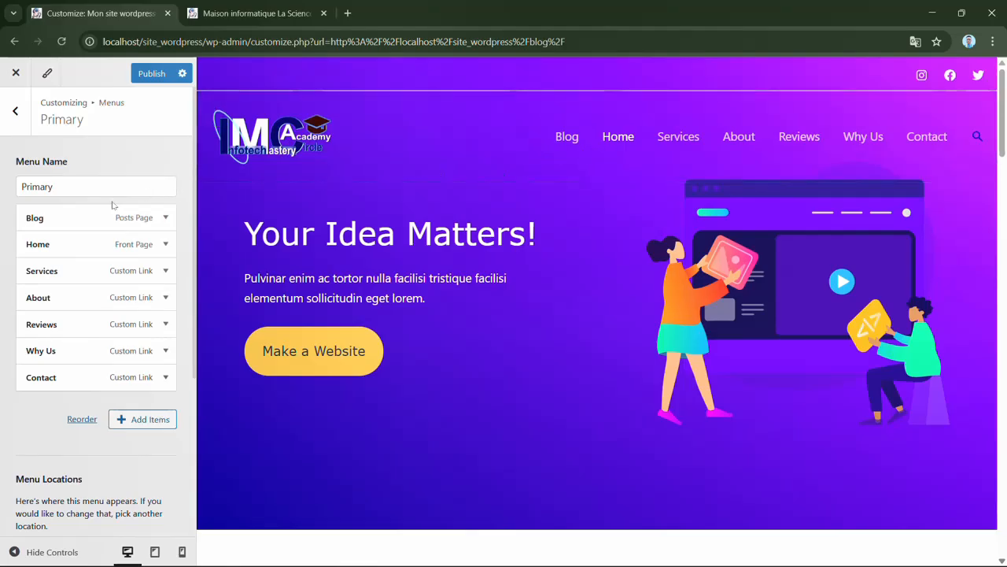
left_click_drag(77, 212, 68, 241)
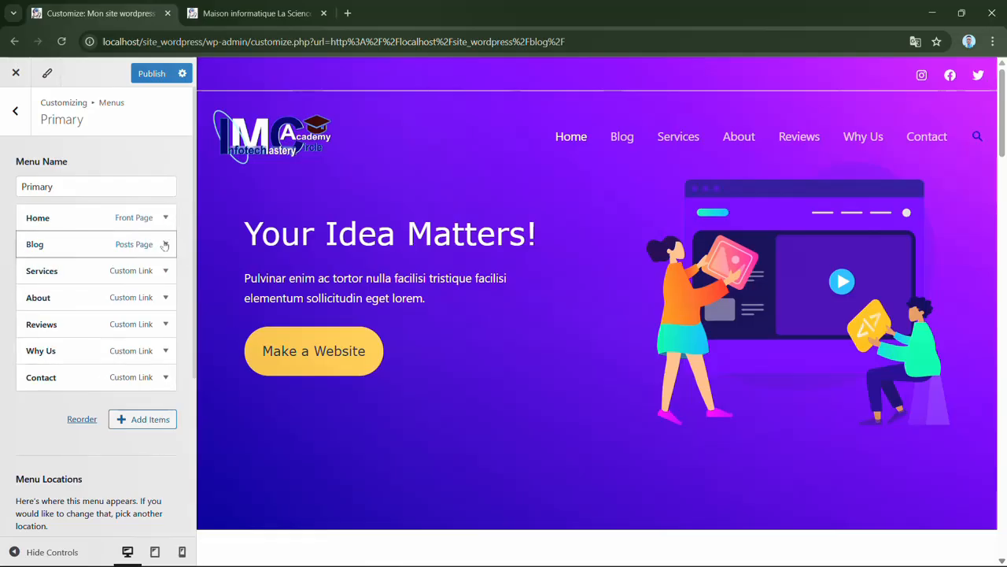
scroll(166, 244, "down", 1)
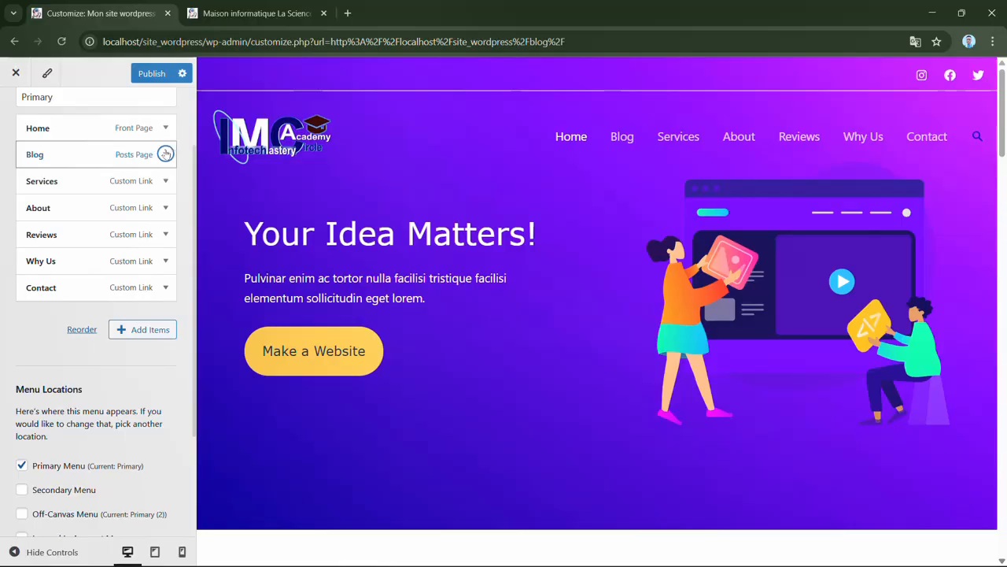
left_click(165, 154)
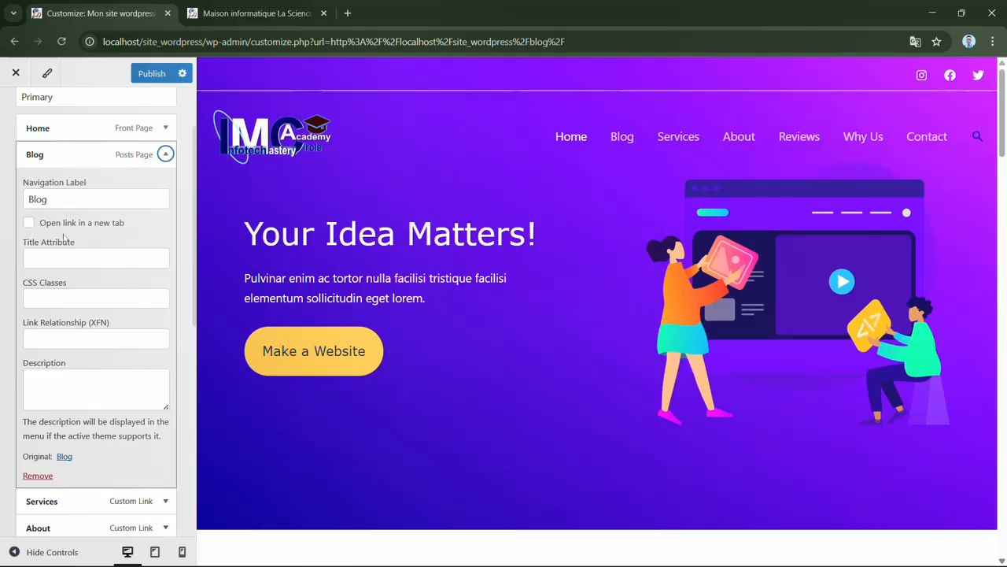
left_click(165, 155)
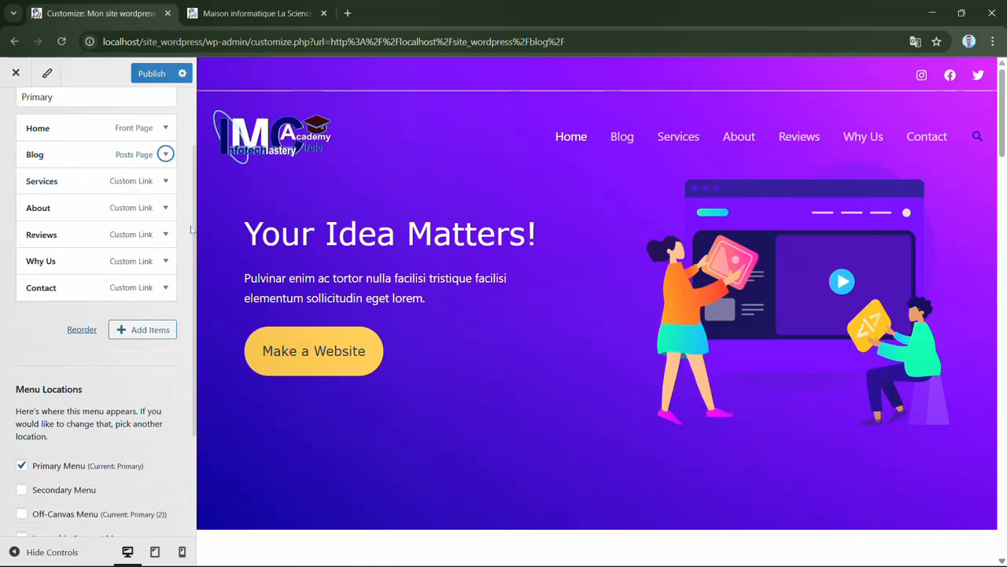
left_click_drag(194, 247, 194, 182)
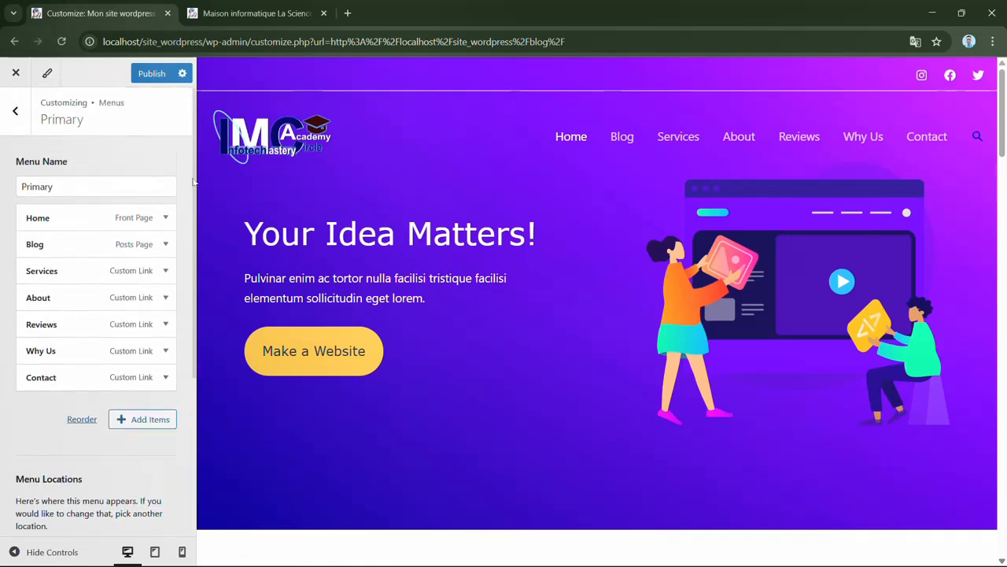
- Create a new menu named Menu principal and assign it to the Primary Menu location
left_click(15, 114)
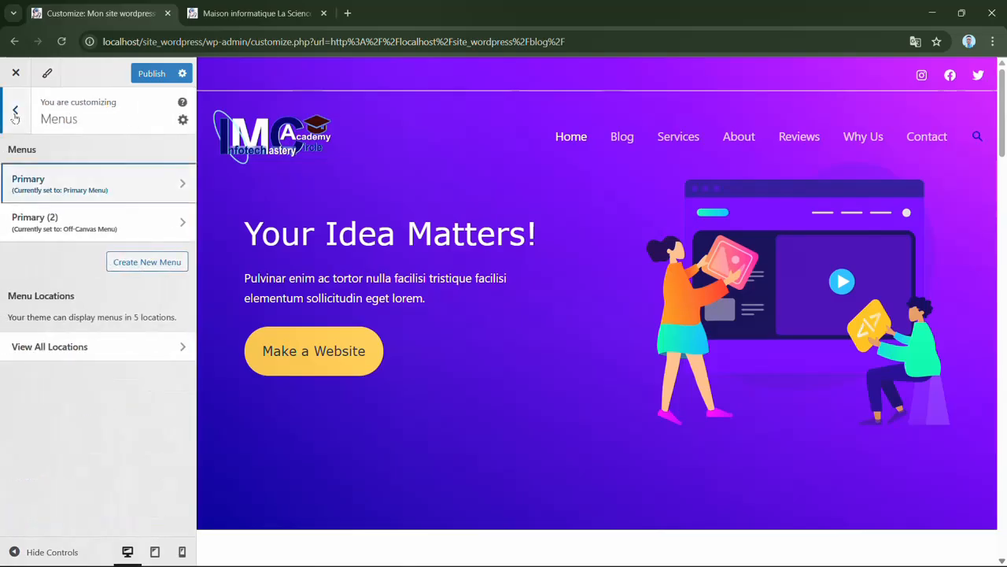
left_click(136, 265)
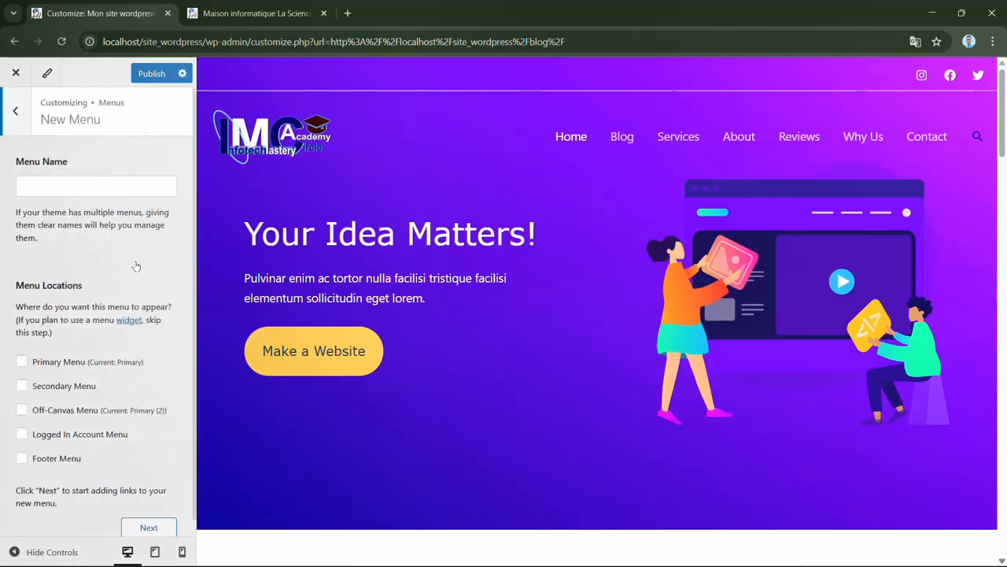
left_click(121, 194)
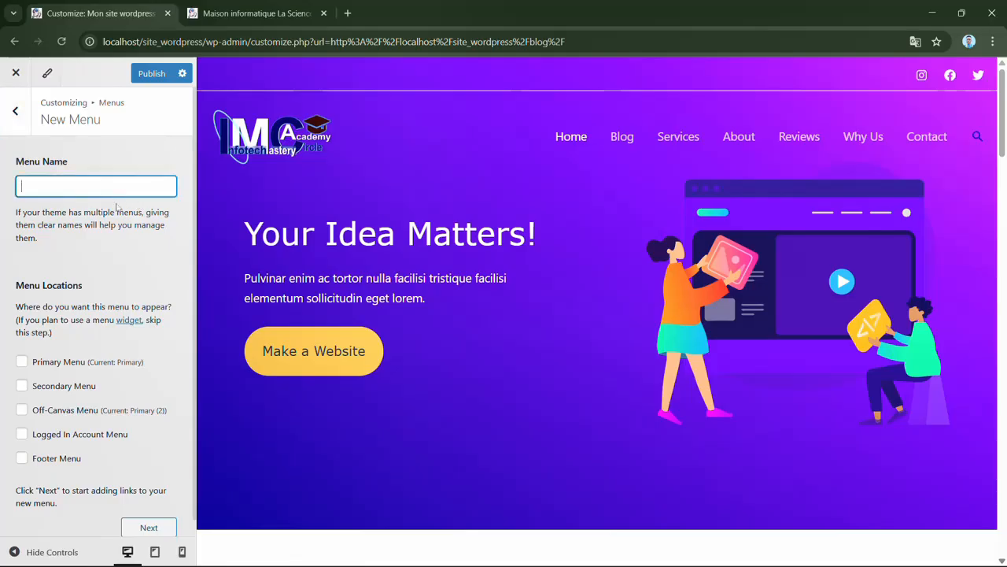
type("M")
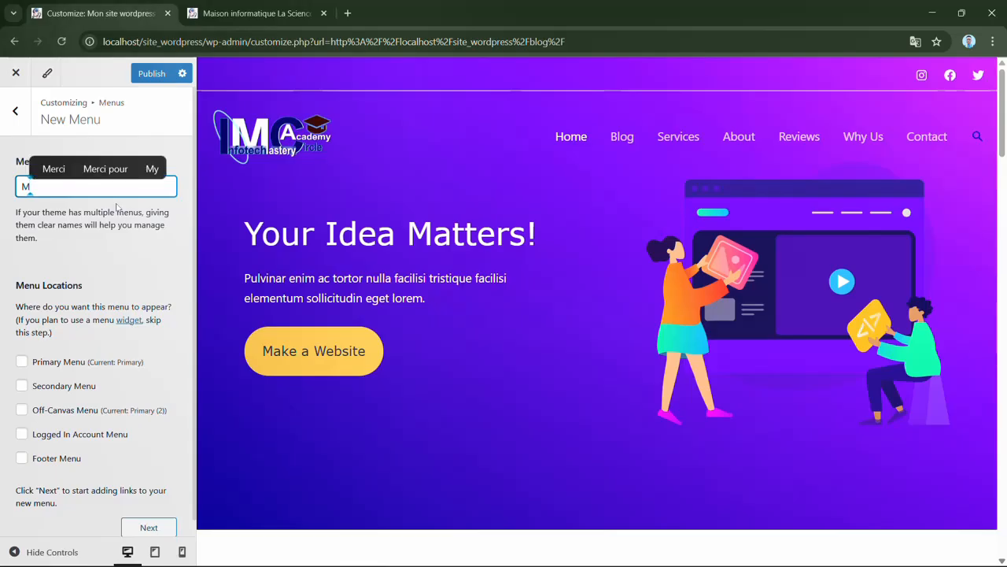
type("enu")
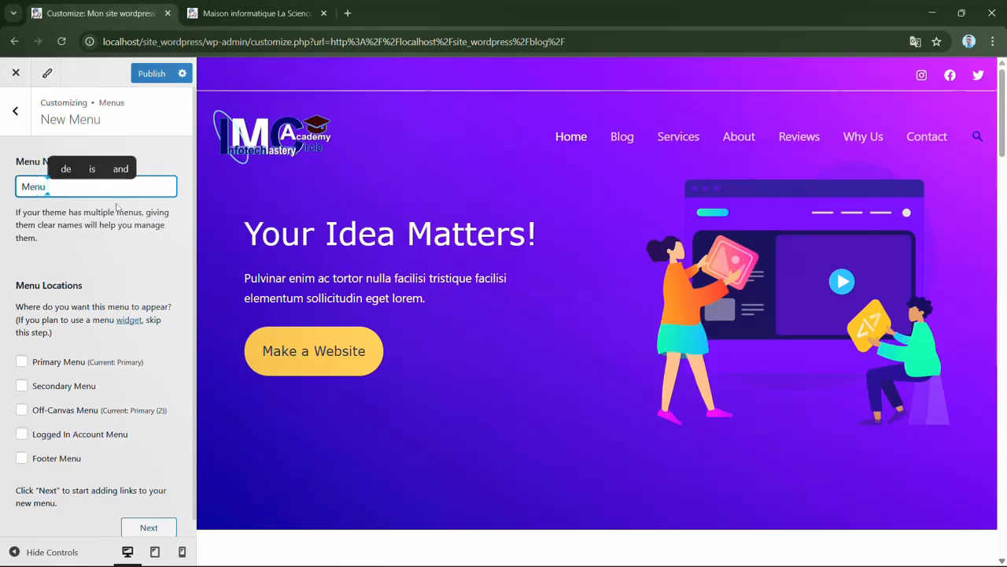
type(" principa")
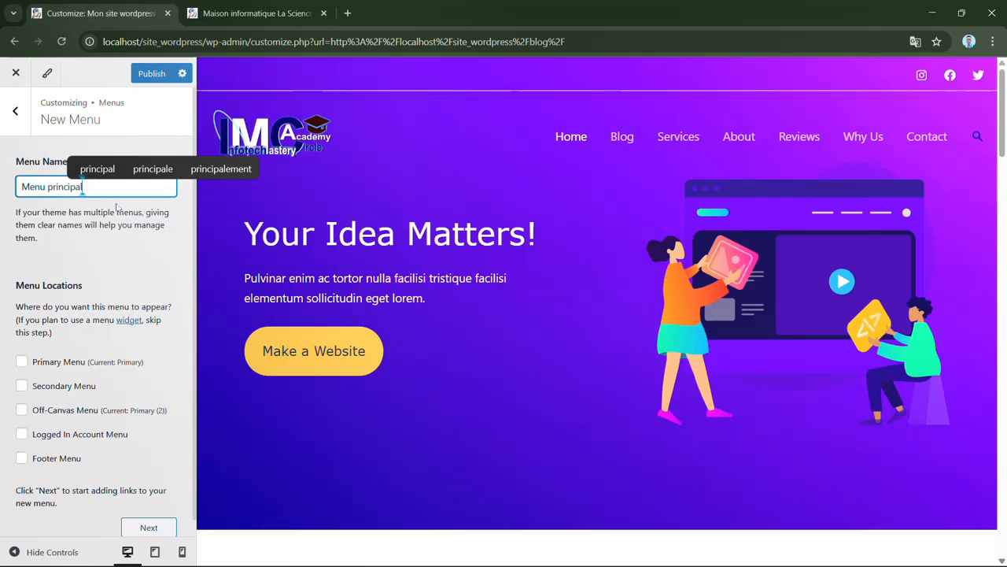
type("l")
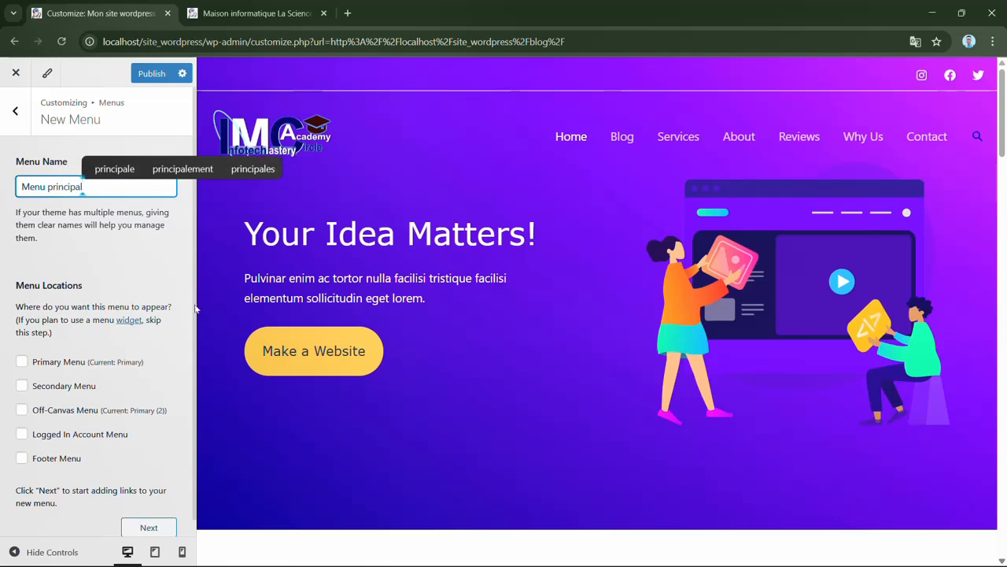
left_click_drag(195, 305, 191, 351)
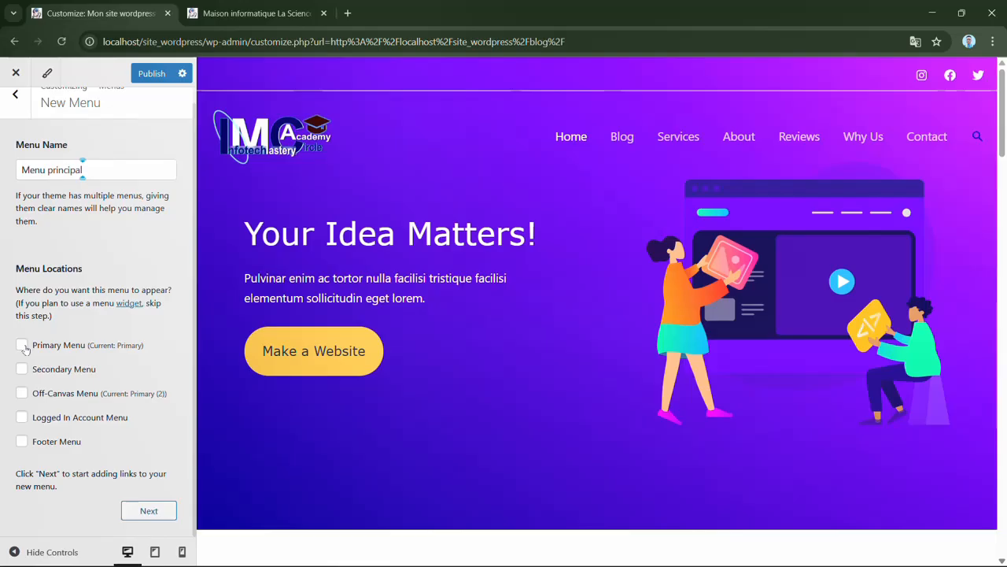
left_click(24, 348)
left_click(140, 513)
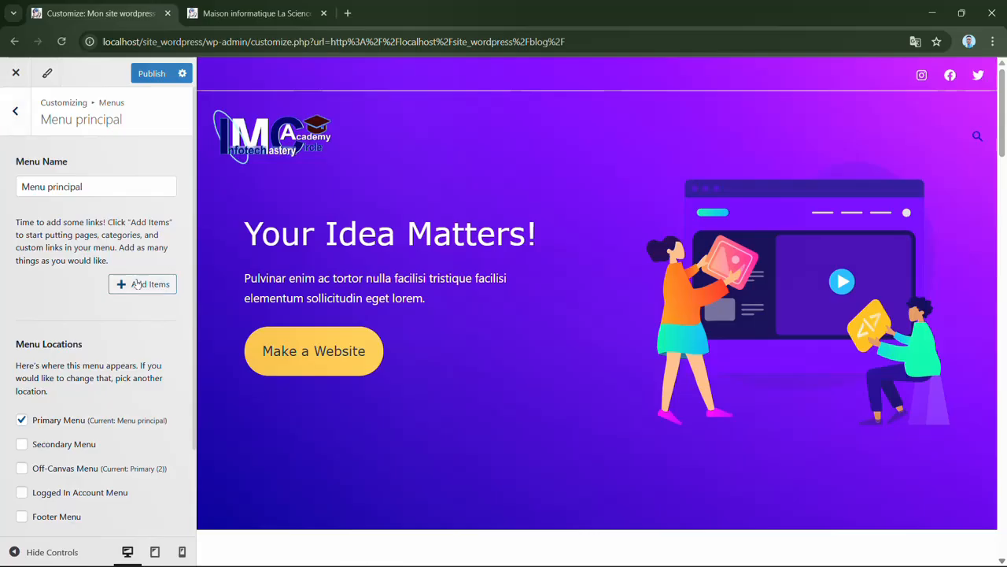
- Add the Home, Blog and Sample Page pages to Menu principal and look at the available posts
left_click(136, 284)
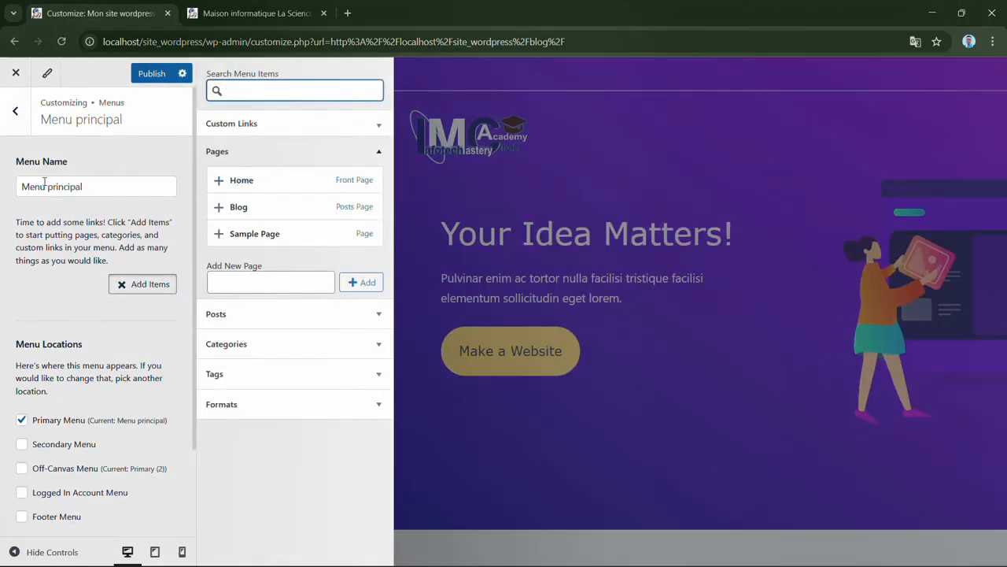
left_click(235, 181)
left_click(231, 210)
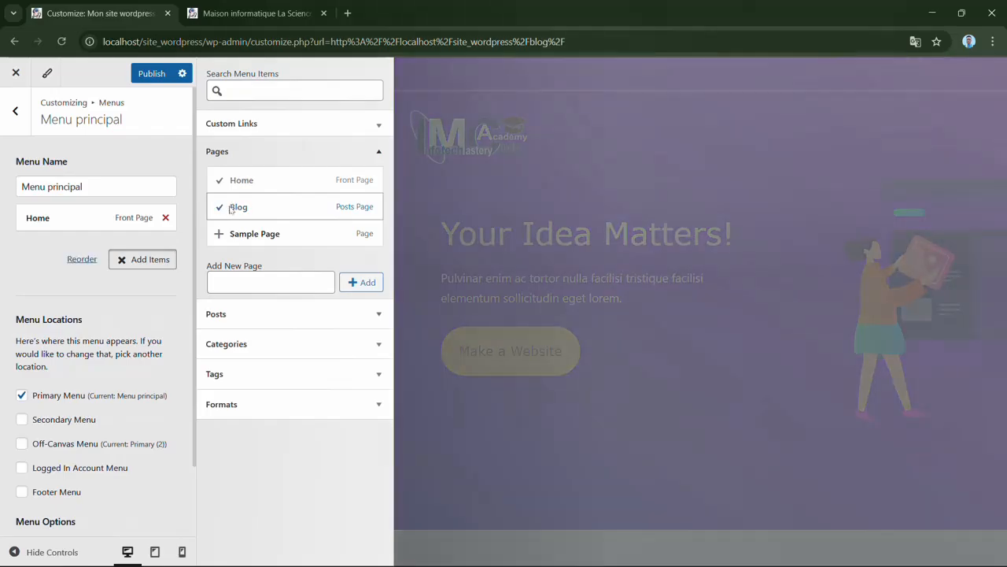
left_click(228, 234)
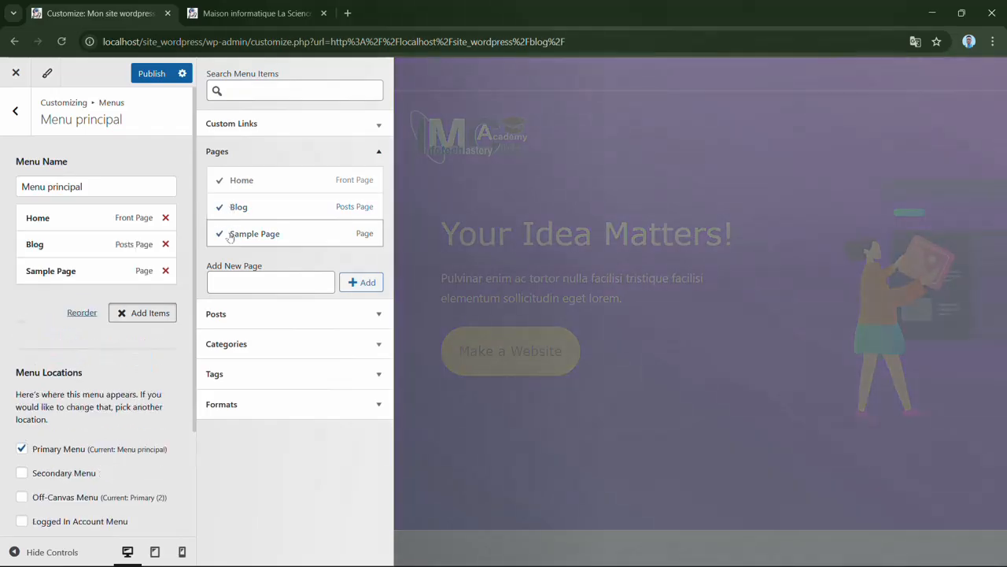
left_click(263, 314)
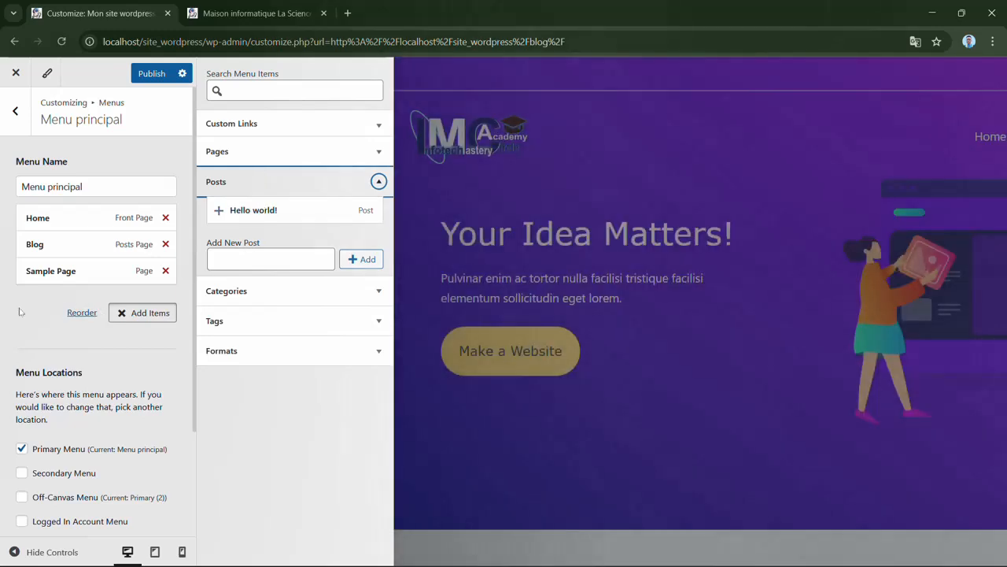
left_click(20, 311)
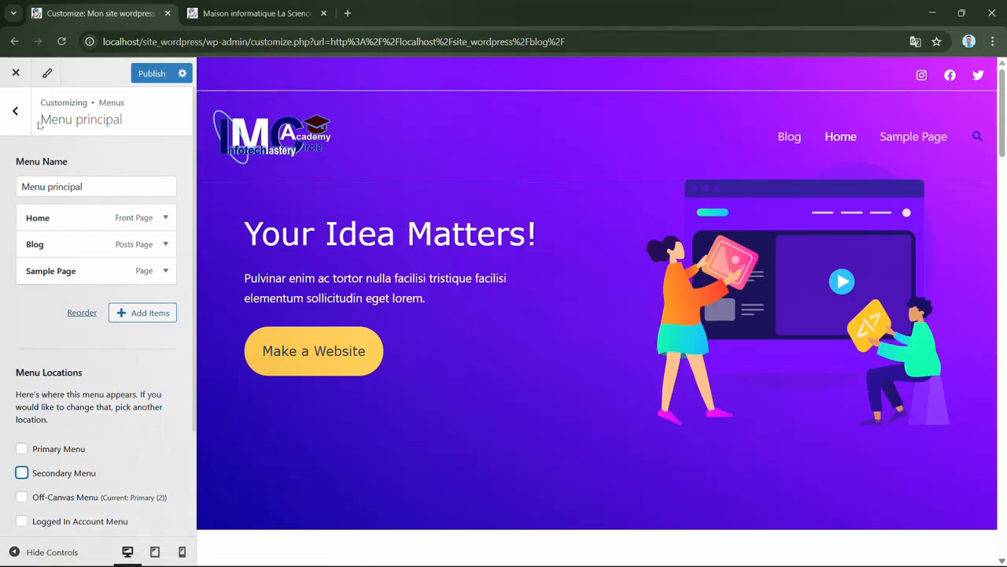
- Assign the existing Primary menu to the Primary Menu location and return to the main customizer section list
left_click(16, 112)
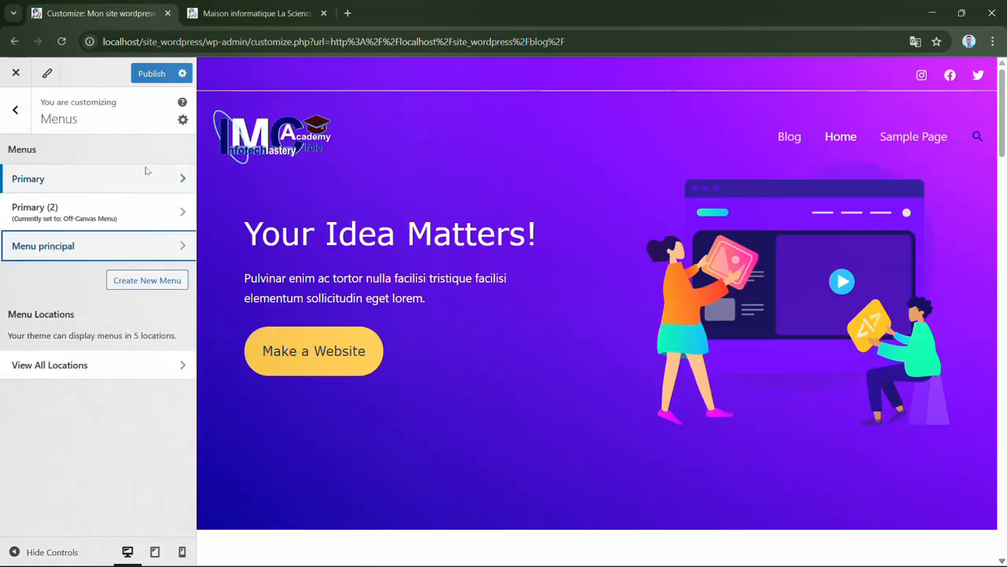
left_click(161, 182)
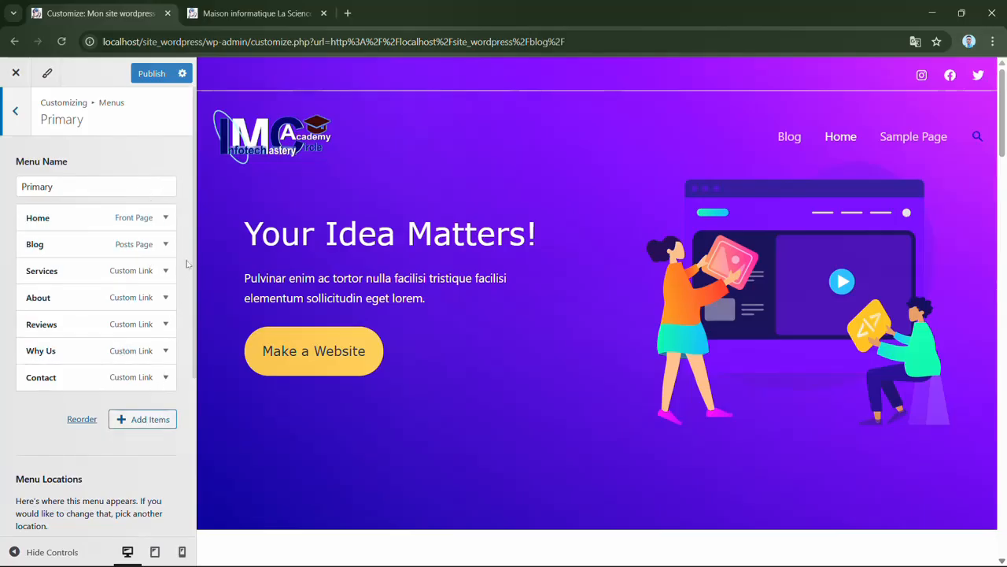
left_click_drag(196, 297, 185, 433)
left_click(23, 348)
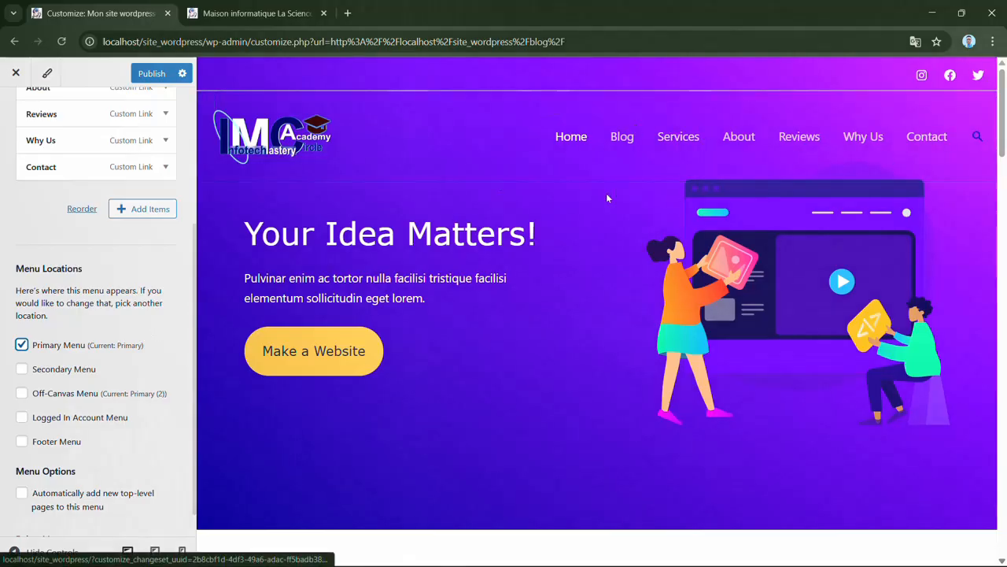
left_click_drag(195, 255, 195, 90)
left_click(19, 105)
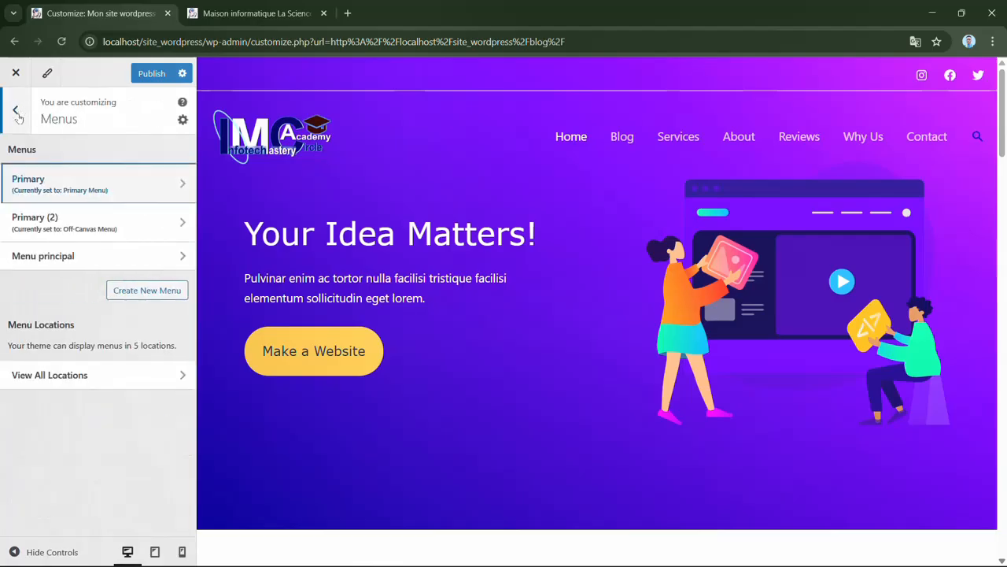
left_click(16, 111)
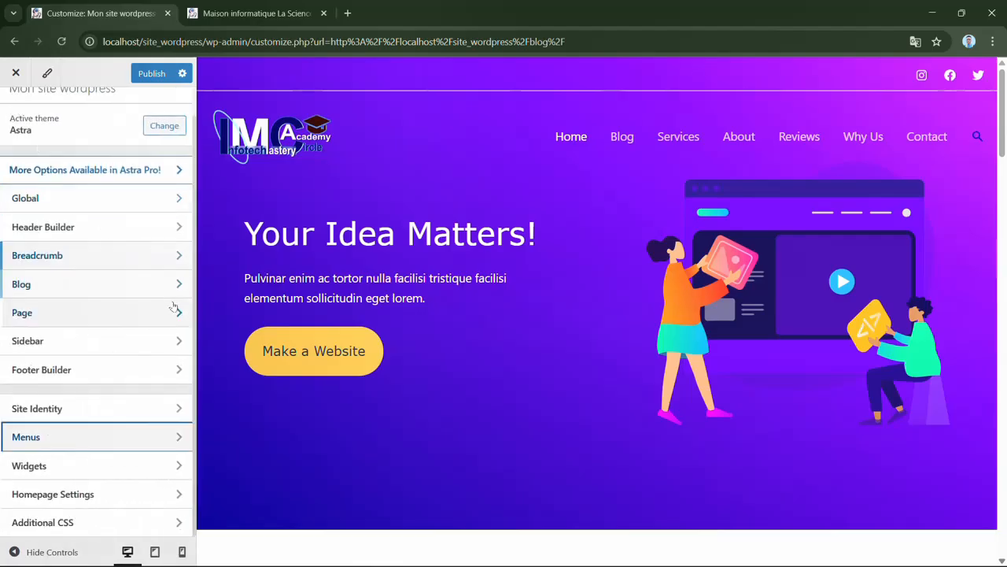
- Look at the Widgets section and open the Homepage Settings
left_click(196, 314)
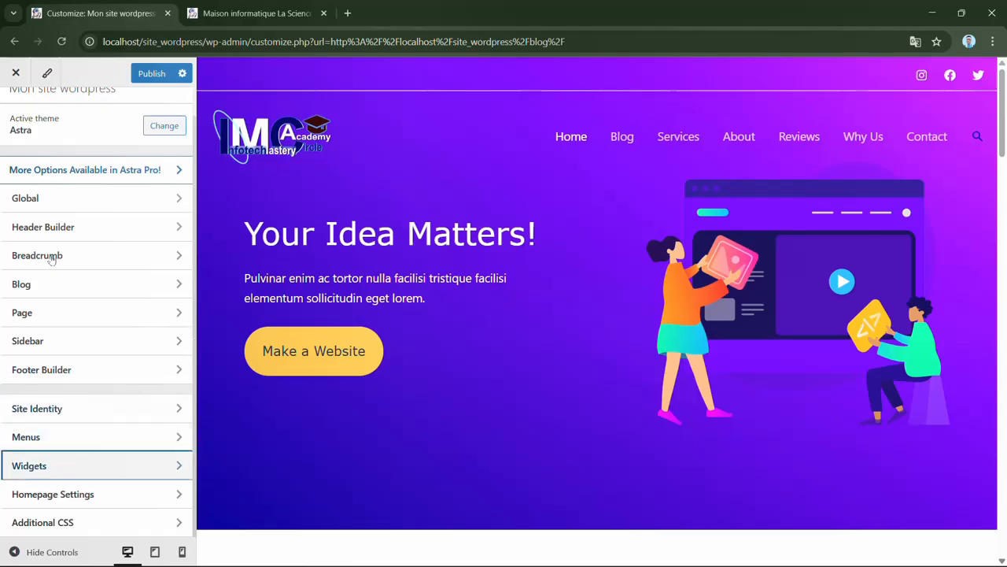
left_click(76, 465)
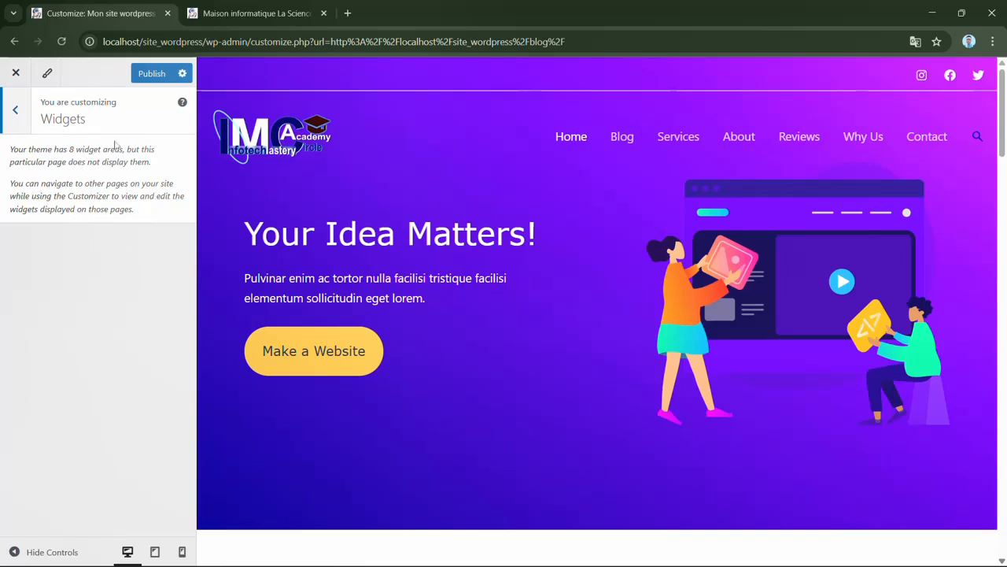
left_click(18, 110)
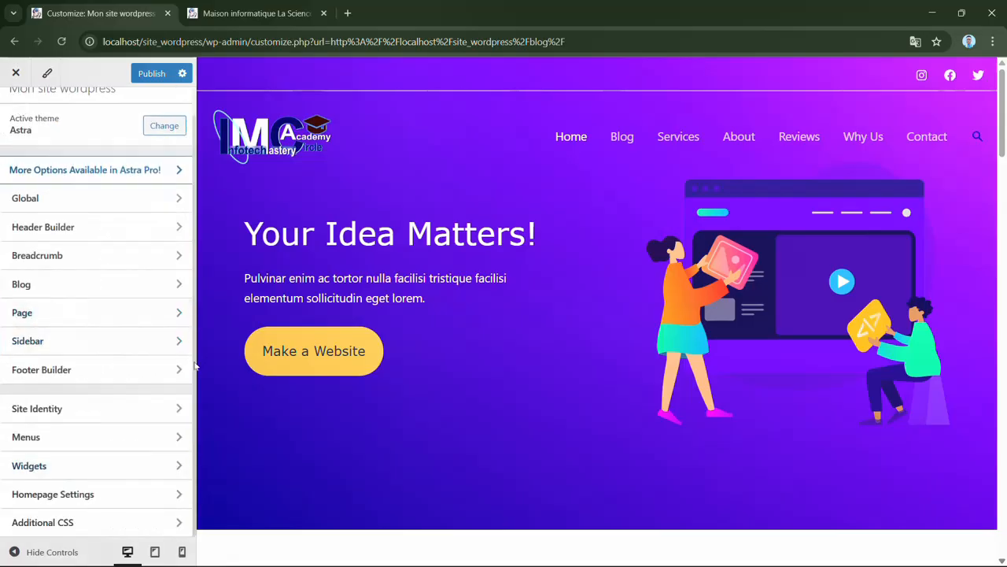
left_click(127, 494)
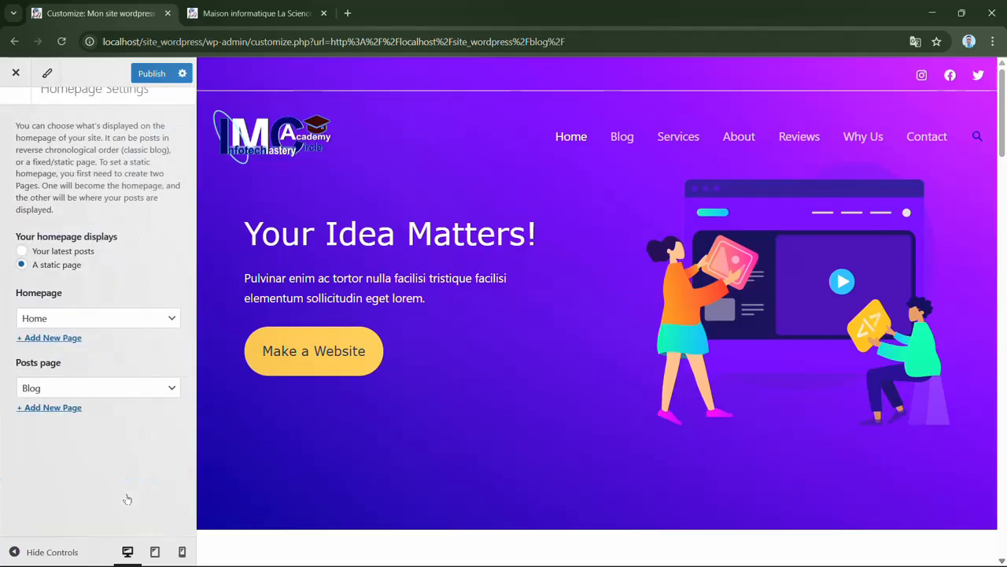
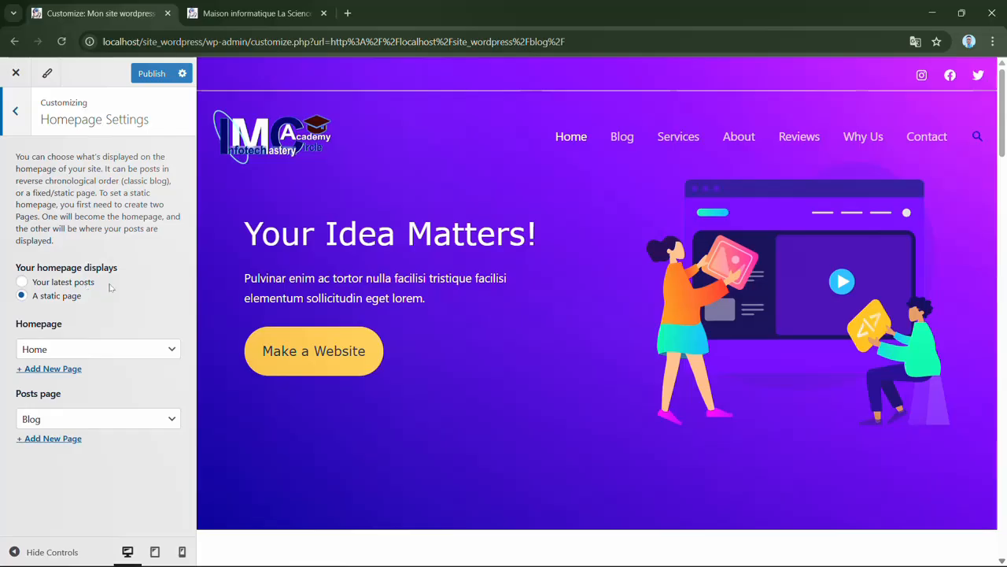
- Look at the Homepage page choices, try Home as the Posts page, and set the Posts page back to Blog
left_click(156, 355)
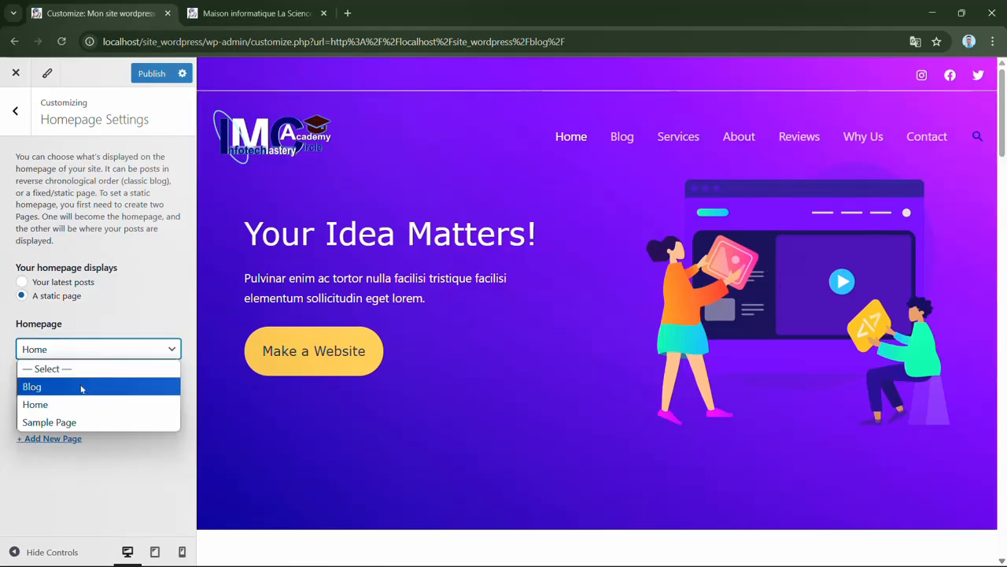
left_click(159, 291)
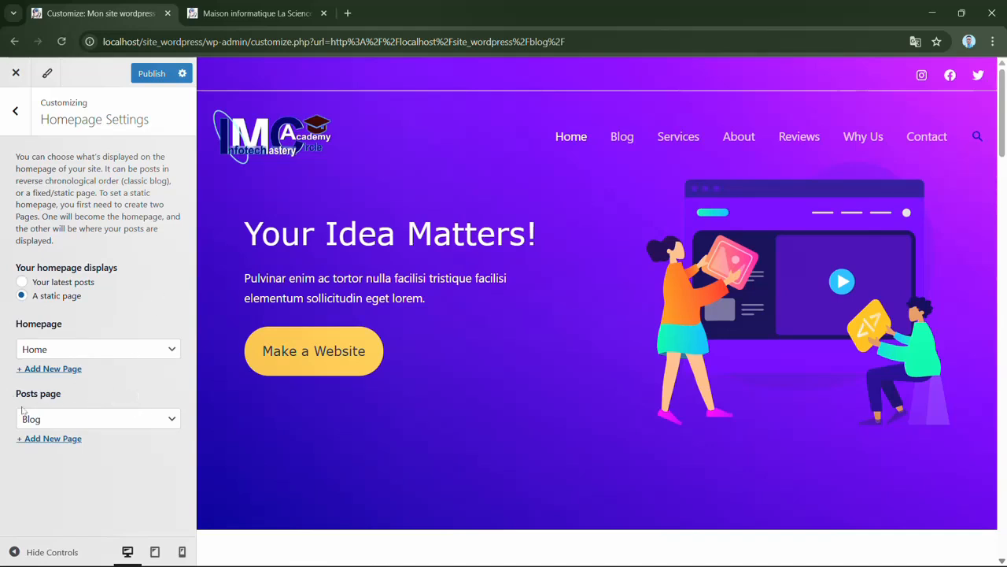
left_click(171, 419)
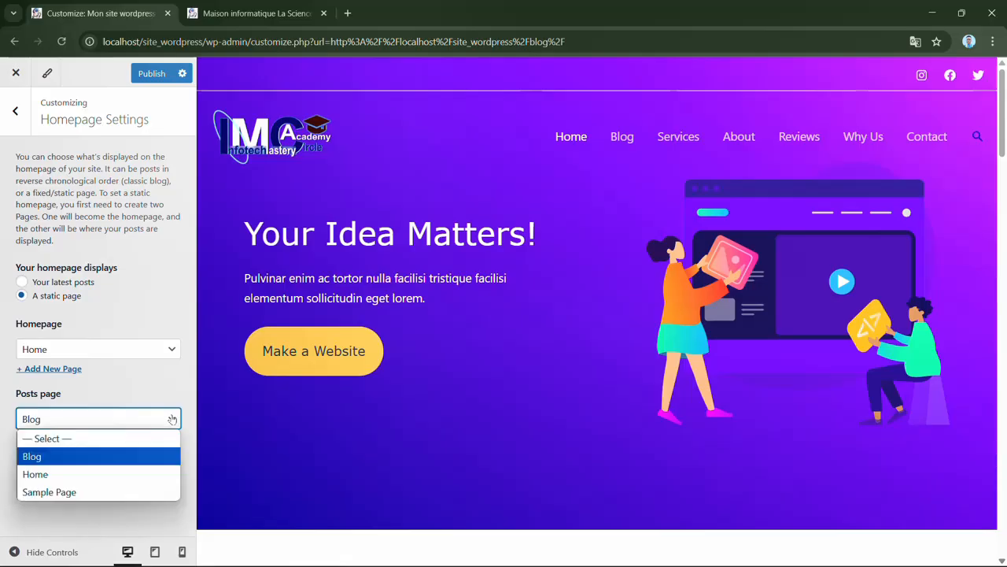
left_click(86, 474)
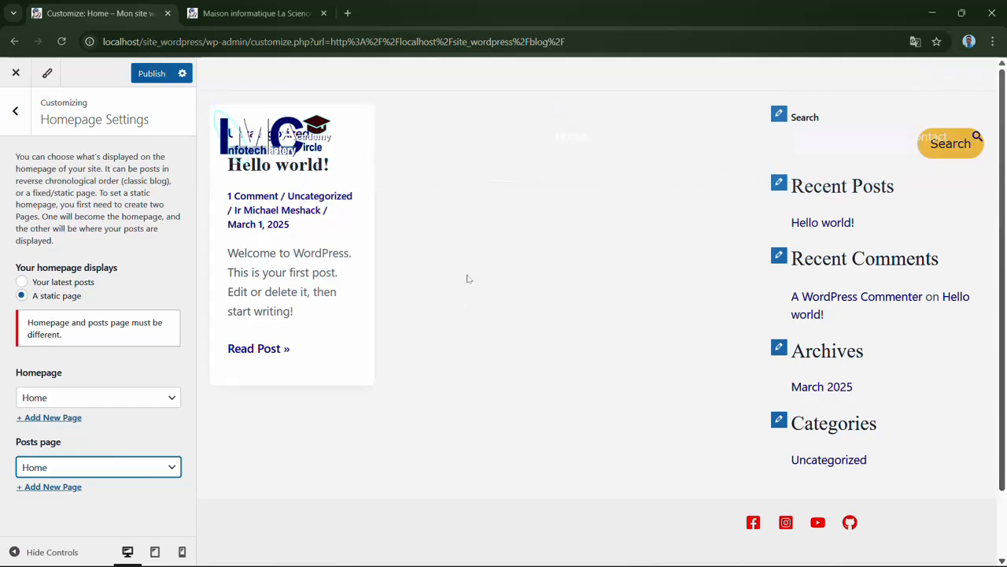
left_click(128, 470)
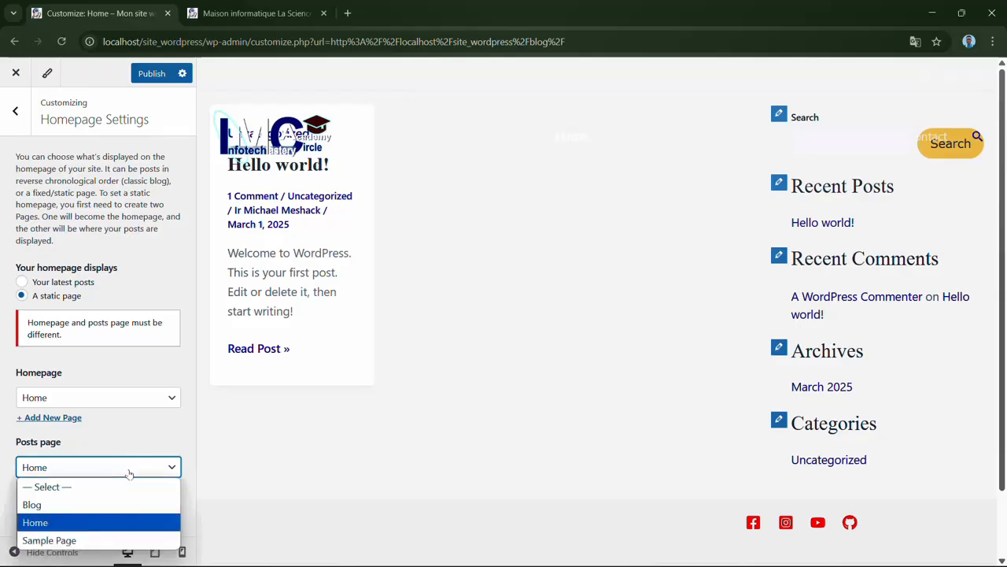
left_click(92, 508)
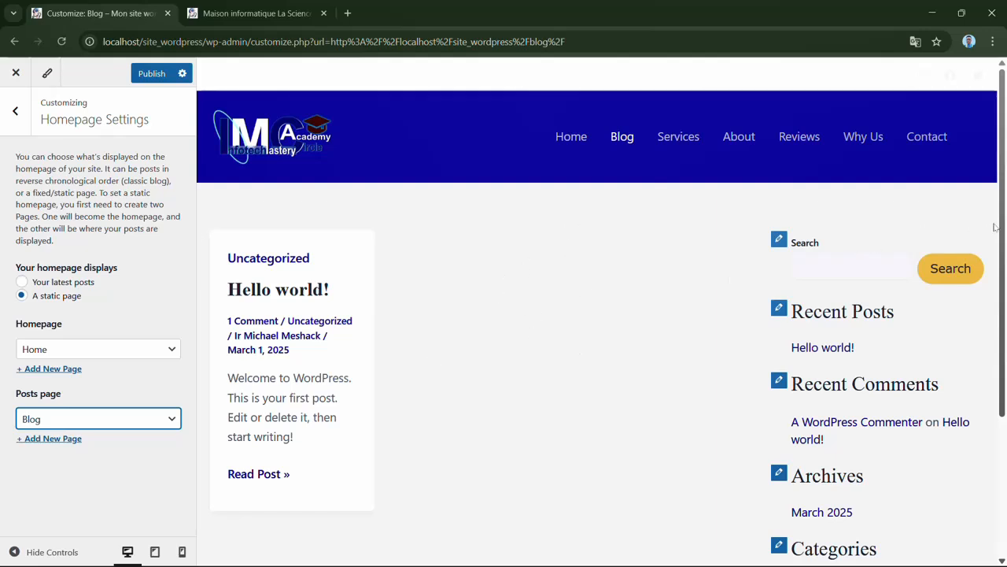
- Check the Blog page and the Home page in the live preview through the site's navigation menu
left_click_drag(1000, 241, 984, 209)
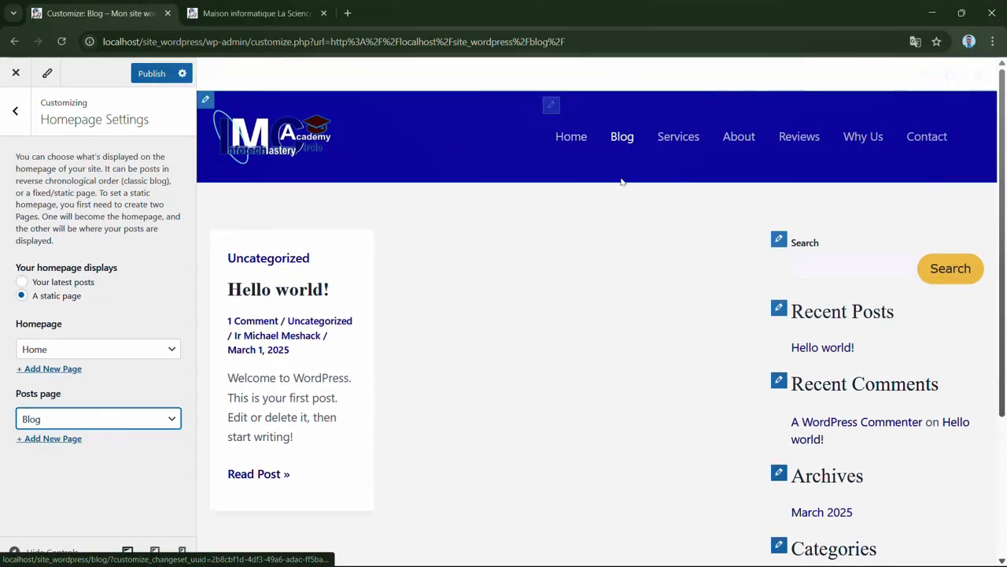
left_click(626, 148)
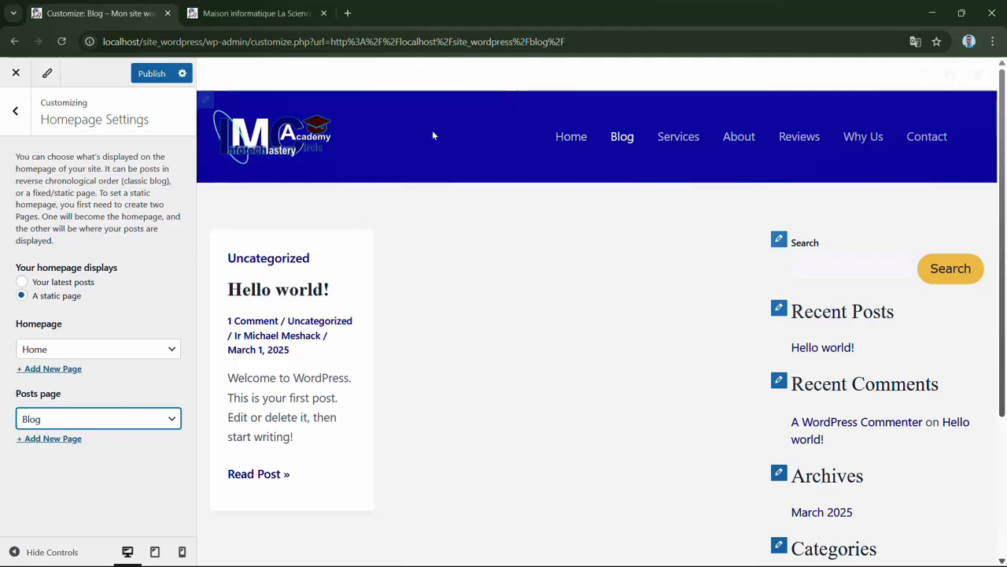
left_click(572, 141)
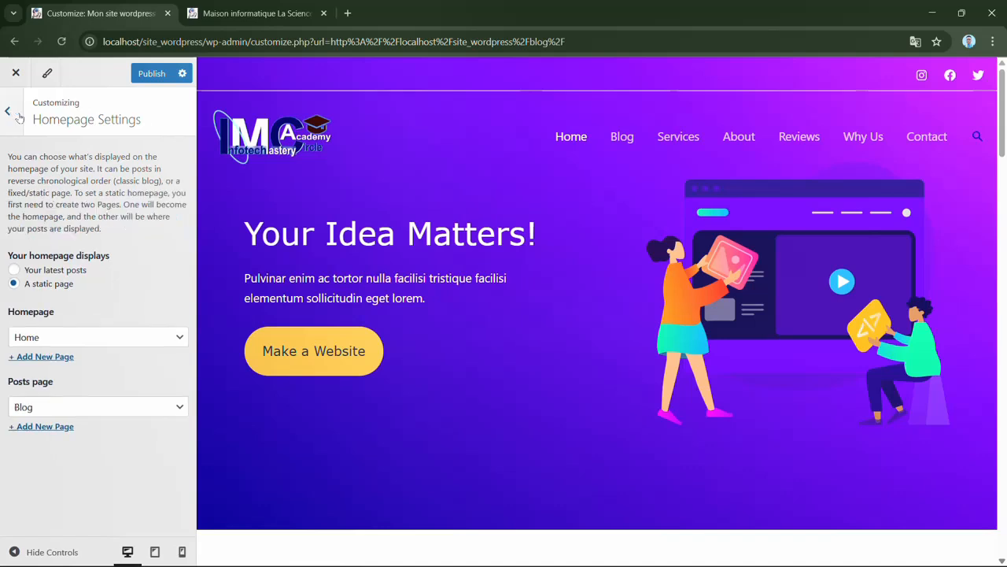
- Return to the main customizer section list and publish the site changes
left_click(8, 112)
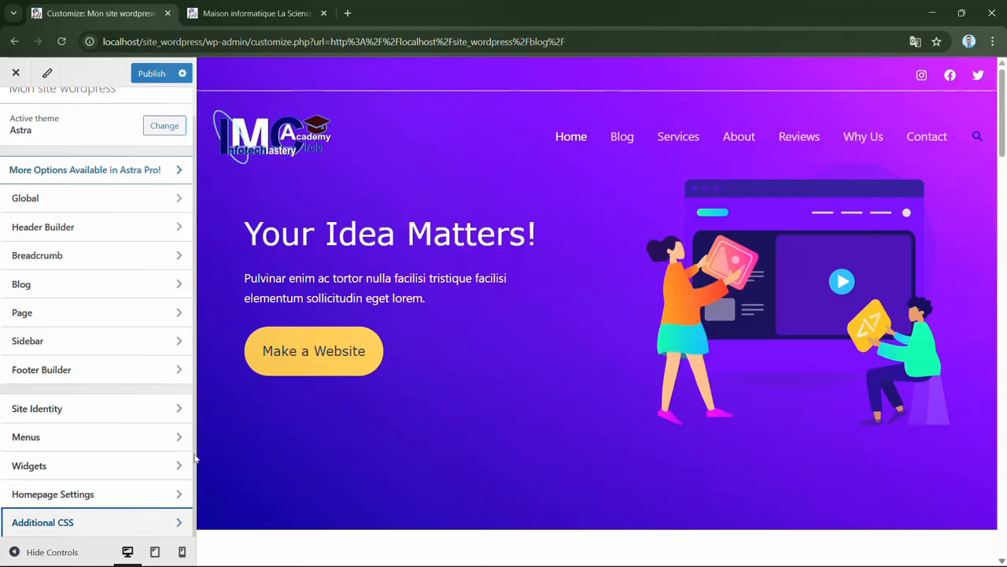
scroll(189, 437, "up", 2)
scroll(189, 437, "down", 1)
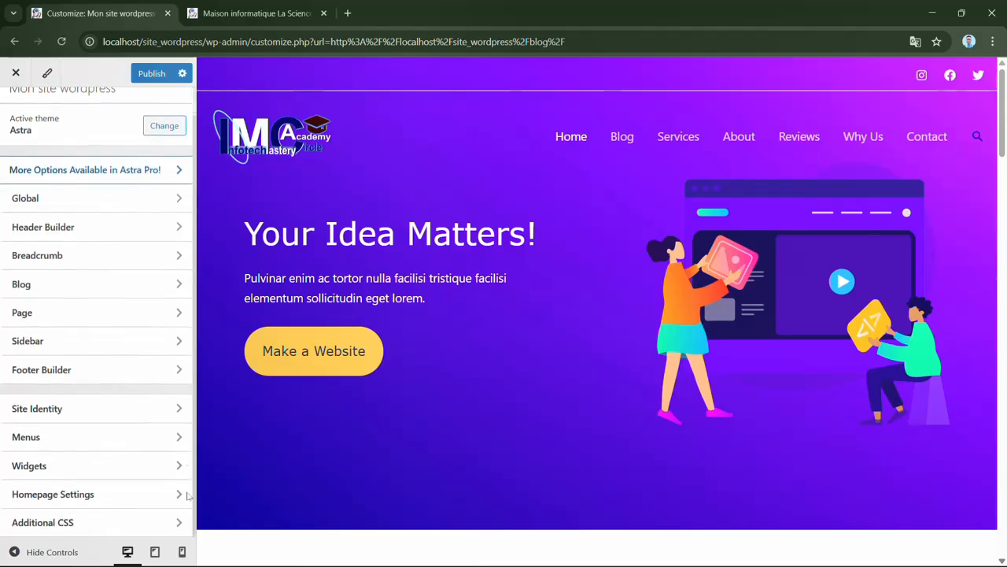
scroll(197, 455, "up", 1)
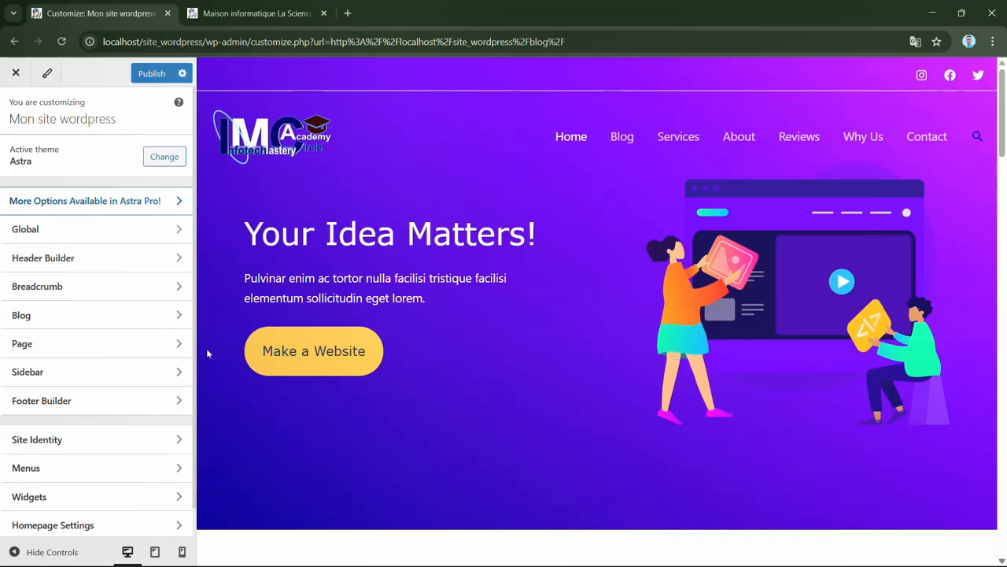
left_click(155, 74)
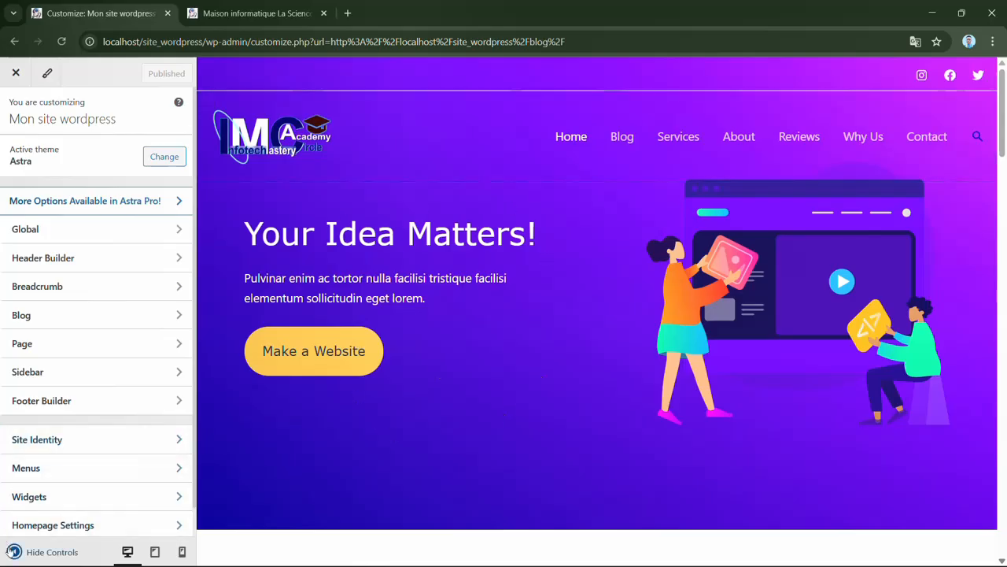
- Hide the customizer controls and look through the homepage at full width
left_click(13, 551)
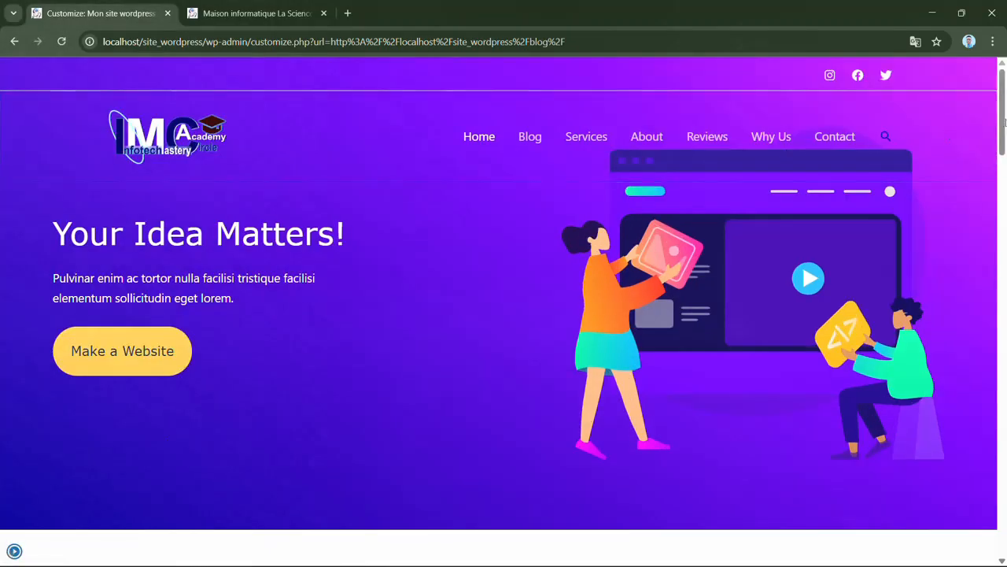
left_click_drag(1004, 119, 970, 545)
left_click(970, 545)
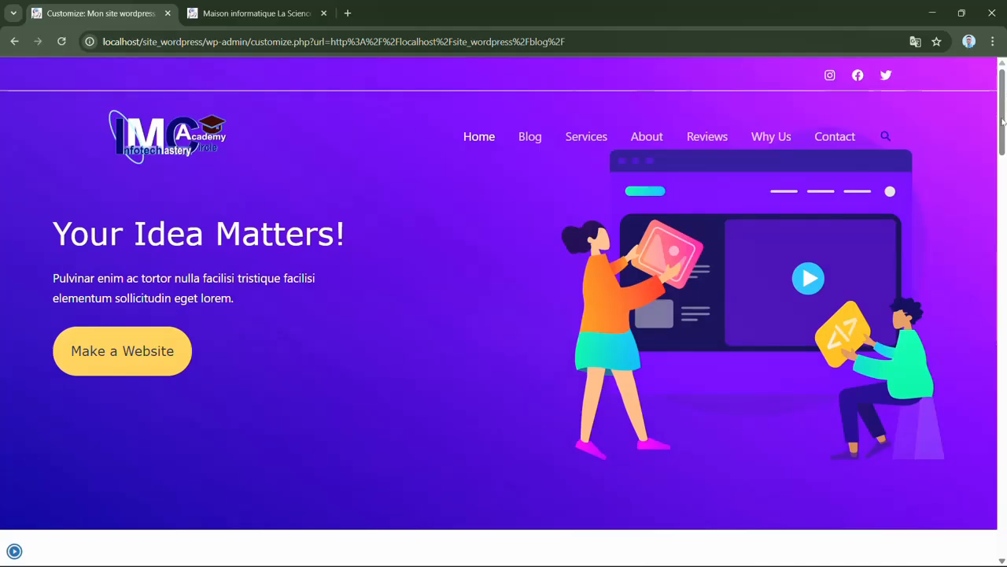
left_click_drag(1003, 120, 1003, 219)
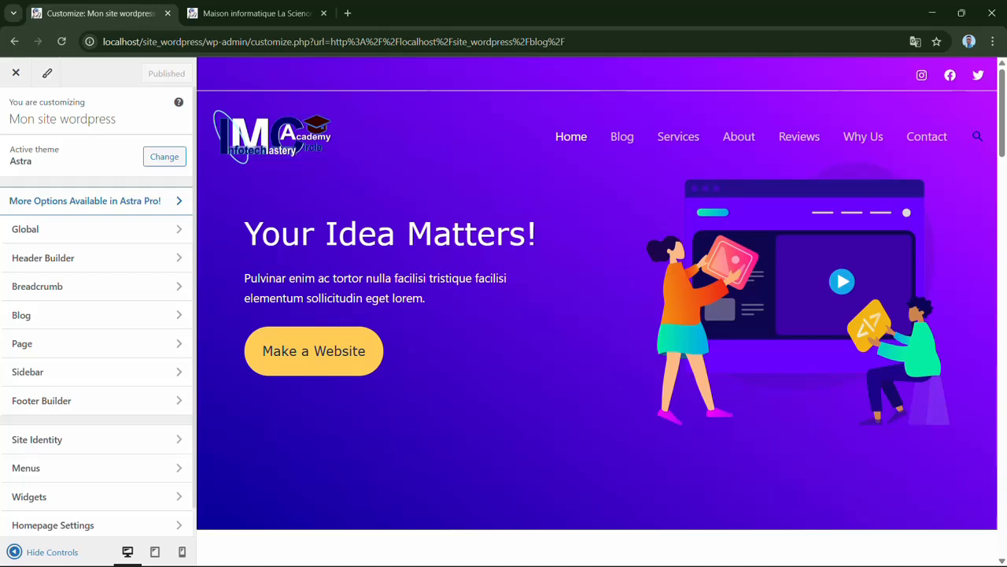